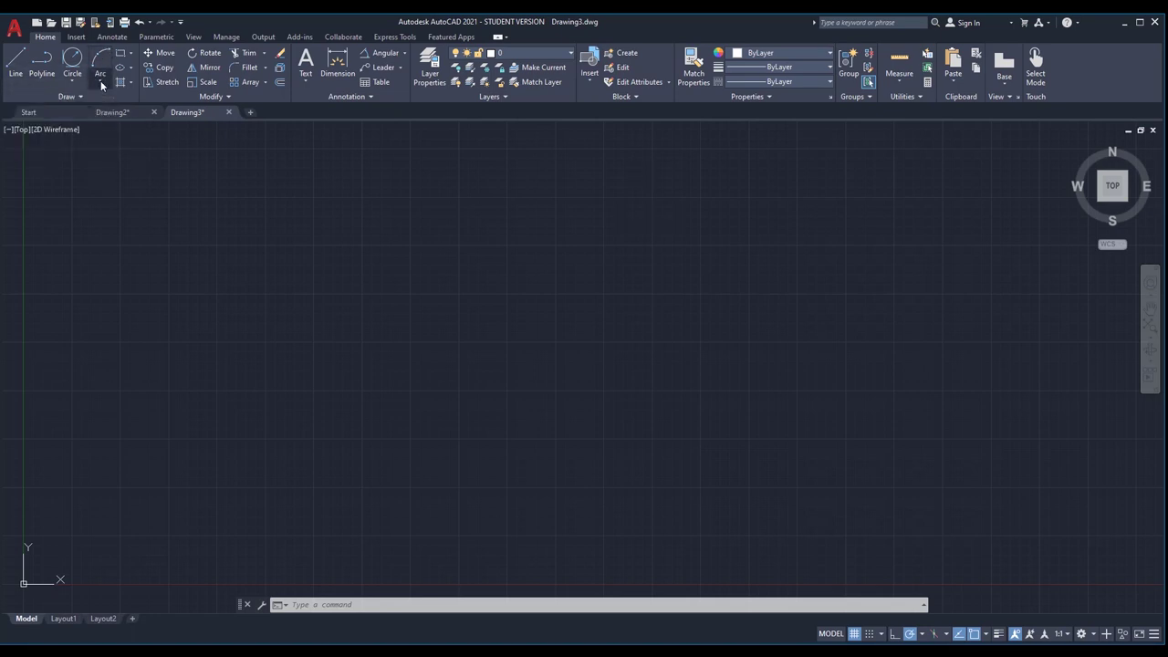
# Step: Draw a freestanding 3-Point arc, its second point about 5 inches from the start and its end about 4 1/2 inches further
pyautogui.click(100, 81)
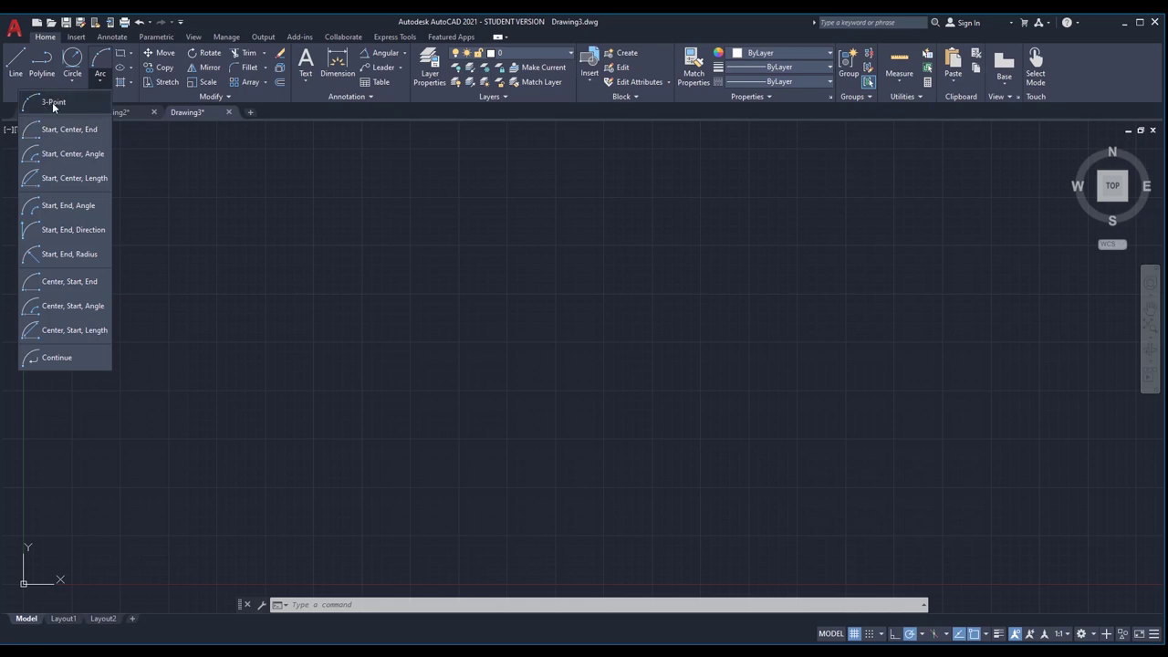
pyautogui.click(52, 102)
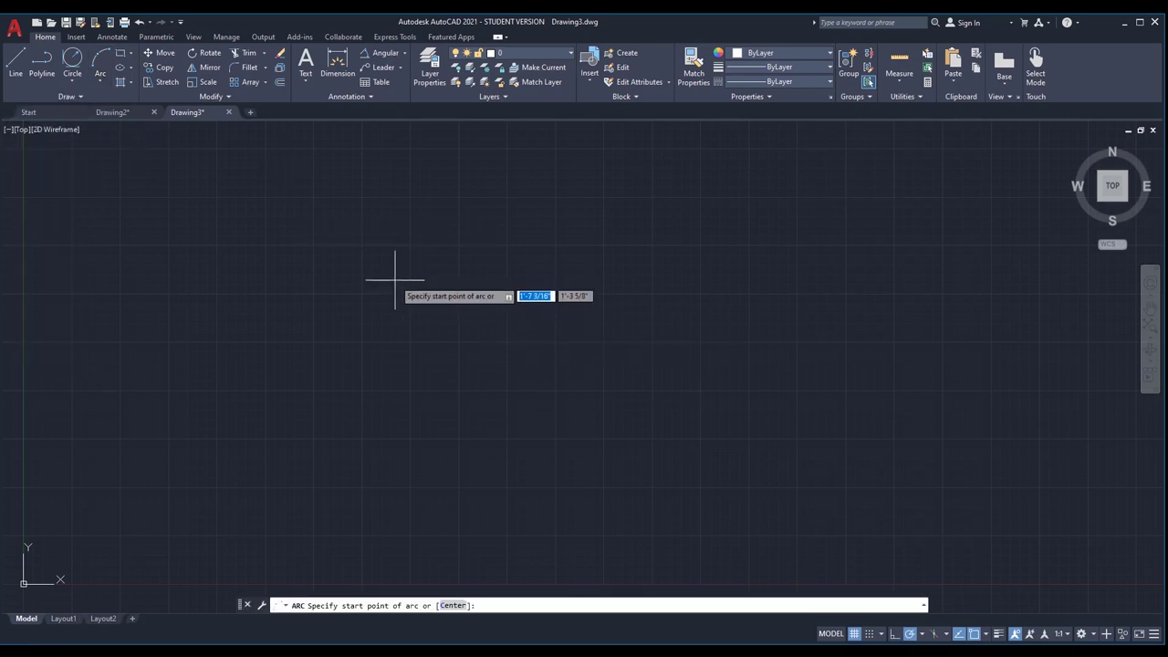
pyautogui.click(109, 85)
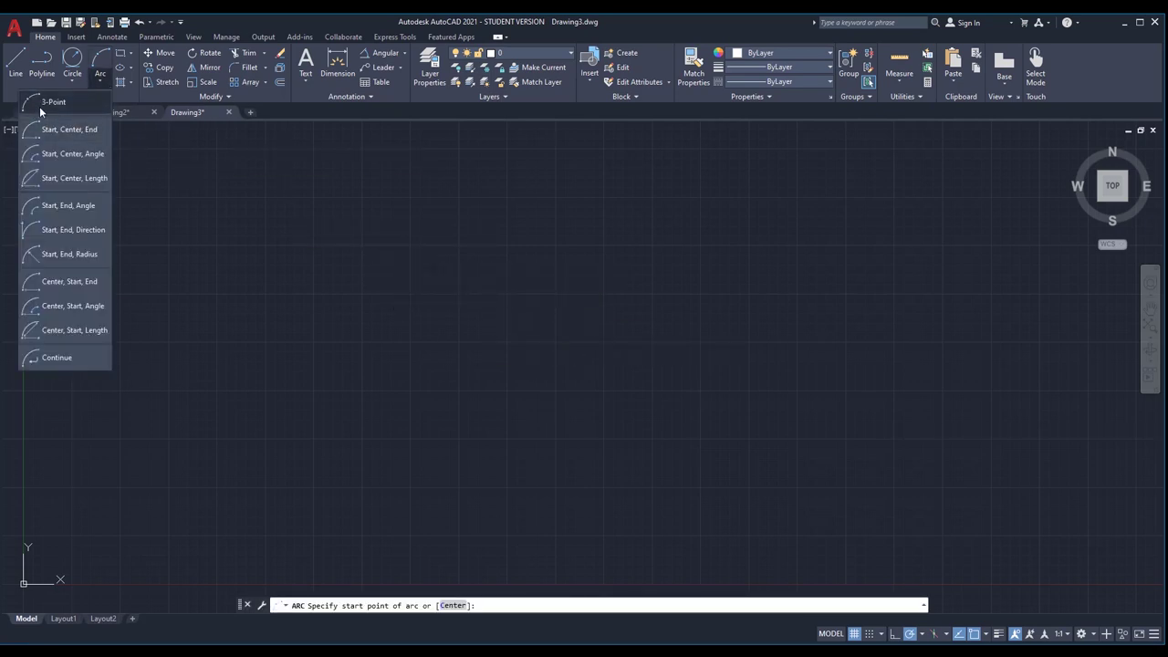
pyautogui.click(100, 79)
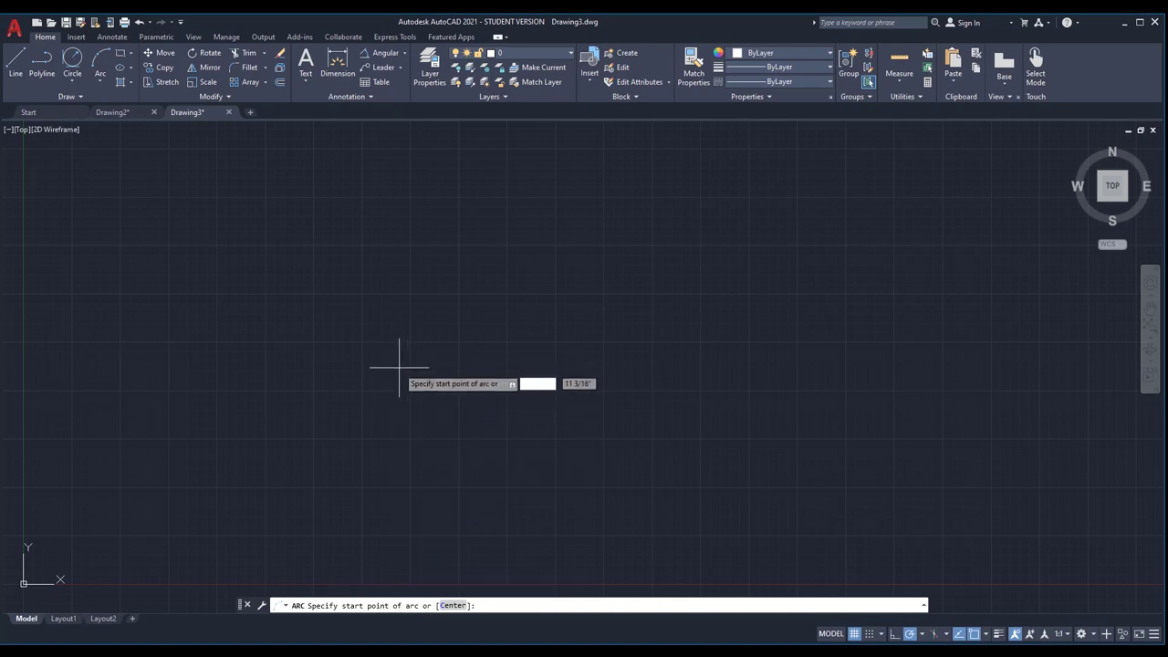
pyautogui.click(389, 338)
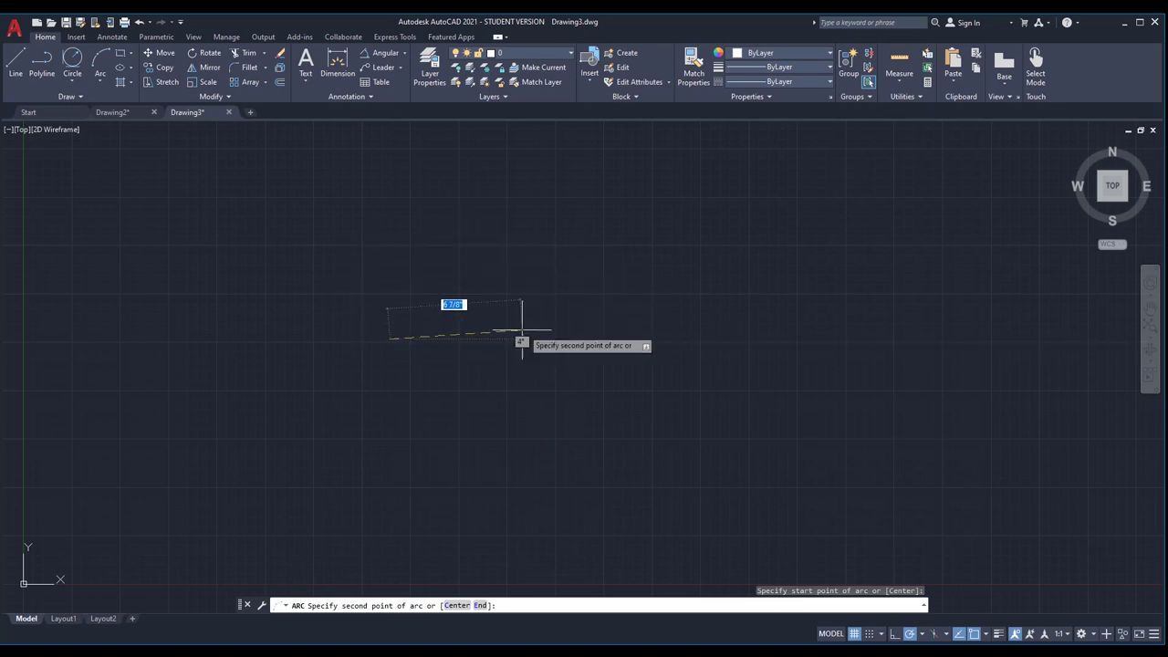
pyautogui.scroll(2, 518, 310)
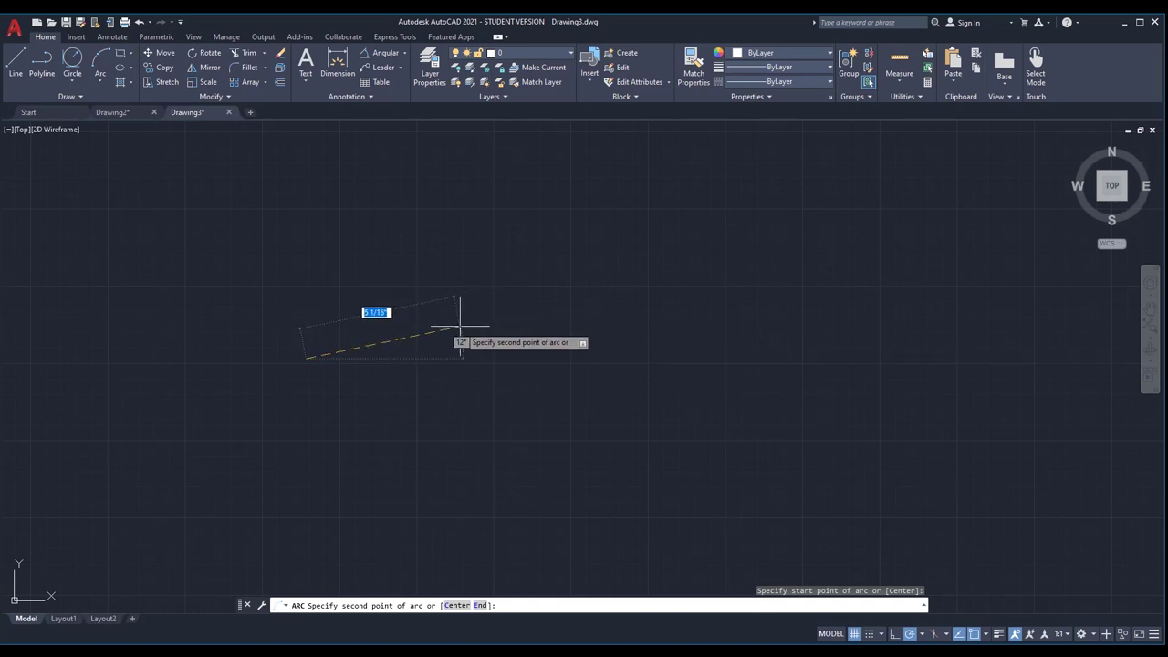
pyautogui.click(460, 325)
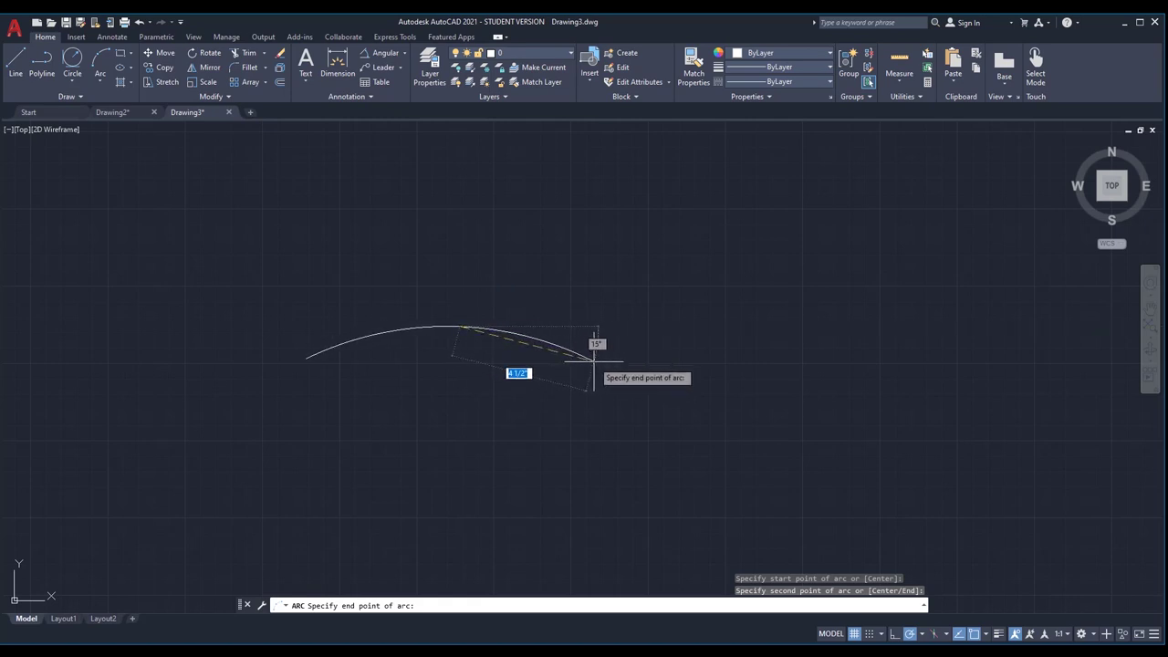
pyautogui.click(595, 361)
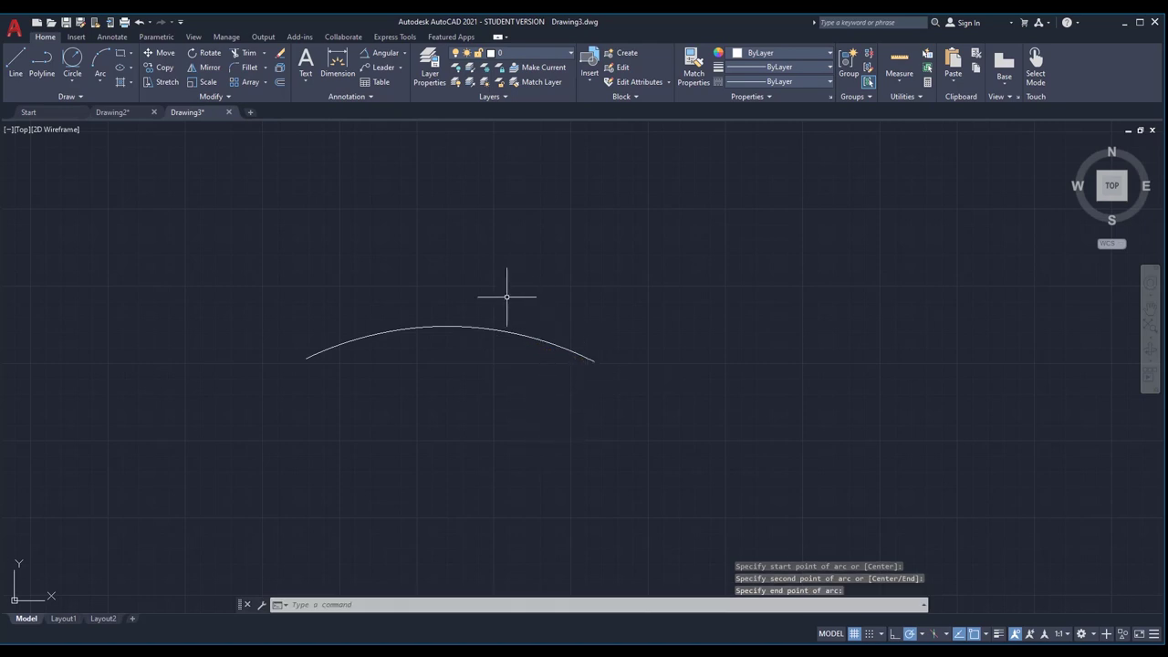
# Step: Draw a single horizontal line below the arc, starting beneath it and extending well past its right end
pyautogui.write('l')
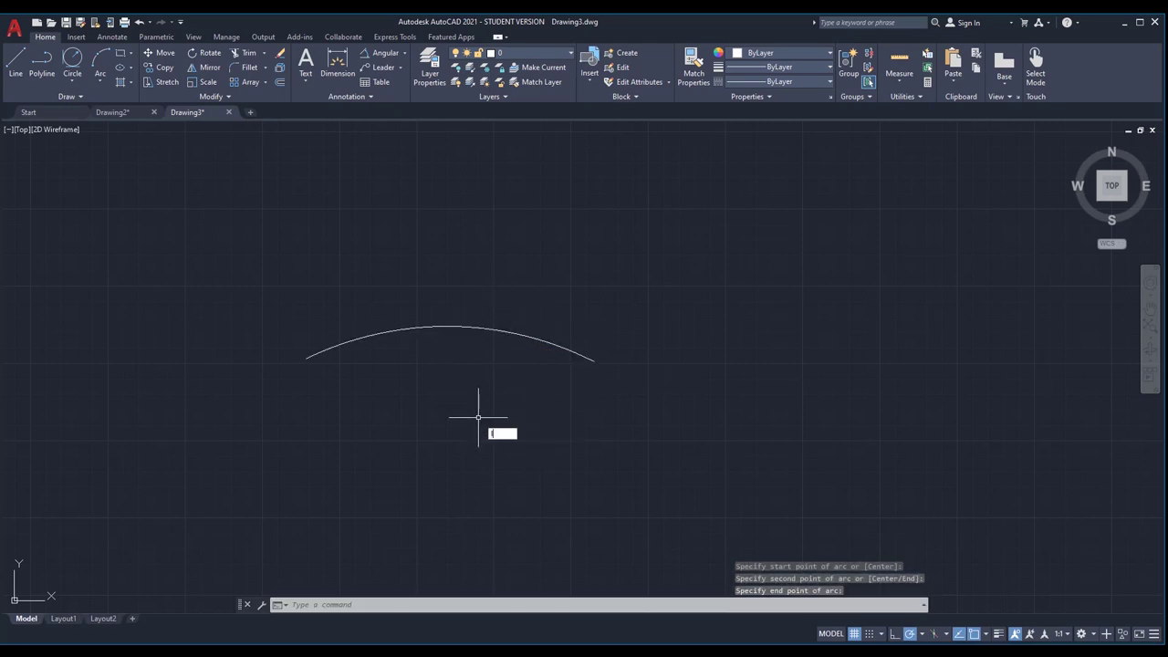
pyautogui.press('Return')
pyautogui.click(477, 465)
pyautogui.click(835, 466)
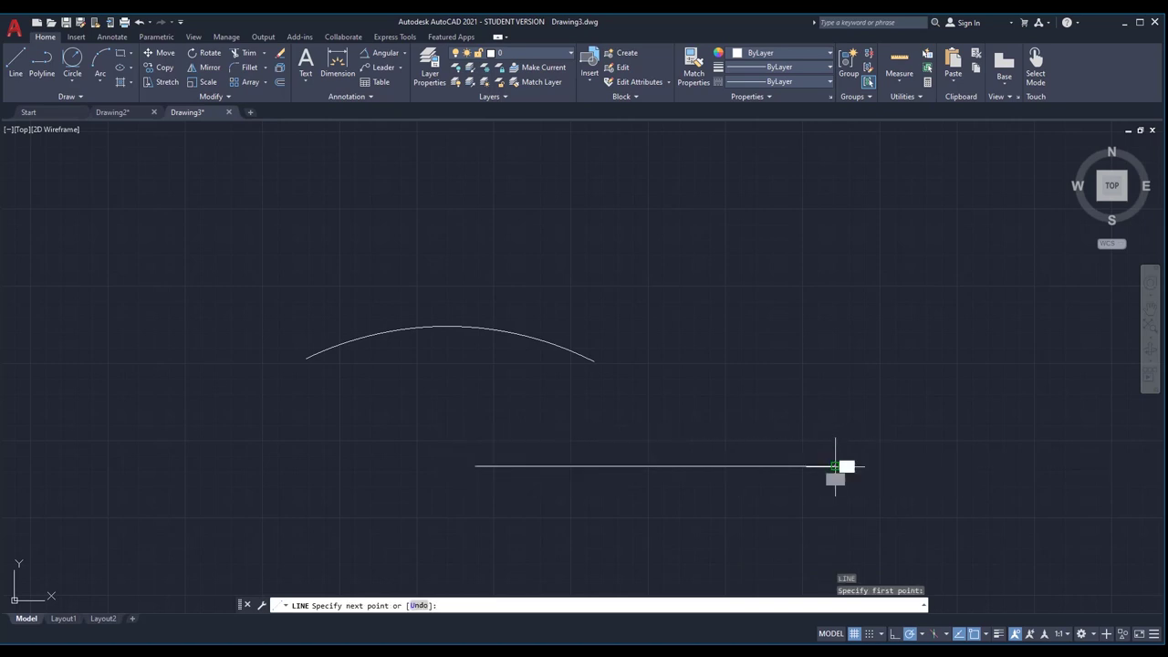
pyautogui.press('Return')
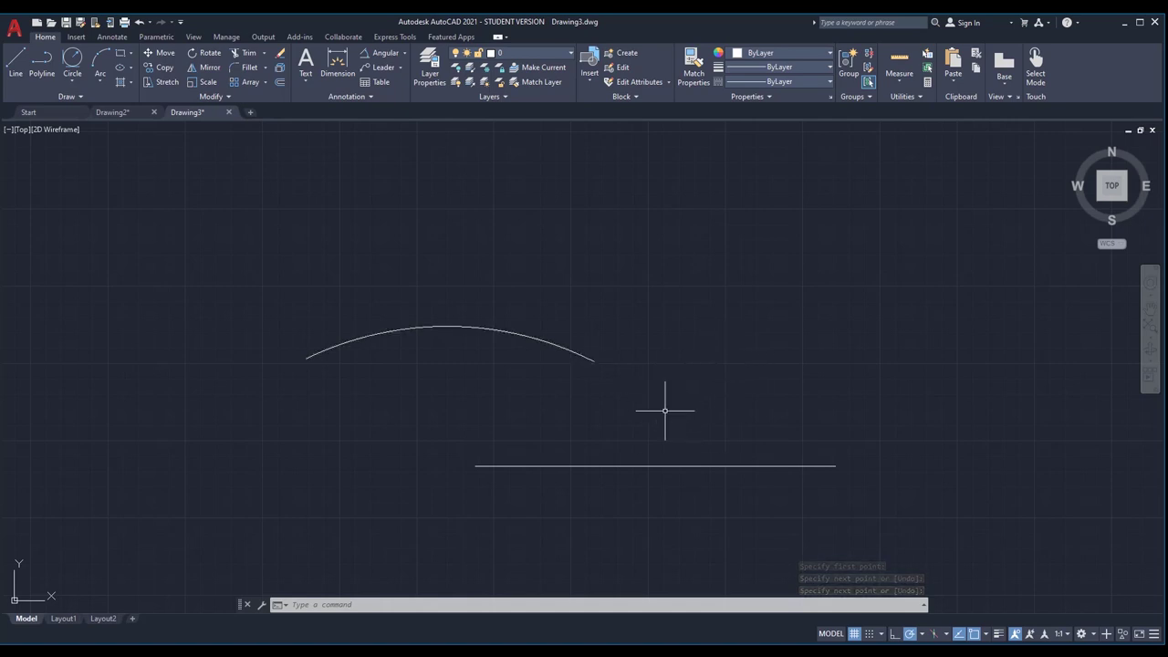
# Step: Draw a shallow 3-Point arc bulging above the horizontal line, joining its left and right endpoints
pyautogui.click(100, 63)
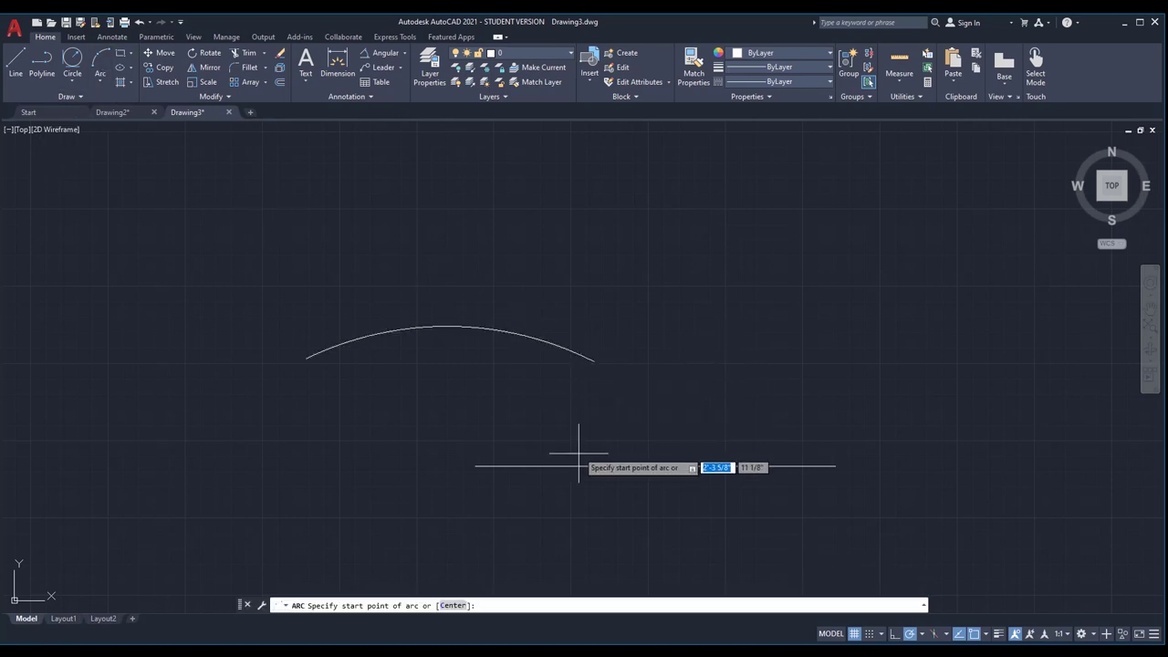
pyautogui.click(476, 466)
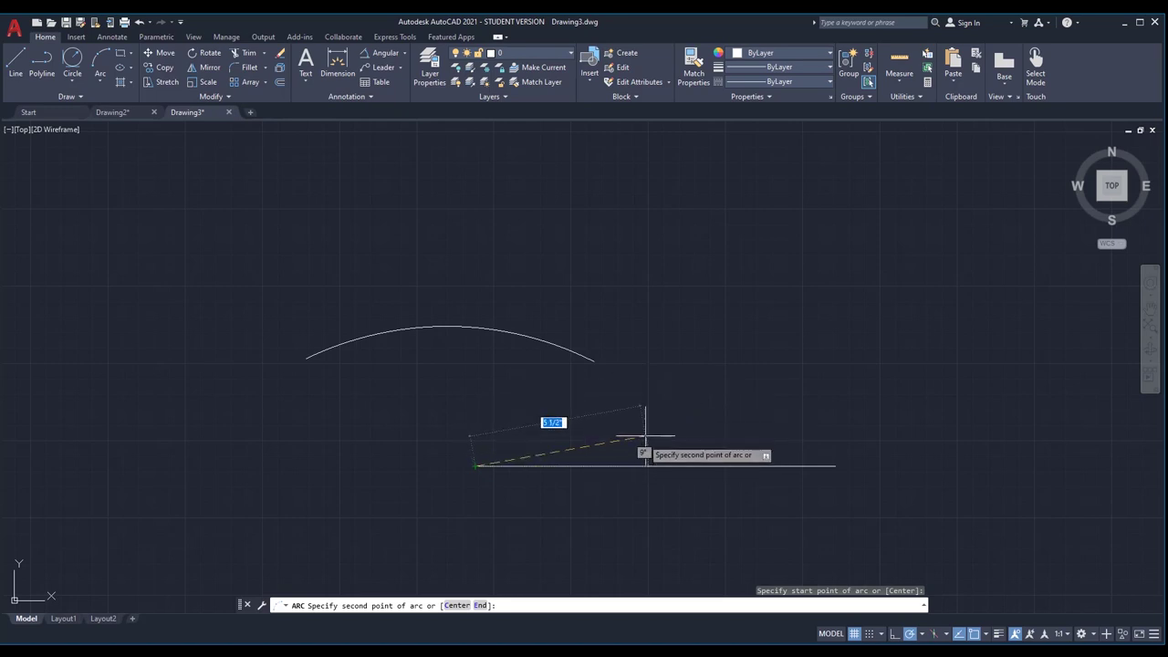
pyautogui.click(659, 412)
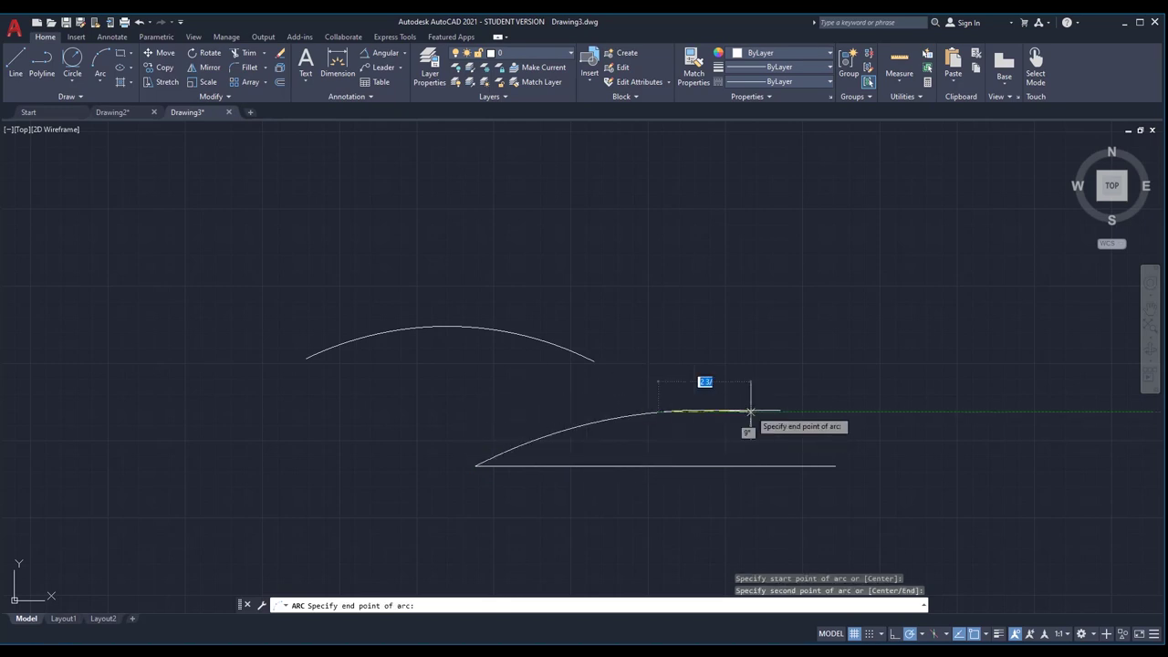
pyautogui.click(835, 466)
# Step: Draw a deeper 3-Point arc bulging below the horizontal line, from its left endpoint to its right endpoint
pyautogui.press('Return')
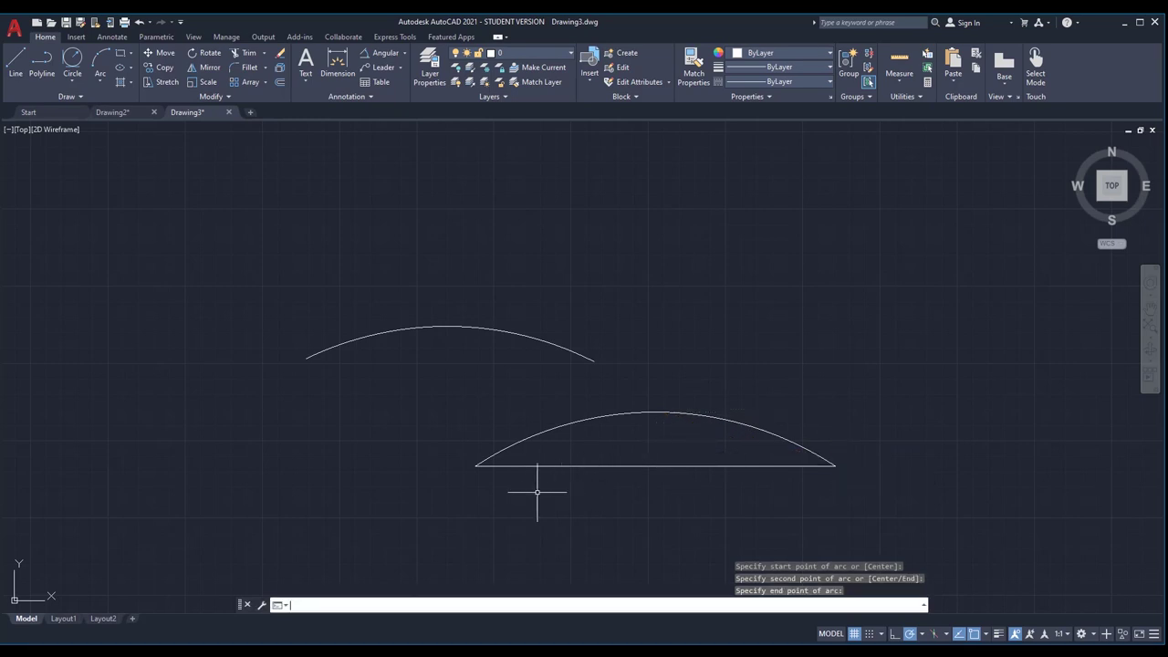
pyautogui.click(476, 466)
pyautogui.scroll(-2, 524, 420)
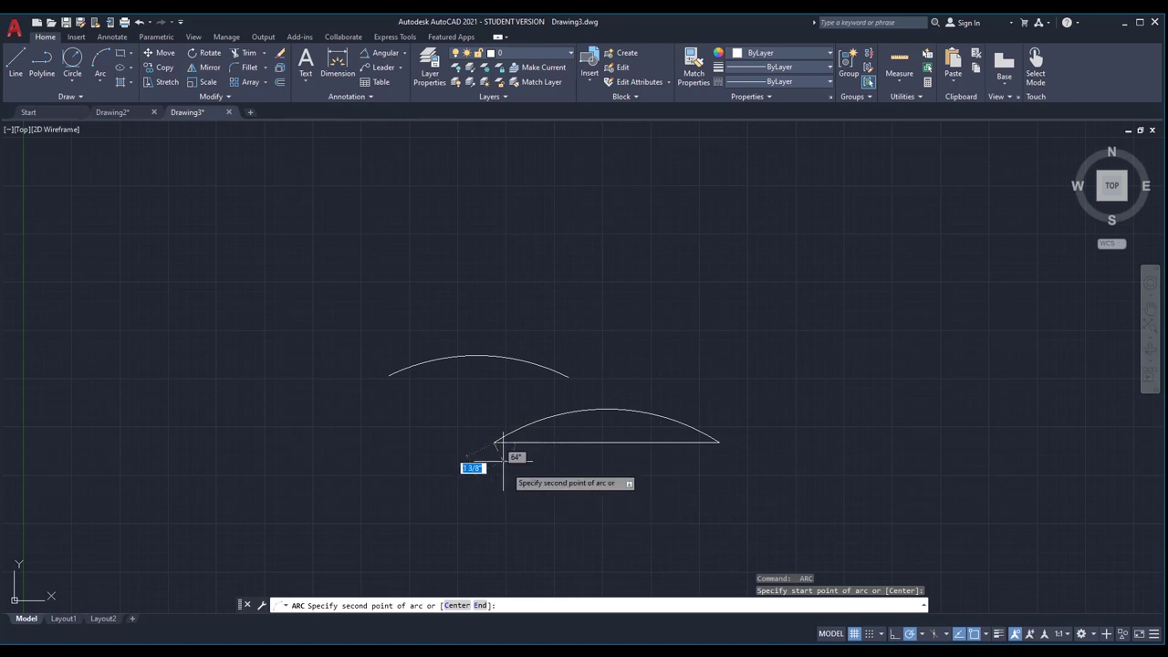
pyautogui.scroll(2, 554, 456)
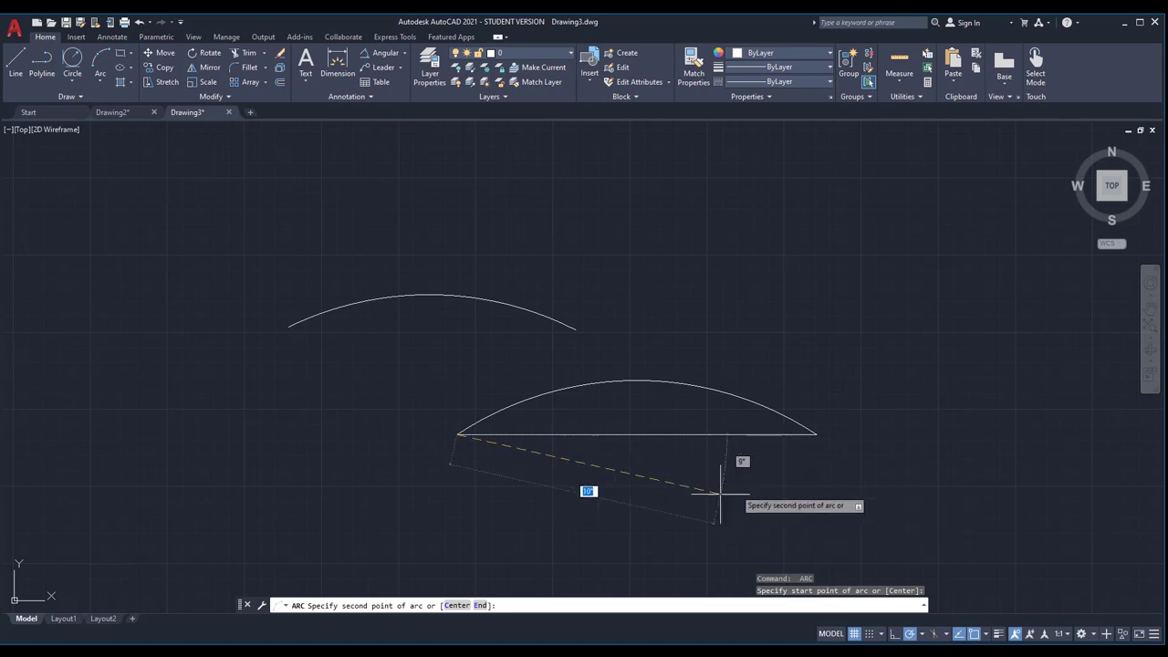
pyautogui.click(528, 501)
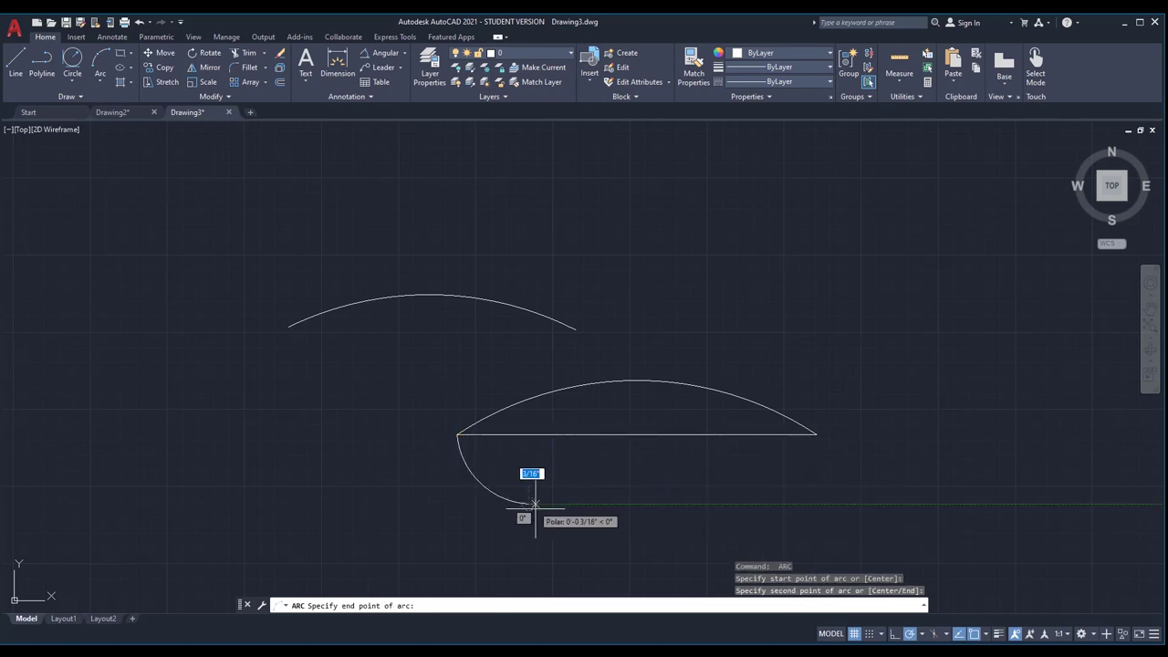
pyautogui.click(816, 435)
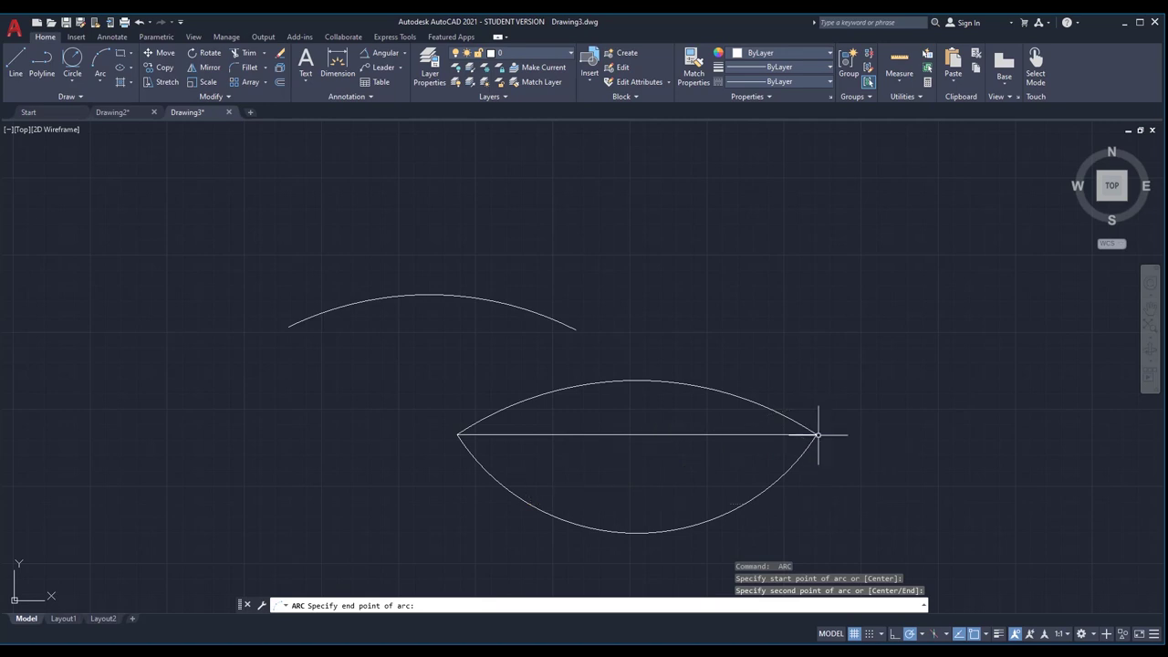
# Step: Draw a tall arc above the line between its endpoints, placing the second point 10 inches from the left endpoint at 45°
pyautogui.scroll(-3, 539, 429)
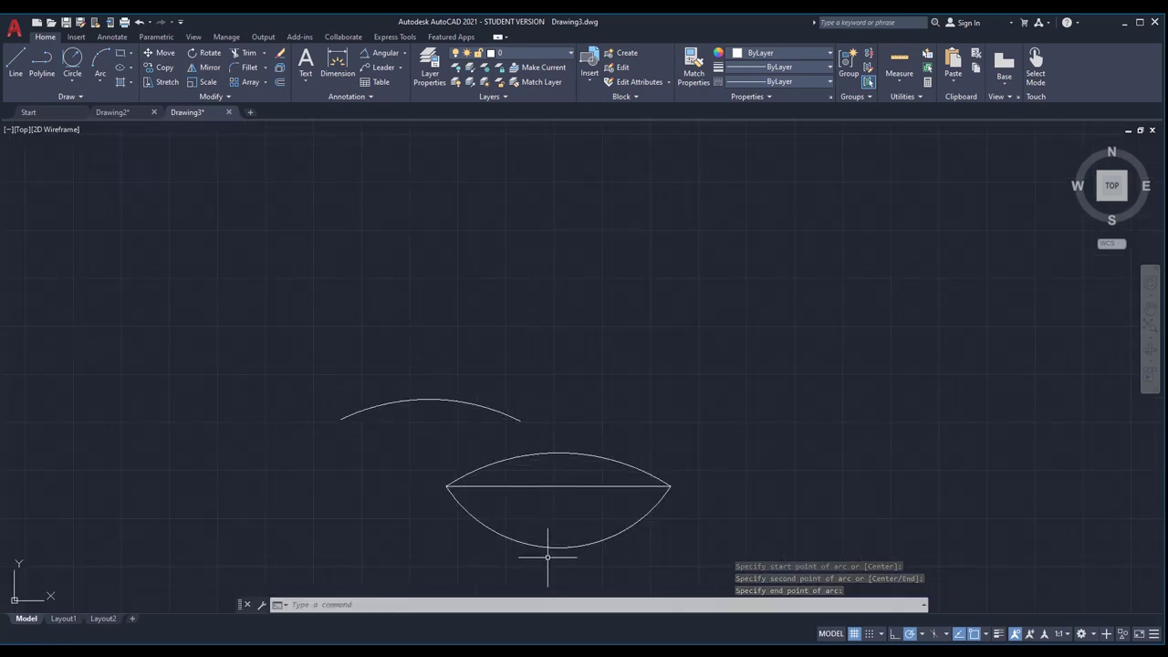
pyautogui.scroll(2, 547, 557)
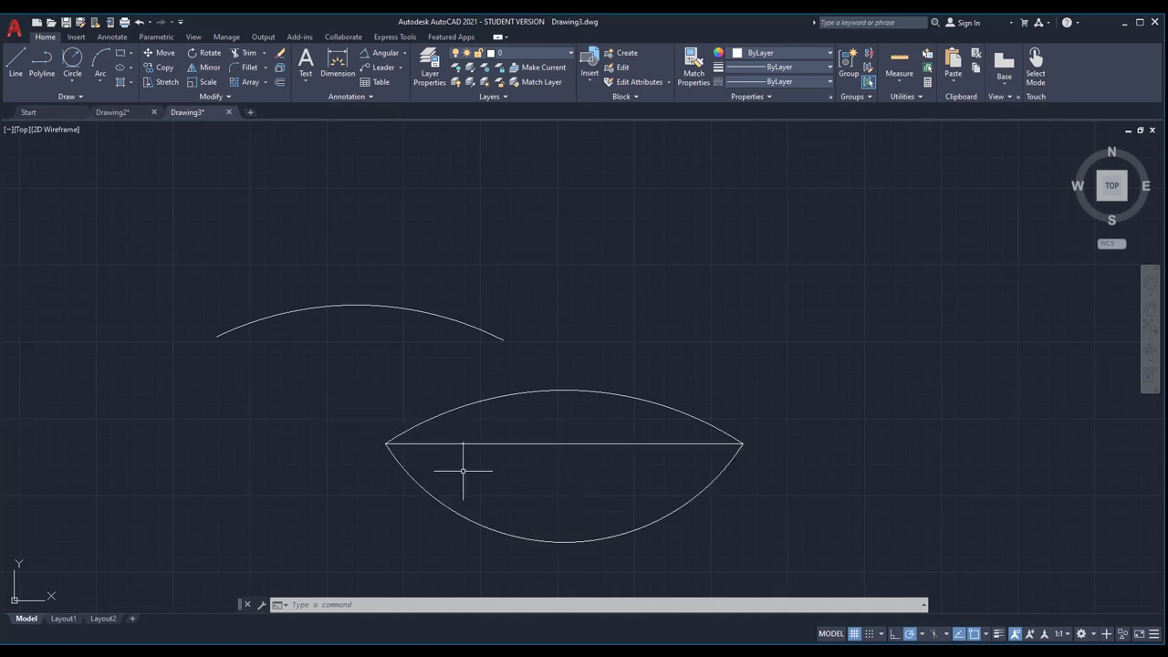
pyautogui.scroll(-2, 469, 427)
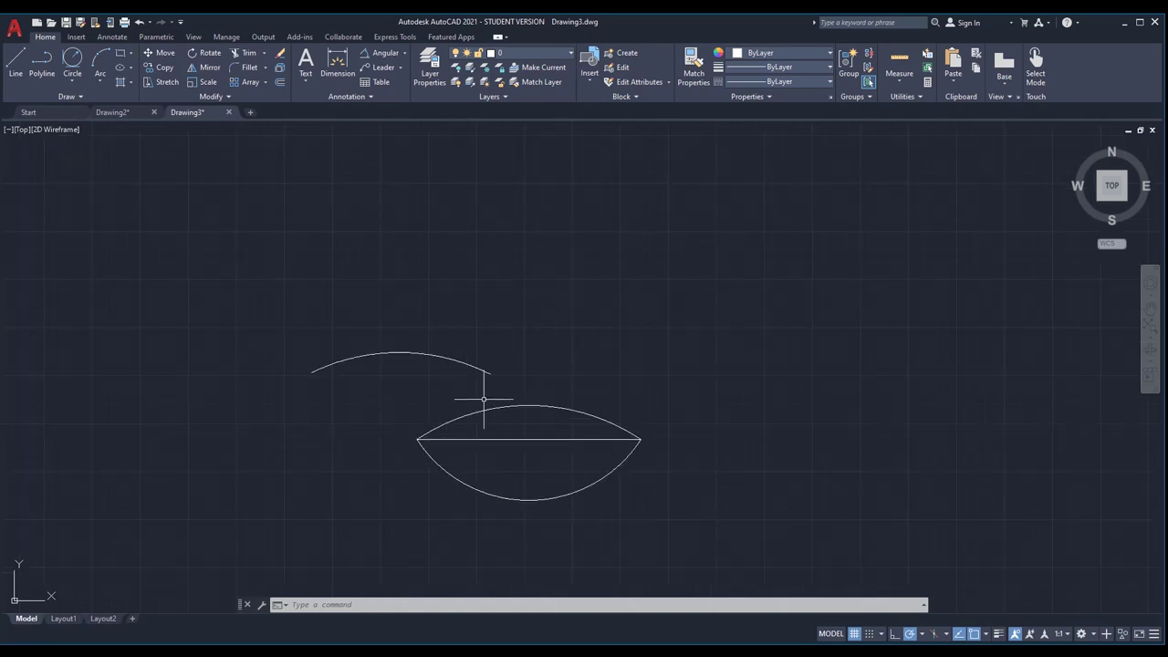
pyautogui.scroll(2, 485, 399)
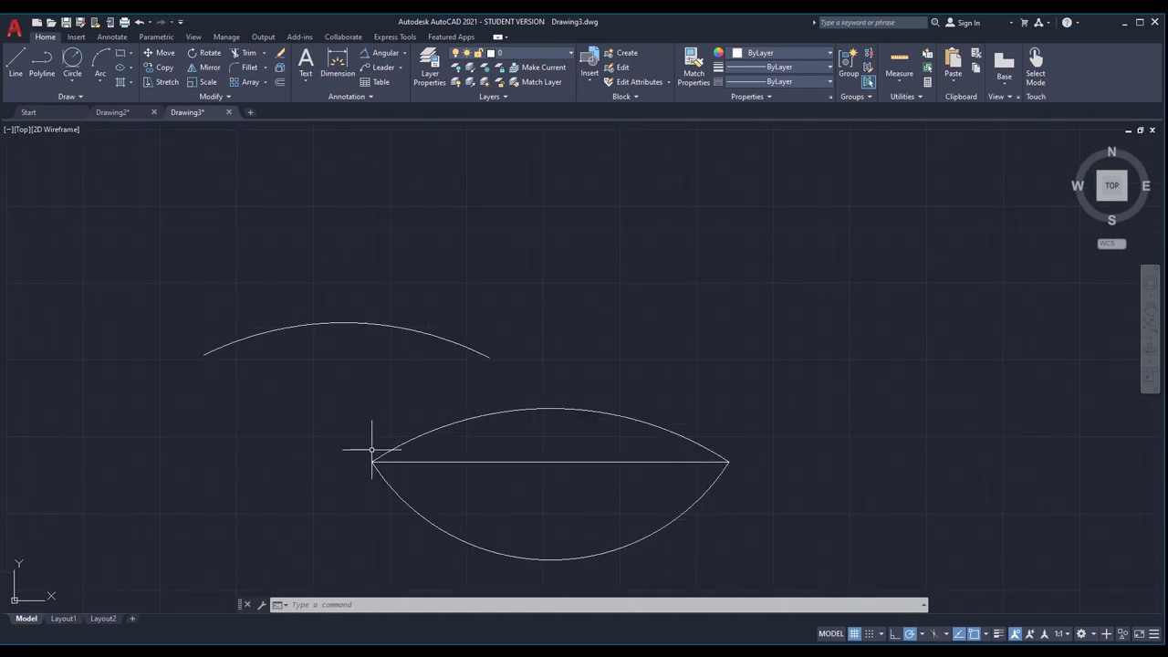
pyautogui.write('arc')
pyautogui.press('Return')
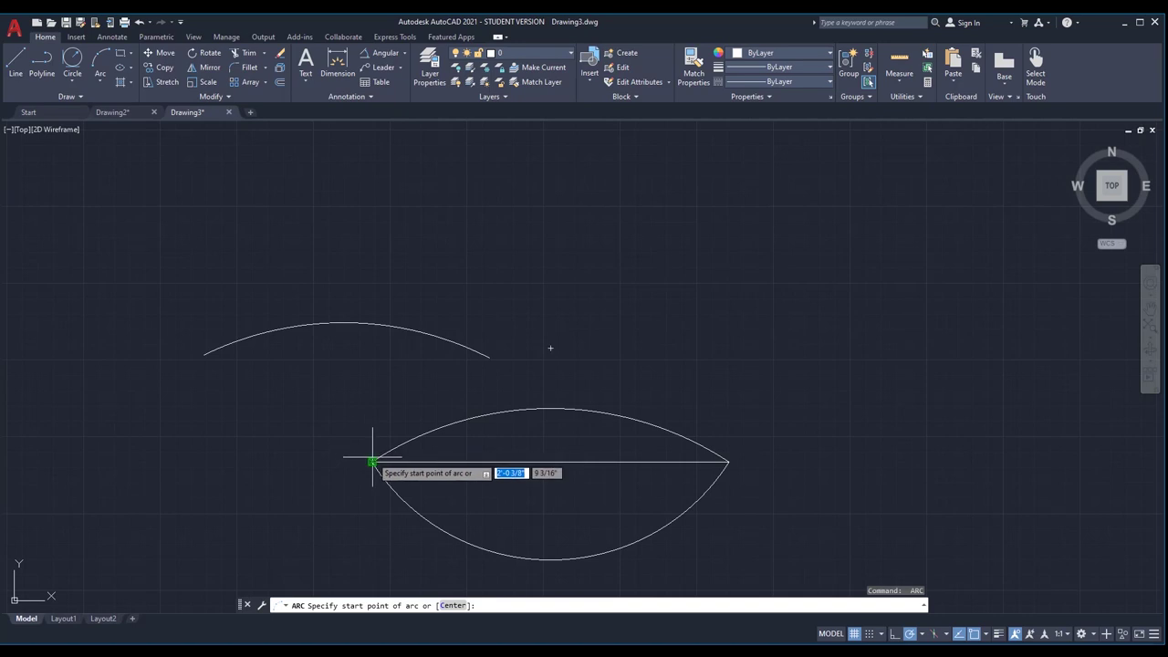
pyautogui.click(372, 462)
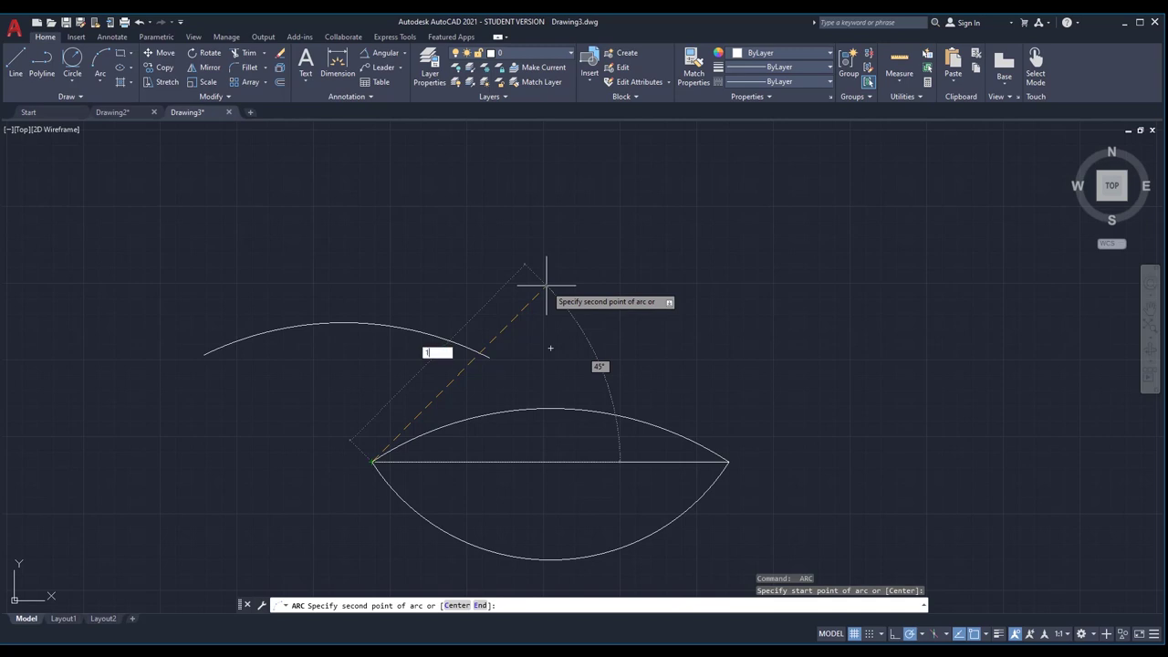
pyautogui.press('Return')
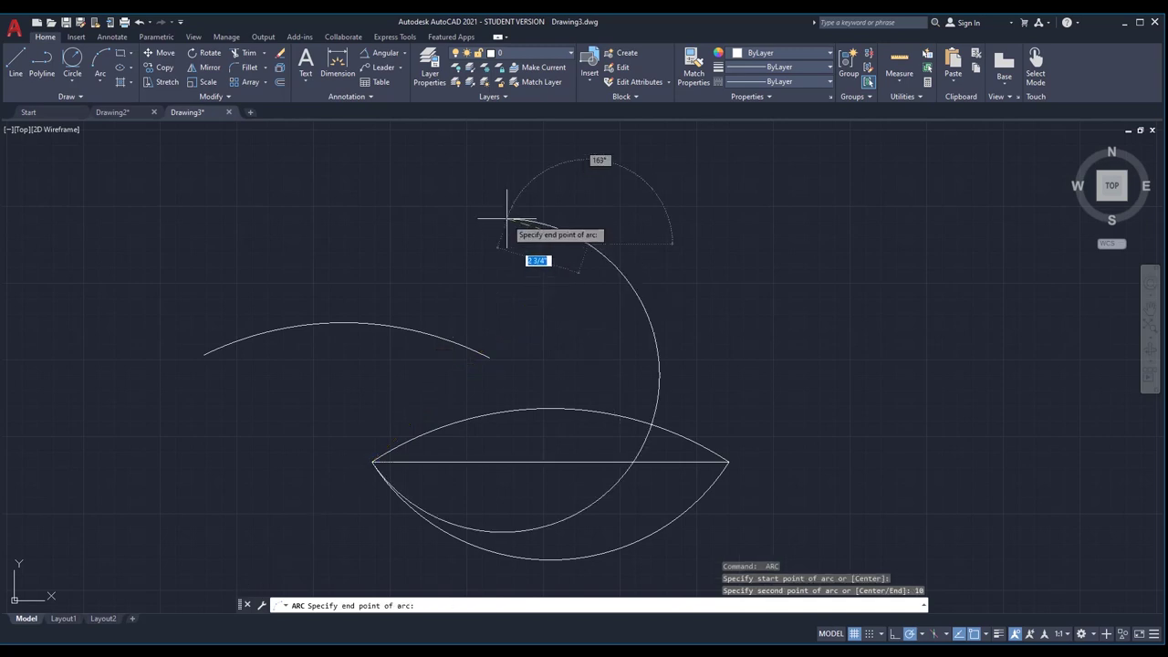
pyautogui.click(728, 461)
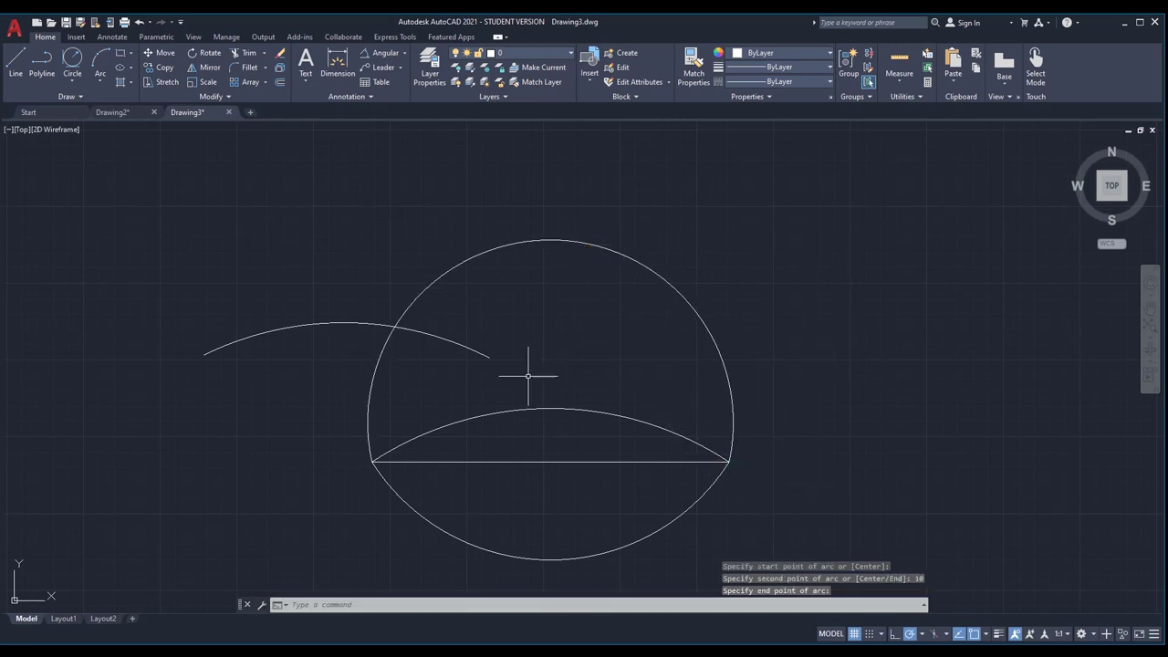
pyautogui.scroll(-2, 527, 375)
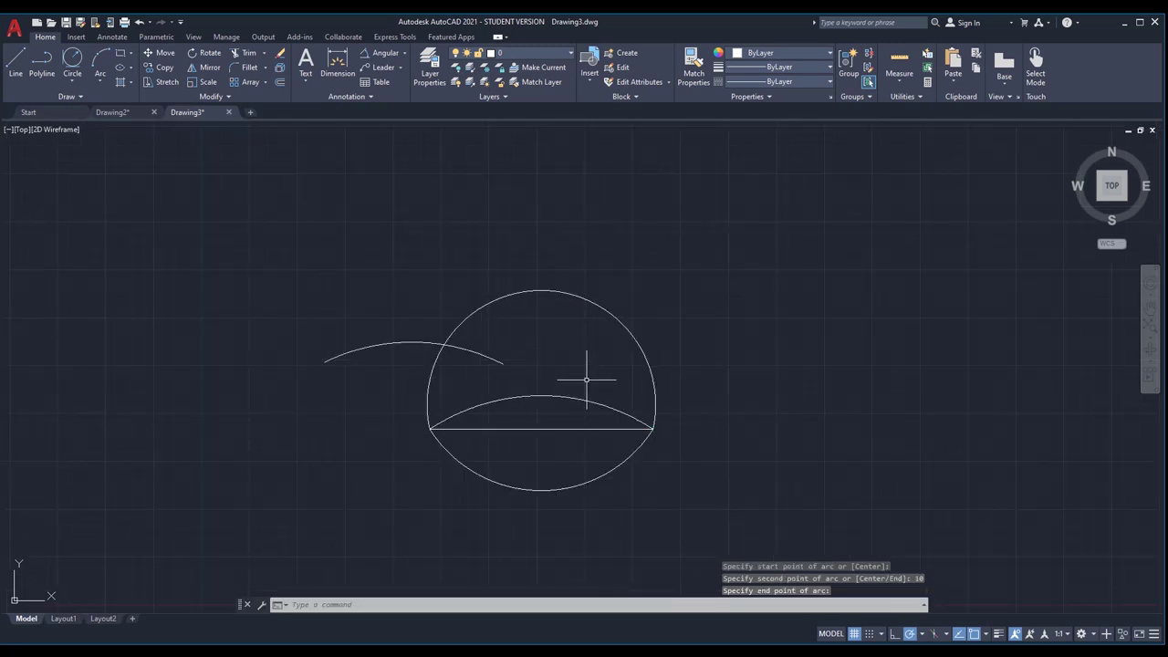
pyautogui.press('F8')
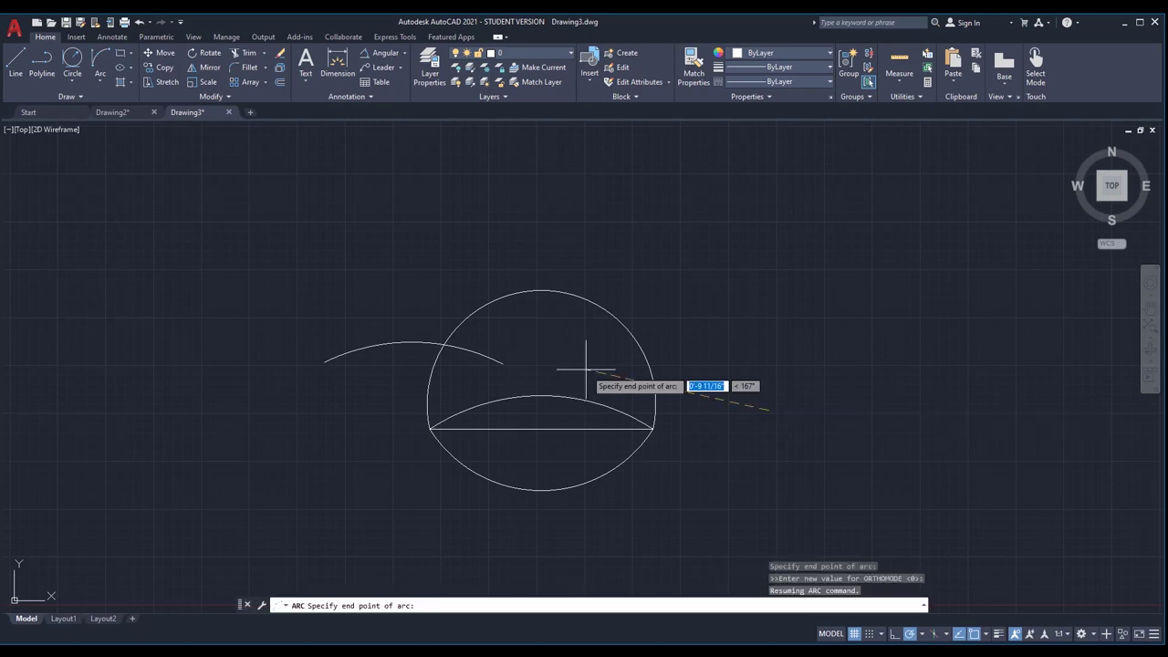
pyautogui.press('Escape')
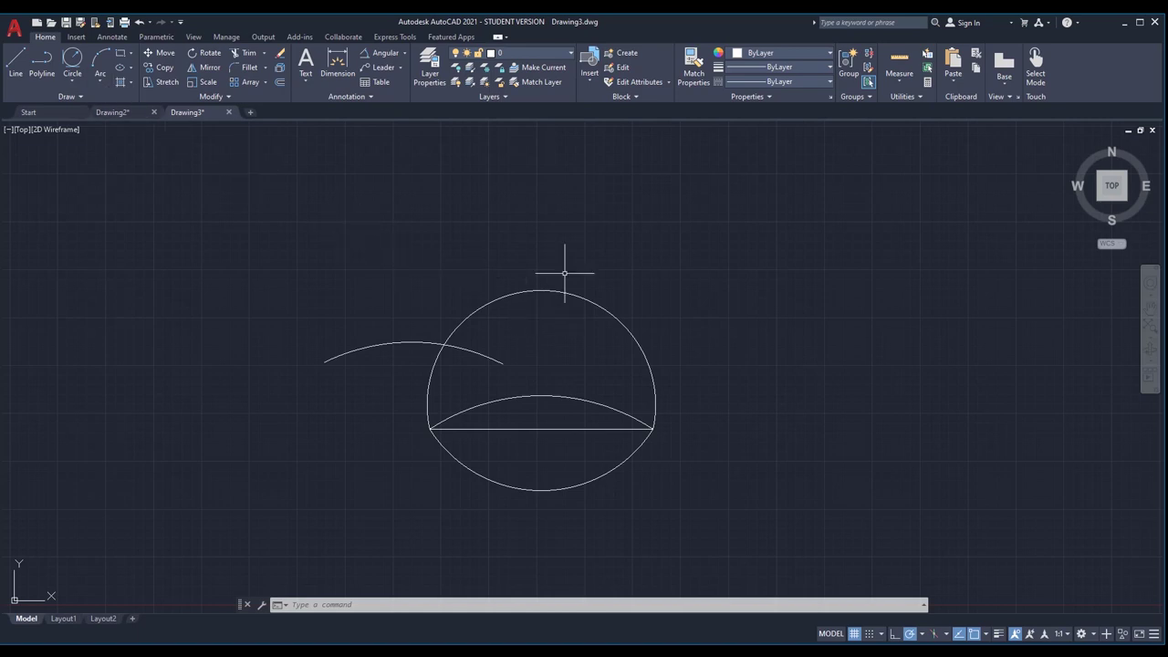
# Step: Erase the three arcs attached to the horizontal line and the freestanding arc, keeping only the line
pyautogui.click(642, 292)
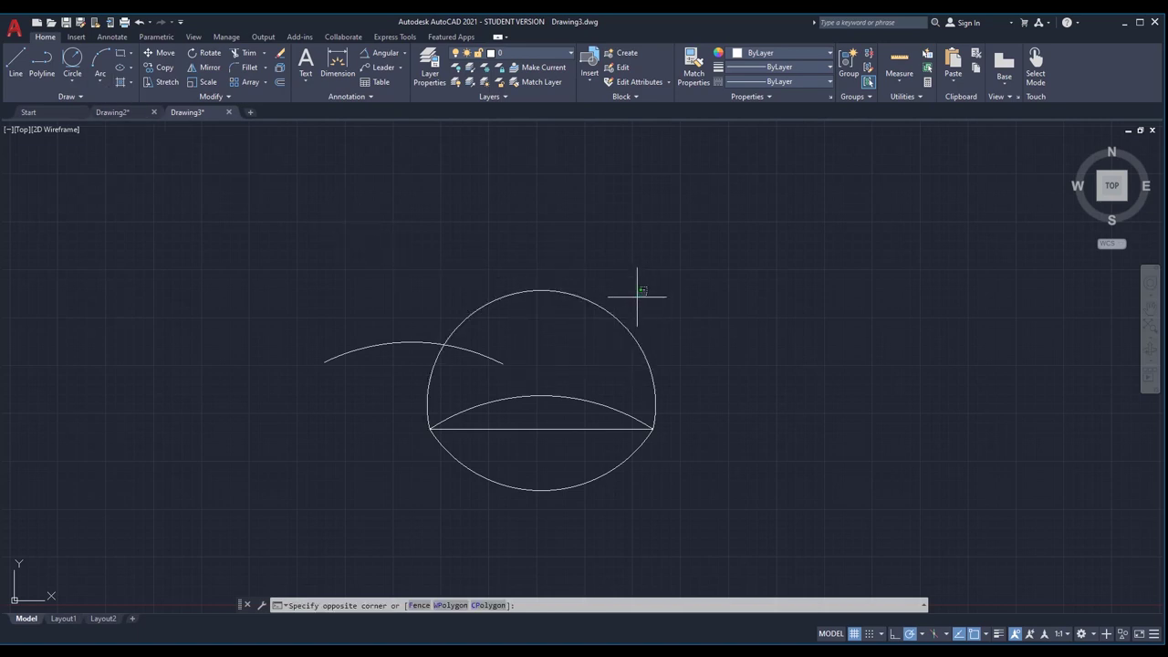
pyautogui.click(570, 422)
pyautogui.click(590, 468)
pyautogui.click(581, 484)
pyautogui.press('Delete')
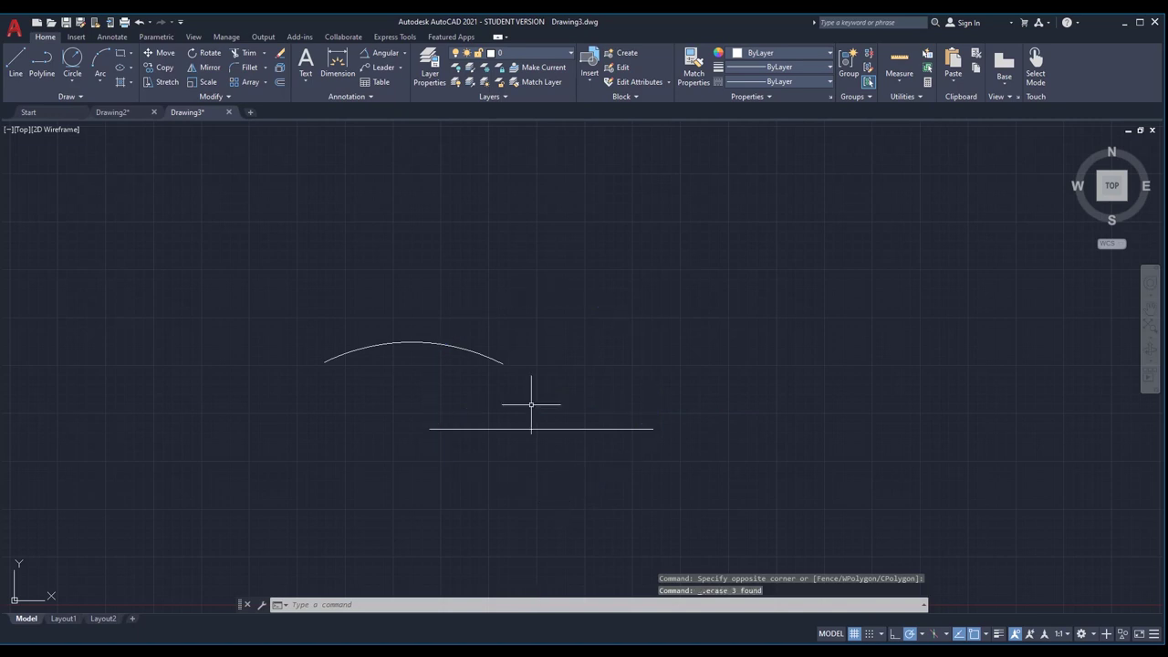
pyautogui.click(495, 326)
pyautogui.click(454, 374)
pyautogui.press('Delete')
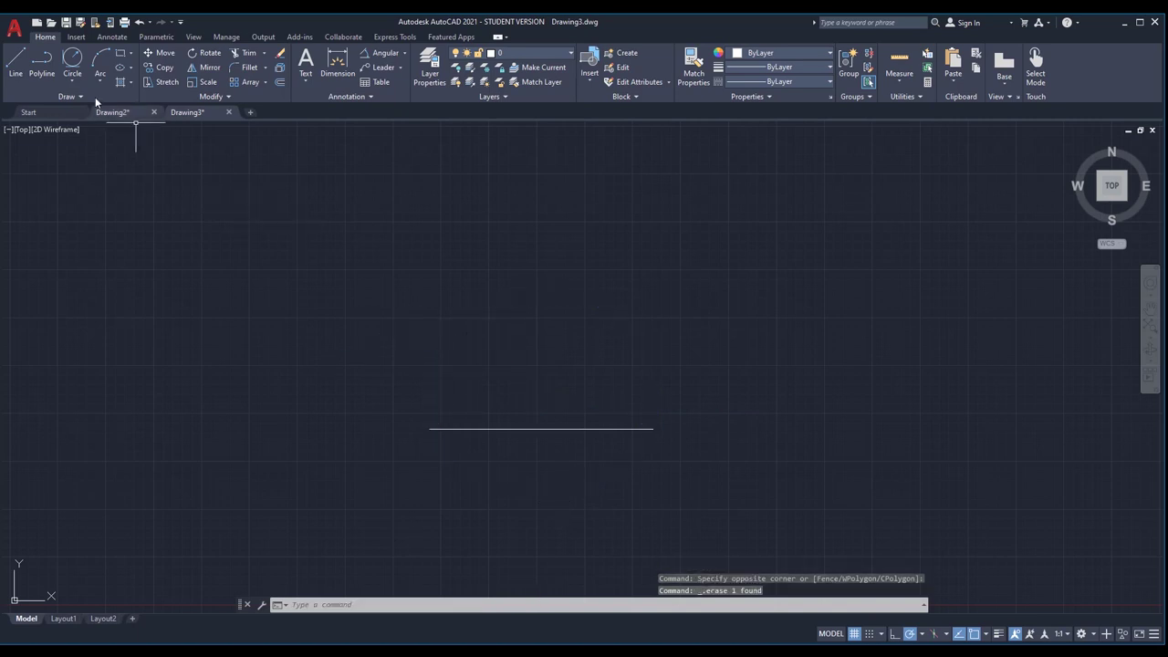
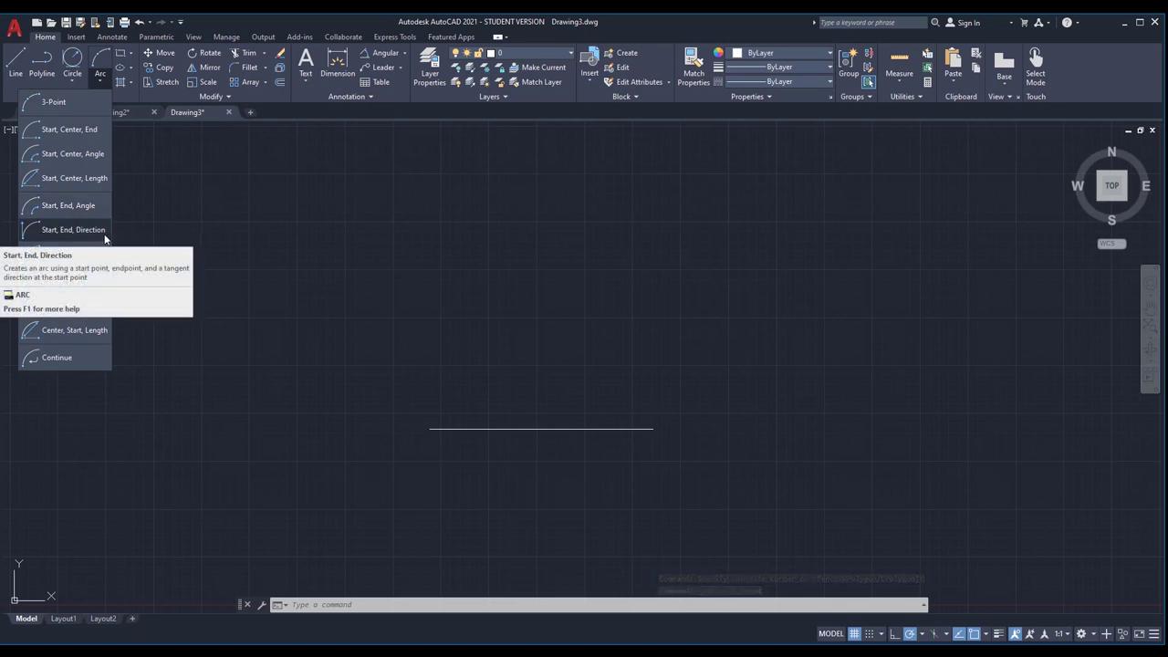
# Step: Draw a Start, End, Direction arc from the line's left endpoint to its right endpoint, with the tangent direction pointing steeply downward
pyautogui.click(62, 232)
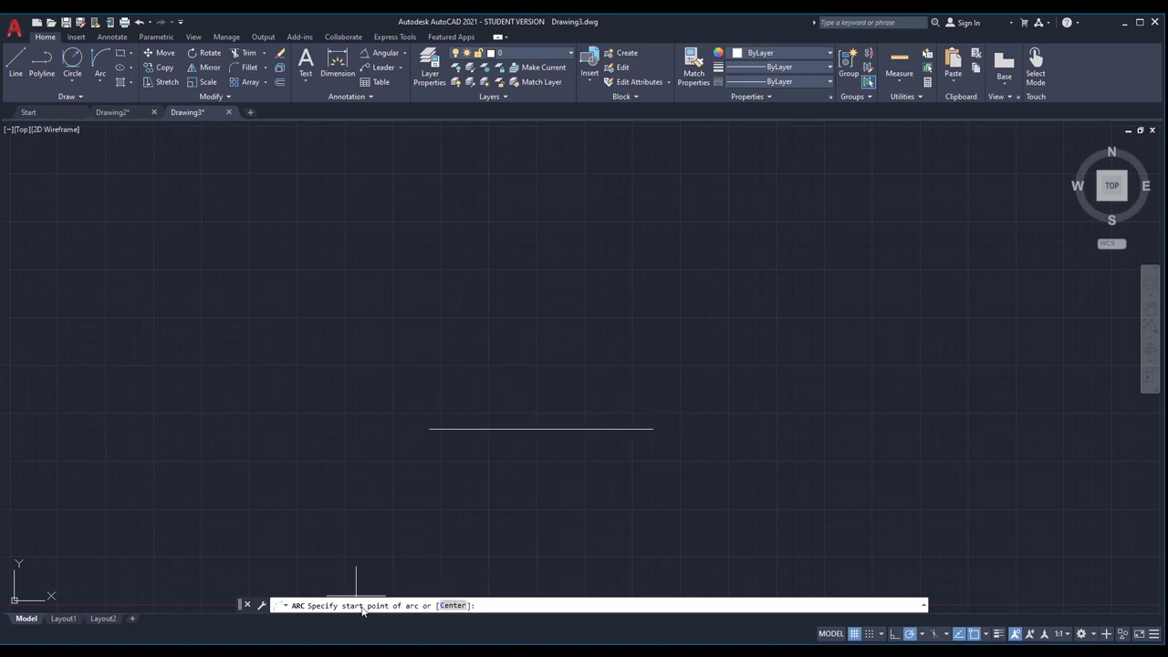
pyautogui.click(428, 429)
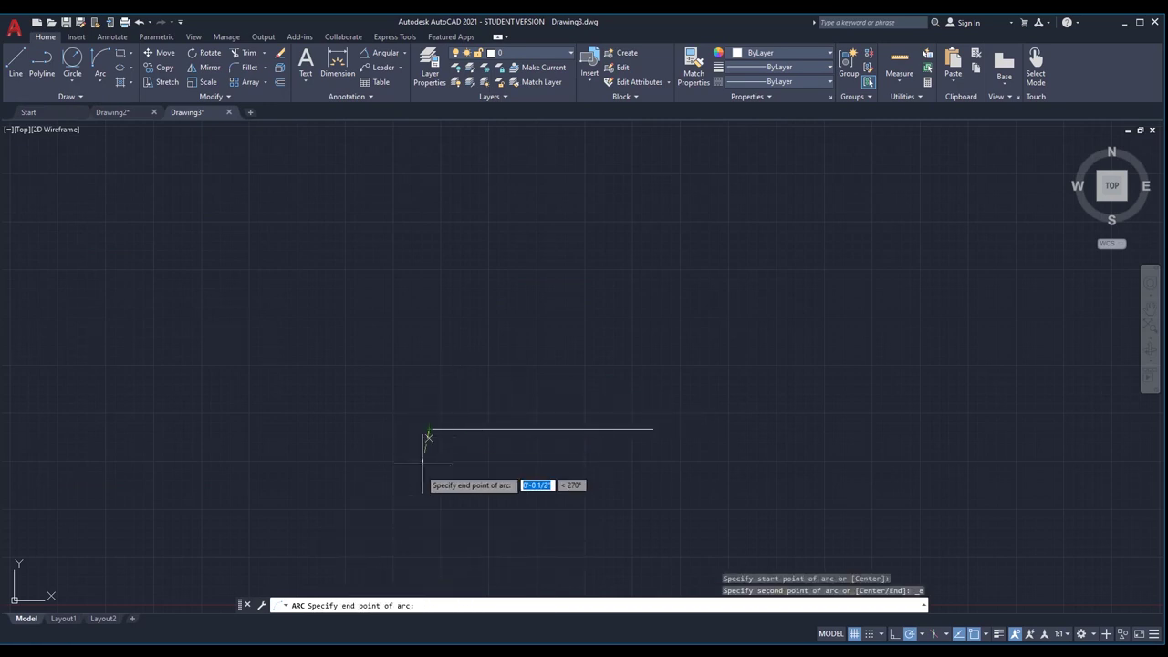
pyautogui.click(653, 429)
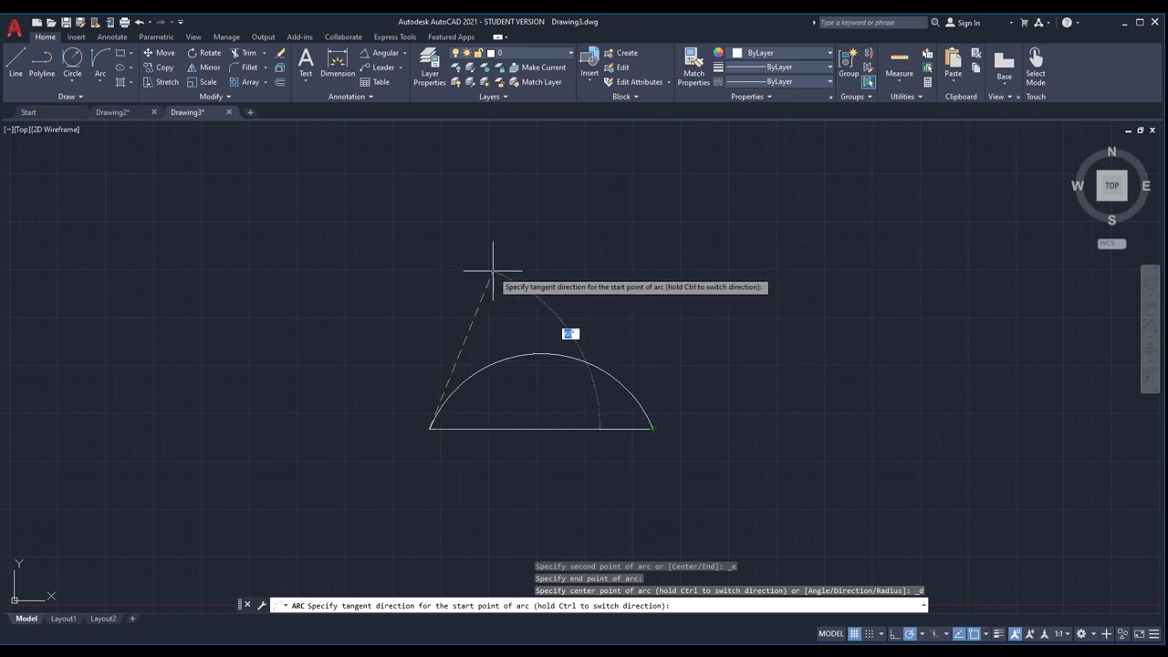
pyautogui.scroll(-2, 506, 276)
pyautogui.scroll(2, 520, 373)
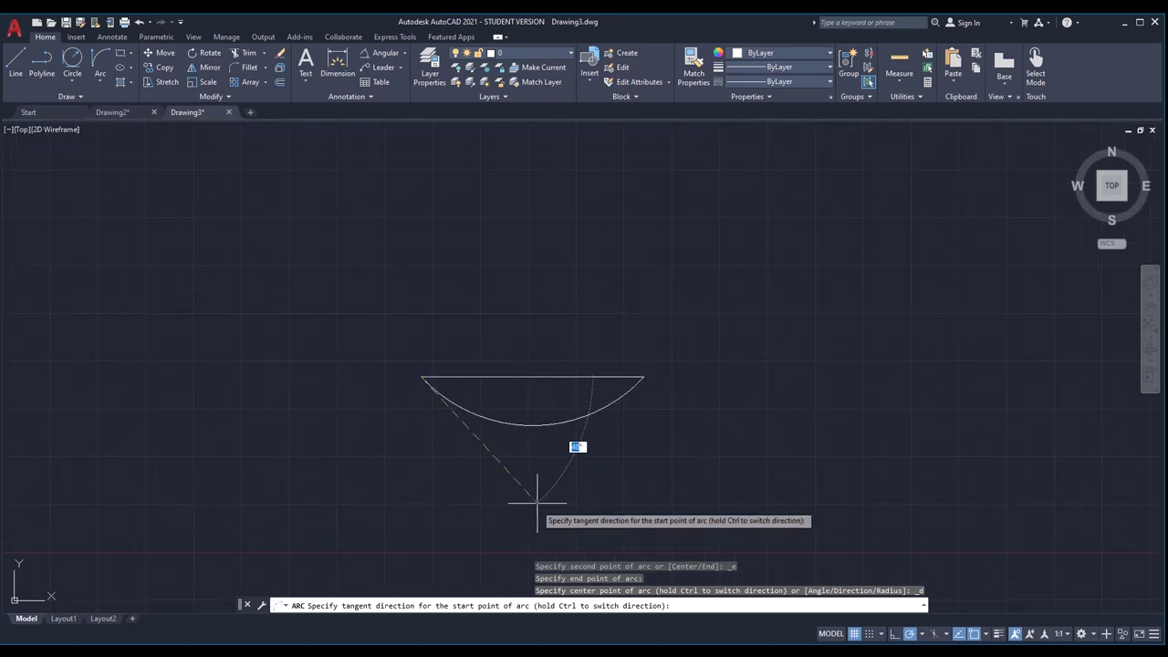
pyautogui.click(482, 502)
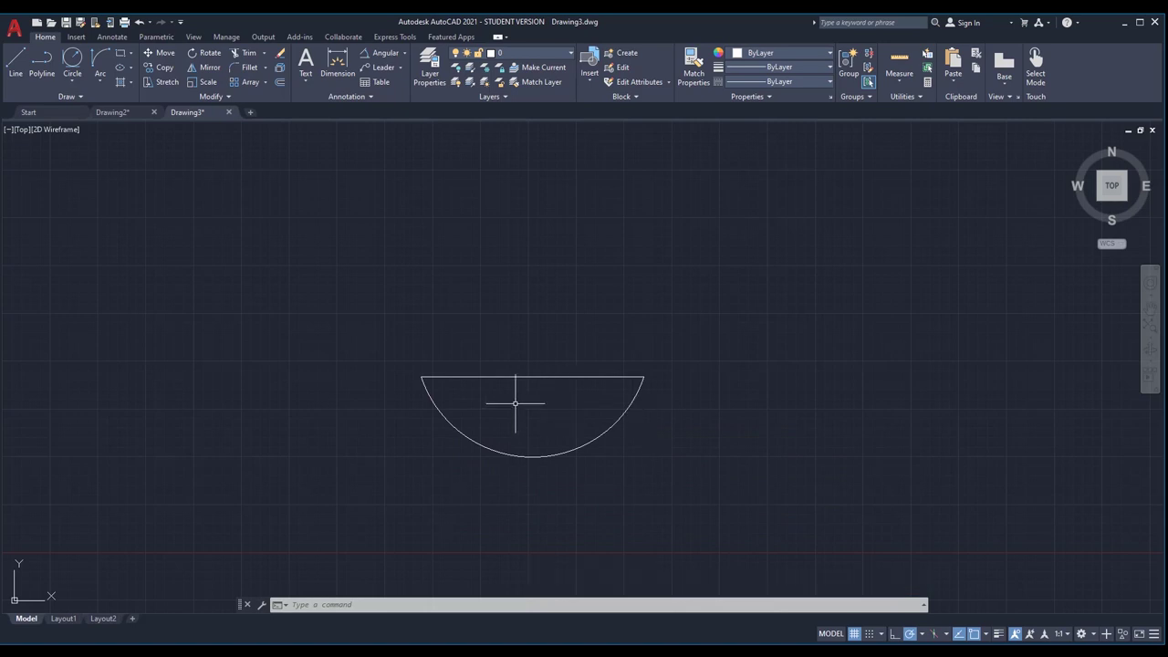
pyautogui.click(99, 83)
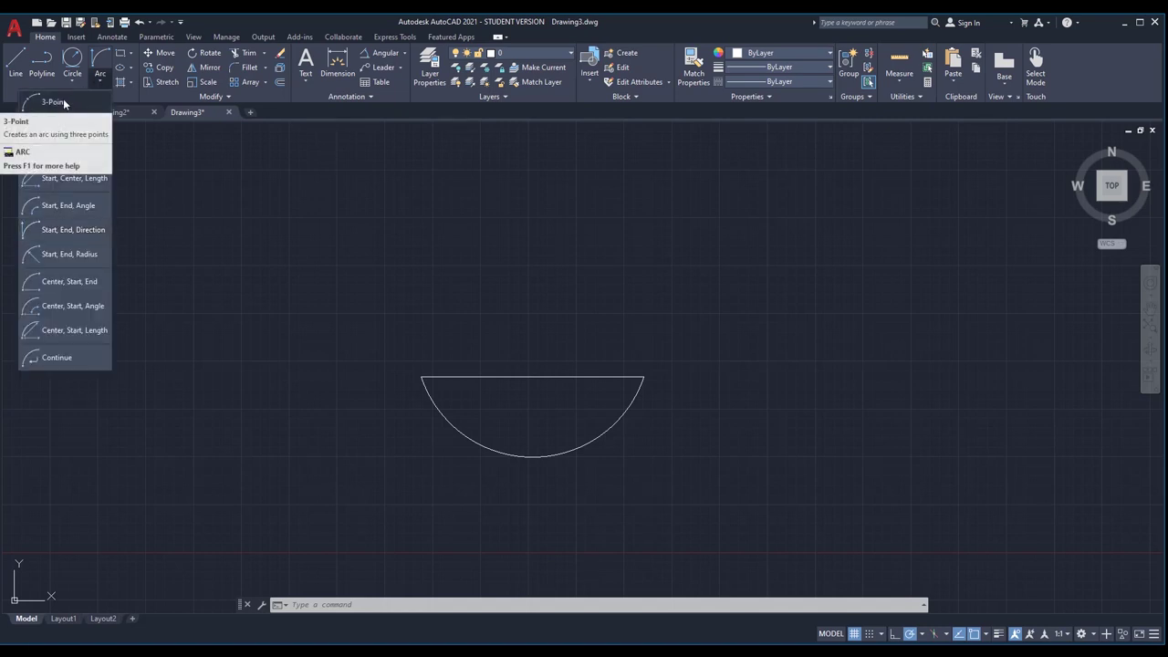
pyautogui.click(61, 102)
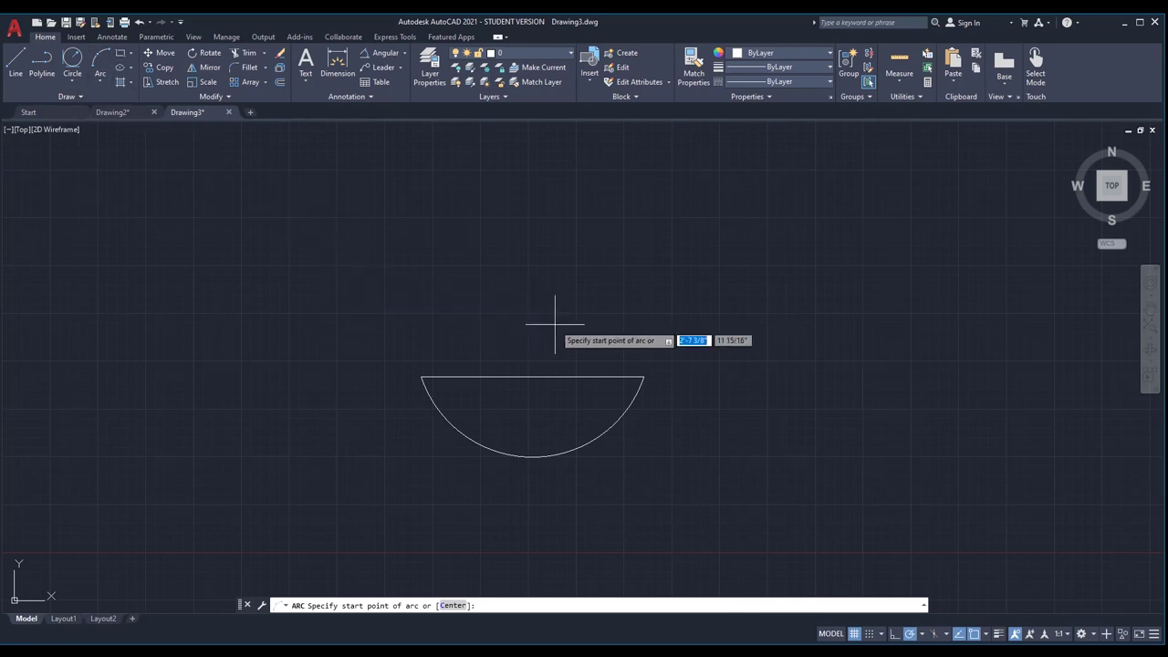
pyautogui.press('Escape')
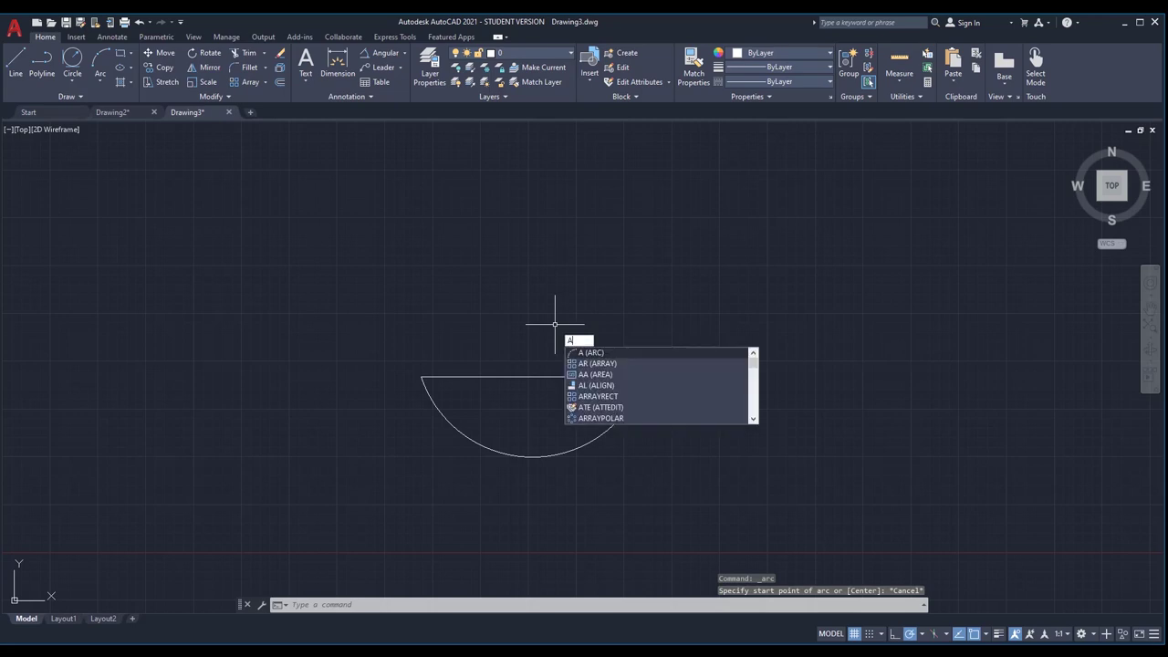
# Step: Draw a wide freestanding 3-Point arc bulging upward above the horizontal line, extending past the line's right endpoint
pyautogui.press('Return')
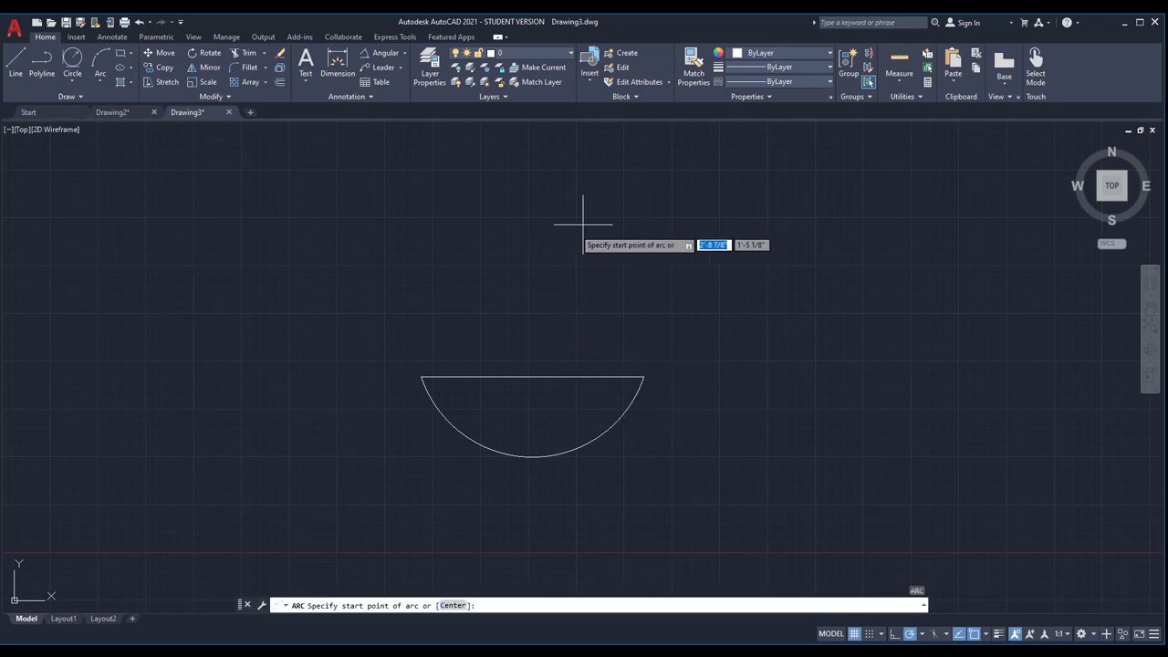
pyautogui.click(453, 308)
pyautogui.click(584, 248)
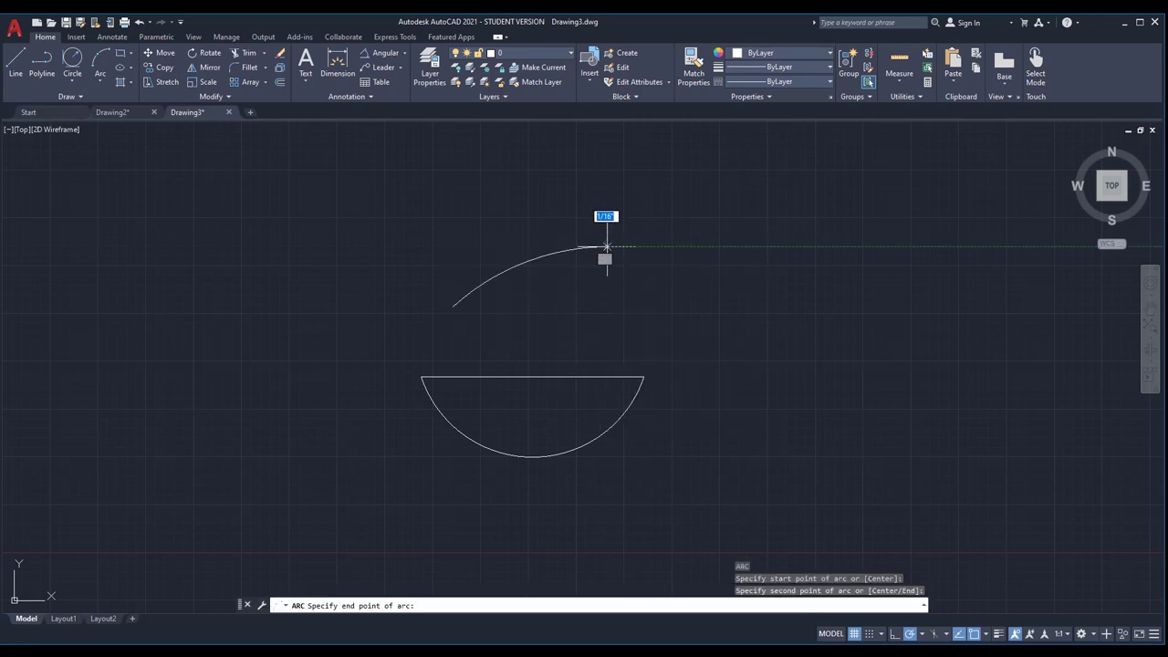
pyautogui.click(767, 312)
pyautogui.press('Escape')
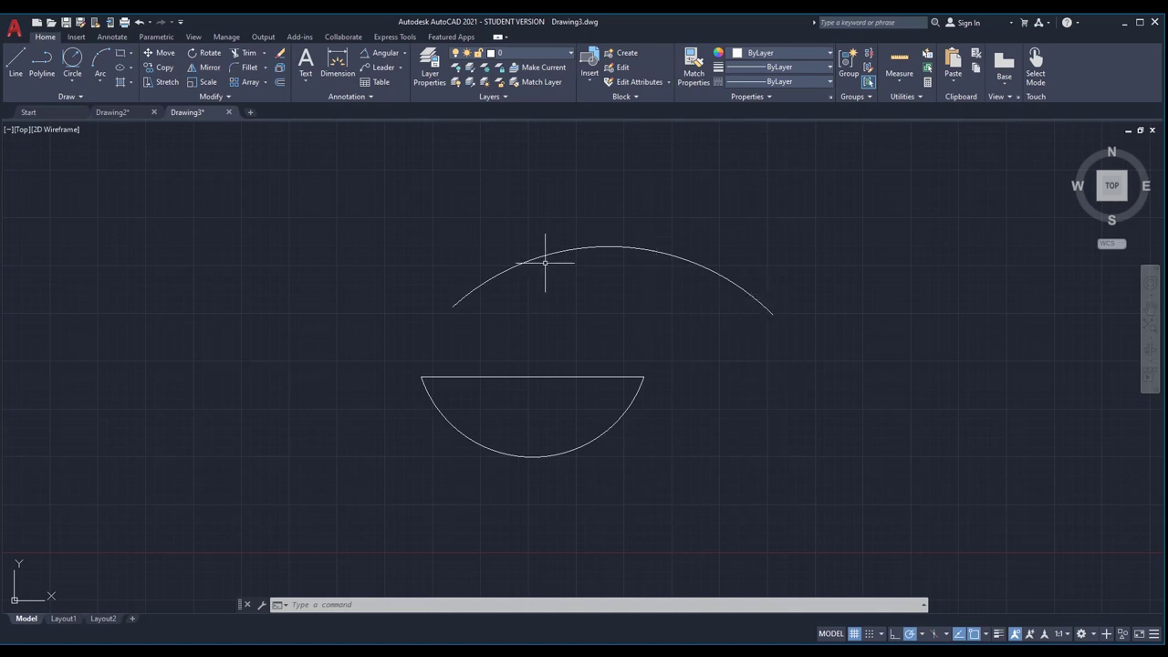
# Step: Draw an Axis, End ellipse with a horizontal major axis in the empty area to the upper left of the arcs
pyautogui.click(132, 67)
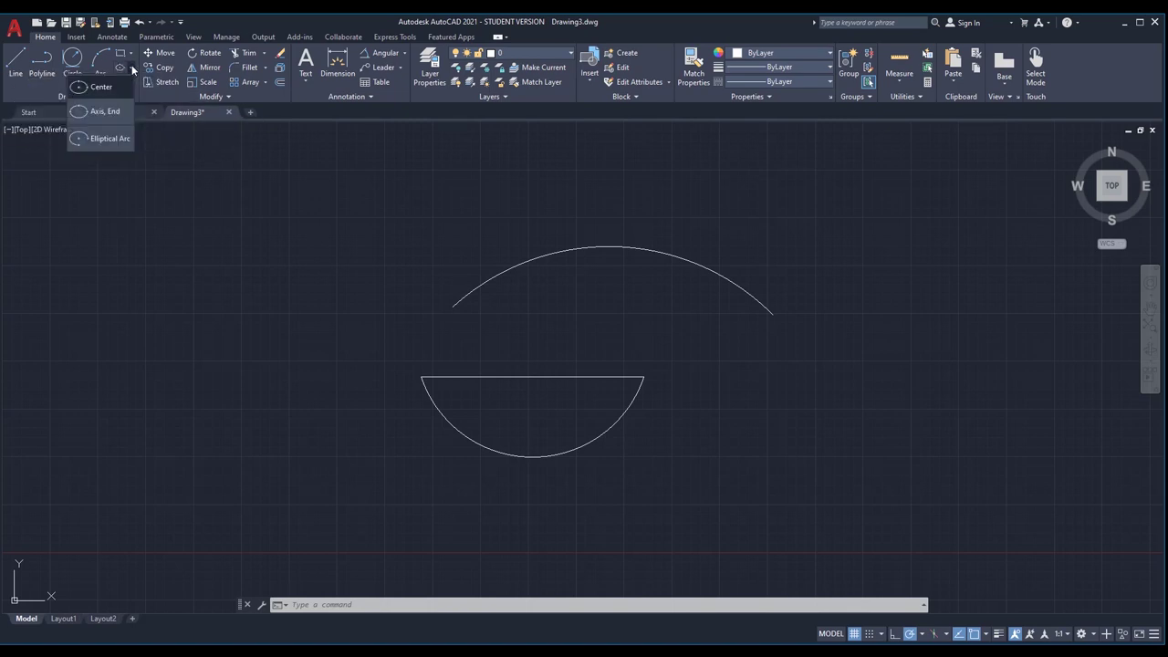
pyautogui.click(112, 117)
pyautogui.scroll(-2, 584, 296)
pyautogui.scroll(2, 160, 261)
pyautogui.scroll(-1, 557, 265)
pyautogui.scroll(1, 383, 301)
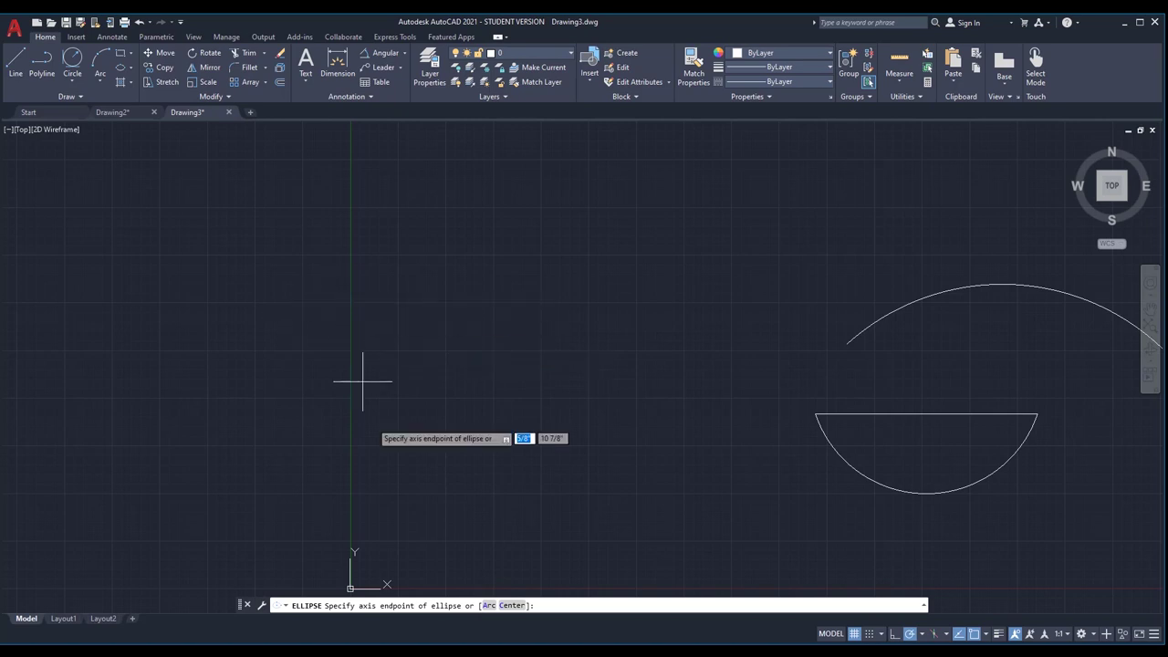
pyautogui.scroll(-2, 309, 428)
pyautogui.scroll(2, 433, 290)
pyautogui.click(362, 272)
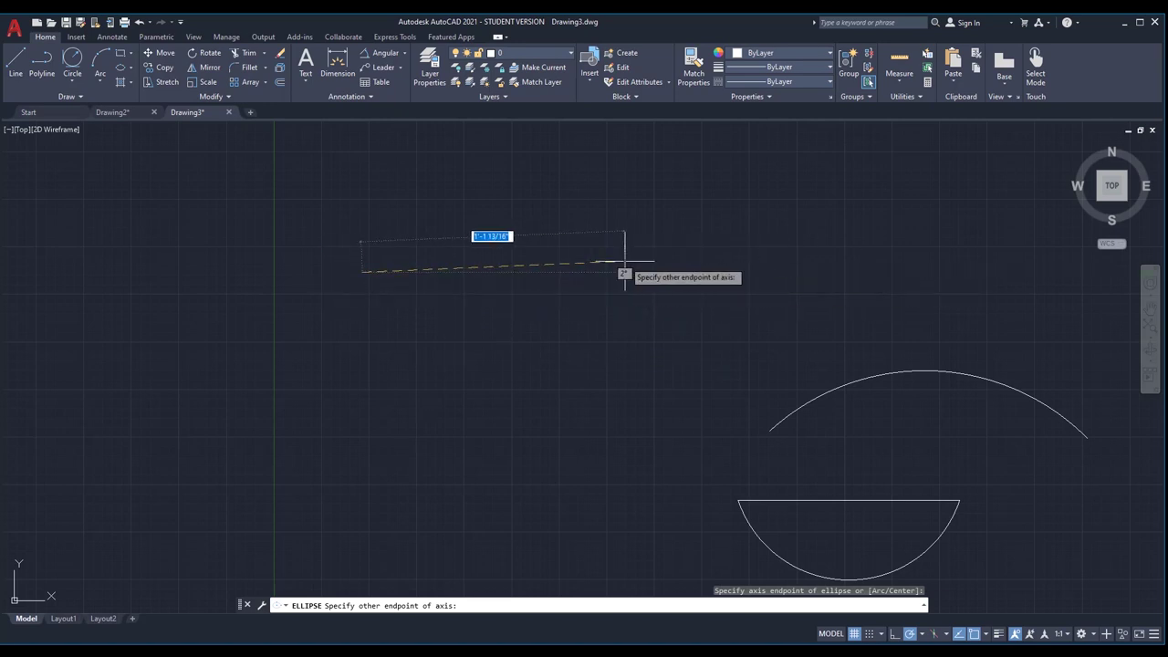
pyautogui.click(799, 271)
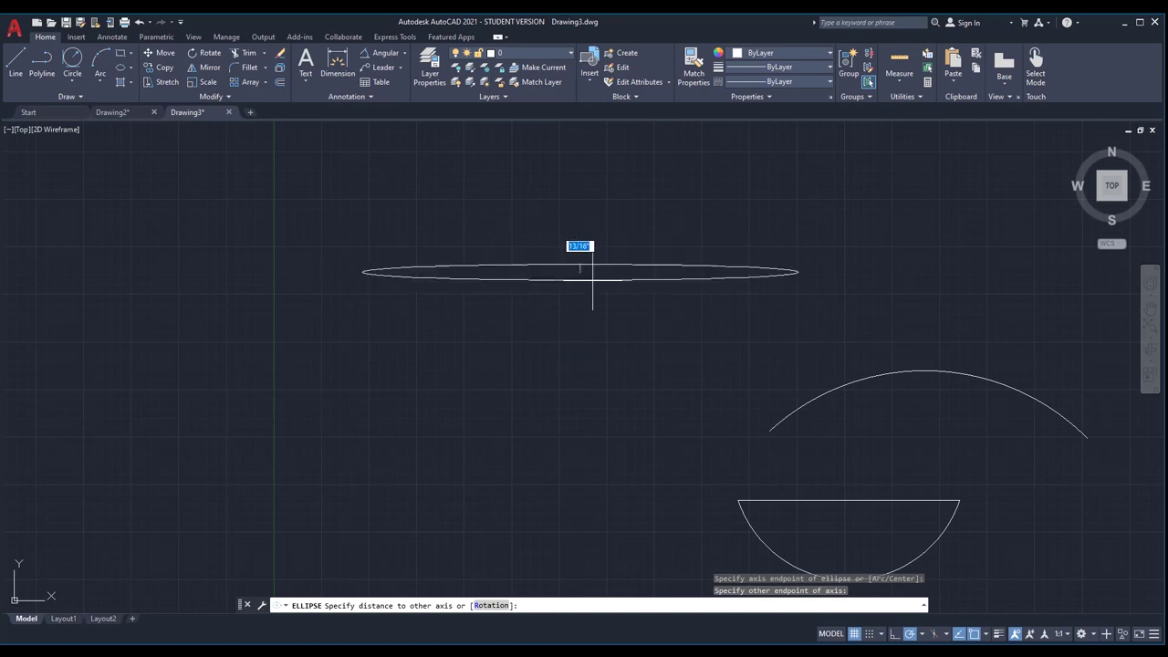
pyautogui.click(657, 287)
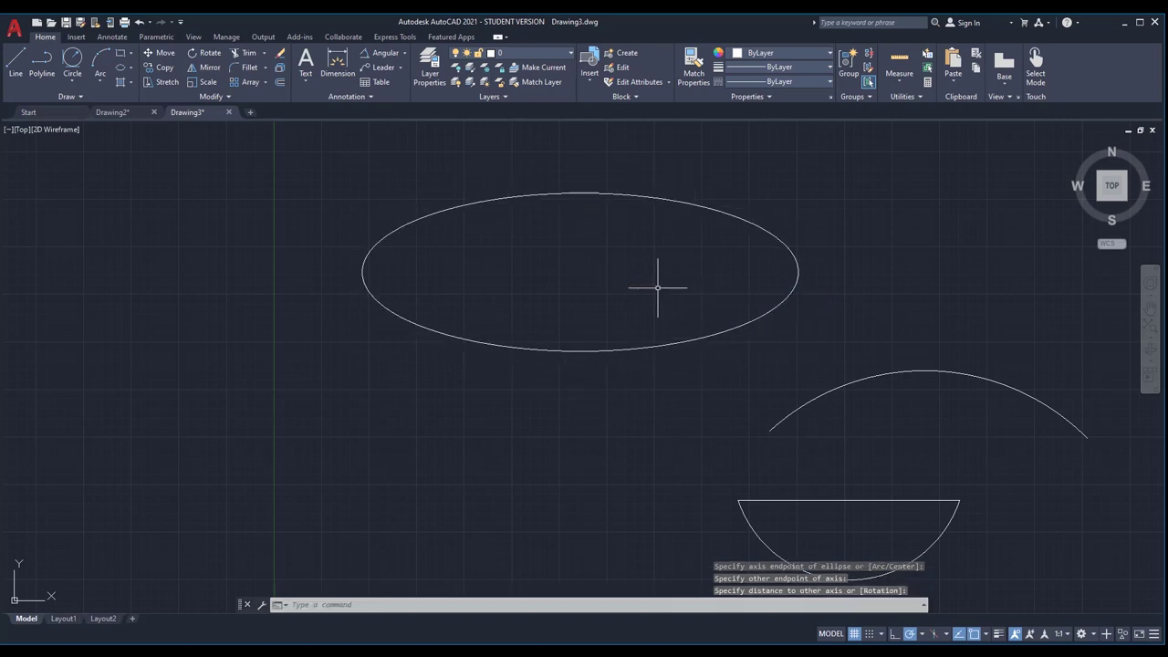
# Step: Draw a second Axis, End ellipse up and right of the first, with a horizontal major axis and a 5-inch distance to the other axis
pyautogui.scroll(-1, 528, 262)
pyautogui.scroll(2, 508, 319)
pyautogui.press('Return')
pyautogui.scroll(-5, 412, 372)
pyautogui.scroll(3, 608, 261)
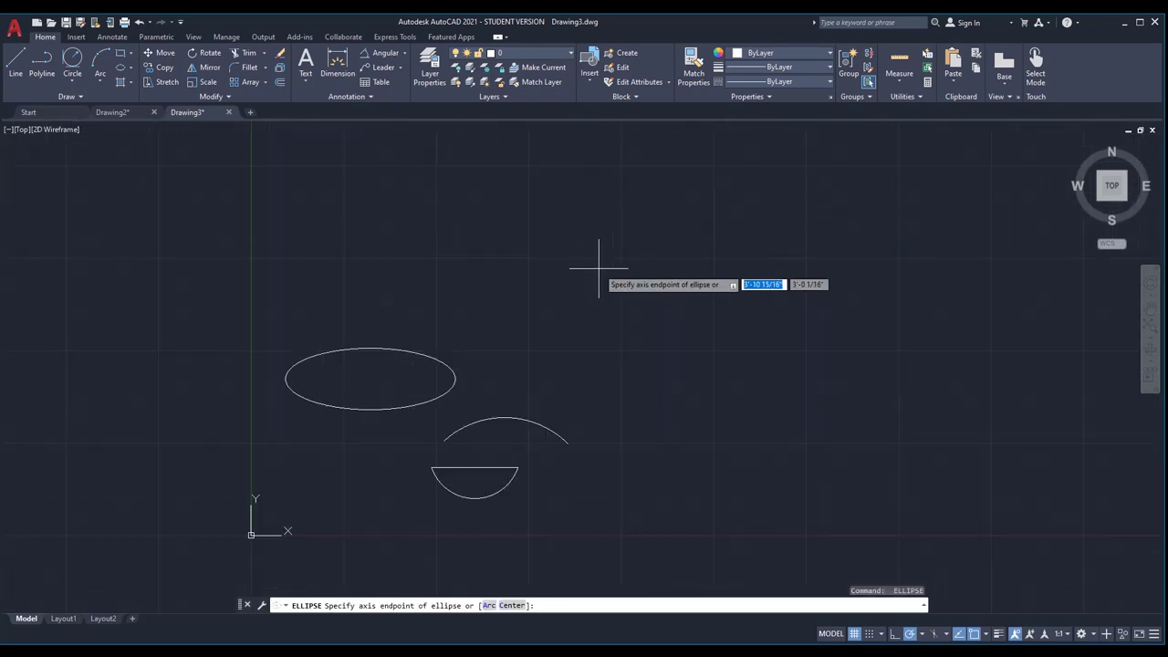
pyautogui.click(520, 310)
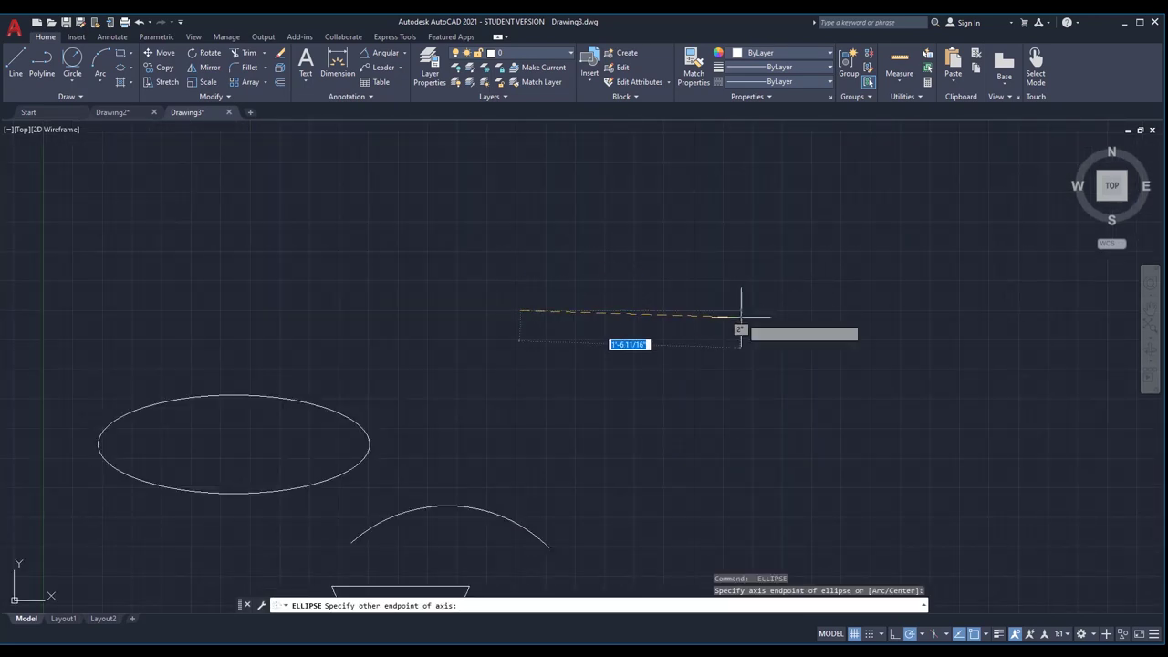
pyautogui.click(801, 310)
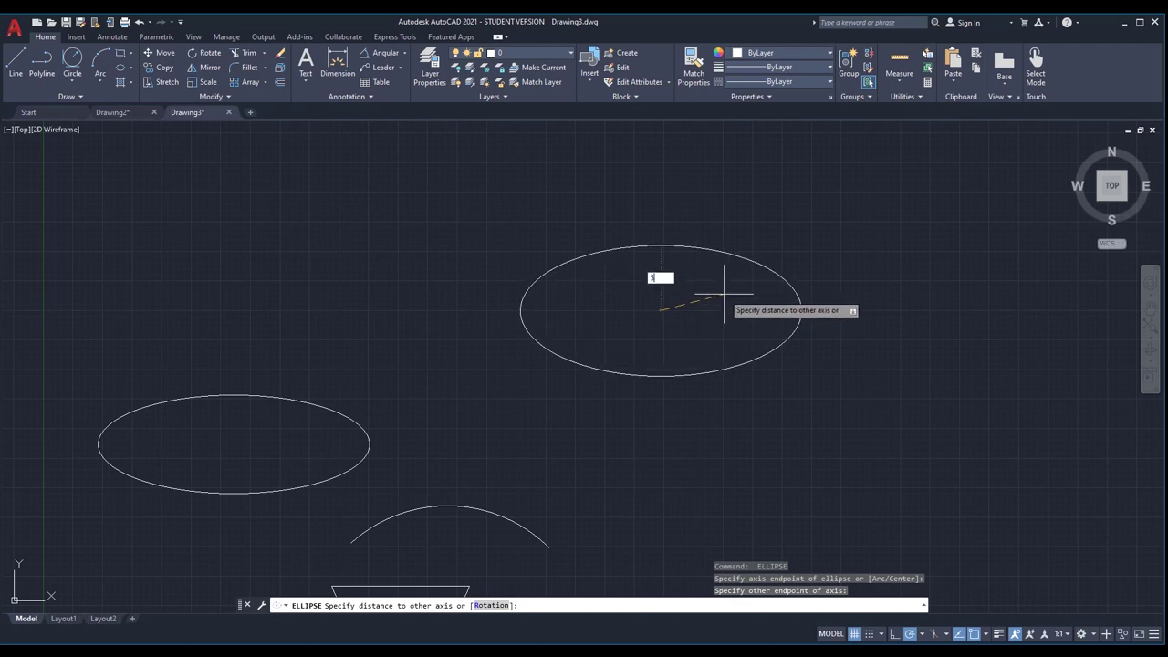
pyautogui.press('Return')
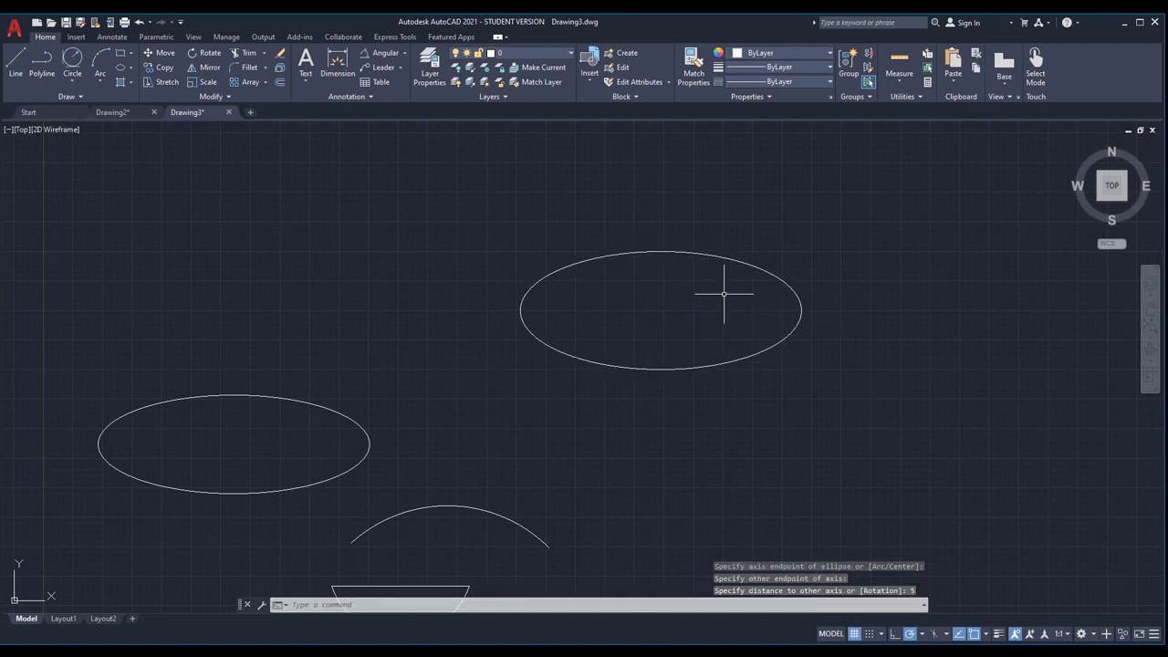
# Step: Draw a smaller horizontal ellipse by its center and axis endpoints, to the right of the 5-inch half-axis ellipse
pyautogui.click(130, 70)
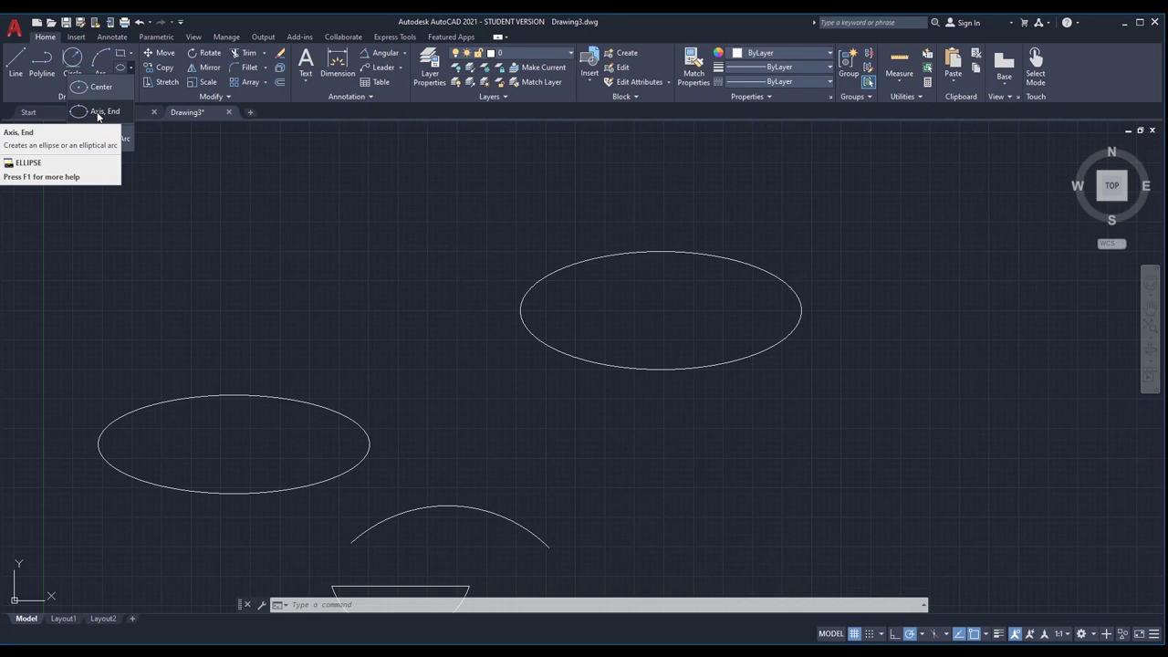
pyautogui.click(103, 87)
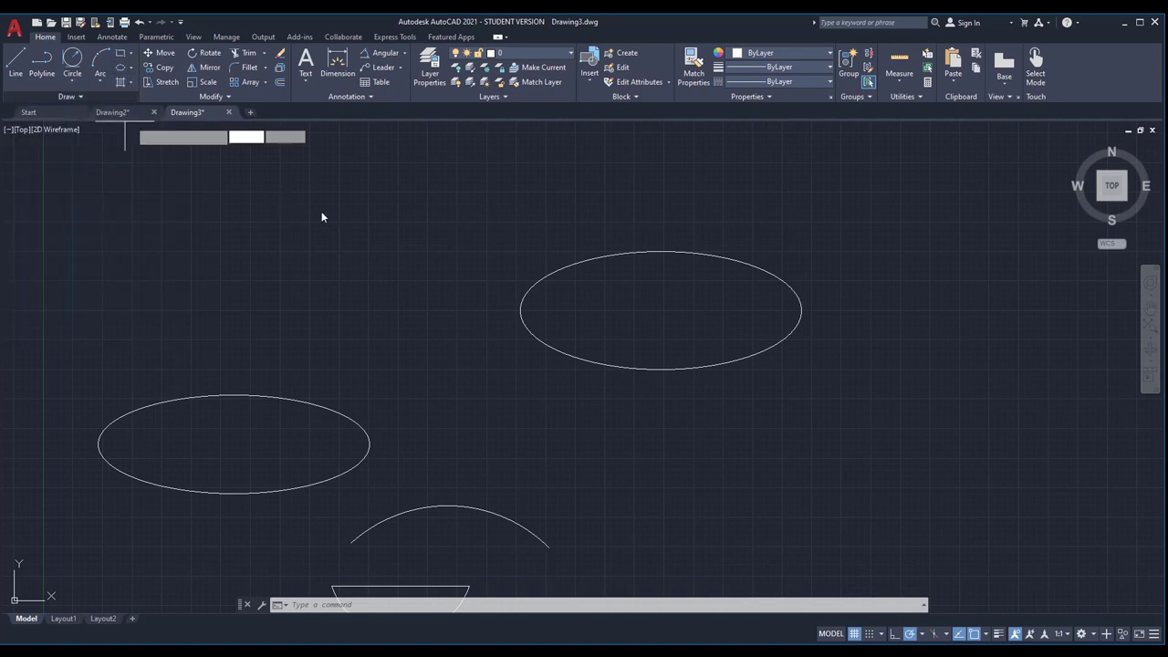
pyautogui.scroll(-2, 374, 327)
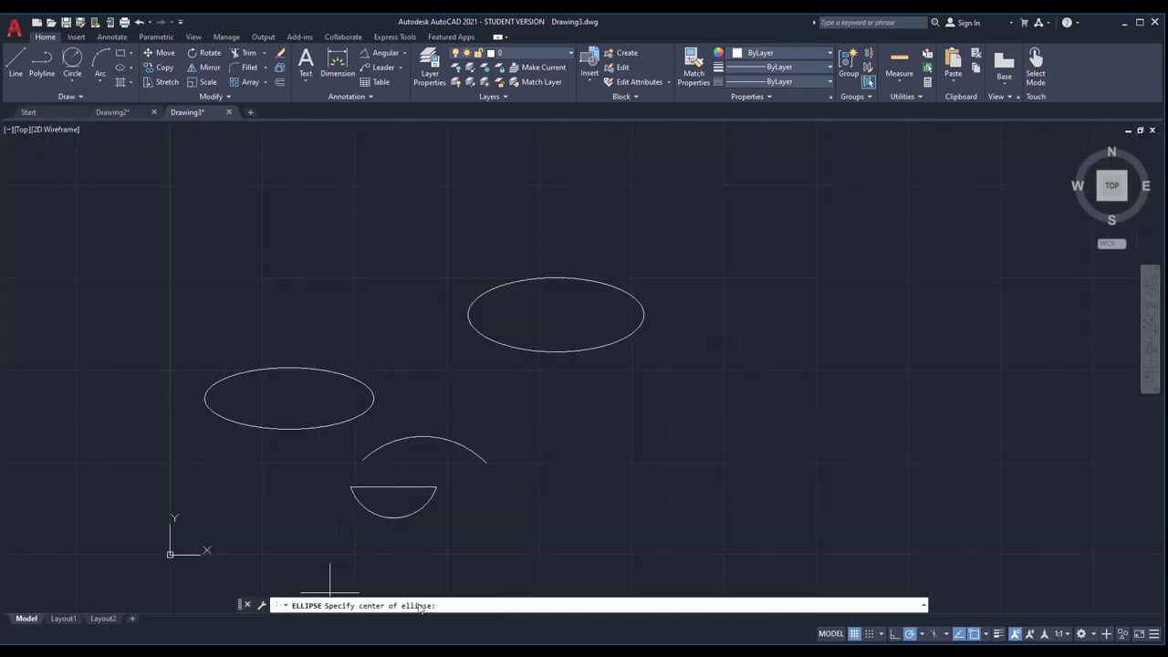
pyautogui.scroll(3, 683, 310)
pyautogui.scroll(-2, 682, 317)
pyautogui.click(704, 302)
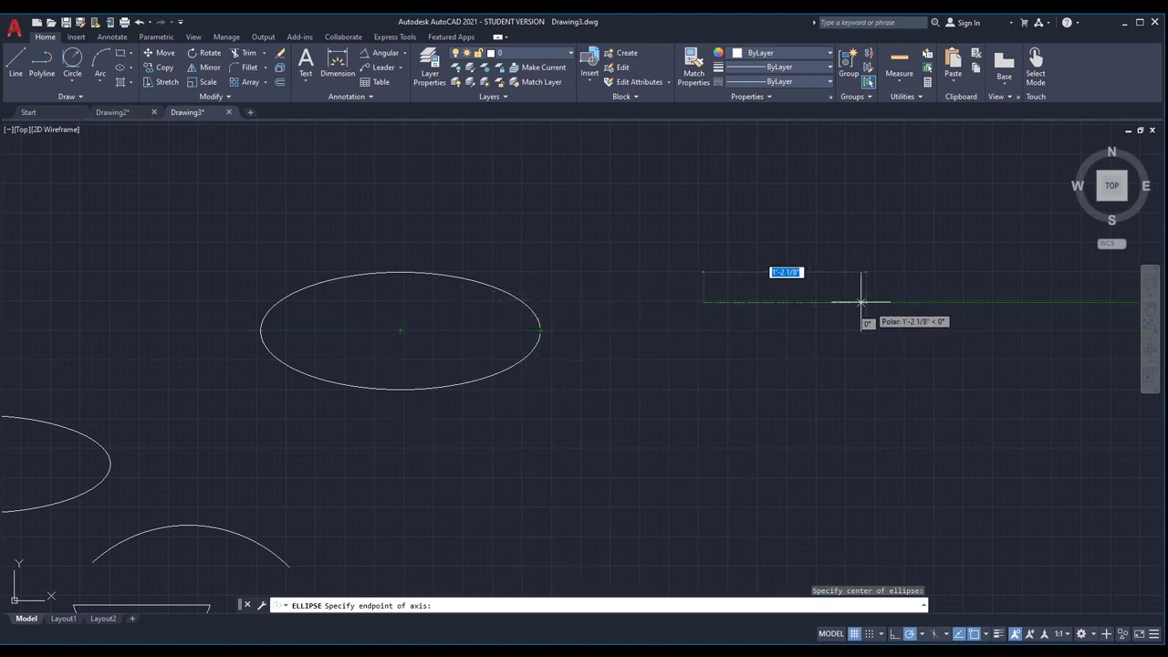
pyautogui.click(811, 302)
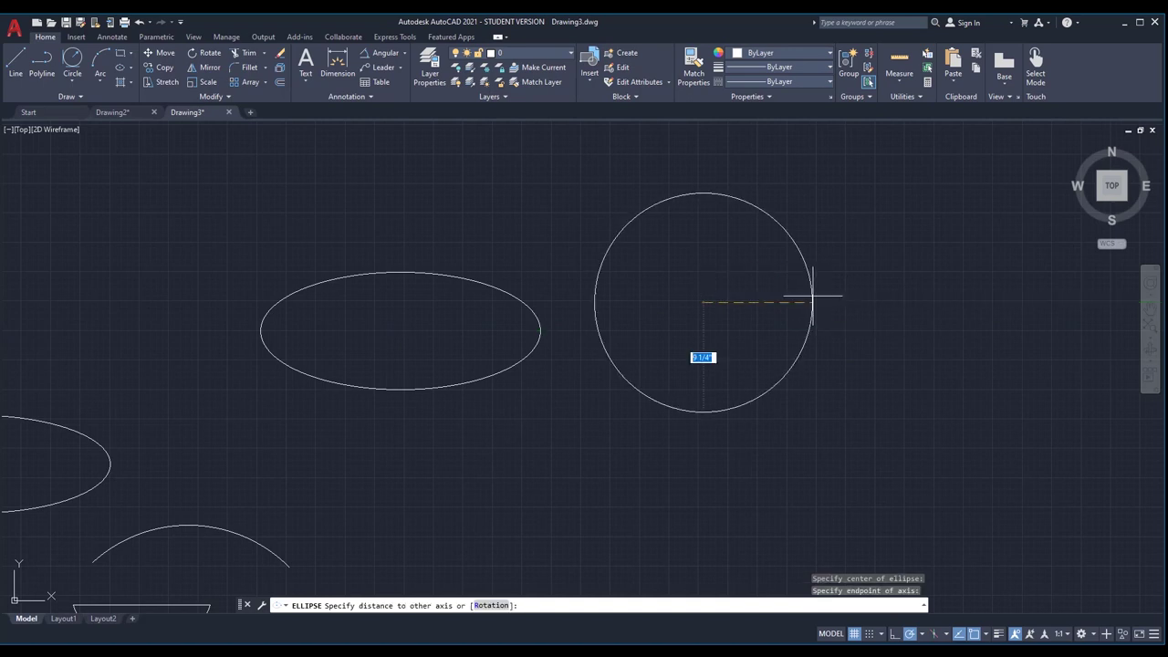
pyautogui.click(749, 284)
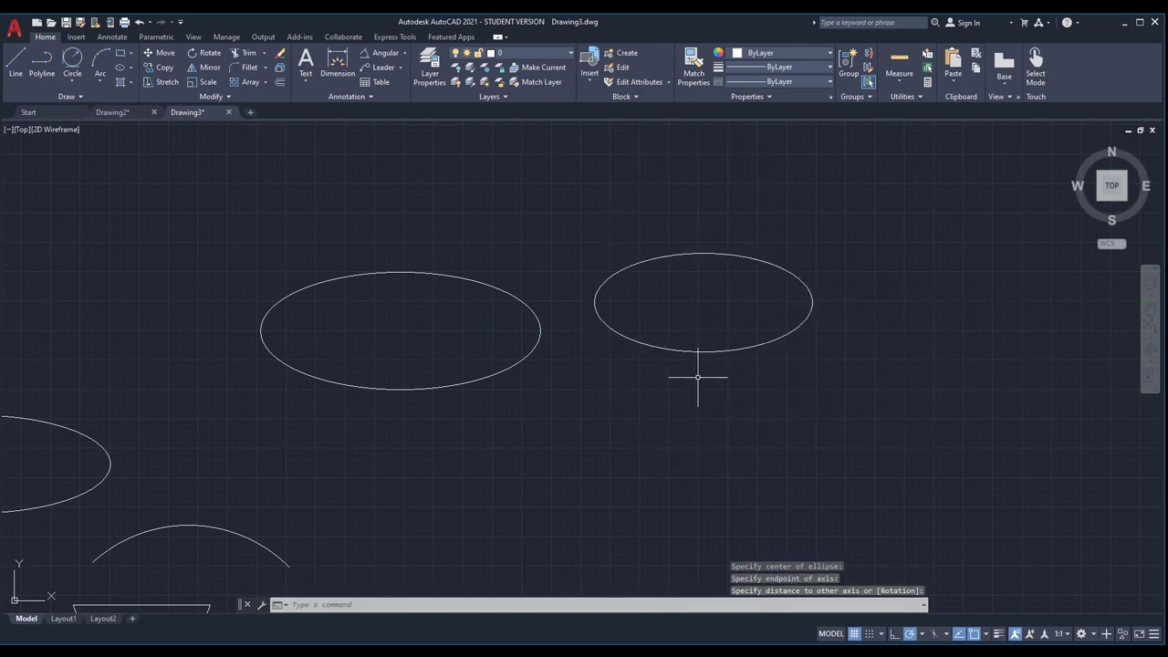
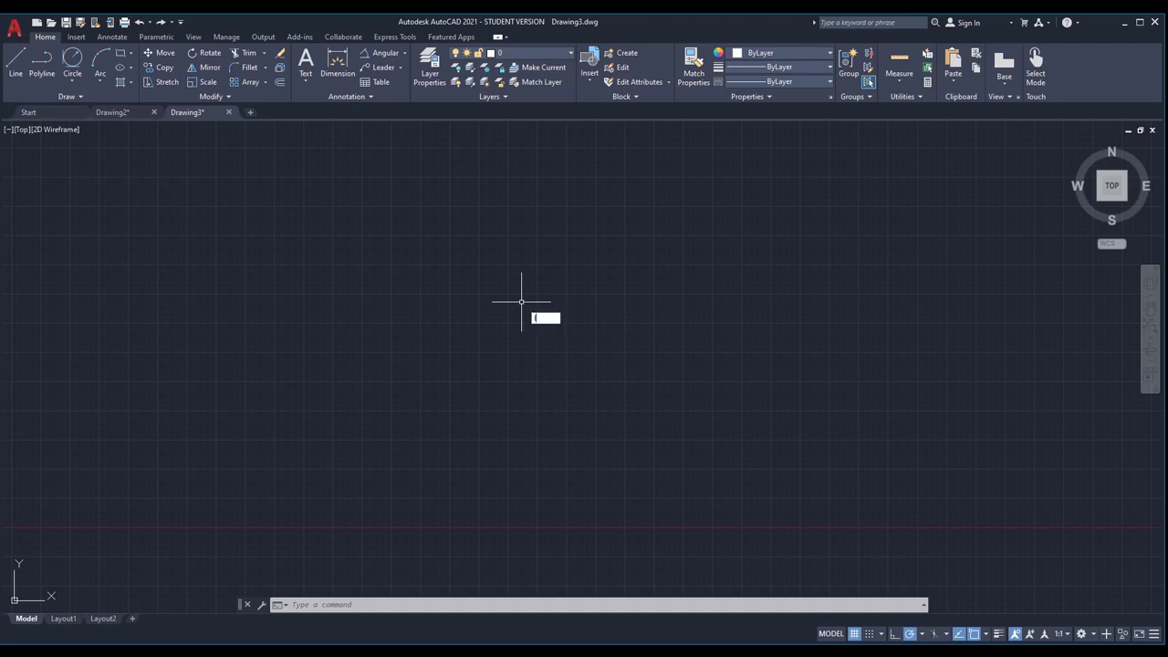
# Step: Draw five connected line segments in an empty area, running right, down, left, down and right in an S-shaped path
pyautogui.press('Return')
pyautogui.click(440, 268)
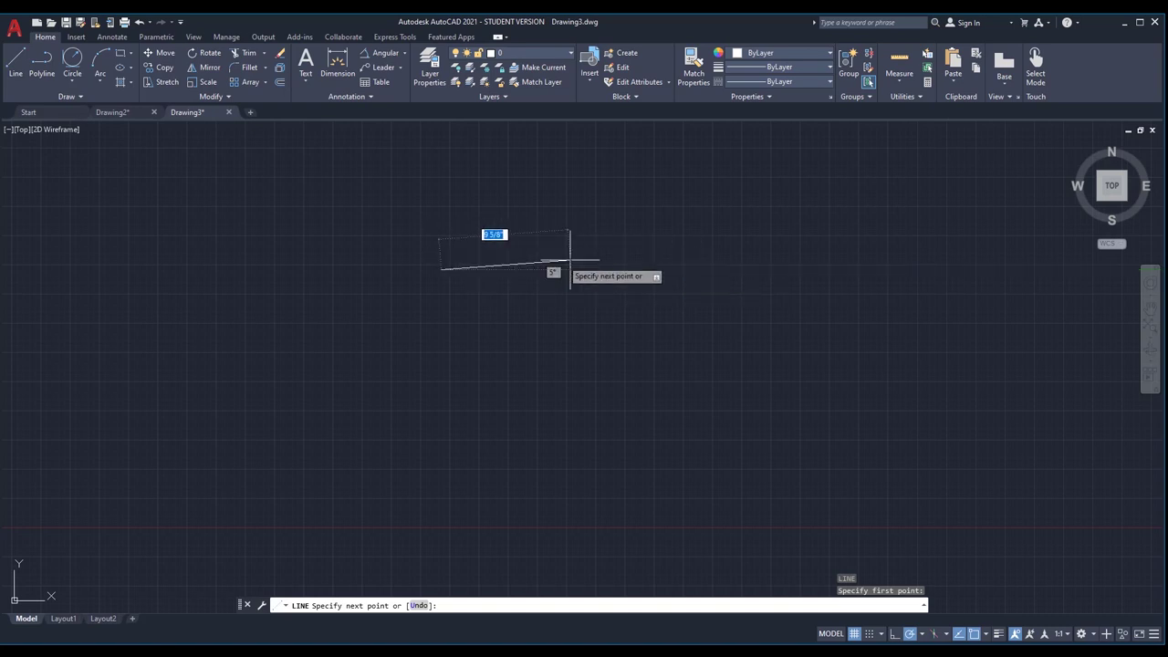
pyautogui.click(677, 268)
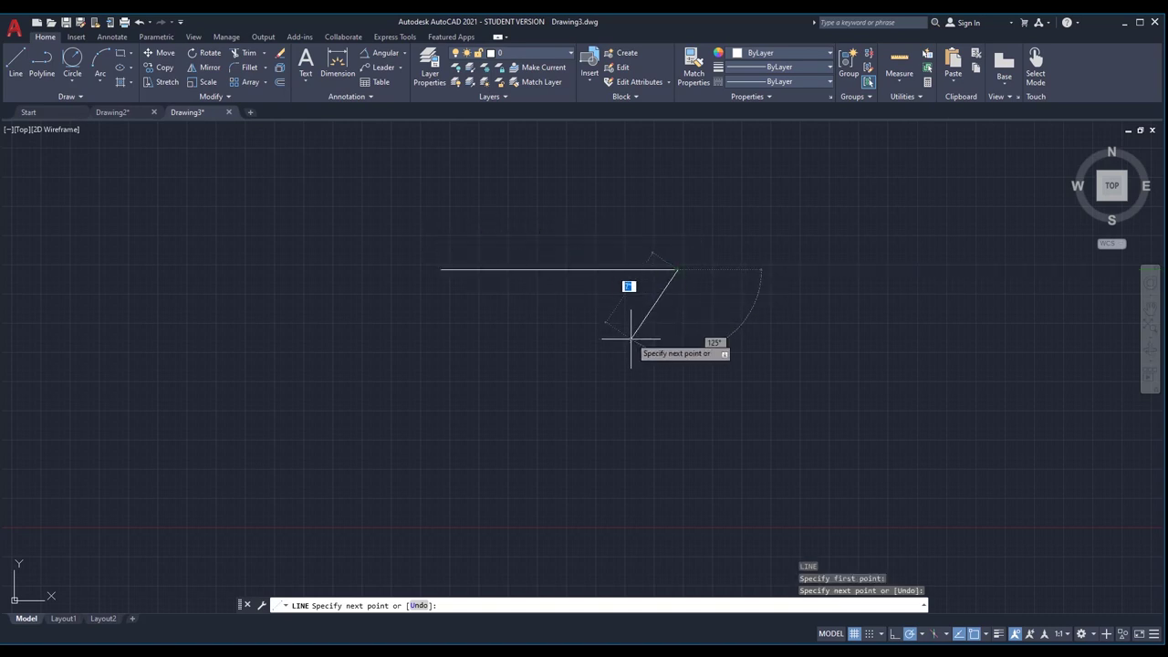
pyautogui.click(677, 359)
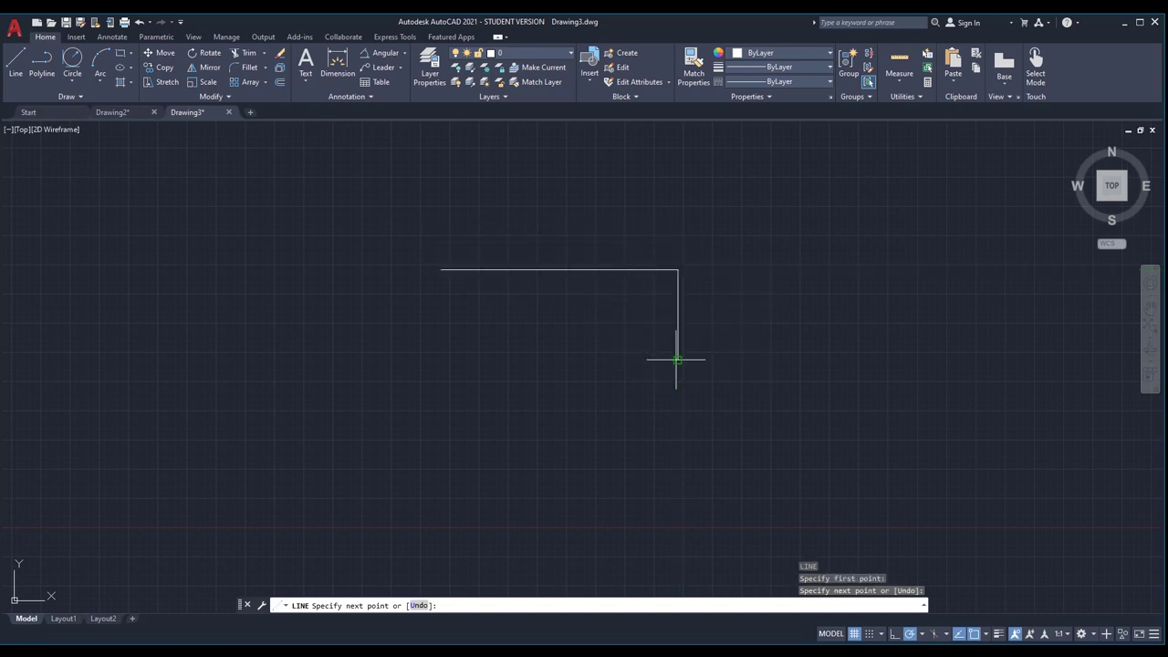
pyautogui.click(499, 359)
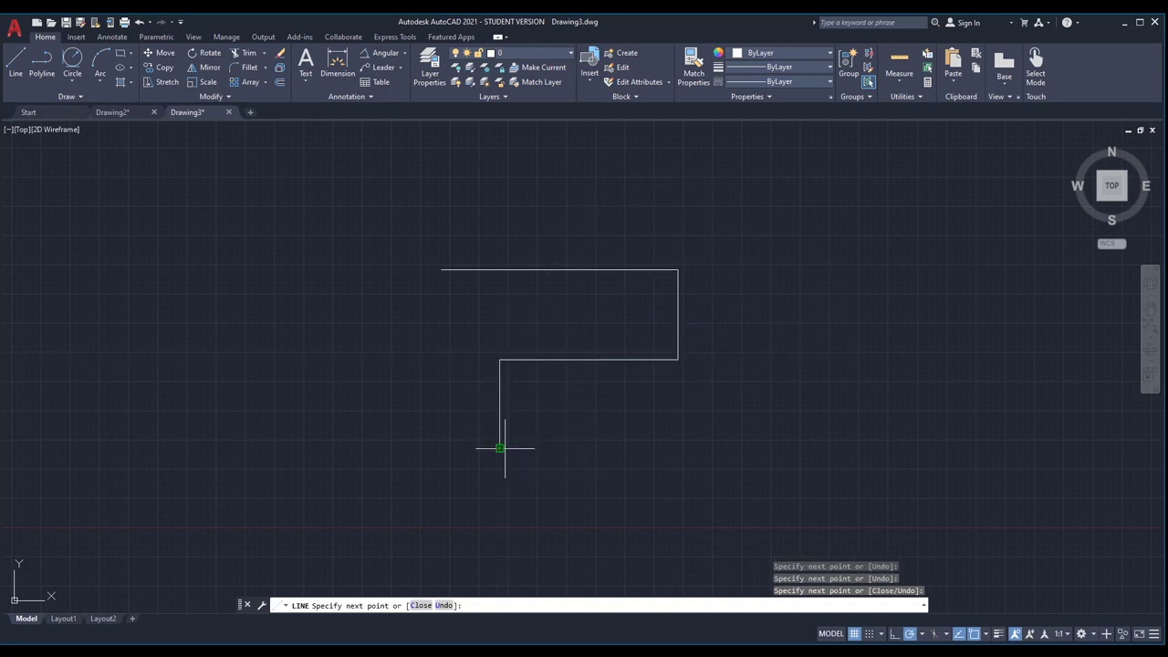
pyautogui.click(499, 448)
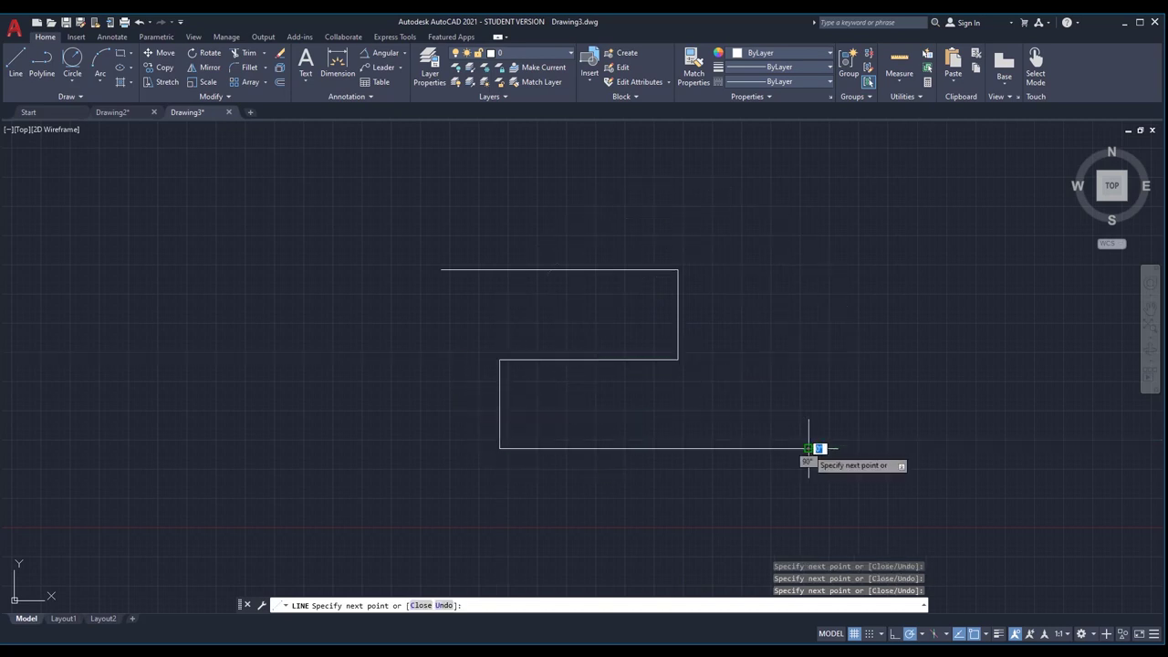
pyautogui.click(807, 448)
pyautogui.press('Escape')
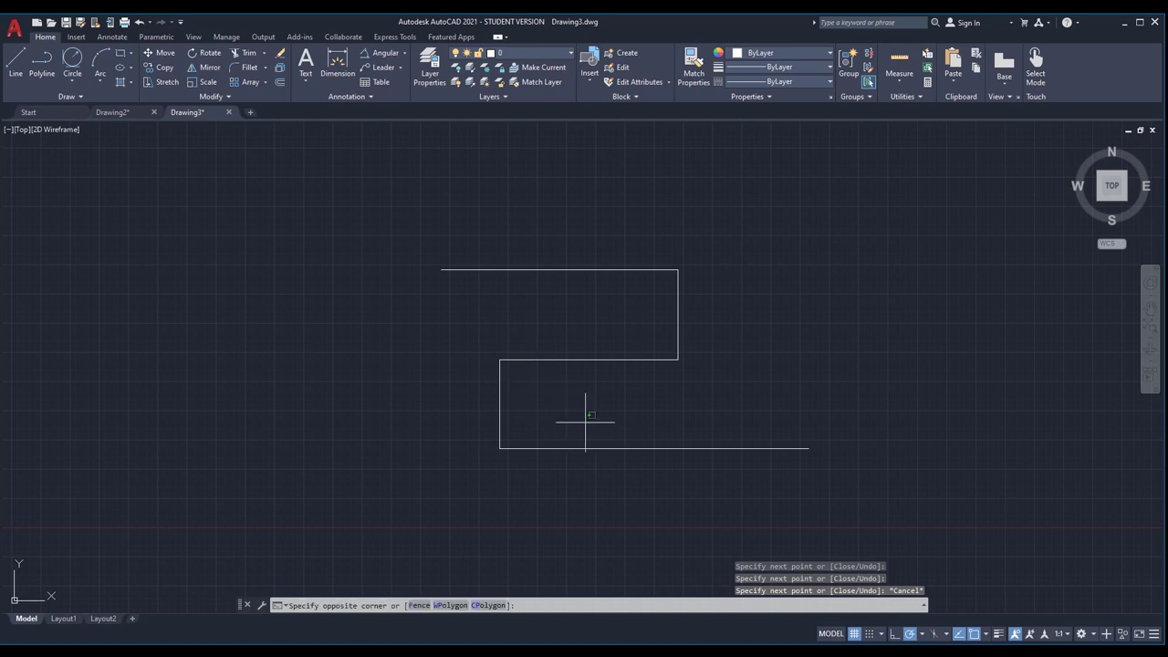
# Step: Select the lower vertical and bottom horizontal segments together, clear the selection, and select only the middle horizontal segment
pyautogui.click(545, 448)
pyautogui.click(456, 429)
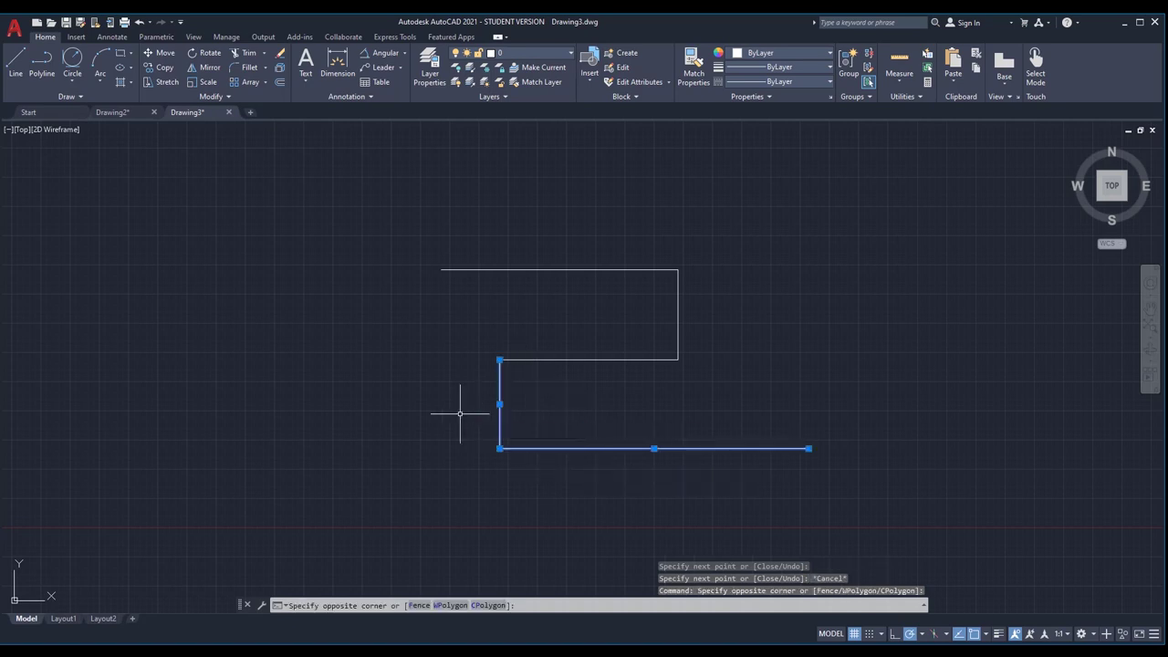
pyautogui.click(462, 410)
pyautogui.press('Escape')
pyautogui.click(607, 363)
pyautogui.click(605, 370)
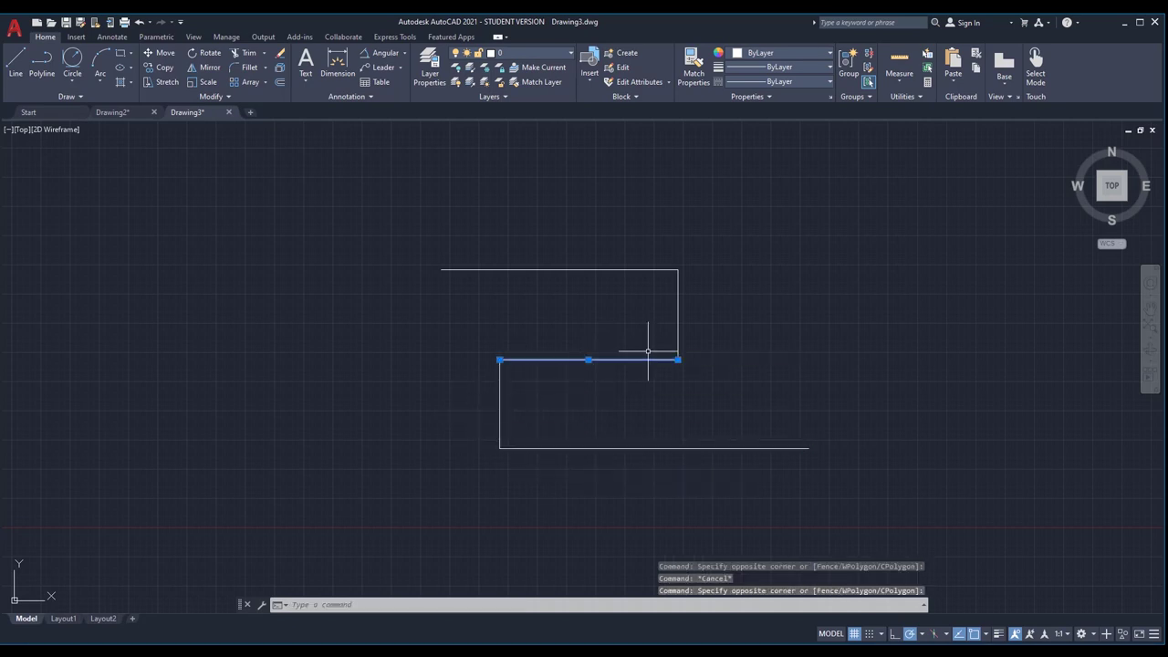
# Step: Clear the selection, select only the upper vertical segment of the connected lines, and deselect it
pyautogui.press('Escape')
pyautogui.click(690, 326)
pyautogui.click(657, 334)
pyautogui.press('Escape')
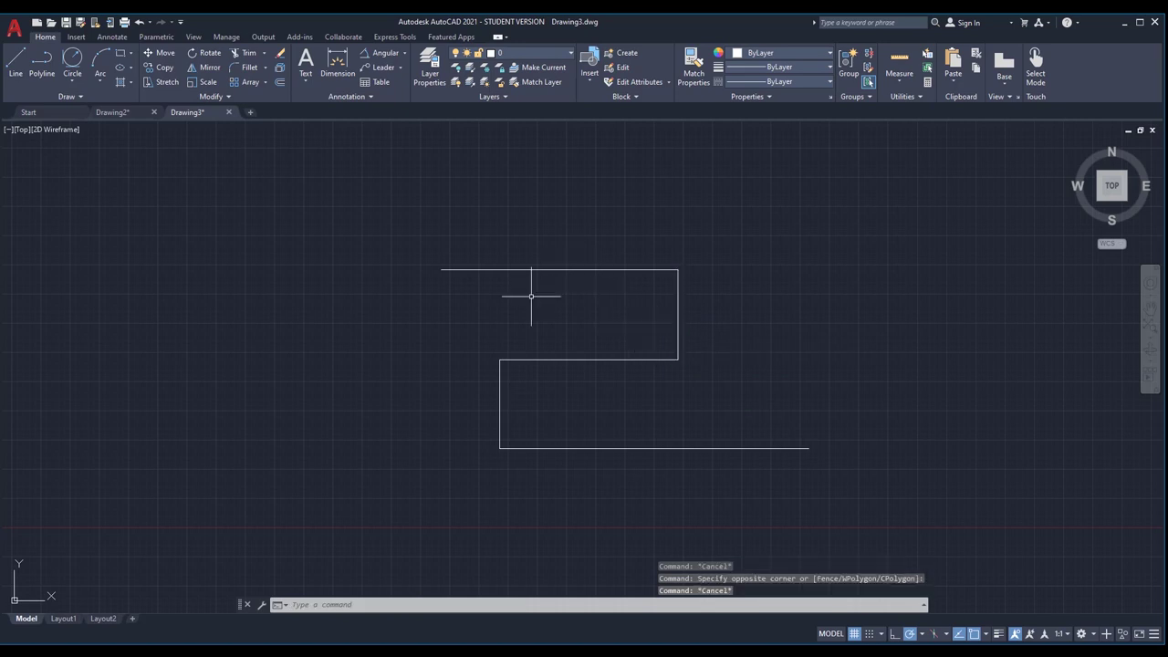
# Step: Draw an S-shaped polyline right of the connected lines, with five segments running left, down, right, down and left
pyautogui.scroll(-5, 457, 295)
pyautogui.scroll(4, 511, 300)
pyautogui.scroll(2, 383, 305)
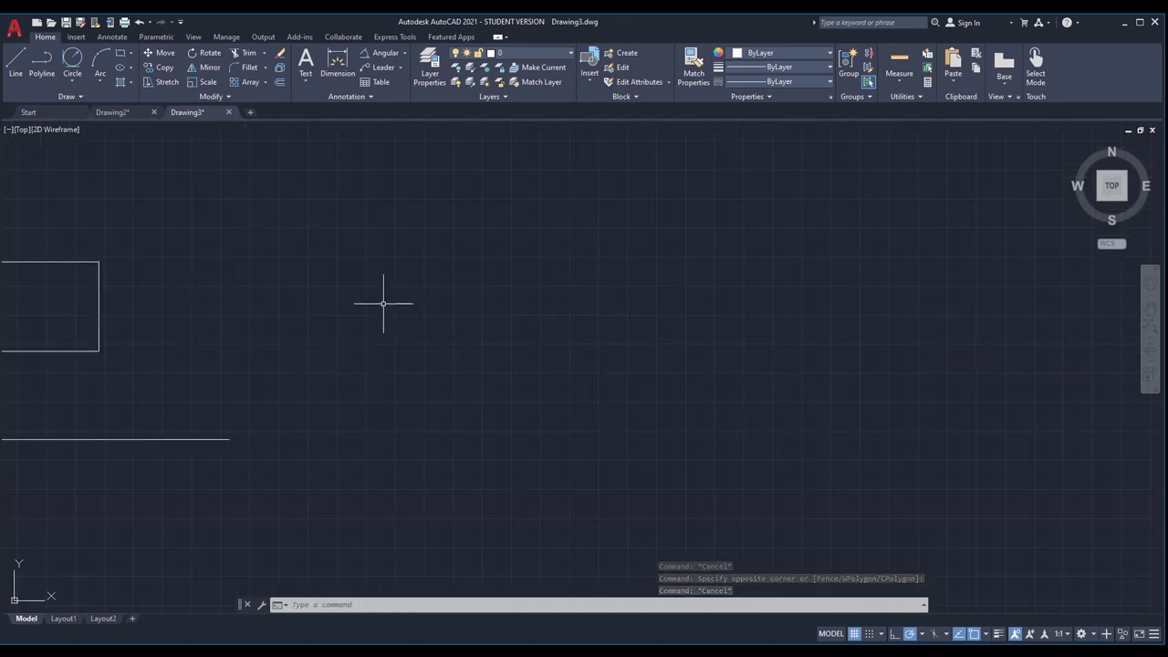
pyautogui.scroll(-2, 776, 288)
pyautogui.scroll(2, 581, 283)
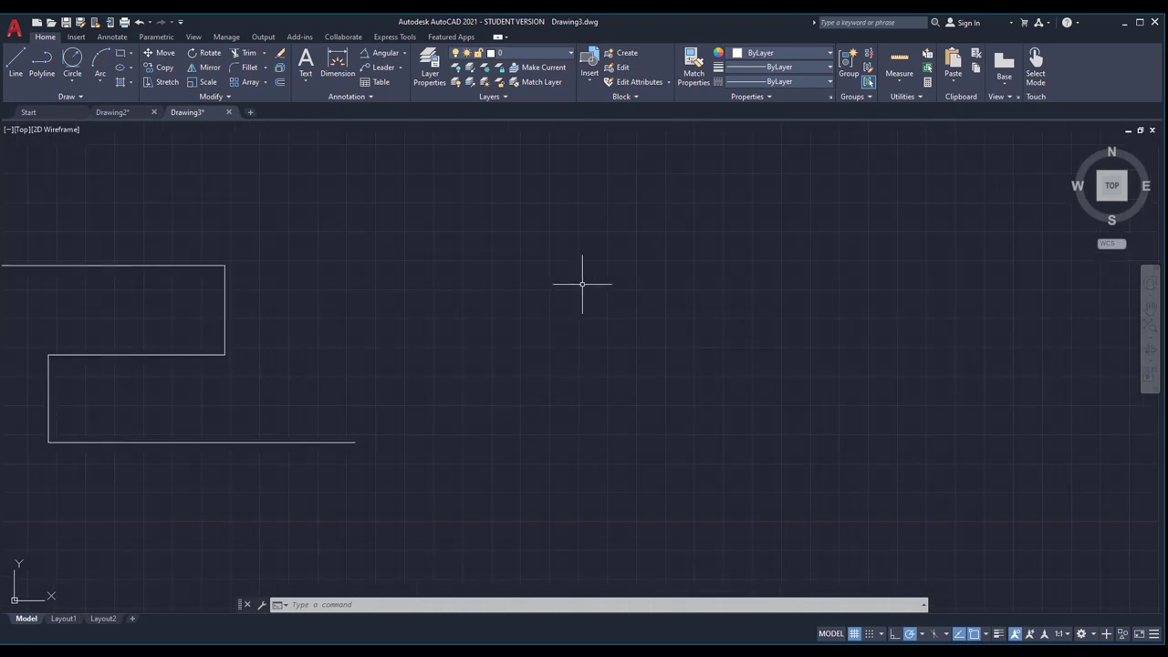
pyautogui.press('Return')
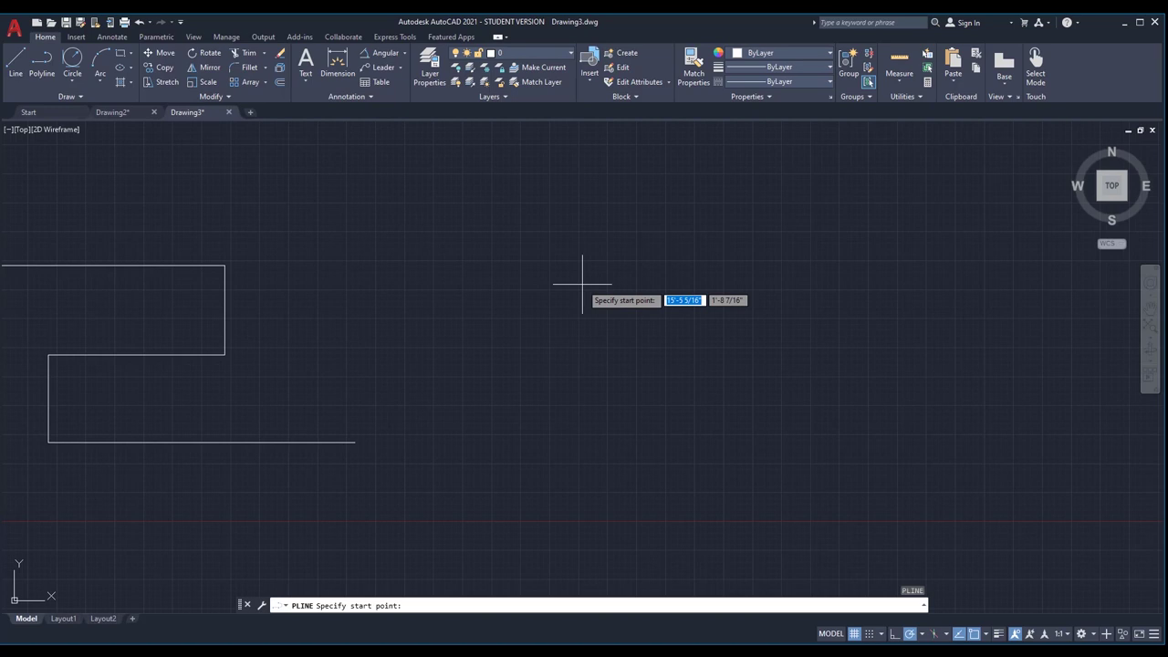
pyautogui.click(738, 261)
pyautogui.click(508, 261)
pyautogui.click(508, 336)
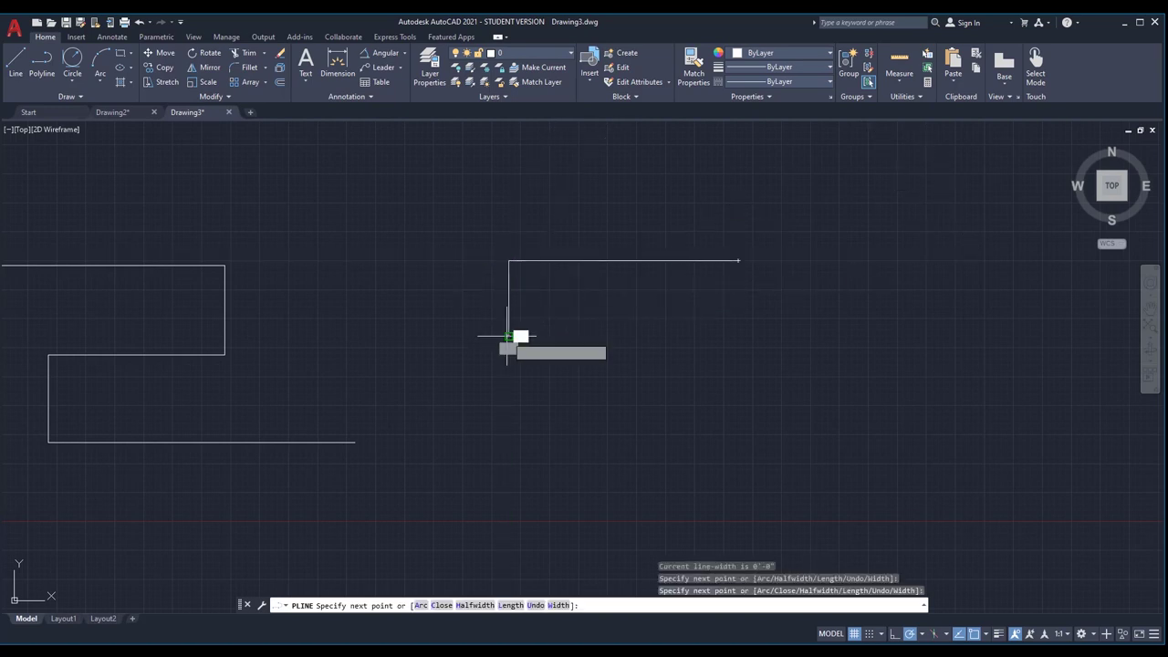
pyautogui.click(809, 335)
pyautogui.click(809, 402)
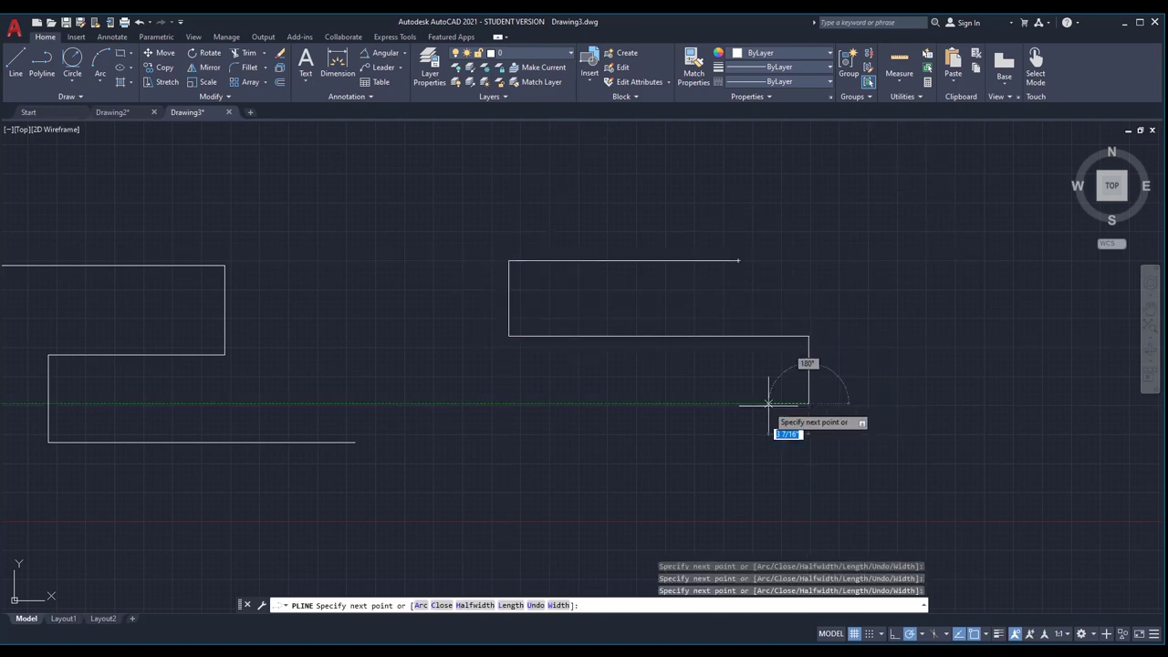
pyautogui.click(457, 402)
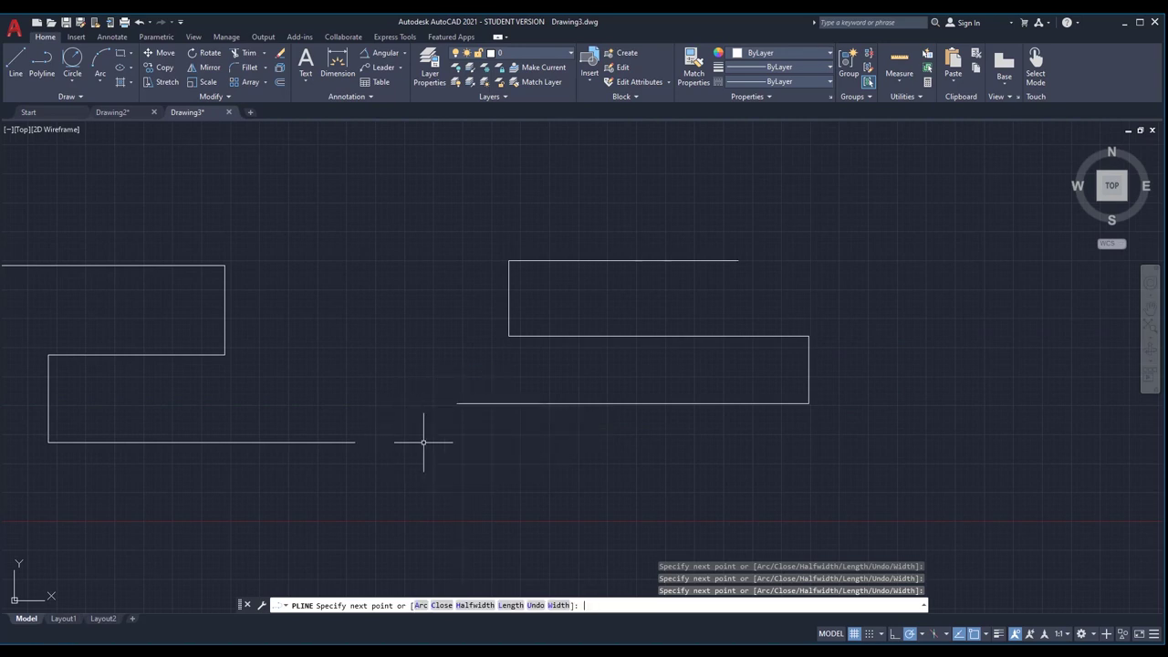
pyautogui.press('Return')
# Step: Explode the S-shaped polyline and select only its bottom horizontal segment
pyautogui.click(565, 383)
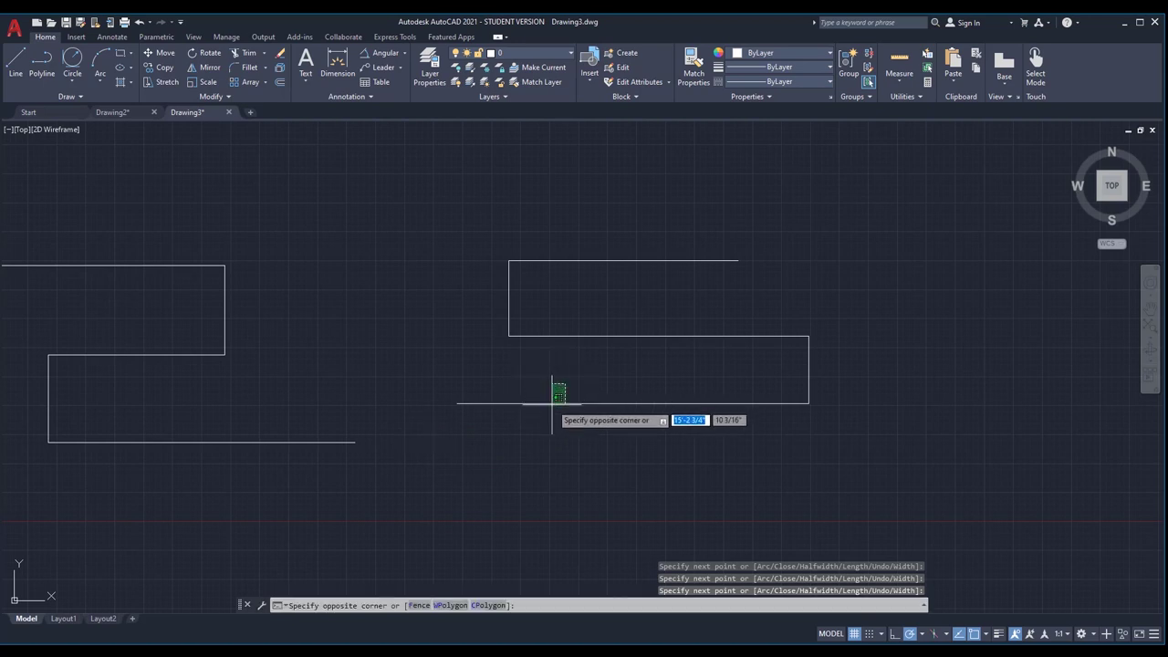
pyautogui.click(549, 412)
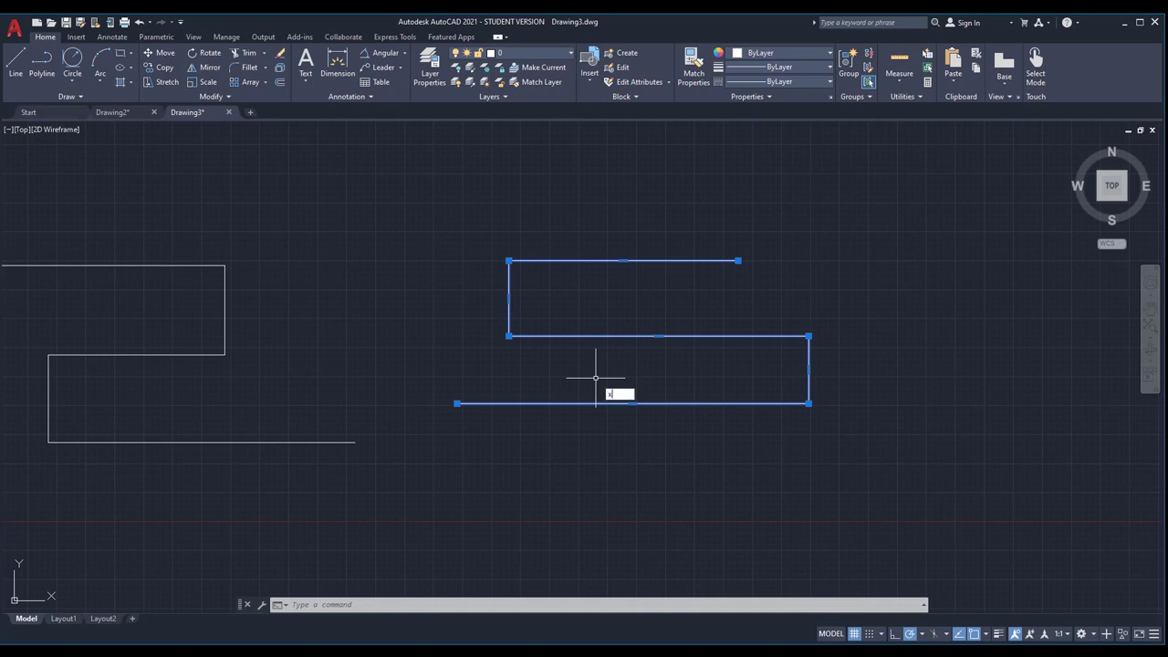
pyautogui.press('Return')
pyautogui.click(629, 384)
pyautogui.click(603, 429)
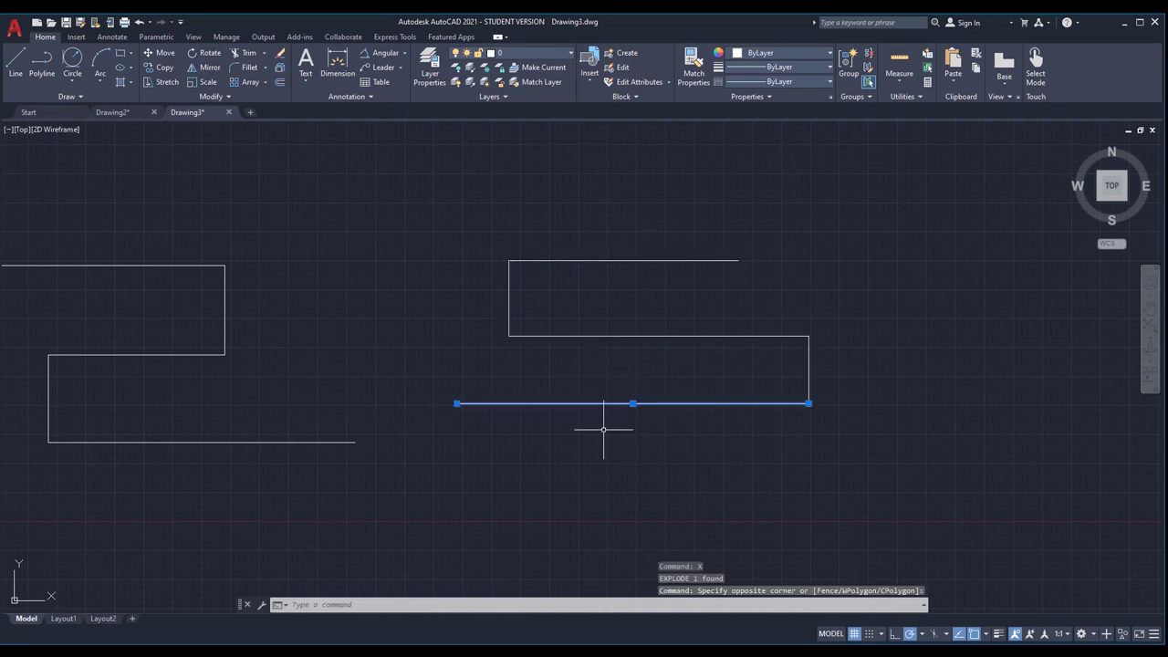
# Step: Undo the explode, select the whole S-shaped polyline as one object, and clear the selection
pyautogui.press('Escape')
pyautogui.hotkey('ctrl', 'z')
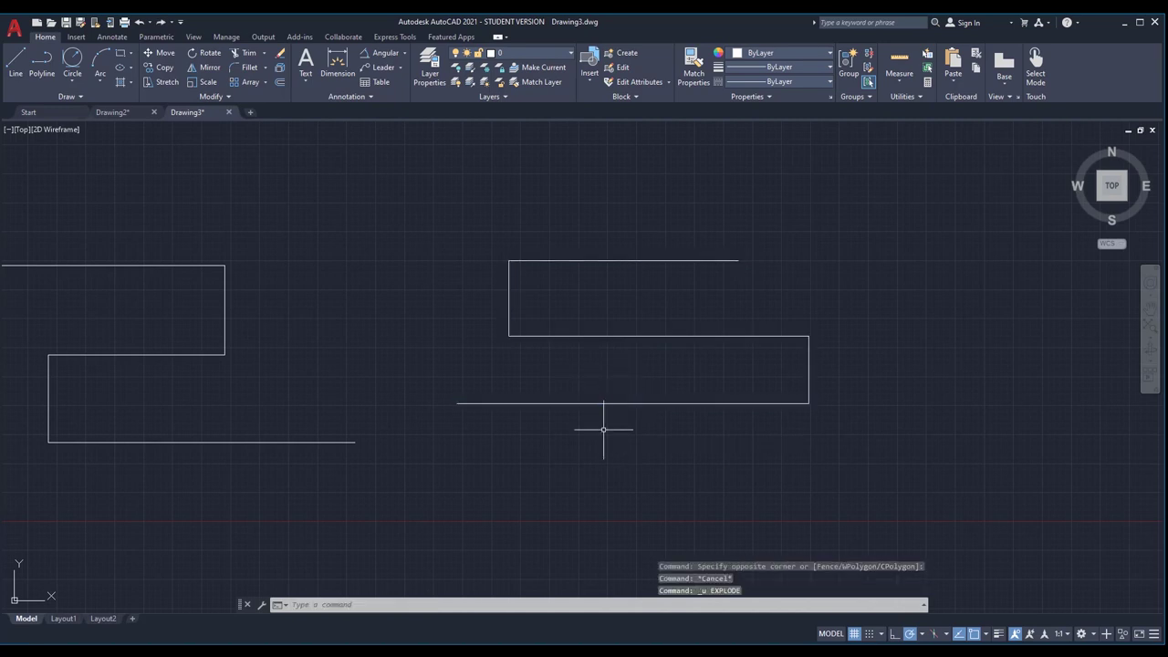
pyautogui.click(628, 397)
pyautogui.click(626, 412)
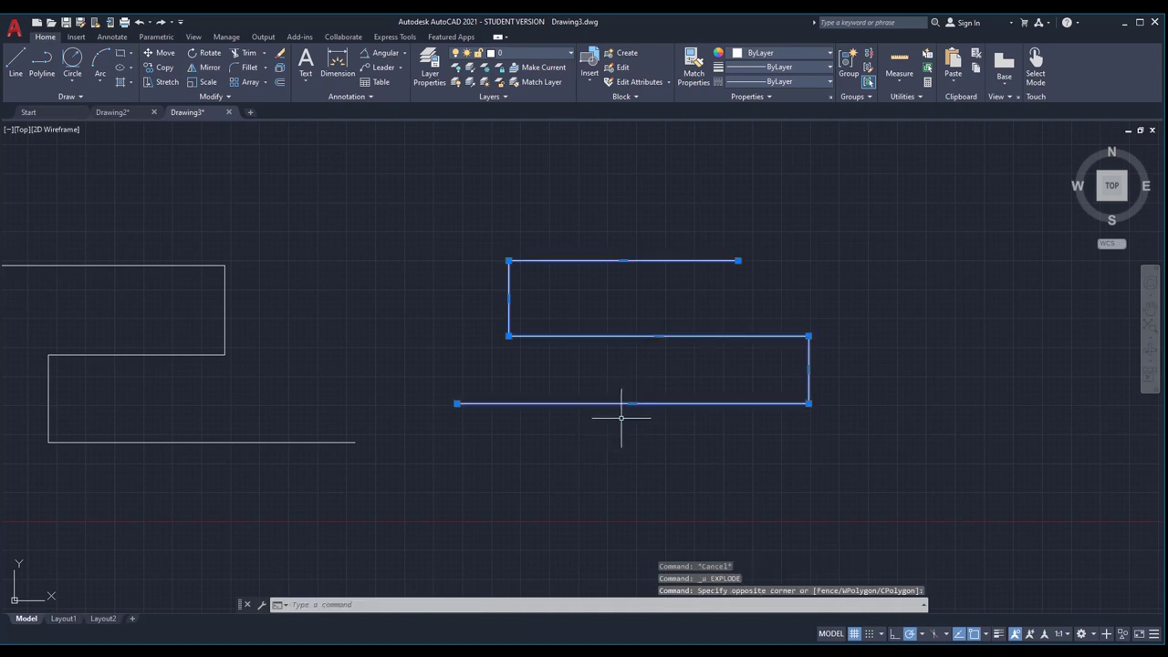
pyautogui.press('Escape')
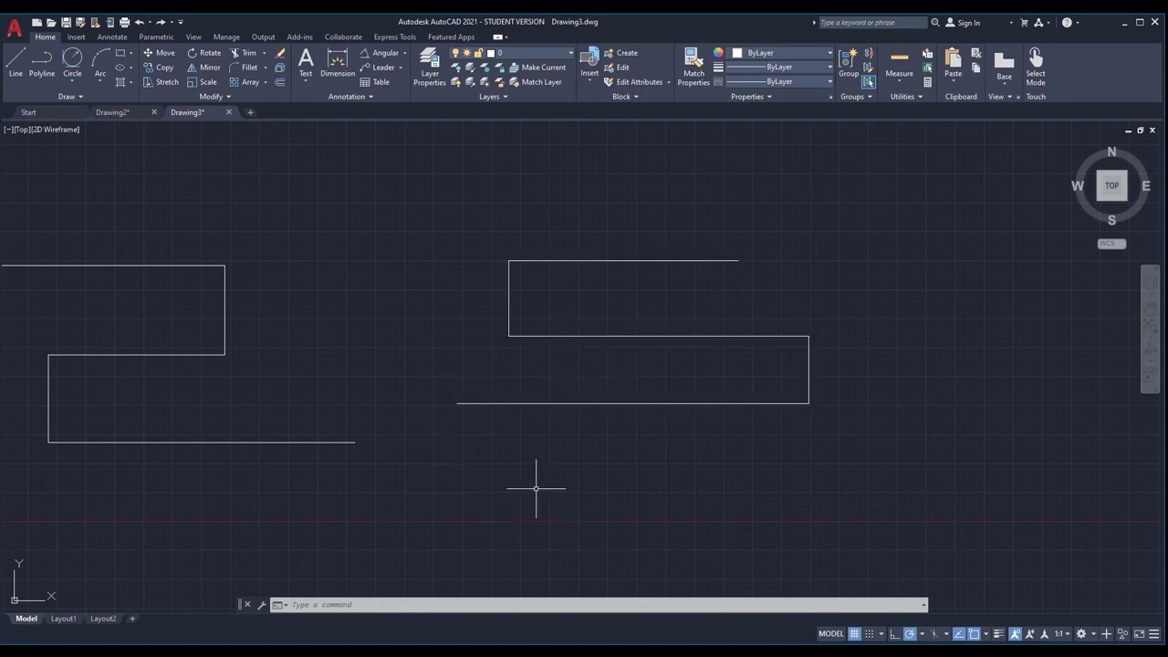
# Step: Start a polyline right of the S-shaped one with a horizontal segment running right and a semicircular arc ending directly below its endpoint
pyautogui.scroll(-3, 464, 412)
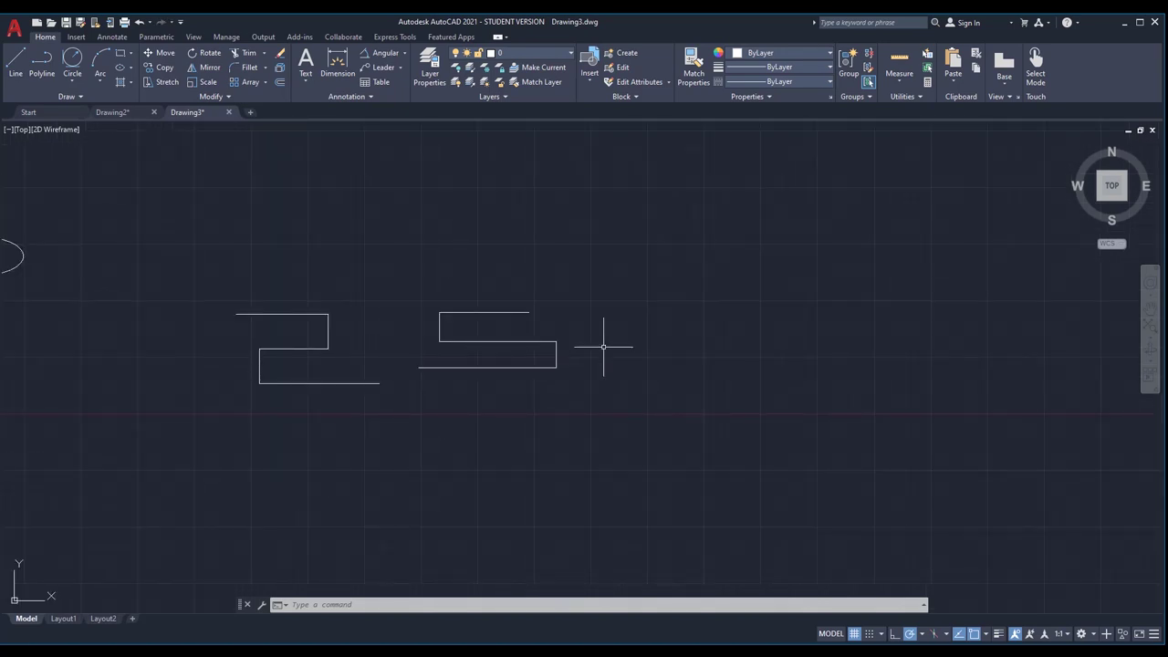
pyautogui.scroll(2, 670, 344)
pyautogui.scroll(-1, 655, 353)
pyautogui.scroll(2, 655, 353)
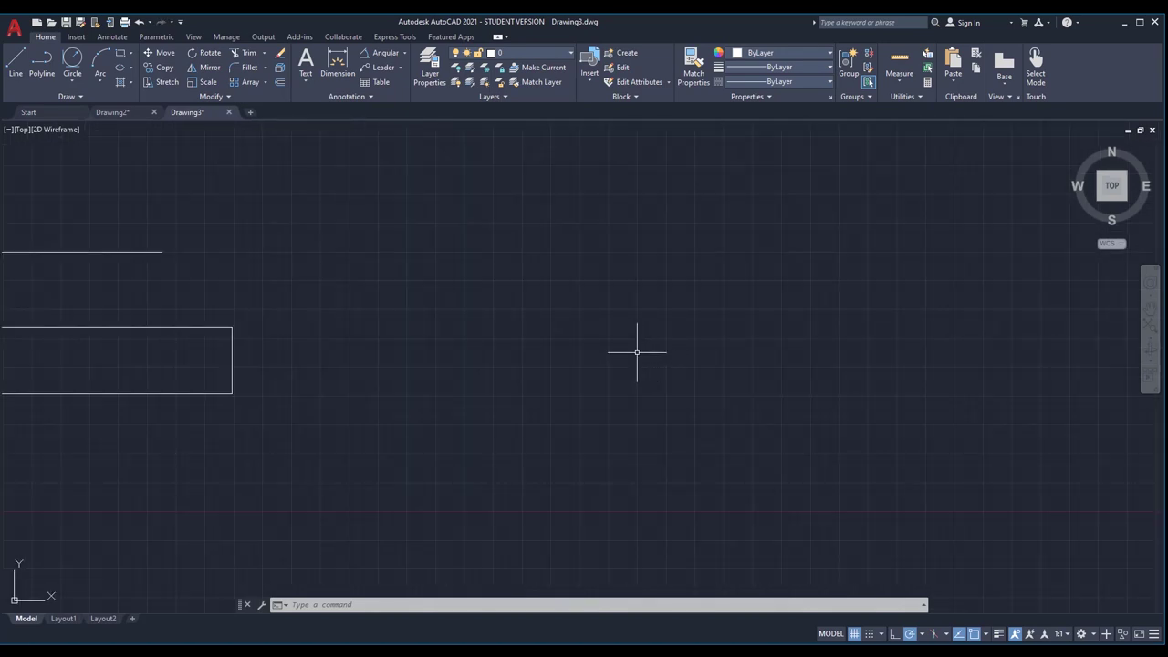
pyautogui.press('Return')
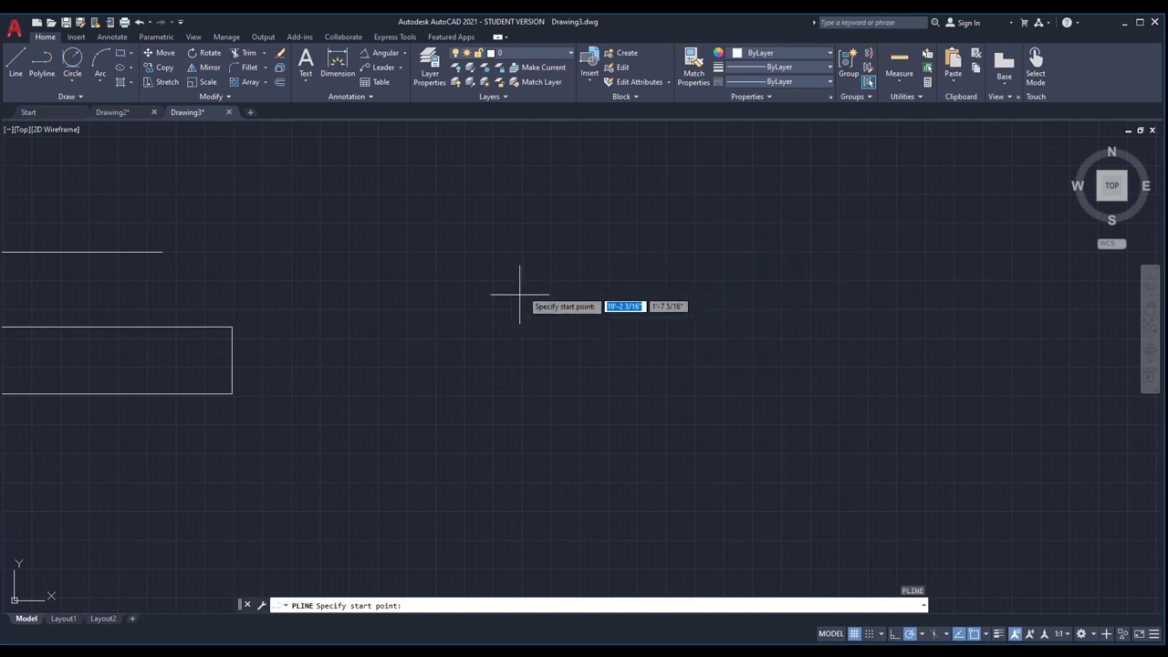
pyautogui.click(497, 235)
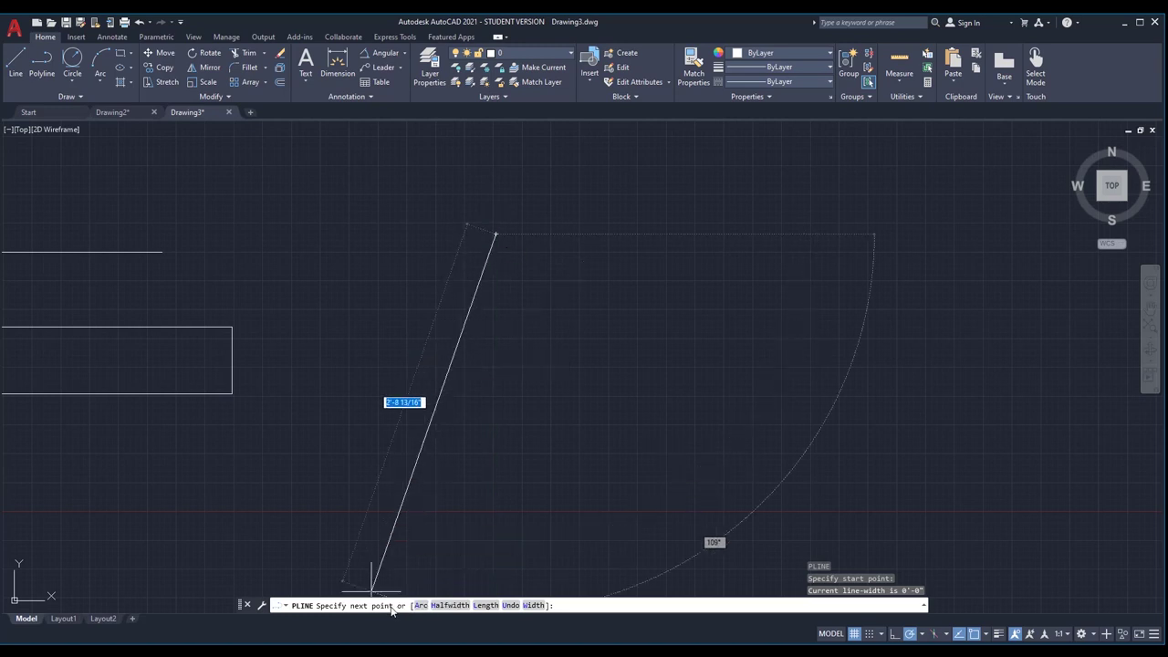
pyautogui.click(753, 234)
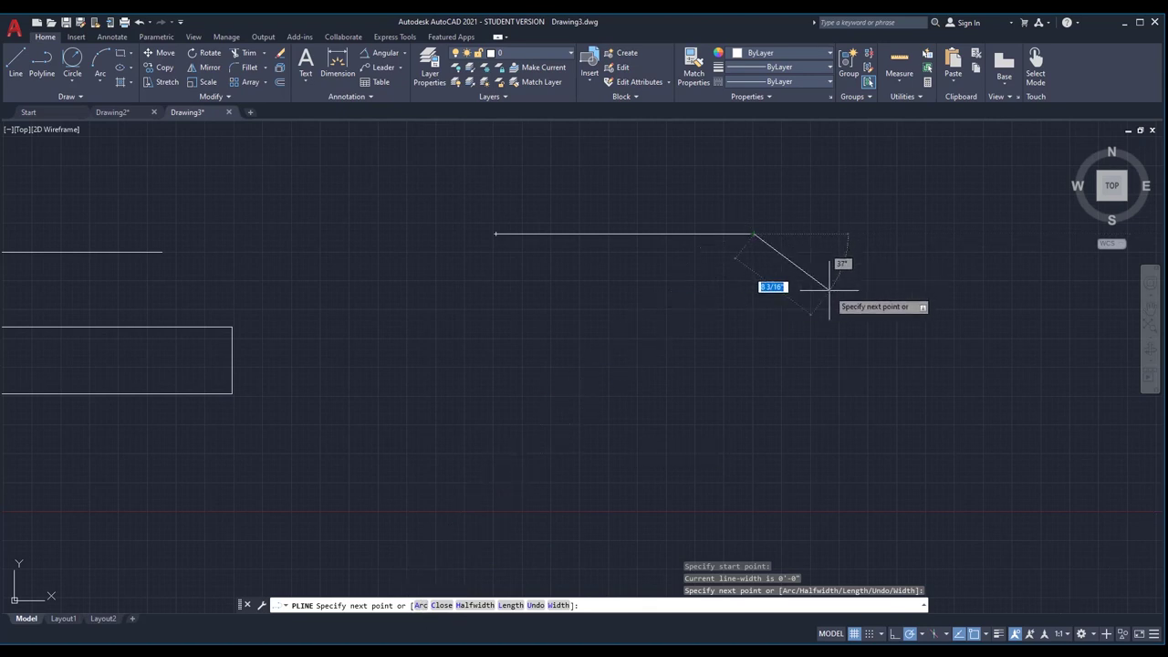
pyautogui.write('a')
pyautogui.press('Return')
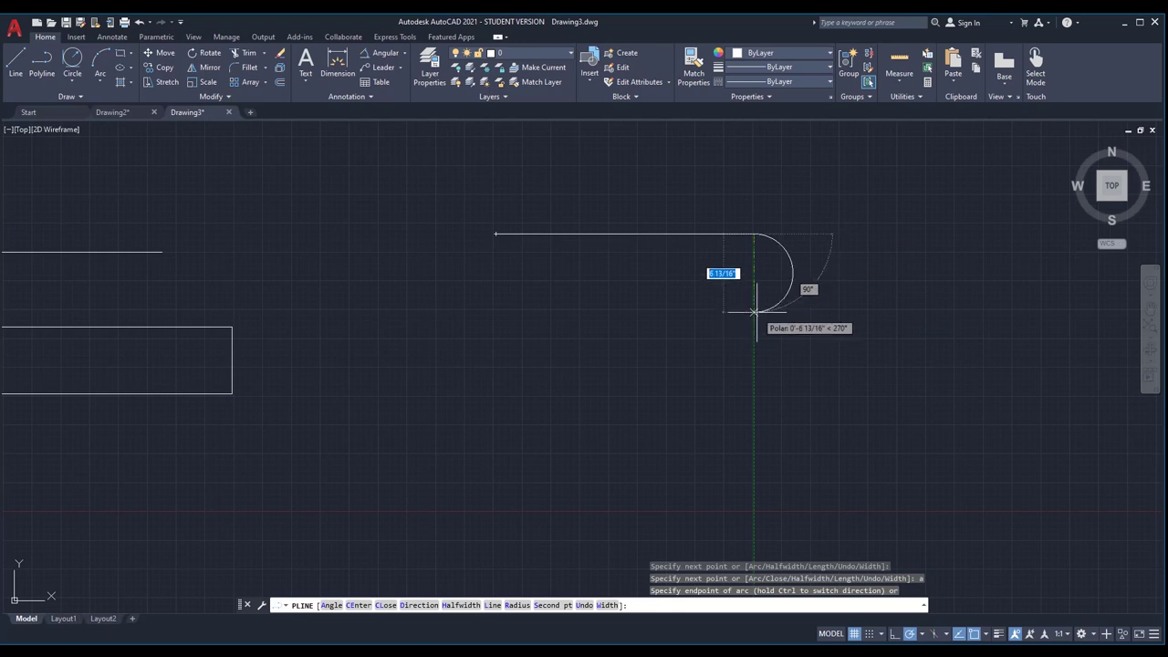
pyautogui.click(754, 324)
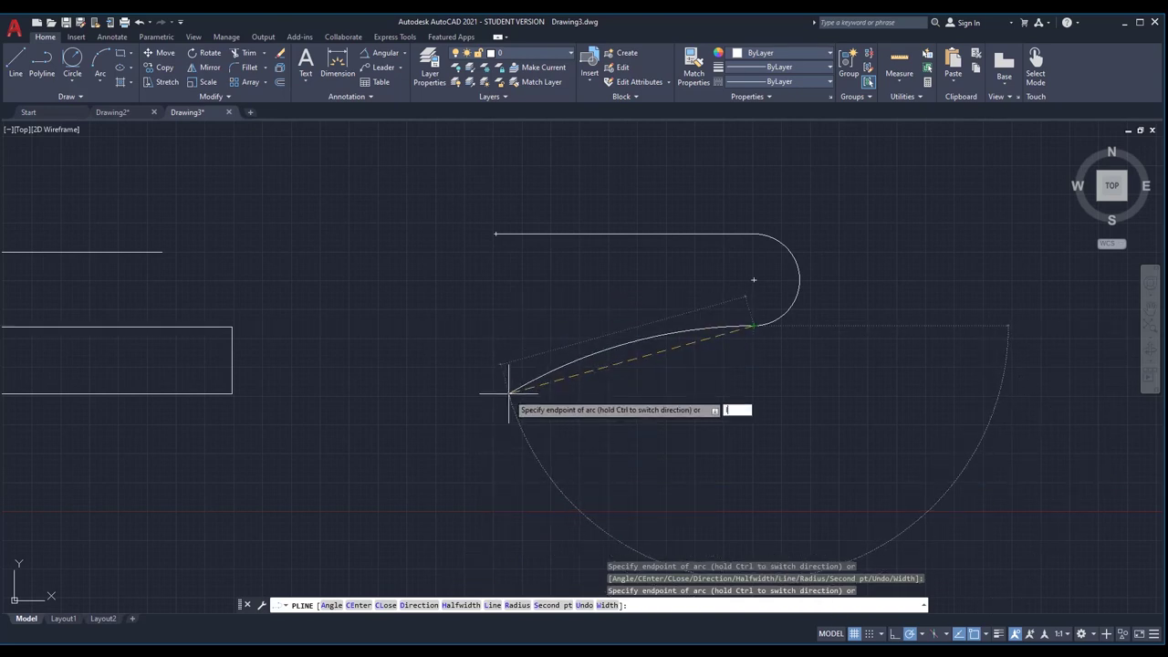
# Step: Continue the polyline with straight segments left and down, followed by a downward-bulging semicircular arc about 11 inches wide
pyautogui.write('l')
pyautogui.press('Return')
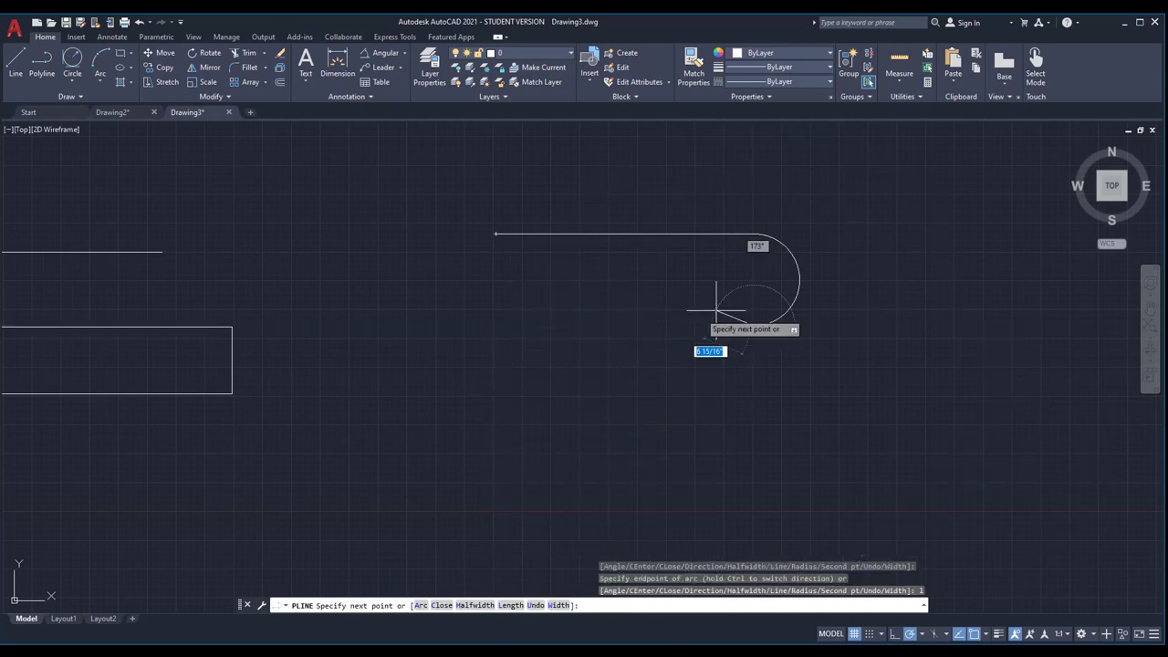
pyautogui.click(614, 327)
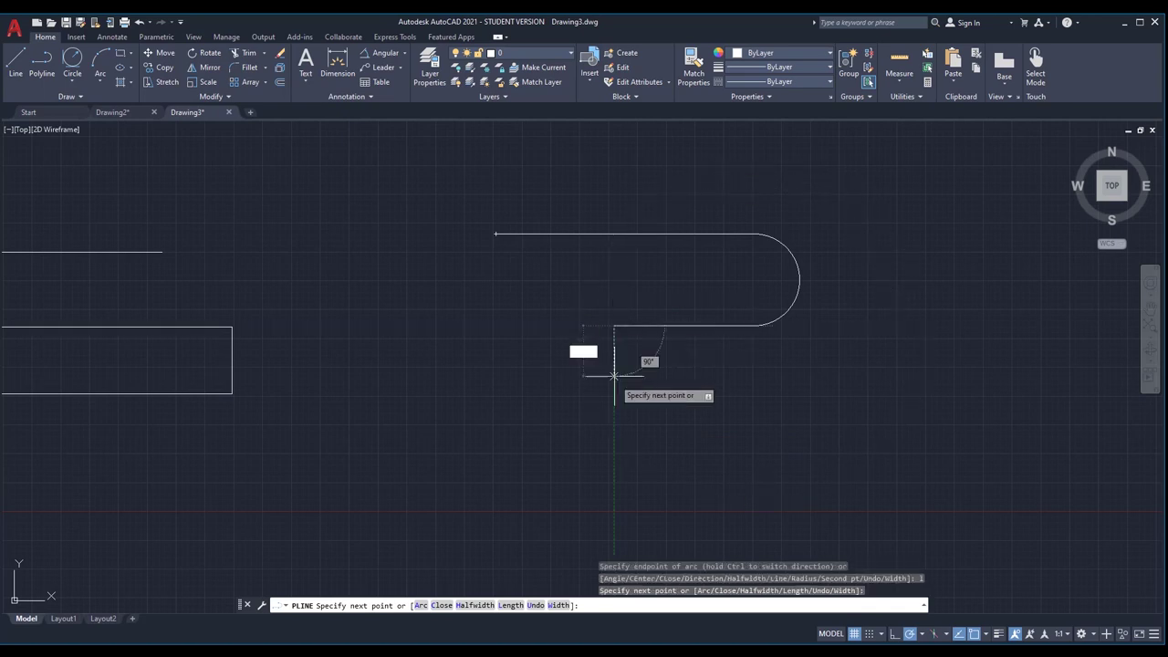
pyautogui.click(614, 409)
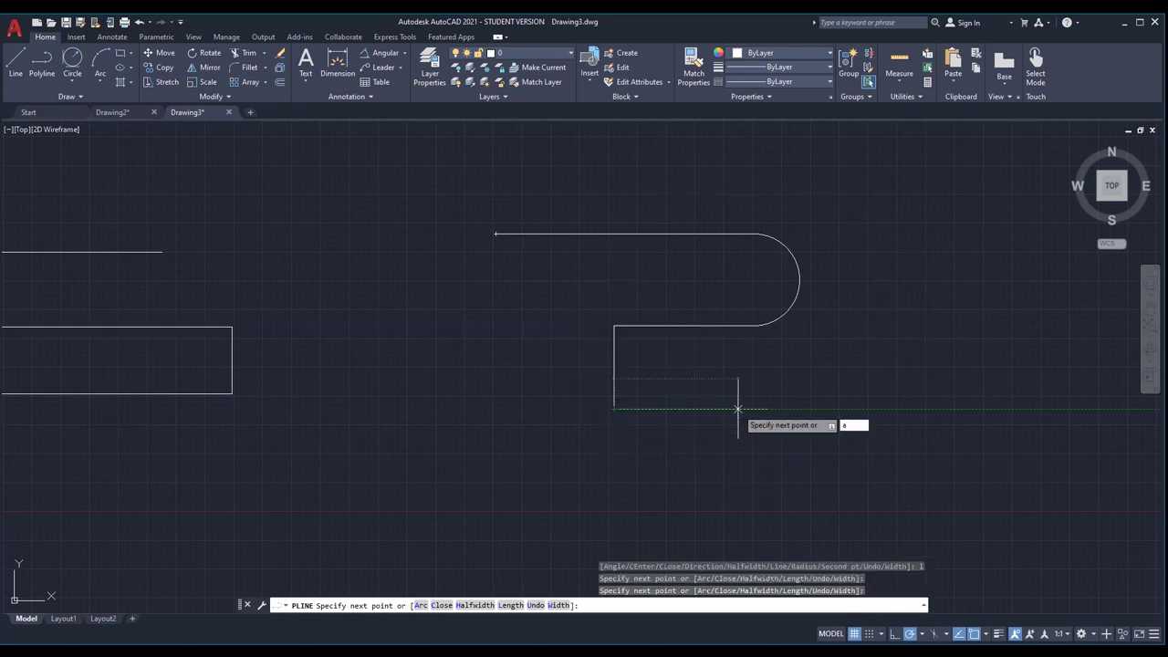
pyautogui.write('a')
pyautogui.press('Return')
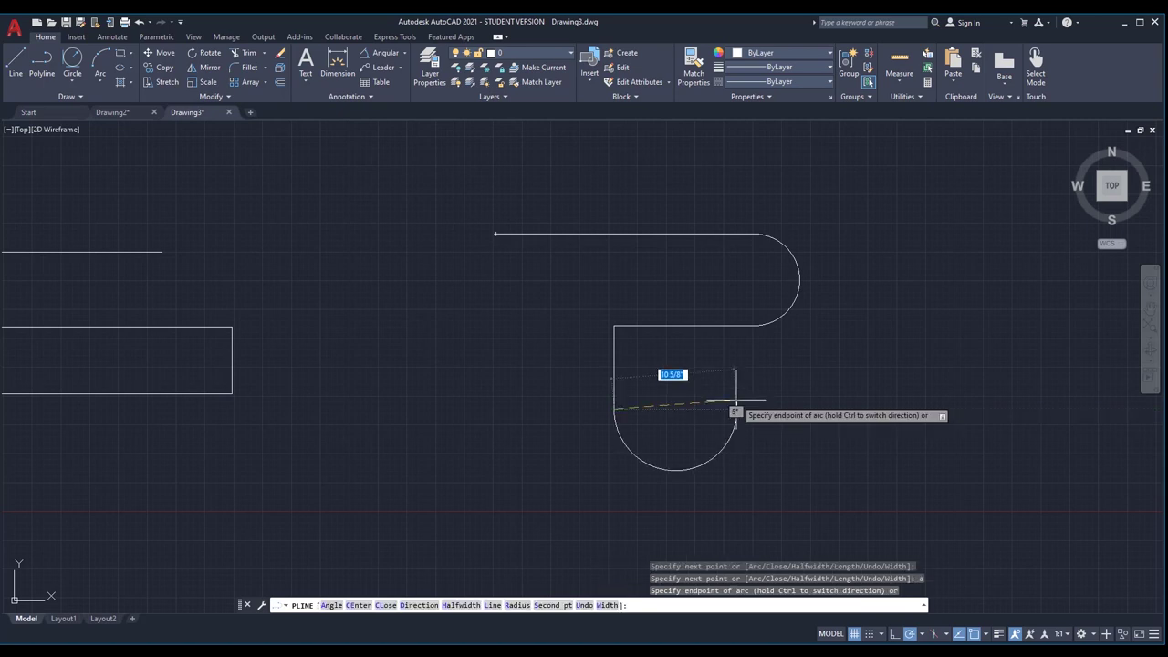
pyautogui.click(739, 409)
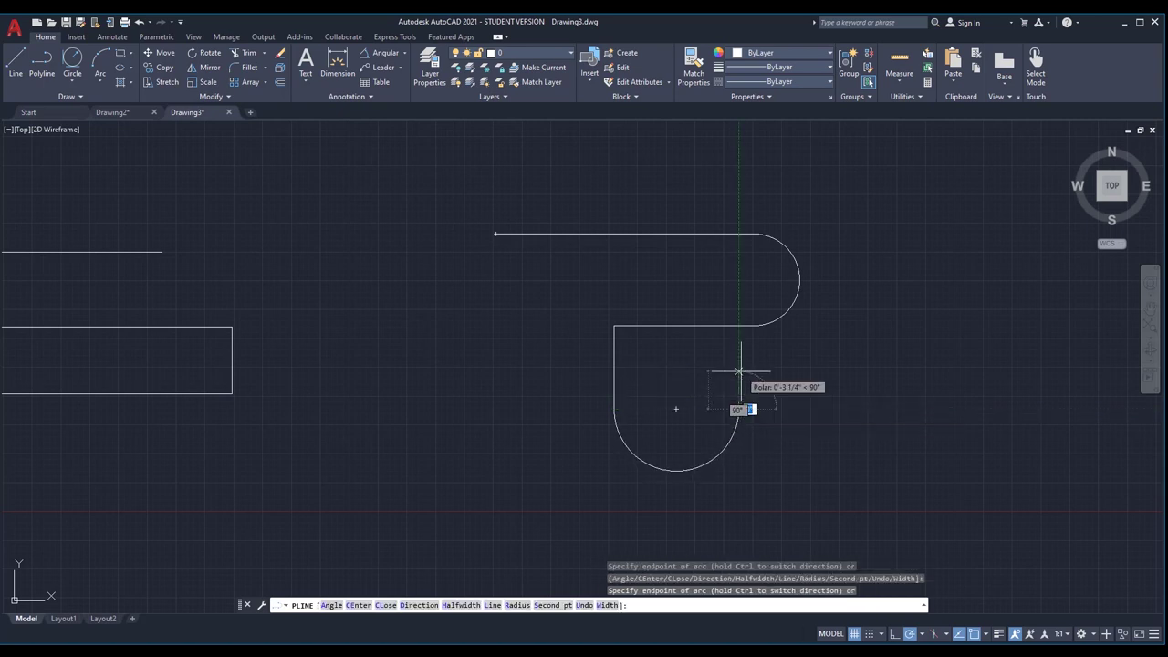
# Step: Return to Line mode, add straight segments up, right, down and far left, and end the polyline
pyautogui.write('l')
pyautogui.press('Return')
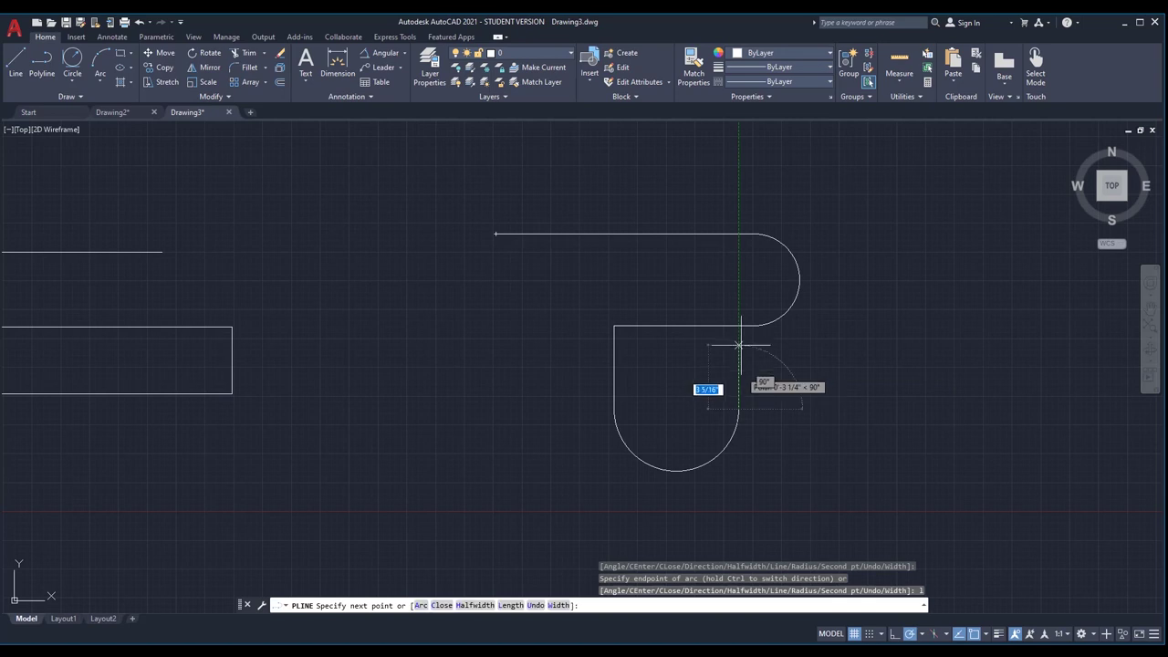
pyautogui.click(973, 365)
pyautogui.click(972, 522)
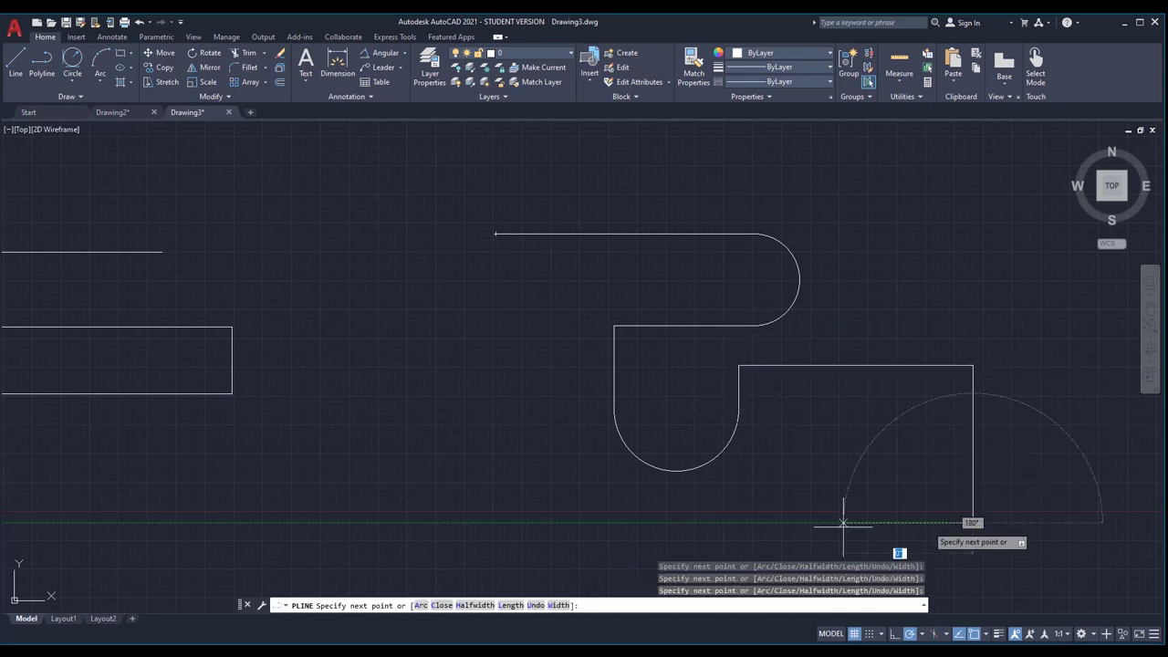
pyautogui.click(395, 522)
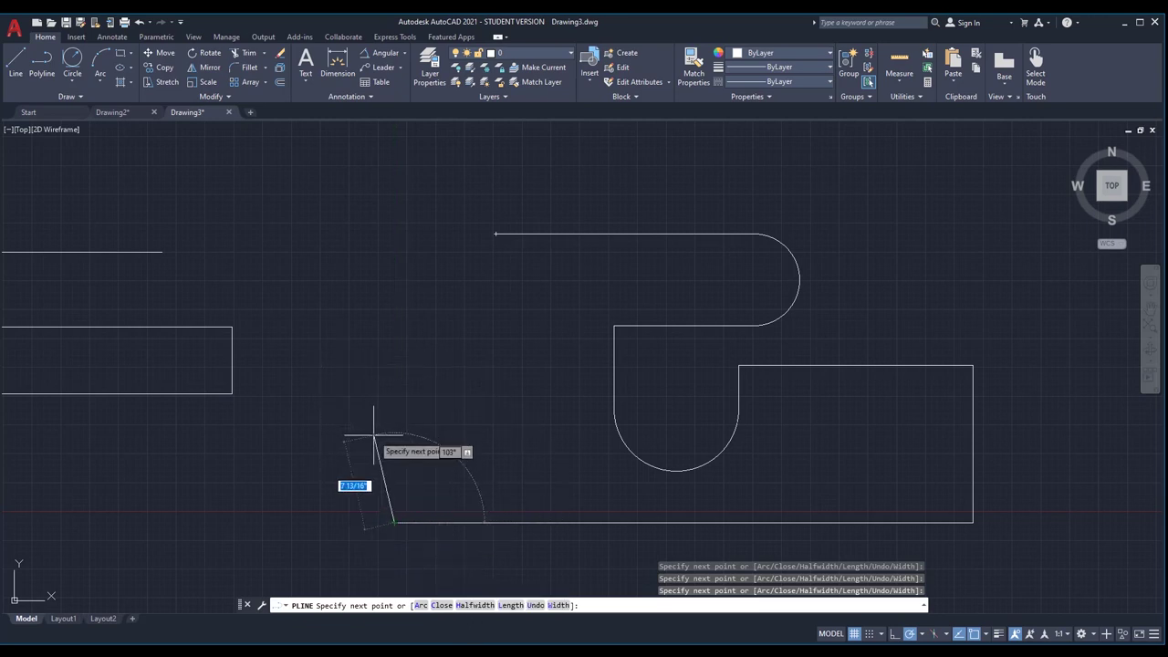
pyautogui.press('Escape')
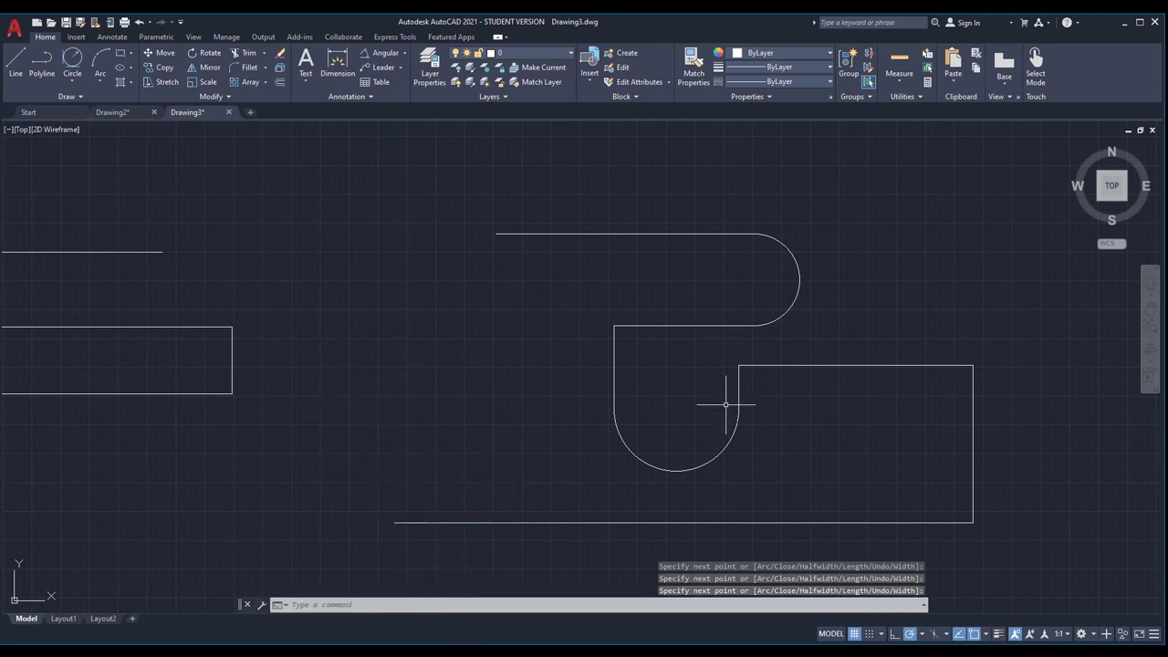
# Step: Start another polyline right of the line-and-arc polyline with a horizontal segment running right and a vertical segment running down
pyautogui.scroll(-3, 587, 398)
pyautogui.scroll(-2, 740, 360)
pyautogui.scroll(2, 740, 360)
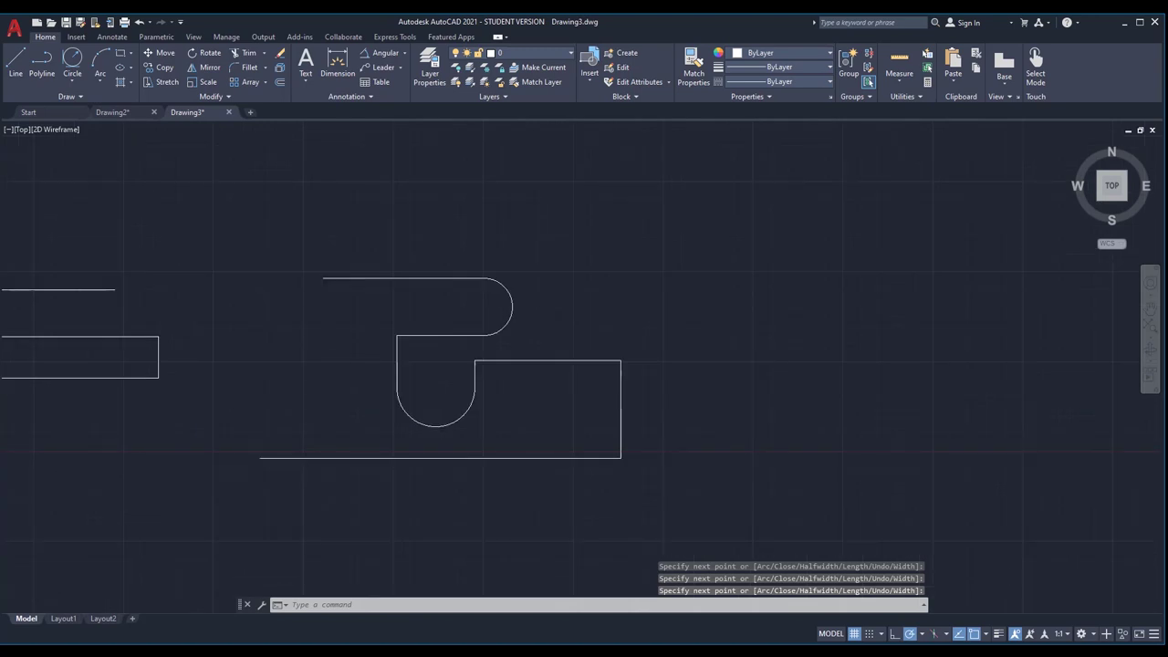
pyautogui.scroll(2, 730, 356)
pyautogui.write('pl')
pyautogui.press('Return')
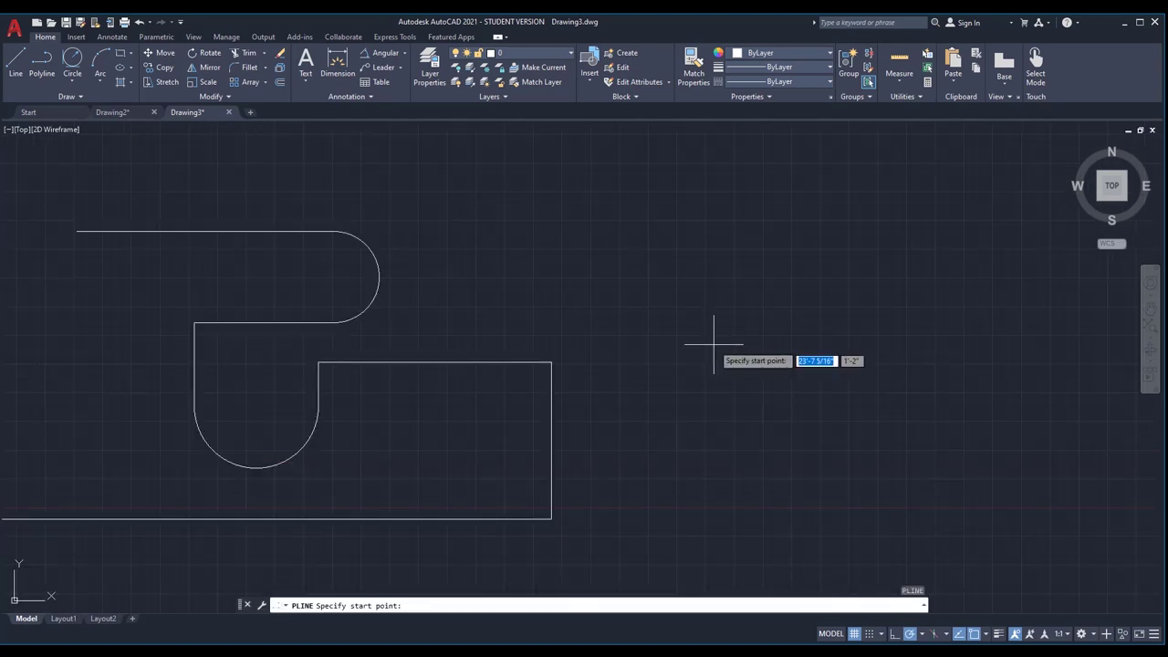
pyautogui.click(711, 293)
pyautogui.click(950, 293)
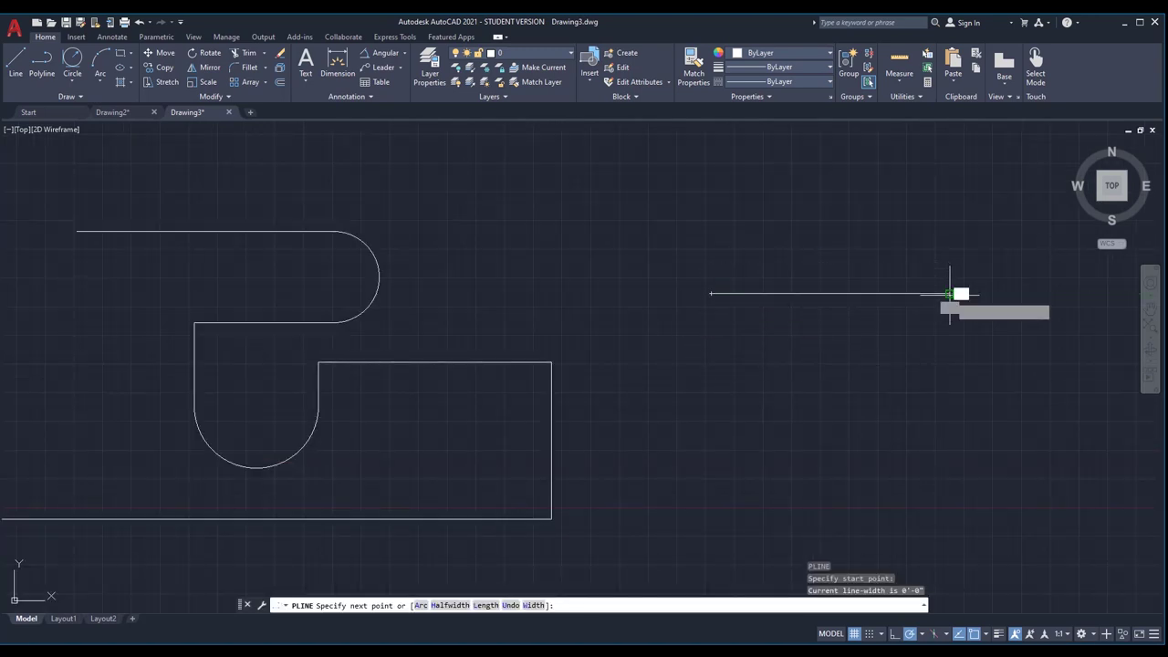
pyautogui.click(949, 461)
# Step: Add a diagonal segment down and left and a horizontal segment left, and close the polyline with the Close option
pyautogui.scroll(-2, 743, 337)
pyautogui.scroll(2, 777, 456)
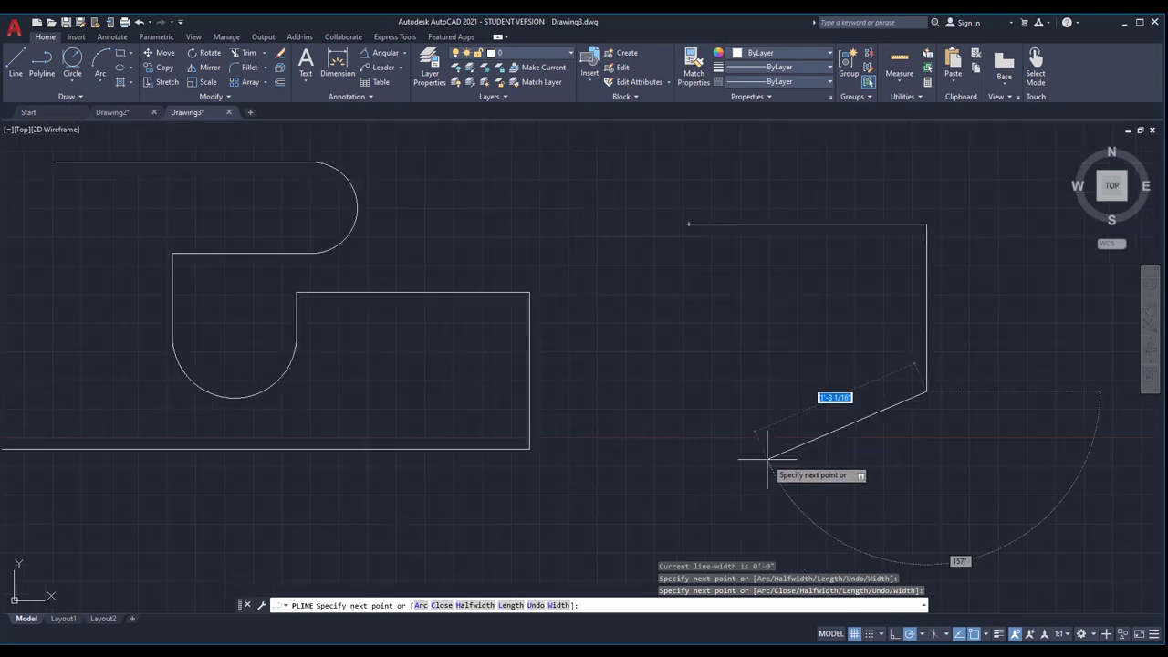
pyautogui.click(767, 484)
pyautogui.click(610, 483)
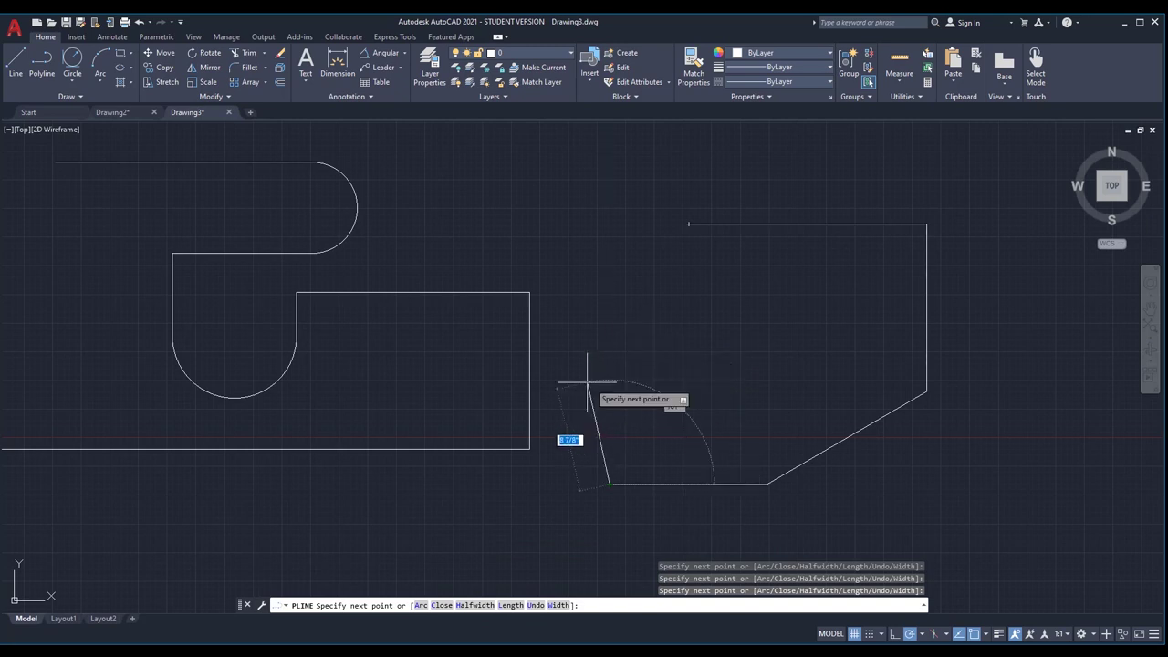
pyautogui.write('c')
pyautogui.press('Return')
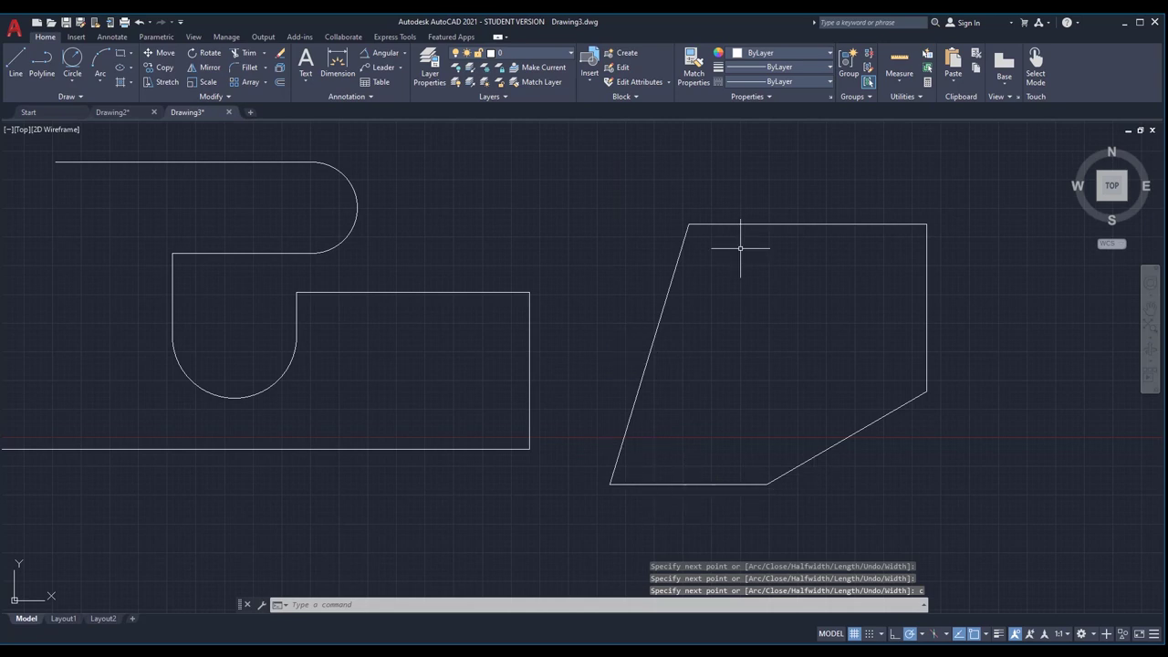
# Step: Select the closed five-sided polyline, deselect it, and do the same with the line-and-arc polyline to check each is one object
pyautogui.click(849, 421)
pyautogui.click(811, 466)
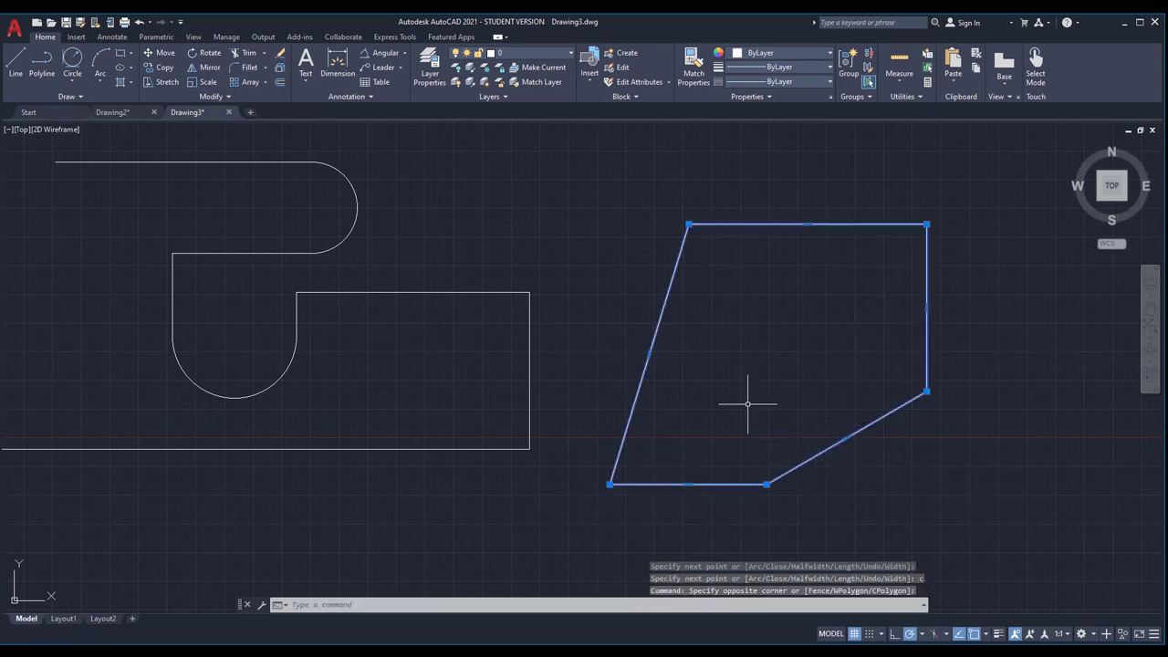
pyautogui.press('Escape')
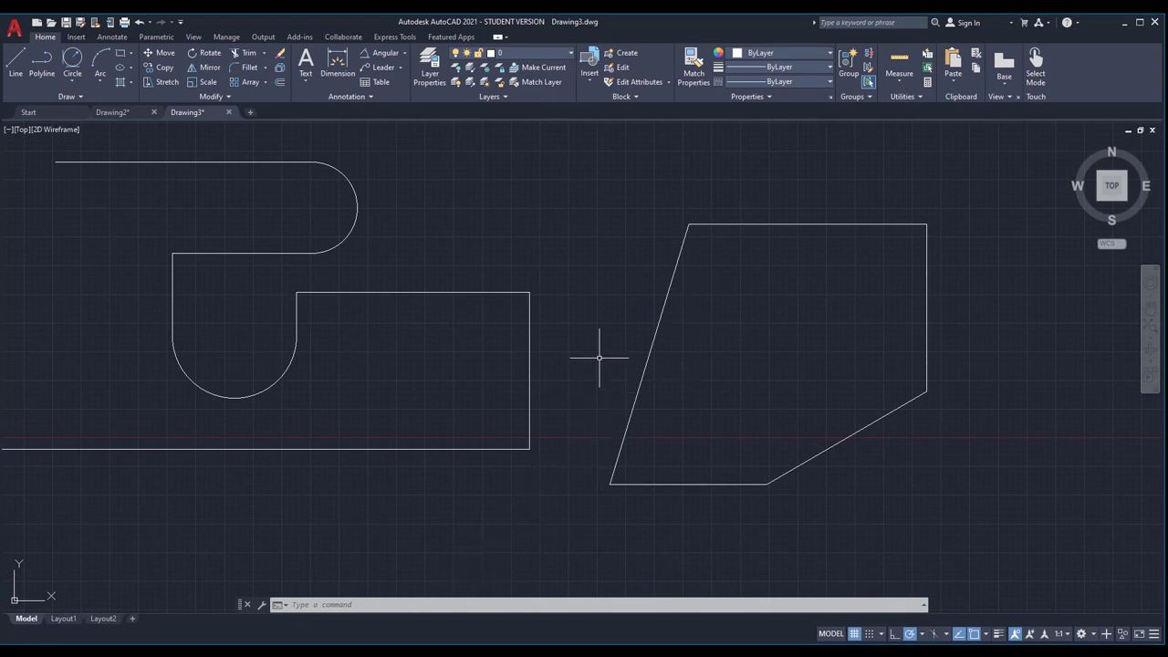
pyautogui.scroll(-1, 594, 320)
pyautogui.scroll(1, 268, 292)
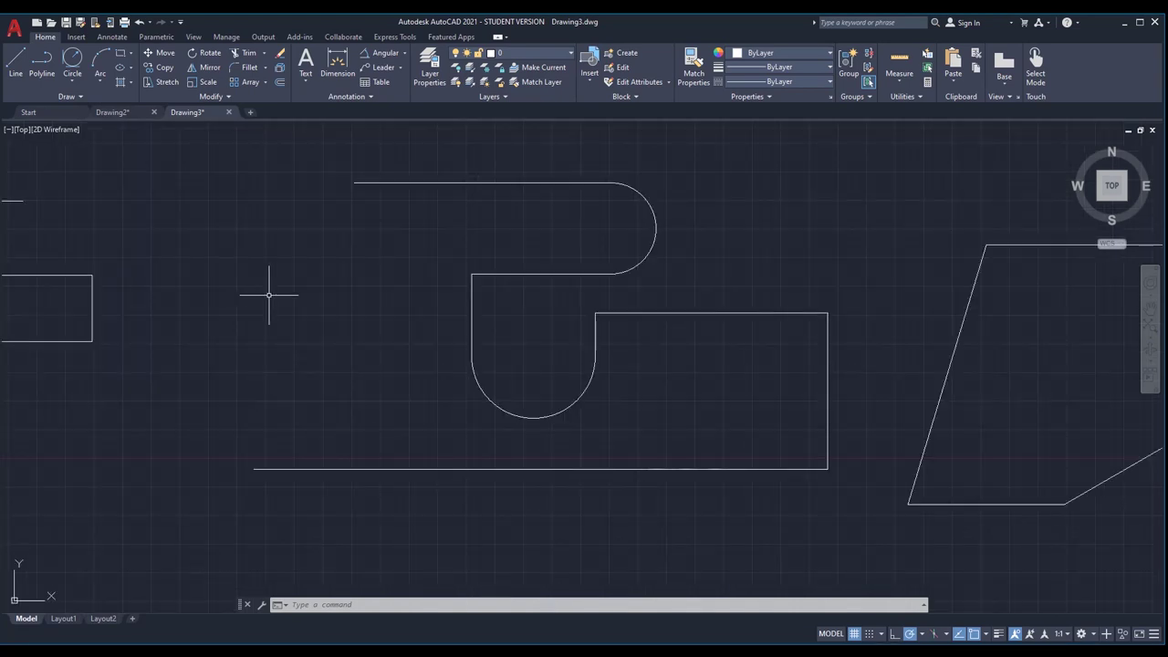
pyautogui.click(475, 330)
pyautogui.click(432, 346)
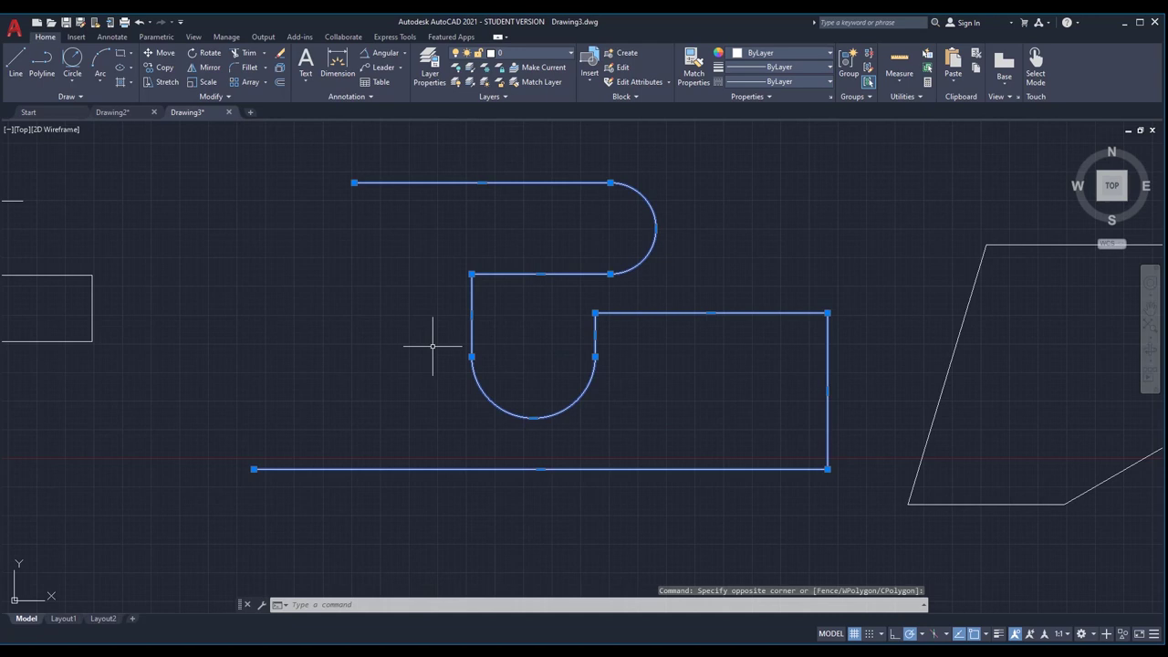
pyautogui.press('Escape')
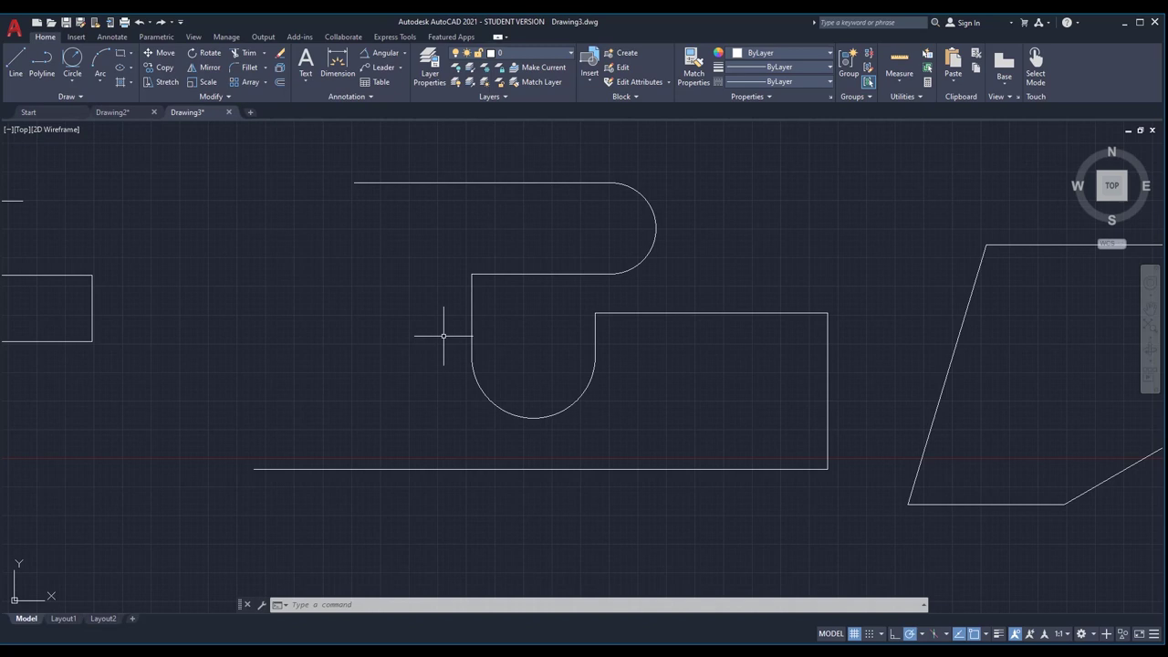
pyautogui.scroll(-5, 455, 338)
pyautogui.scroll(4, 551, 213)
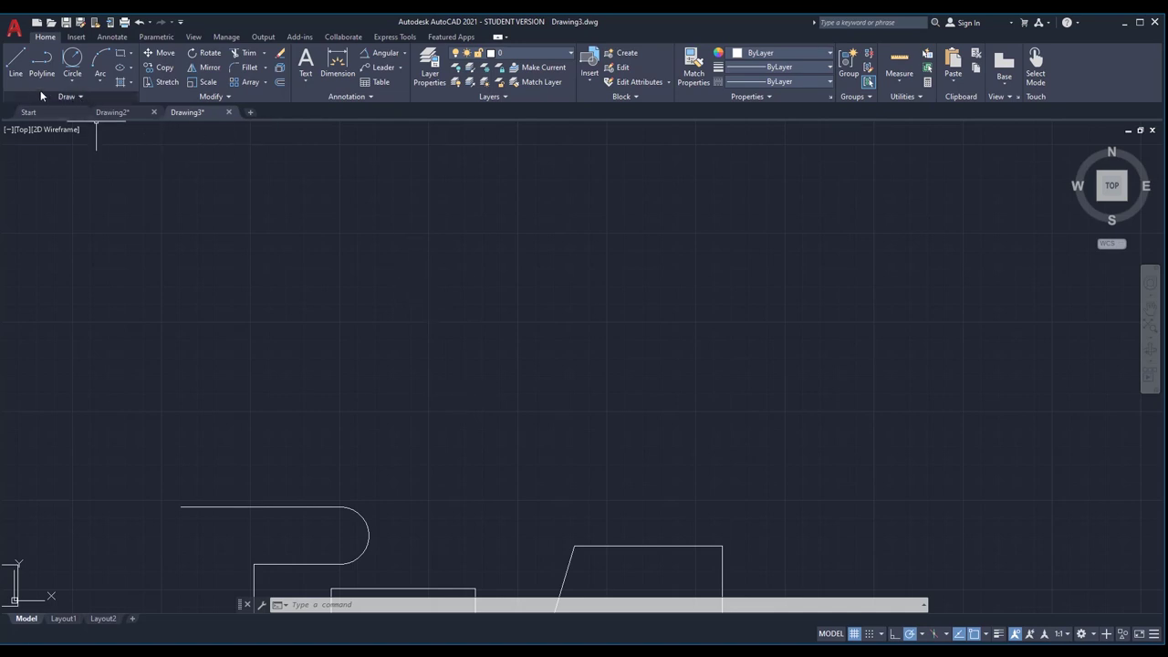
pyautogui.click(68, 97)
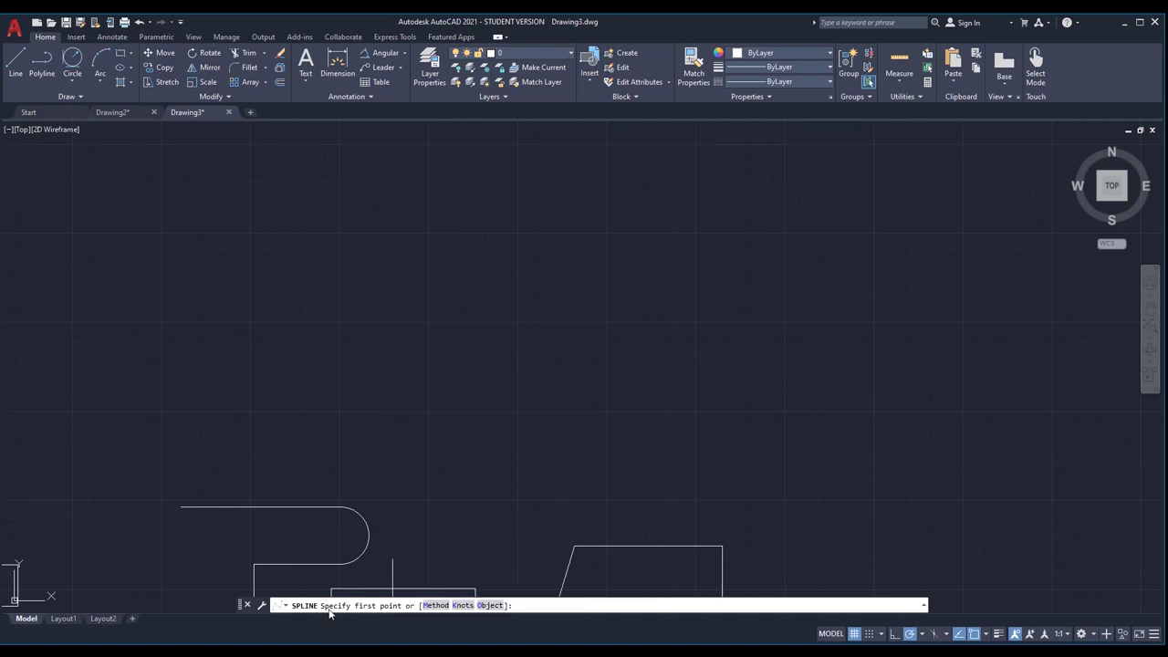
pyautogui.click(370, 322)
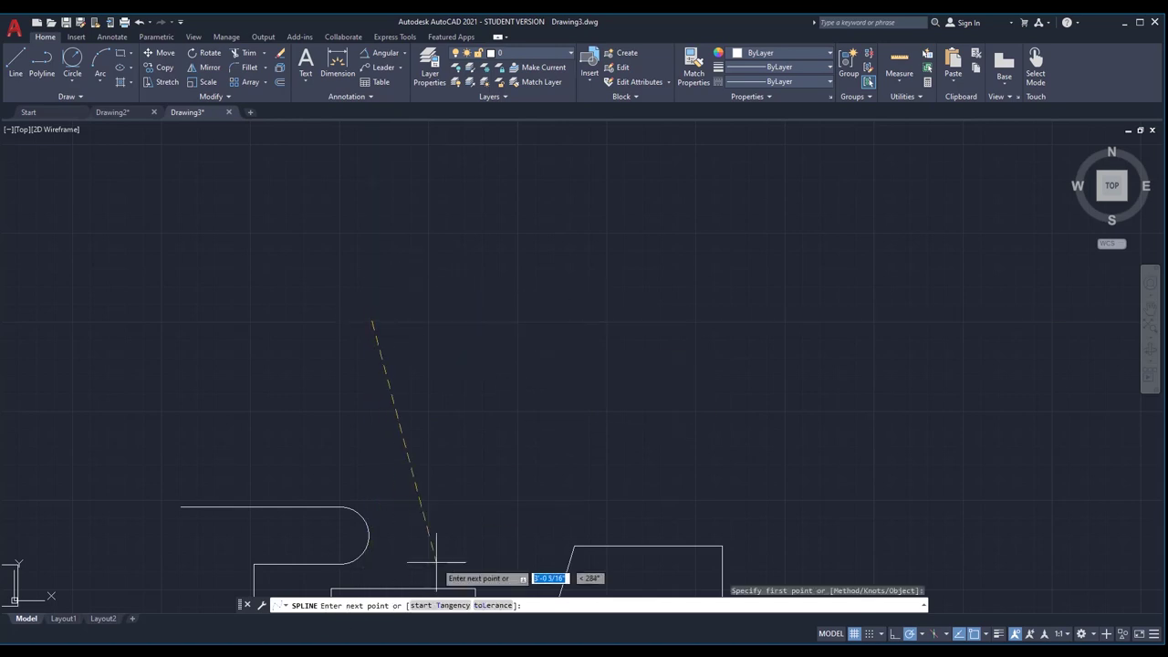
pyautogui.click(536, 242)
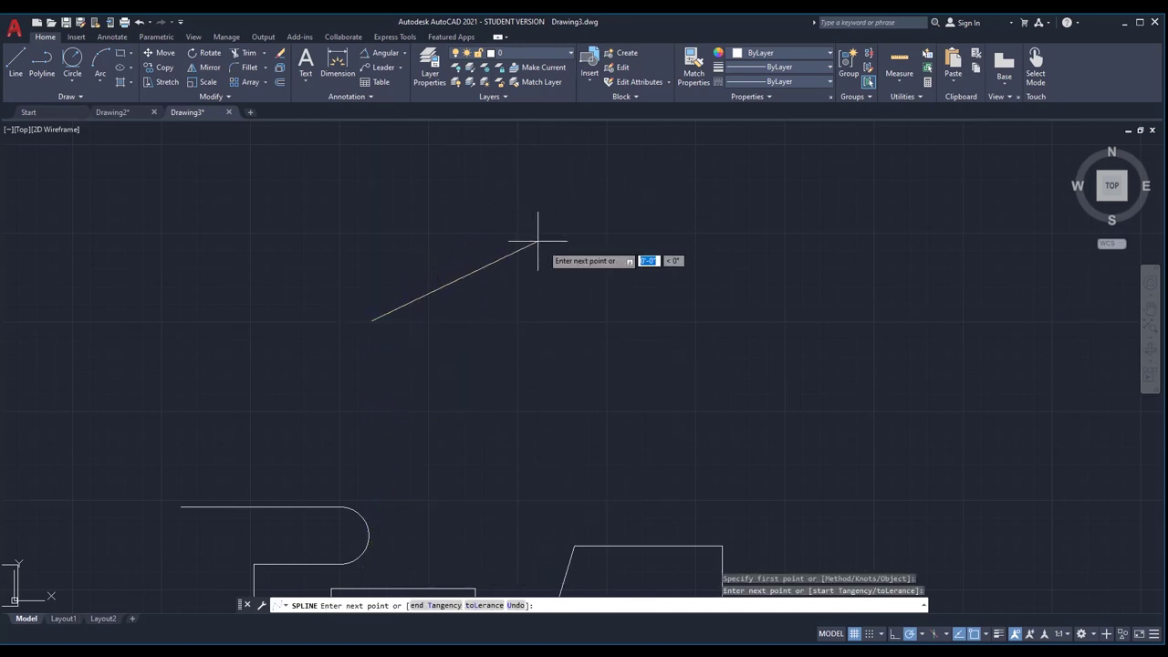
pyautogui.scroll(-4, 535, 328)
pyautogui.scroll(4, 652, 378)
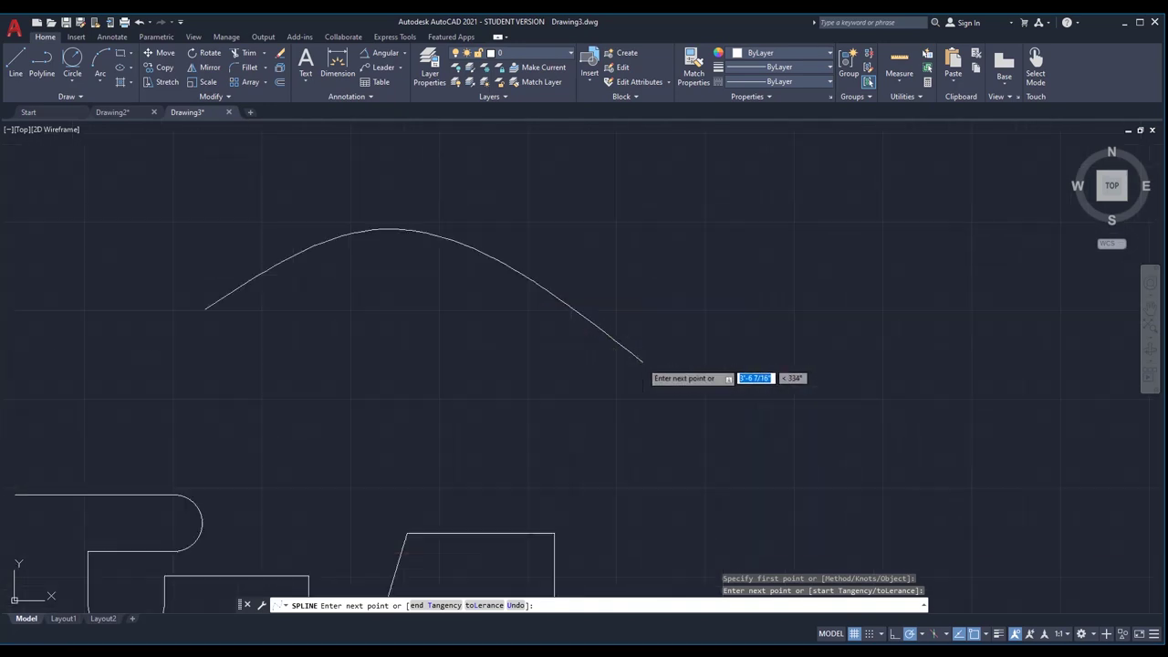
pyautogui.click(534, 424)
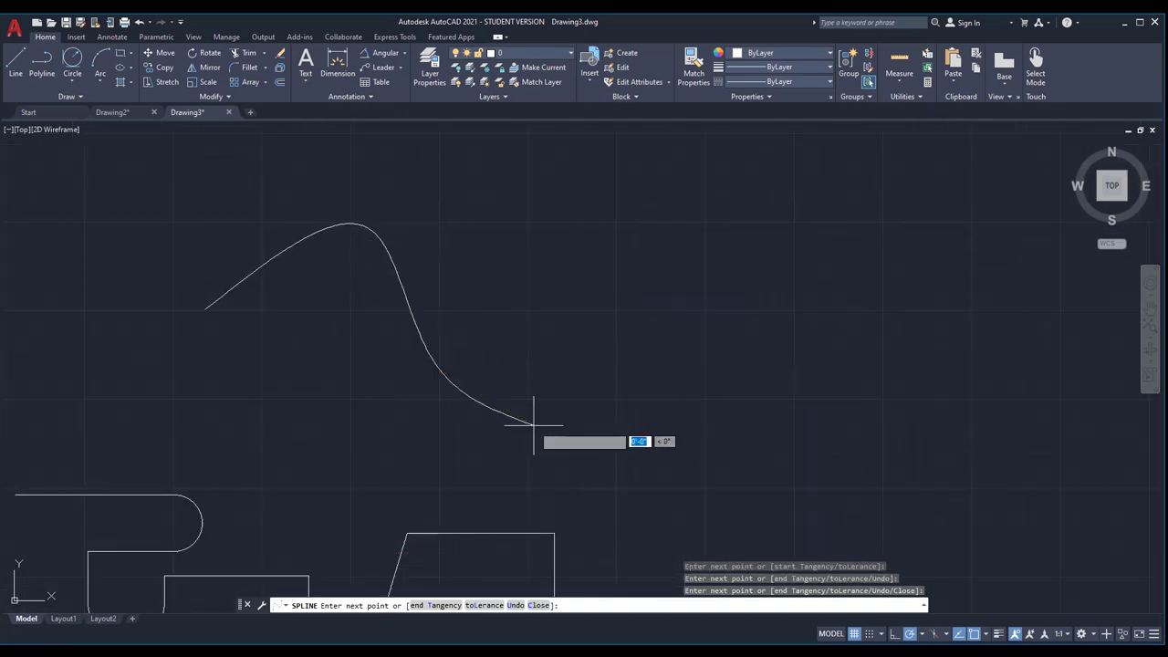
pyautogui.click(703, 266)
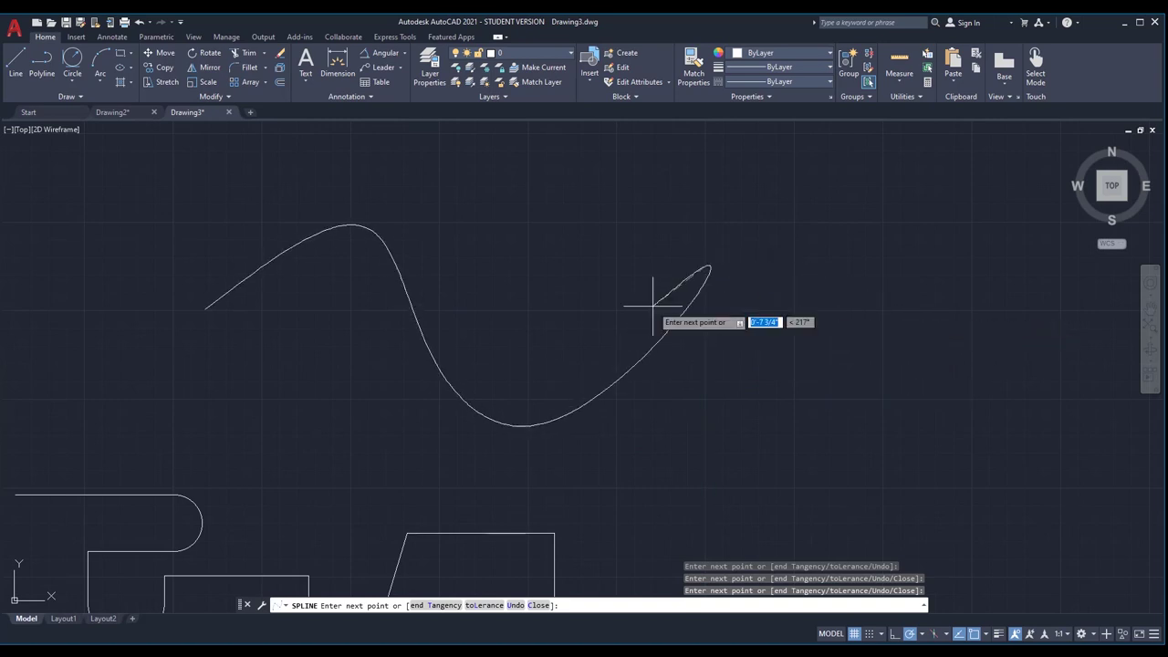
pyautogui.scroll(-2, 652, 308)
pyautogui.scroll(2, 778, 305)
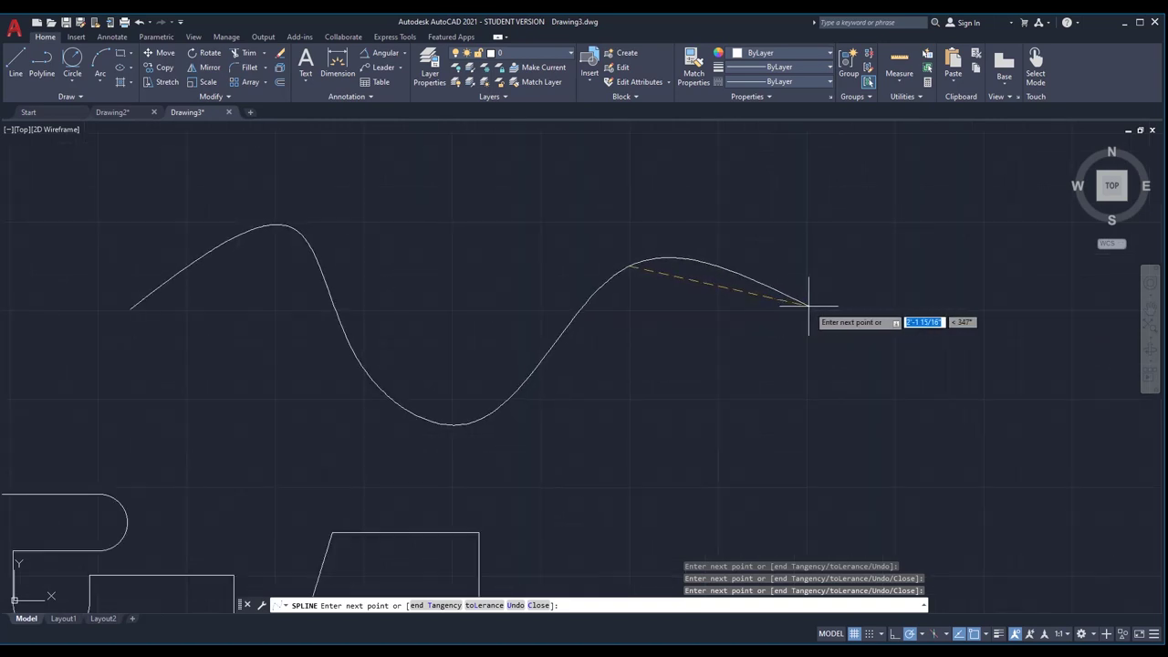
pyautogui.click(812, 305)
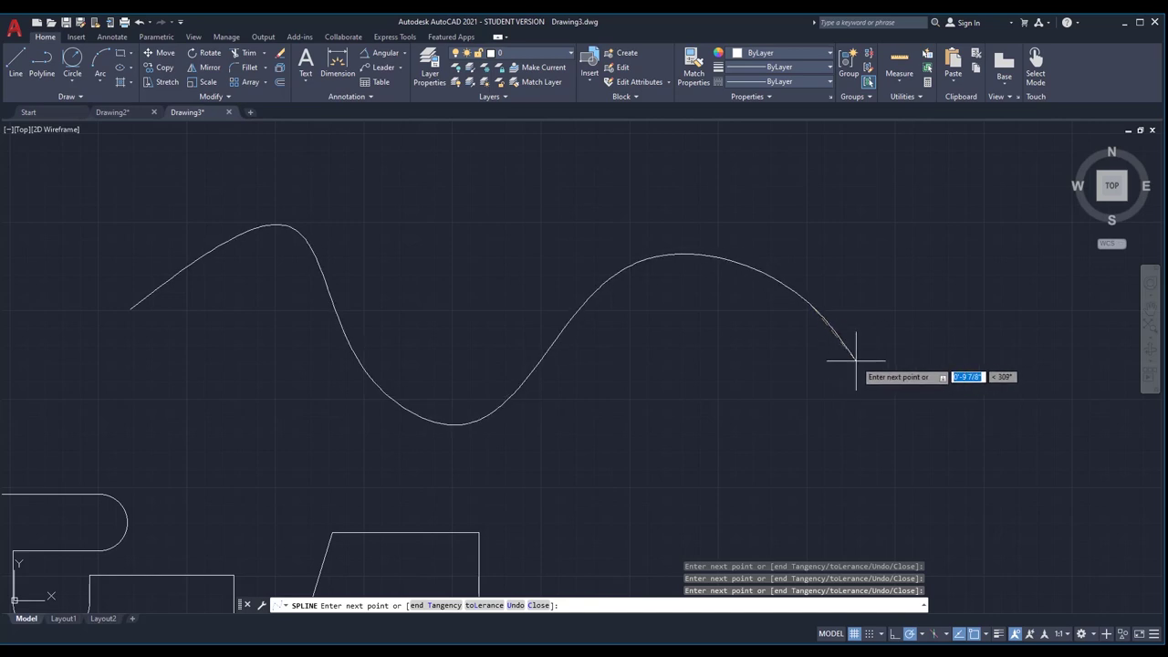
pyautogui.press('Escape')
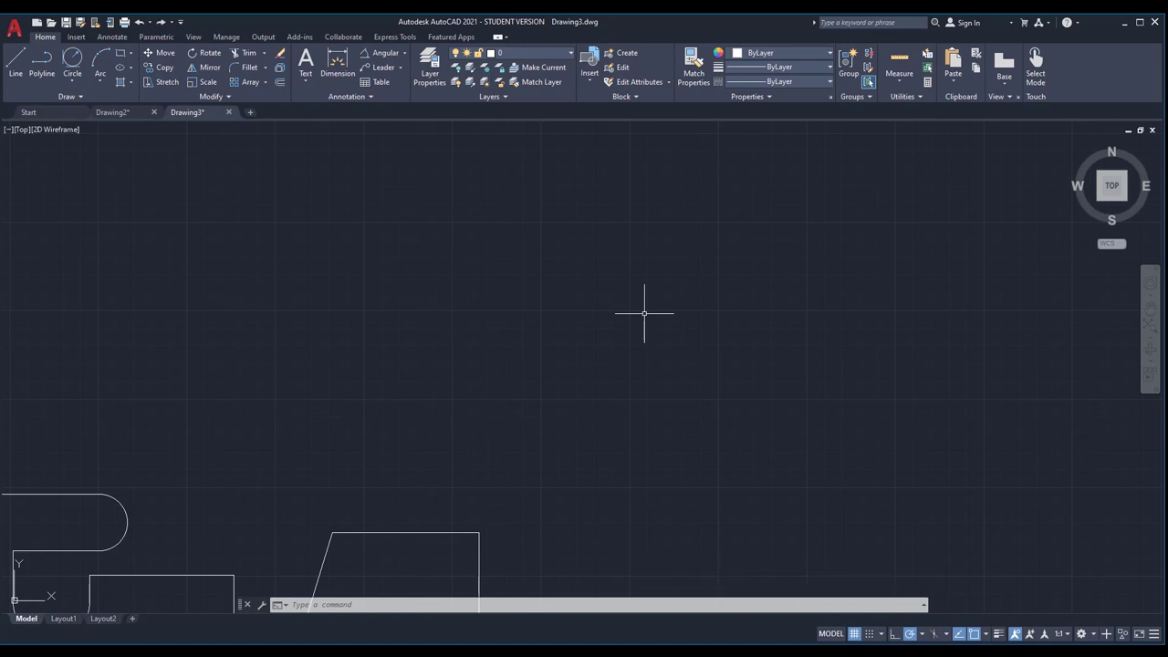
# Step: Draw a wavy five-point fit spline in the empty area above the polylines, with two crests and a trough between them
pyautogui.write('spl')
pyautogui.press('Return')
pyautogui.click(287, 348)
pyautogui.click(402, 269)
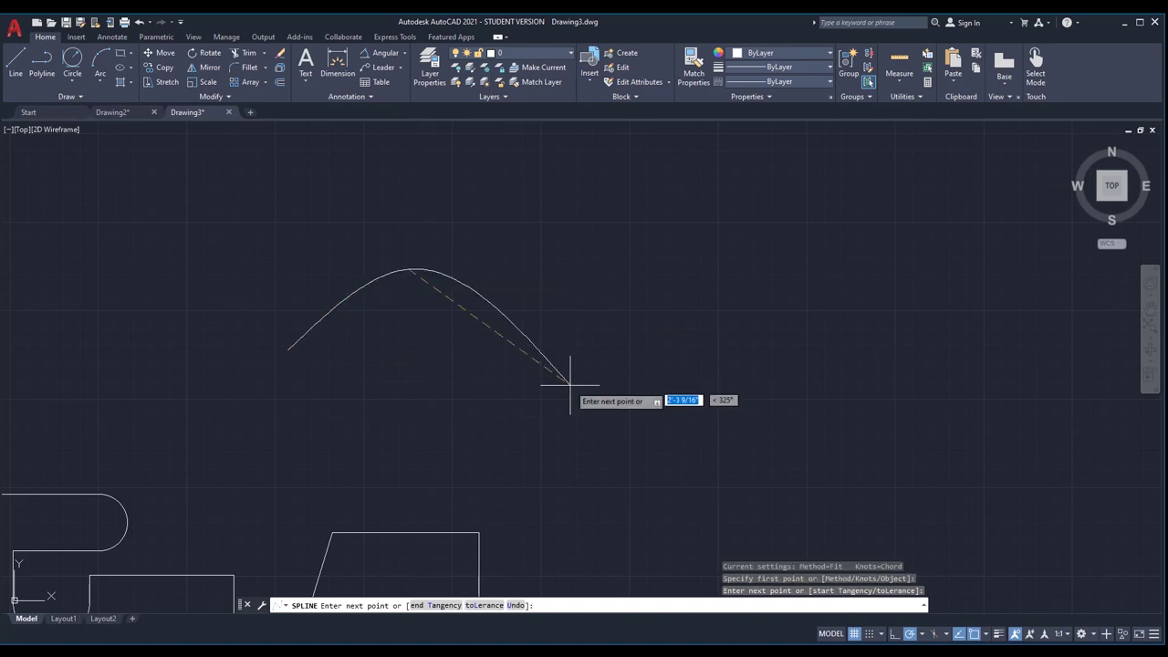
pyautogui.click(566, 394)
pyautogui.click(744, 262)
pyautogui.click(910, 406)
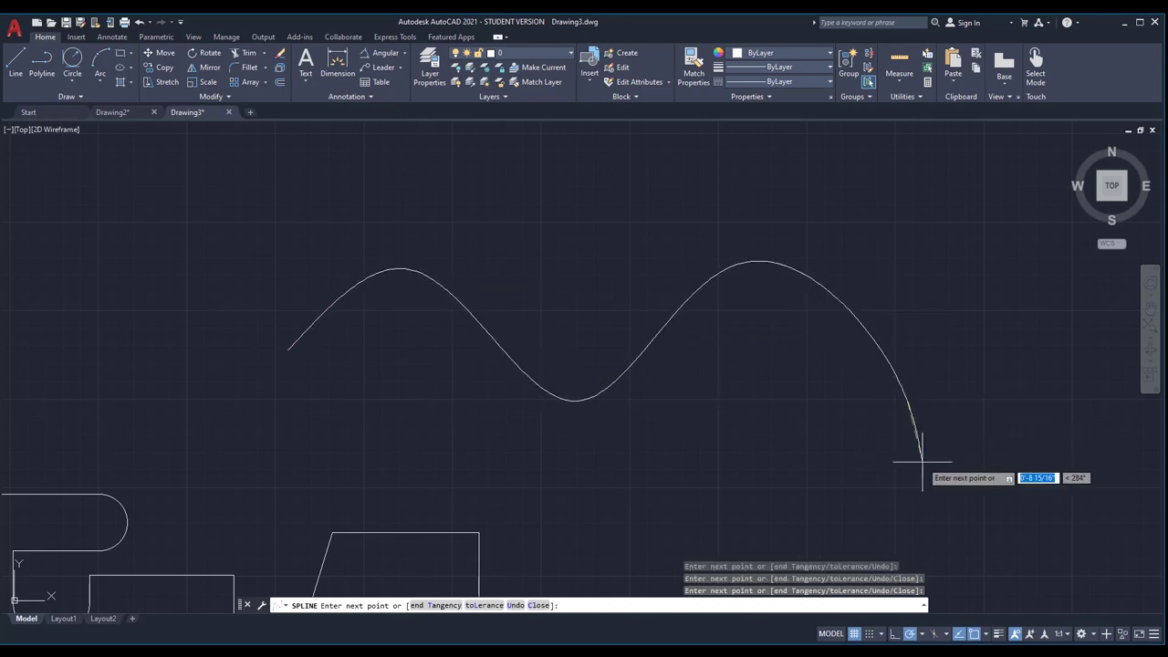
pyautogui.press('Return')
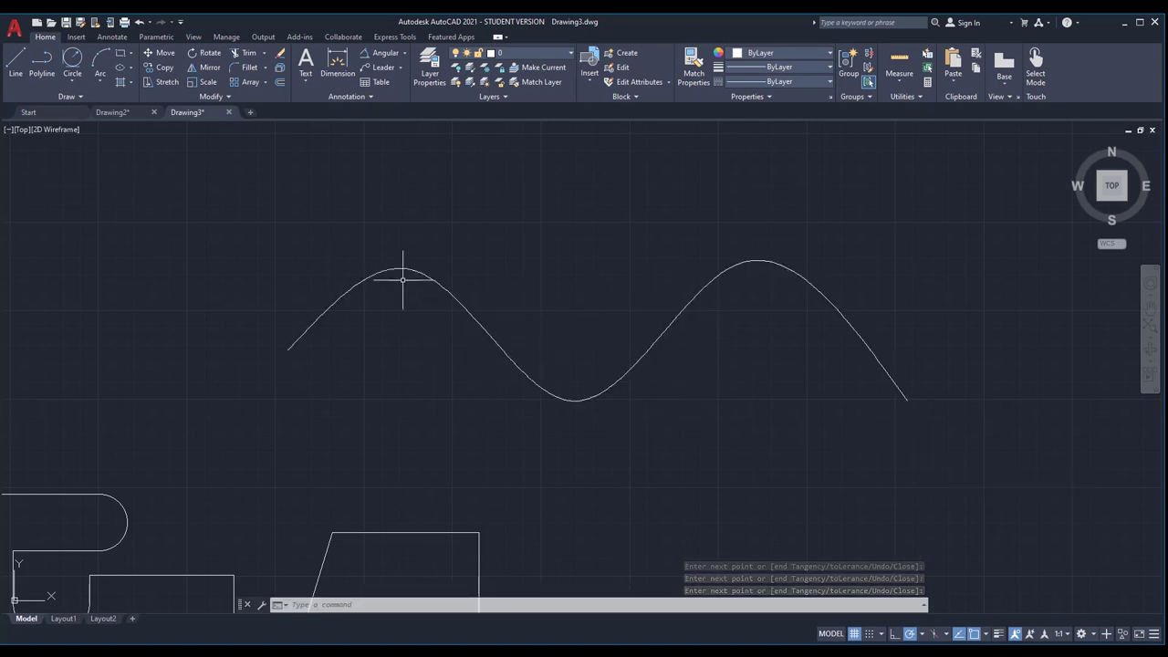
# Step: Reshape the spline by moving its right crest point down, its trough point left and slightly down, and its left crest point right
pyautogui.click(507, 320)
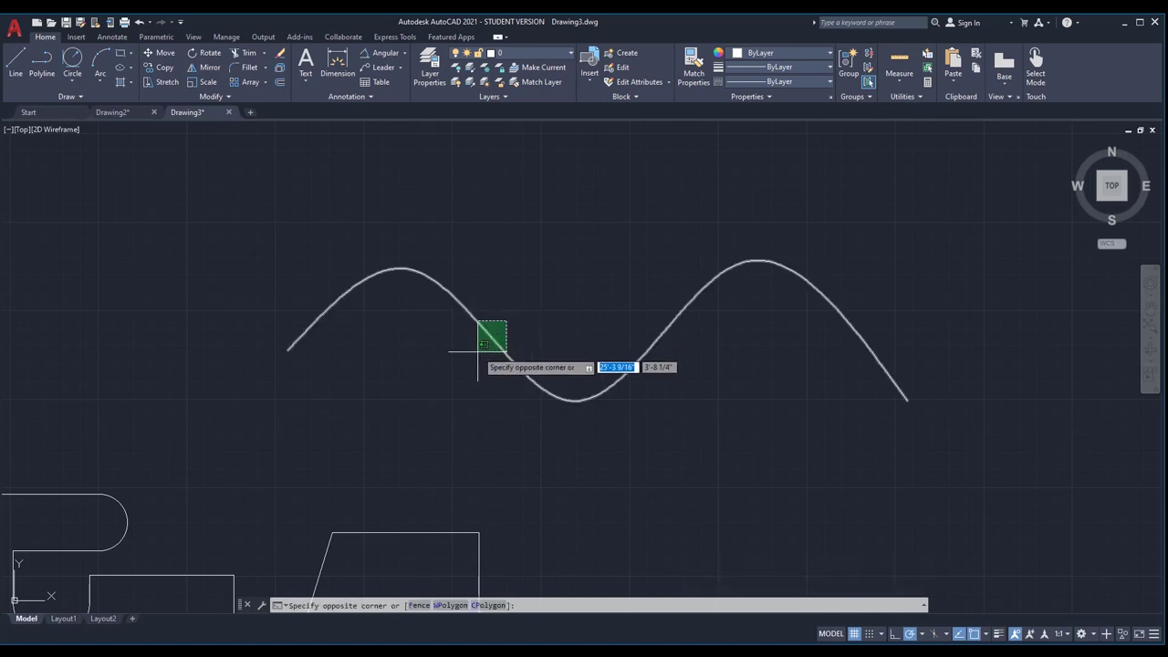
pyautogui.click(474, 358)
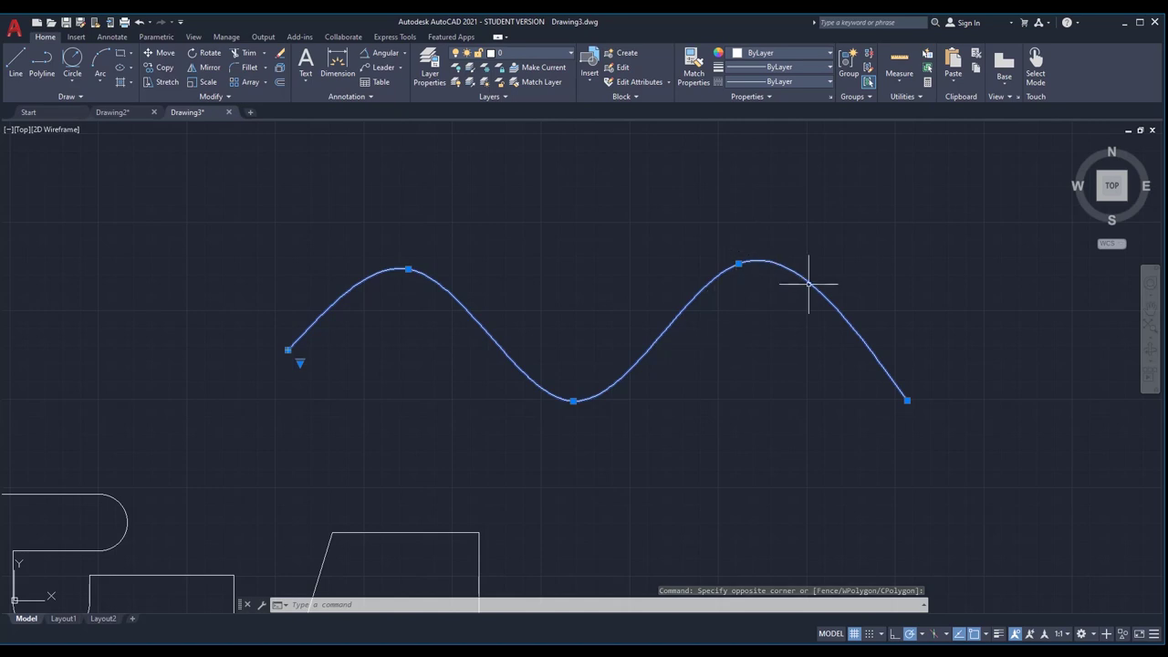
pyautogui.click(738, 264)
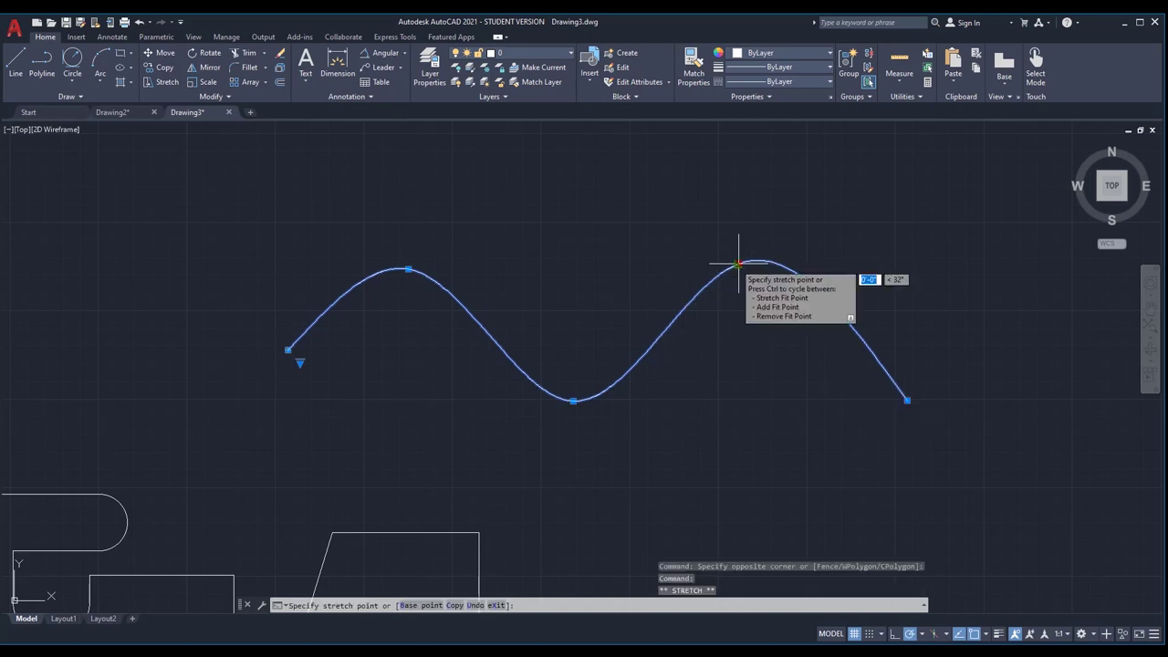
pyautogui.click(741, 301)
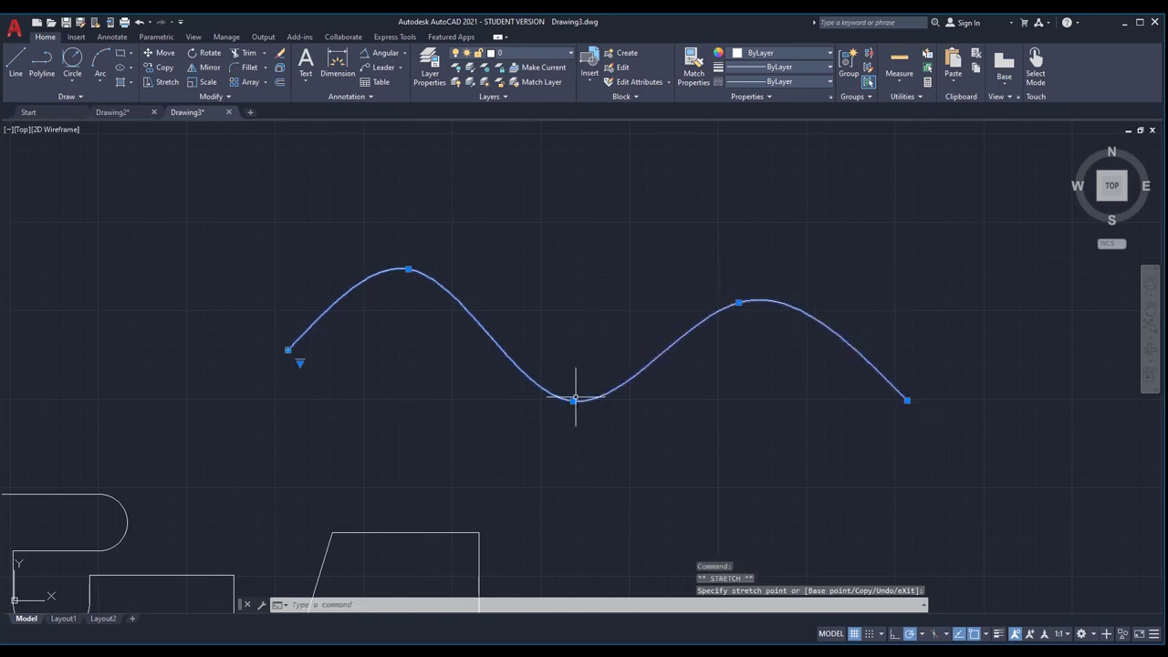
pyautogui.click(461, 418)
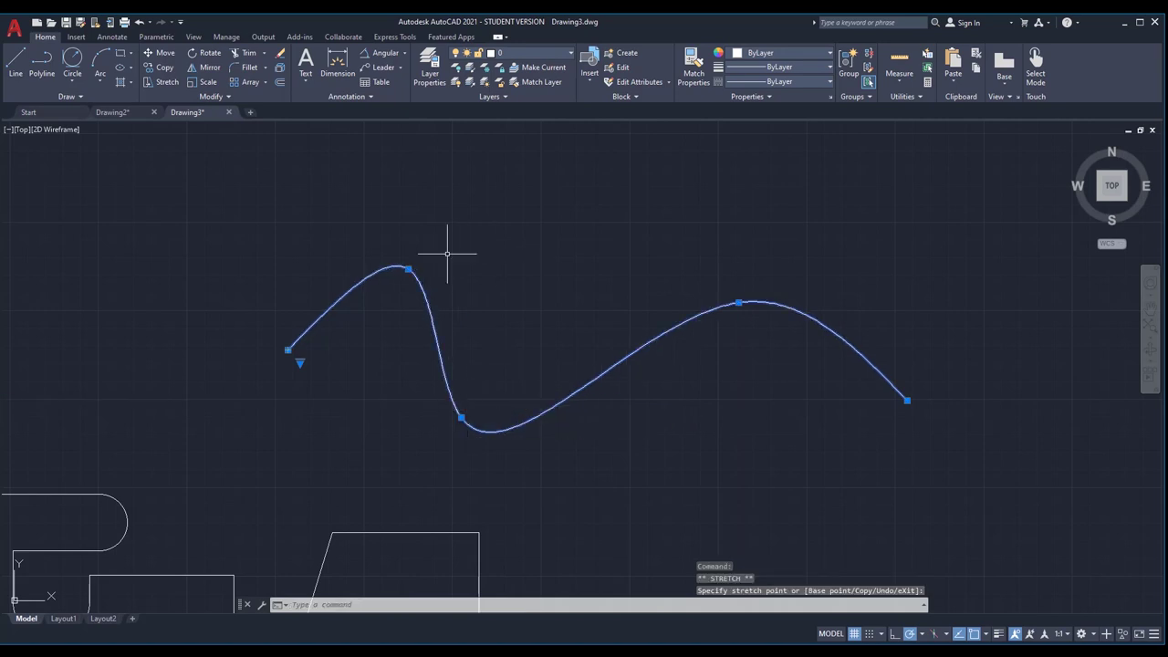
pyautogui.click(473, 269)
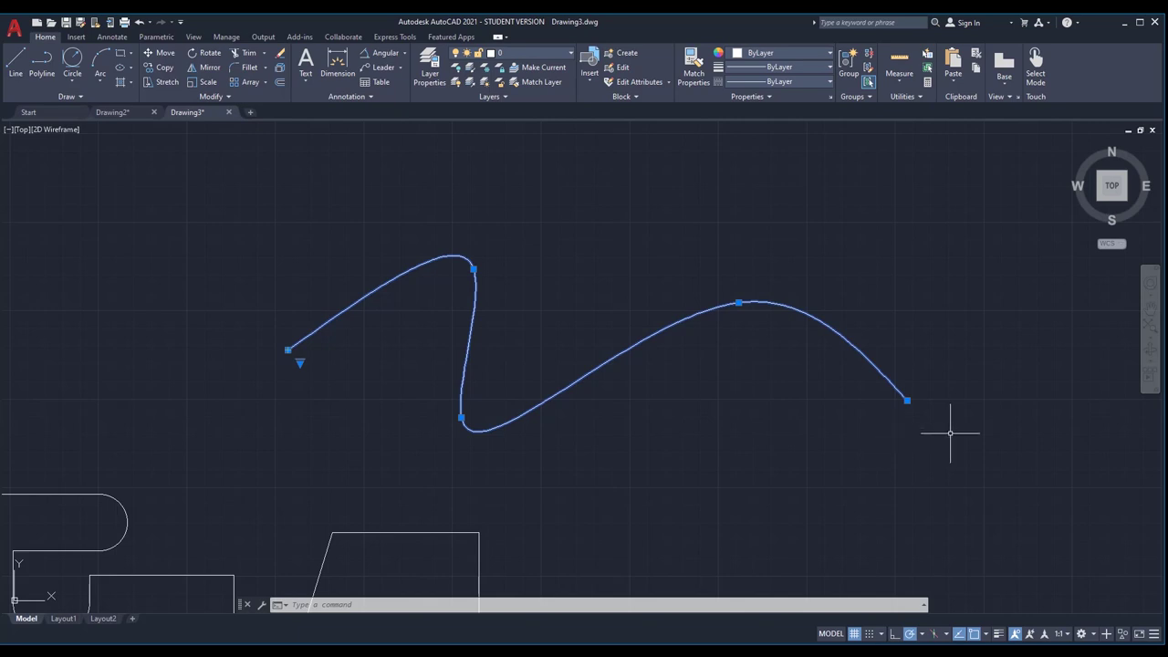
pyautogui.press('Escape')
# Step: Draw a straight diagonal line from a point below and right of the spline to the spline's right endpoint
pyautogui.scroll(-2, 809, 373)
pyautogui.scroll(2, 802, 399)
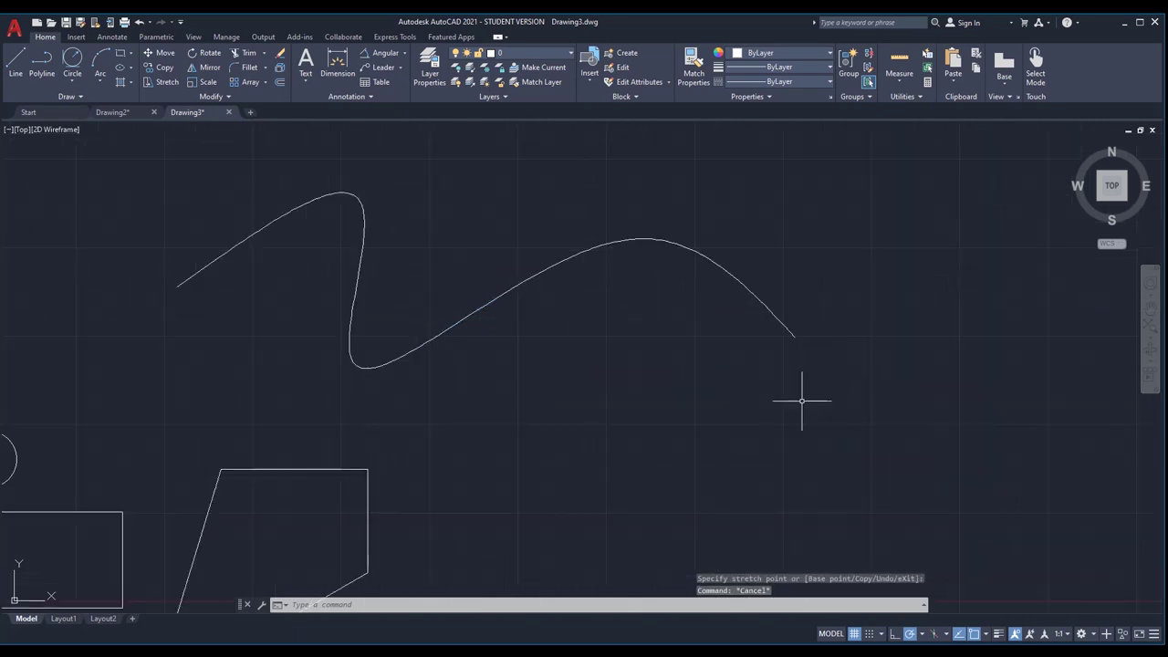
pyautogui.write('l')
pyautogui.press('Return')
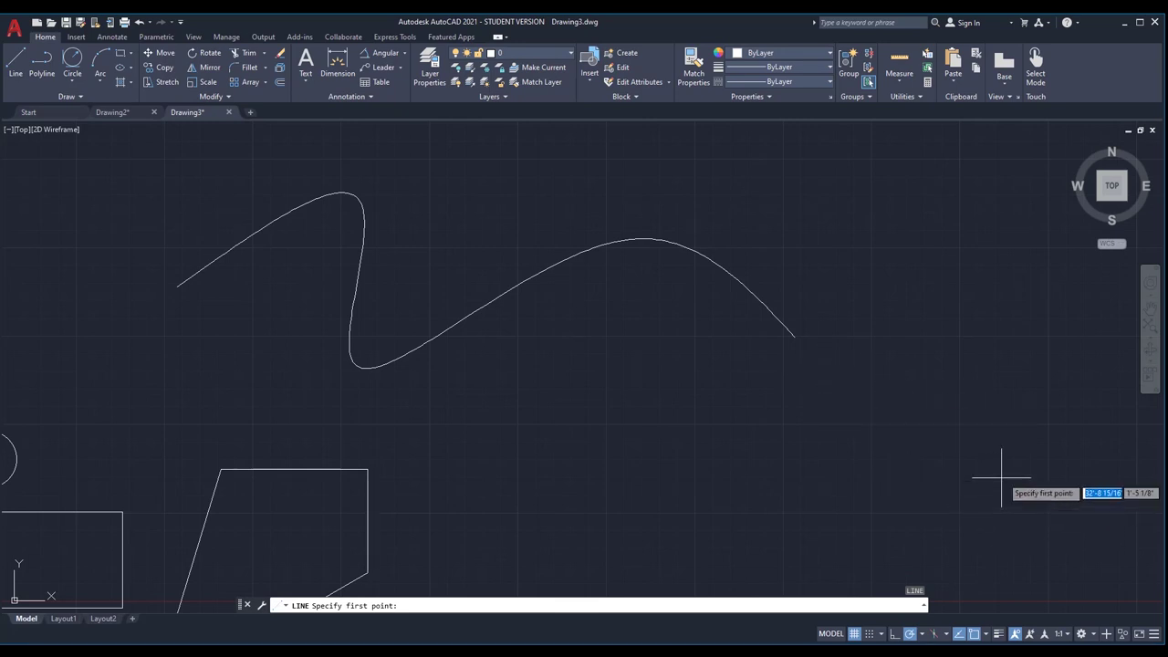
pyautogui.click(1029, 481)
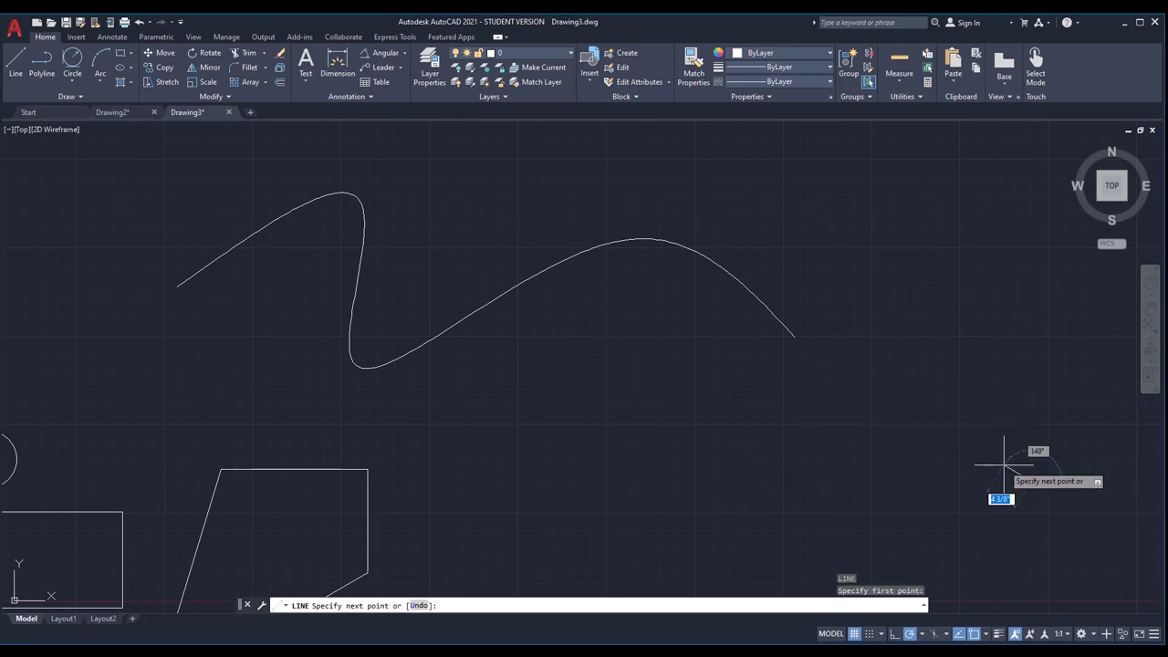
pyautogui.click(793, 335)
pyautogui.press('Escape')
# Step: Stretch the straight line's free end up and right to a length of about 3'-5", and move it slightly down
pyautogui.click(932, 420)
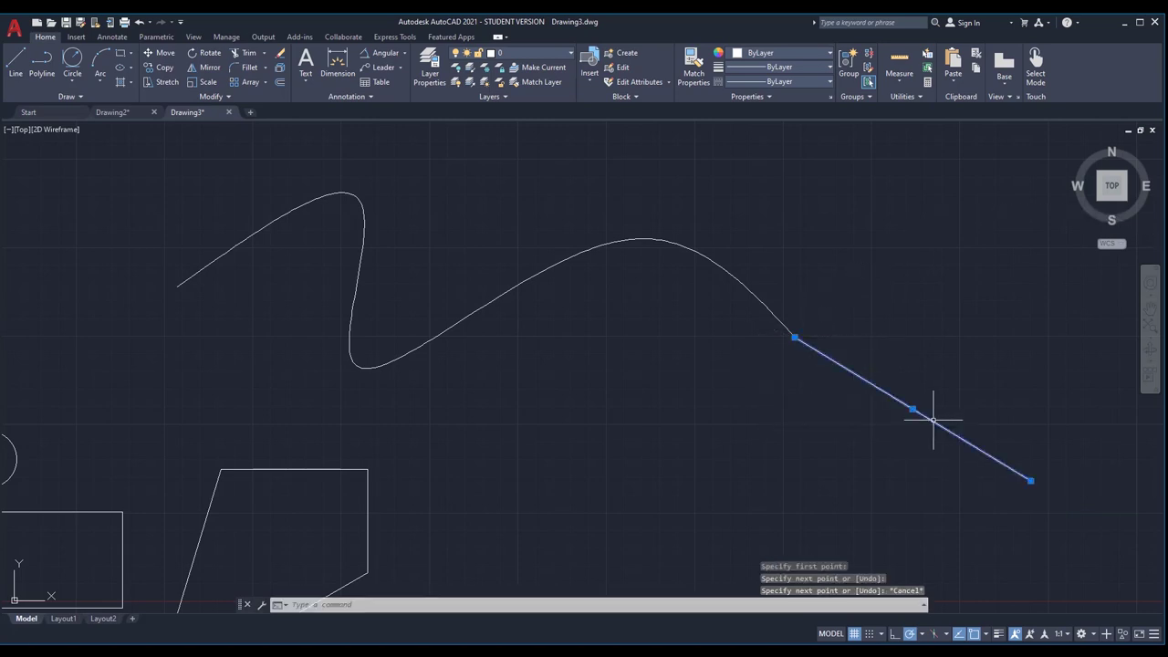
pyautogui.click(1030, 481)
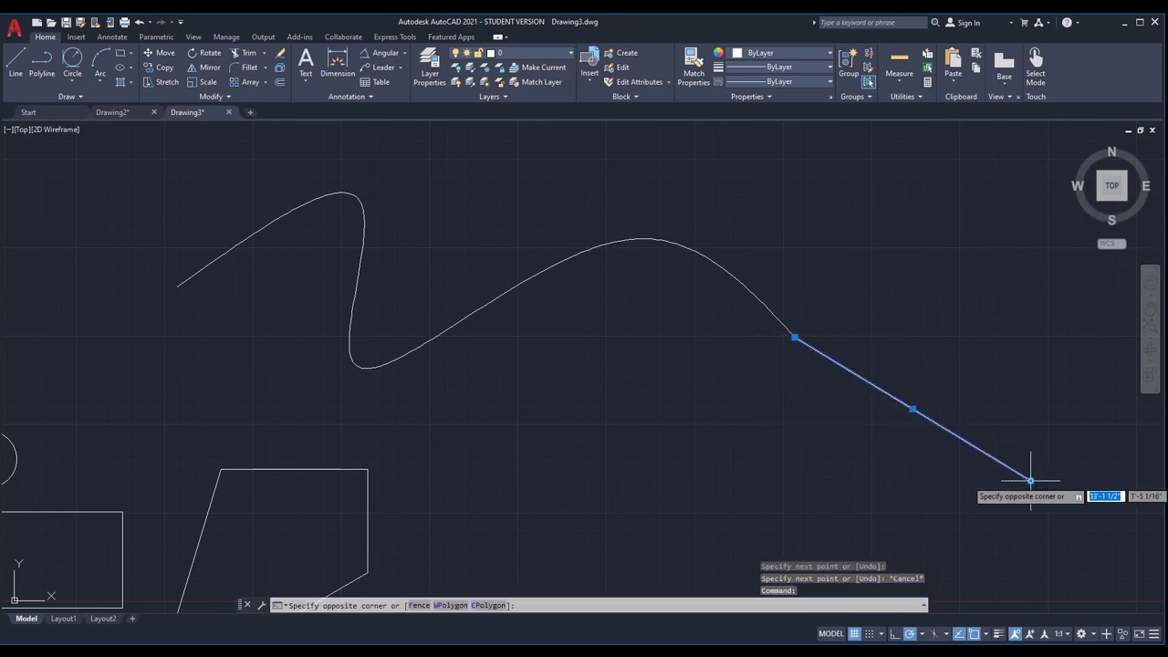
pyautogui.click(1033, 476)
pyautogui.click(1030, 481)
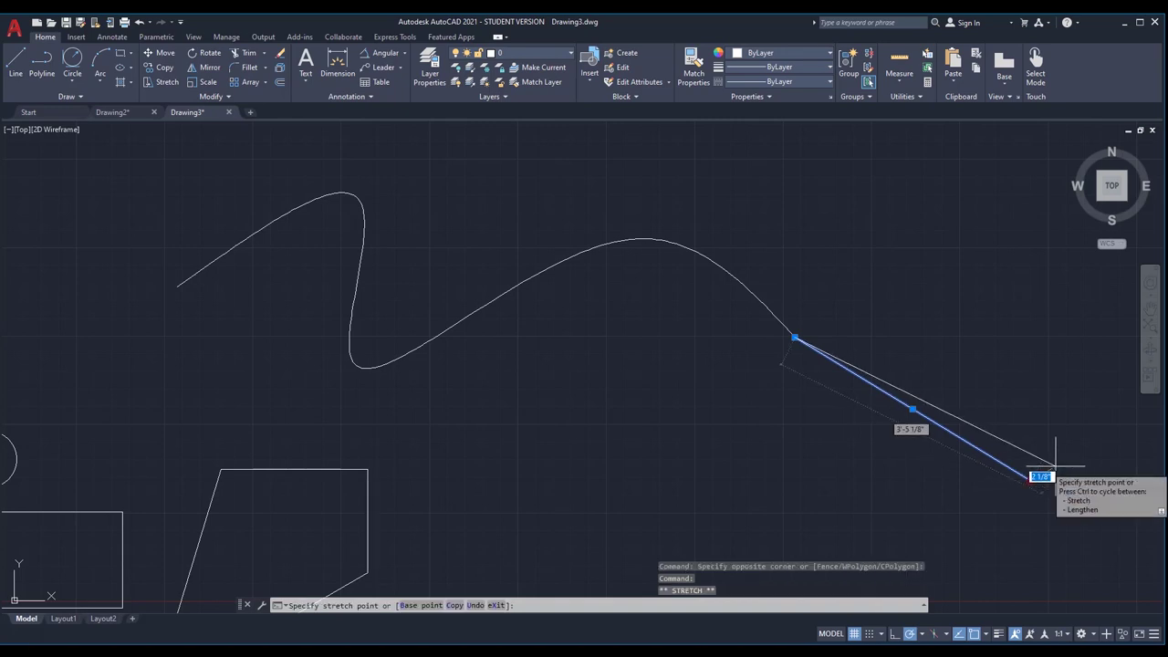
pyautogui.click(1056, 467)
pyautogui.press('Escape')
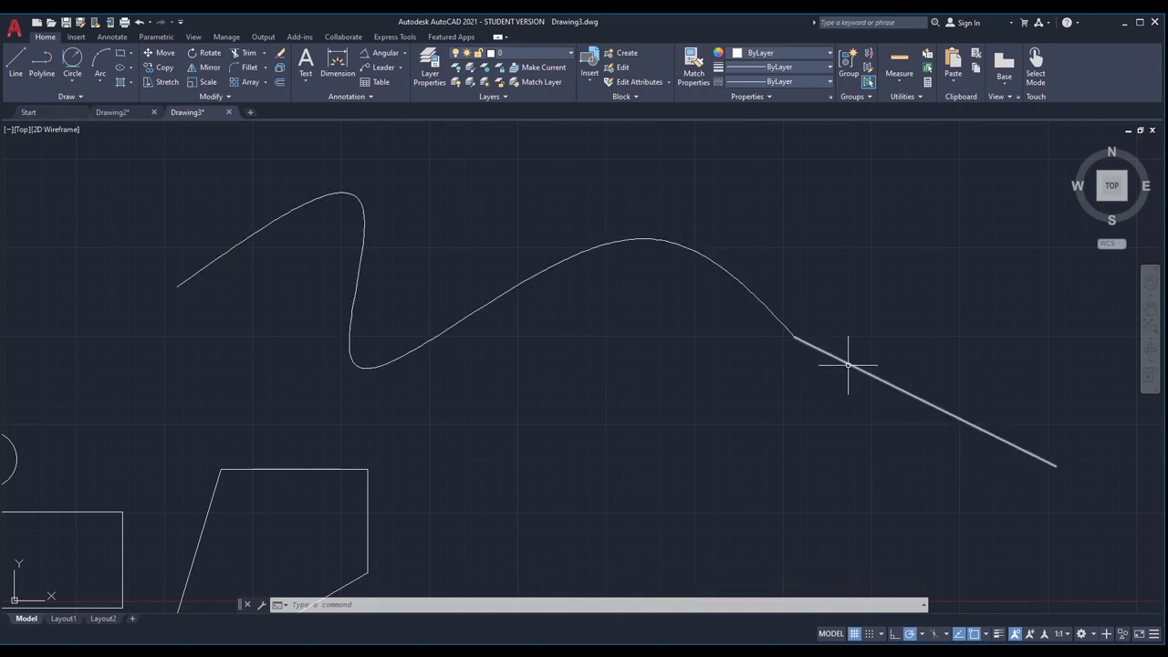
pyautogui.click(1040, 456)
pyautogui.click(1057, 469)
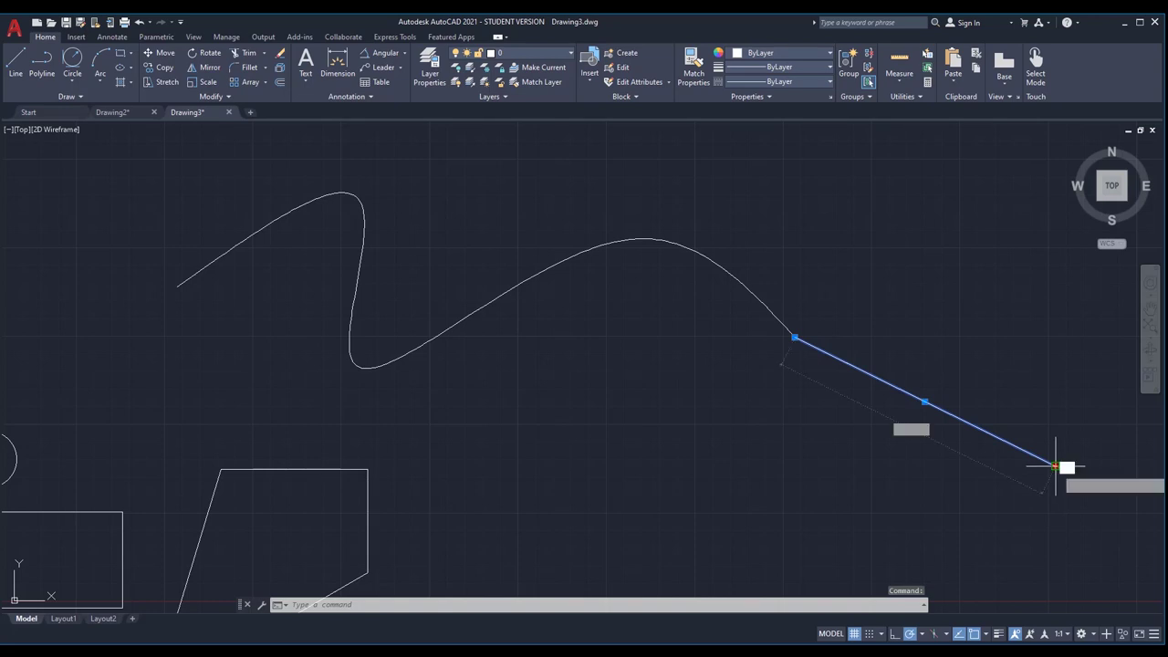
pyautogui.click(1056, 487)
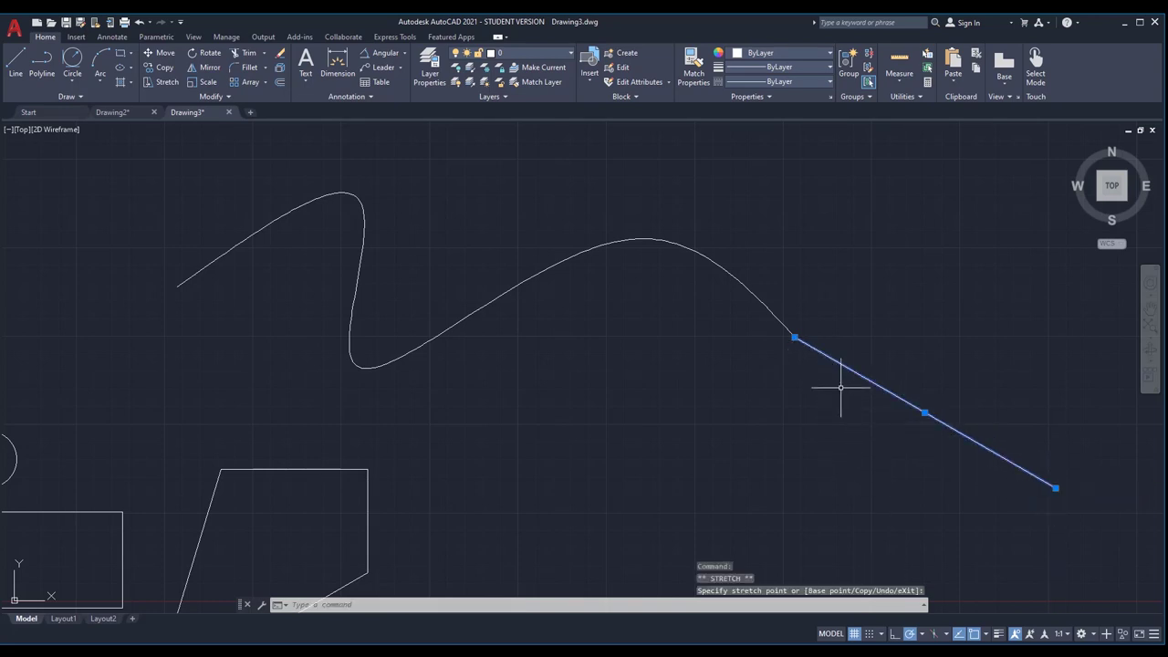
pyautogui.press('Escape')
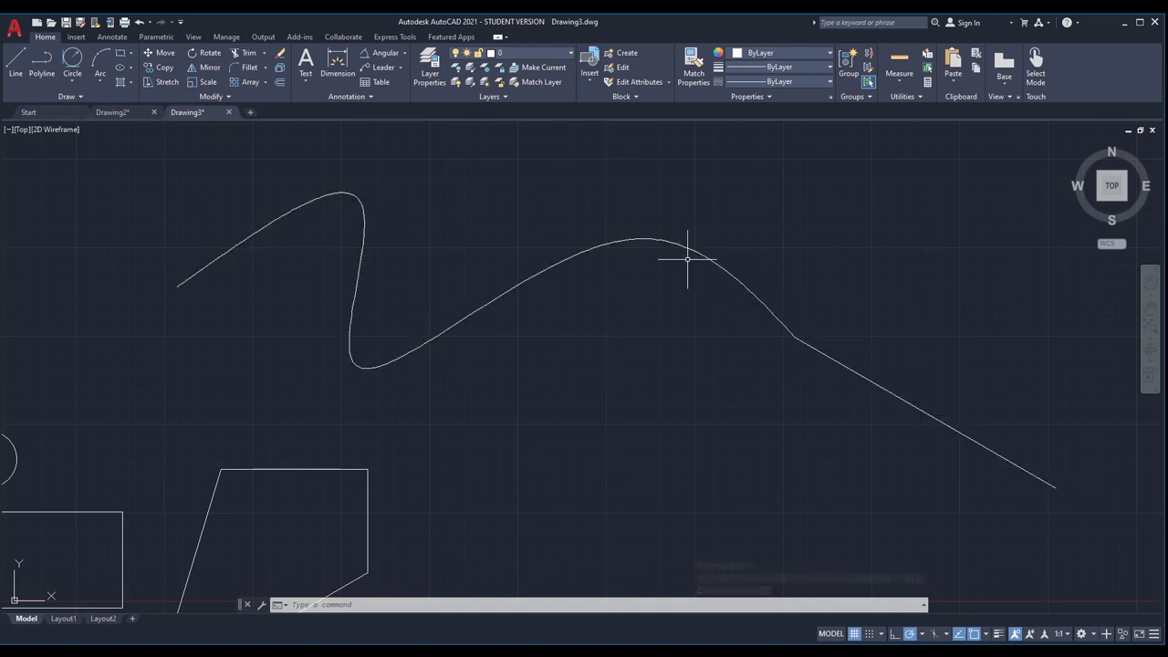
# Step: Set the tangent direction at the spline's right endpoint along the attached straight line, making the transition smooth
pyautogui.click(782, 316)
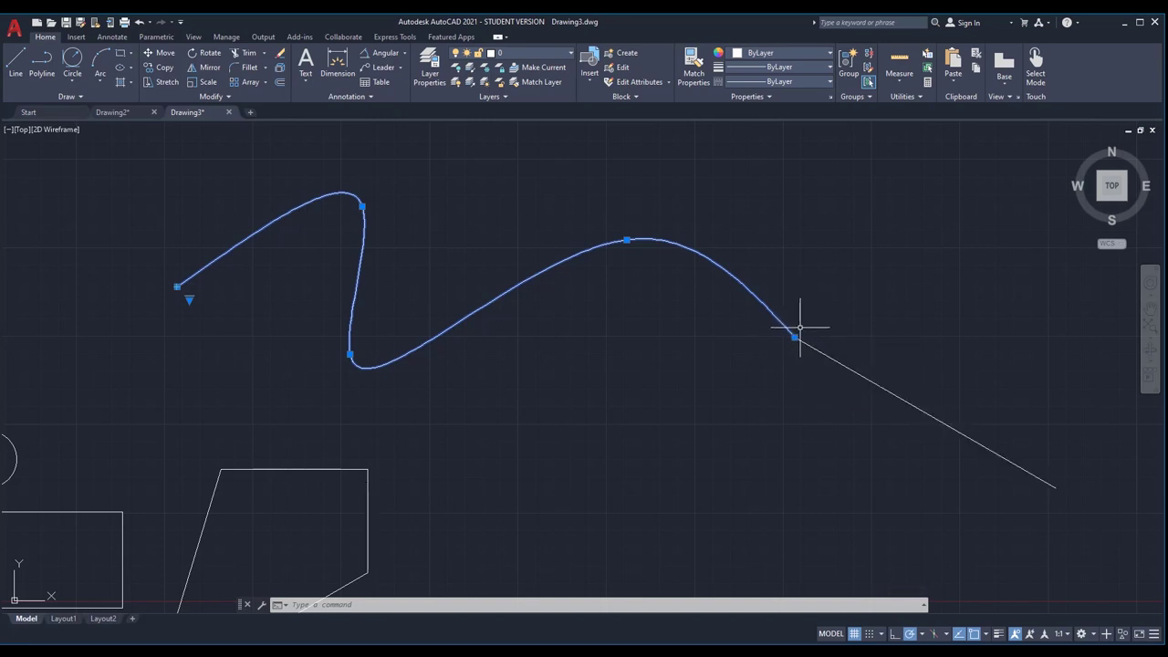
pyautogui.moveTo(794, 336)
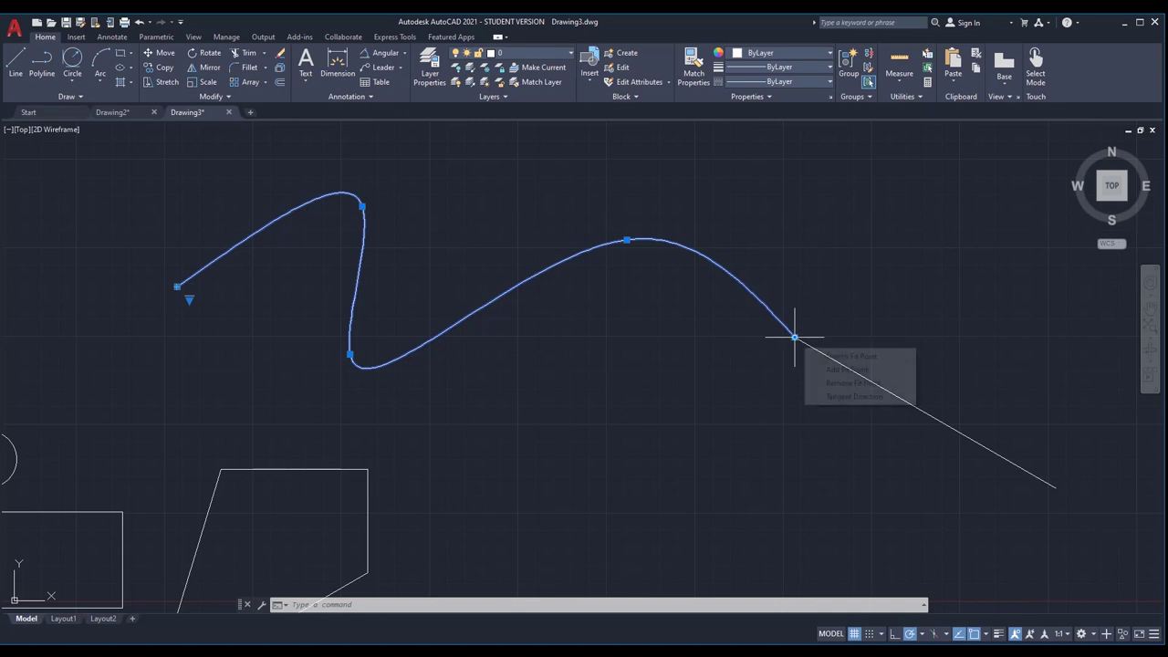
pyautogui.click(836, 397)
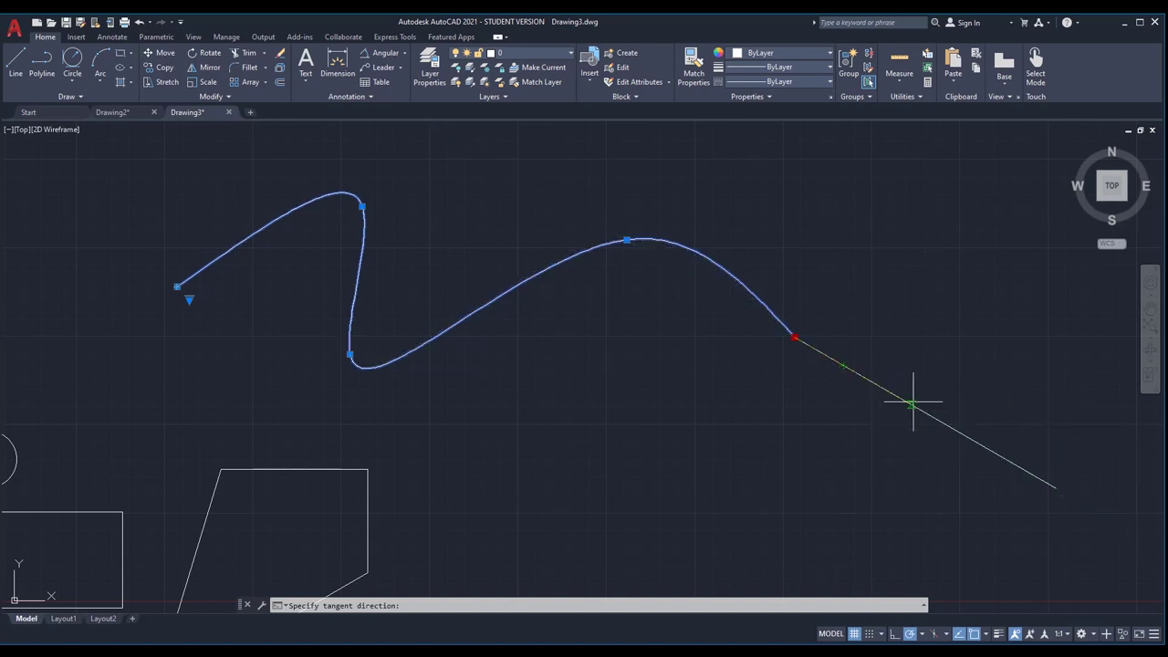
pyautogui.click(960, 430)
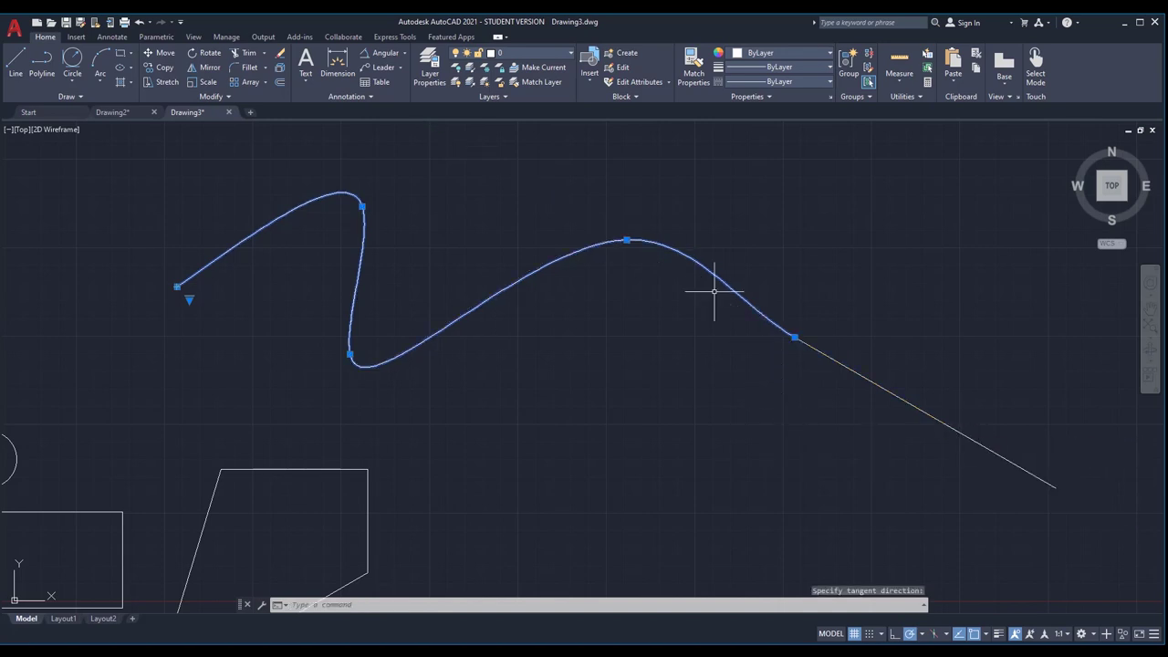
pyautogui.press('Escape')
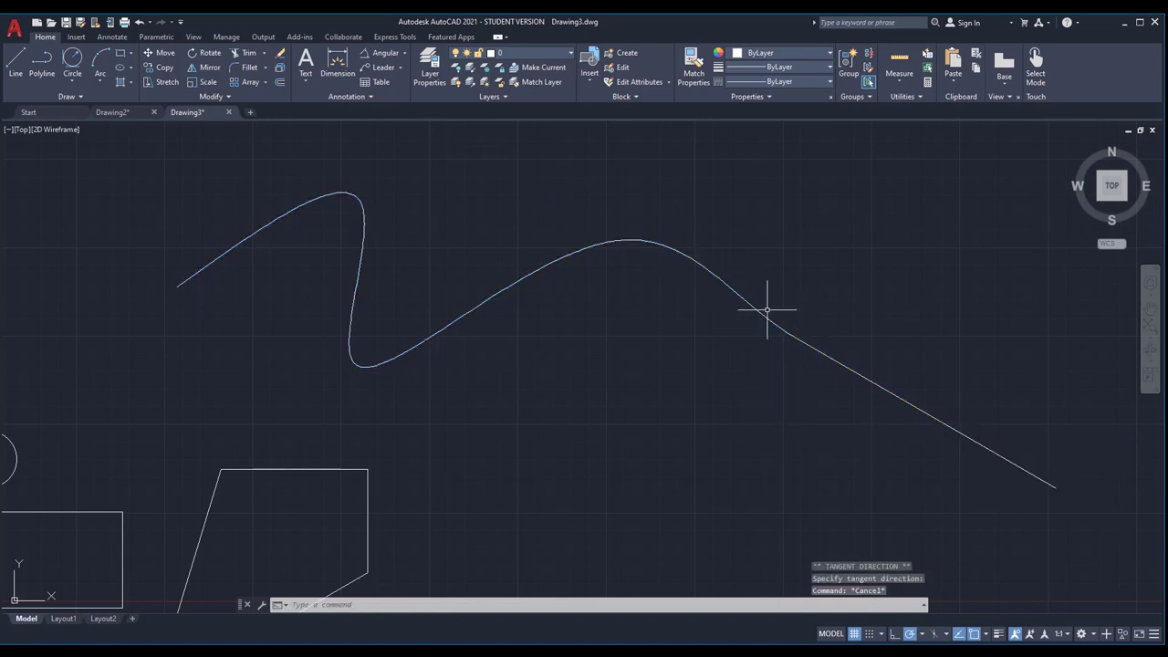
pyautogui.scroll(3, 788, 320)
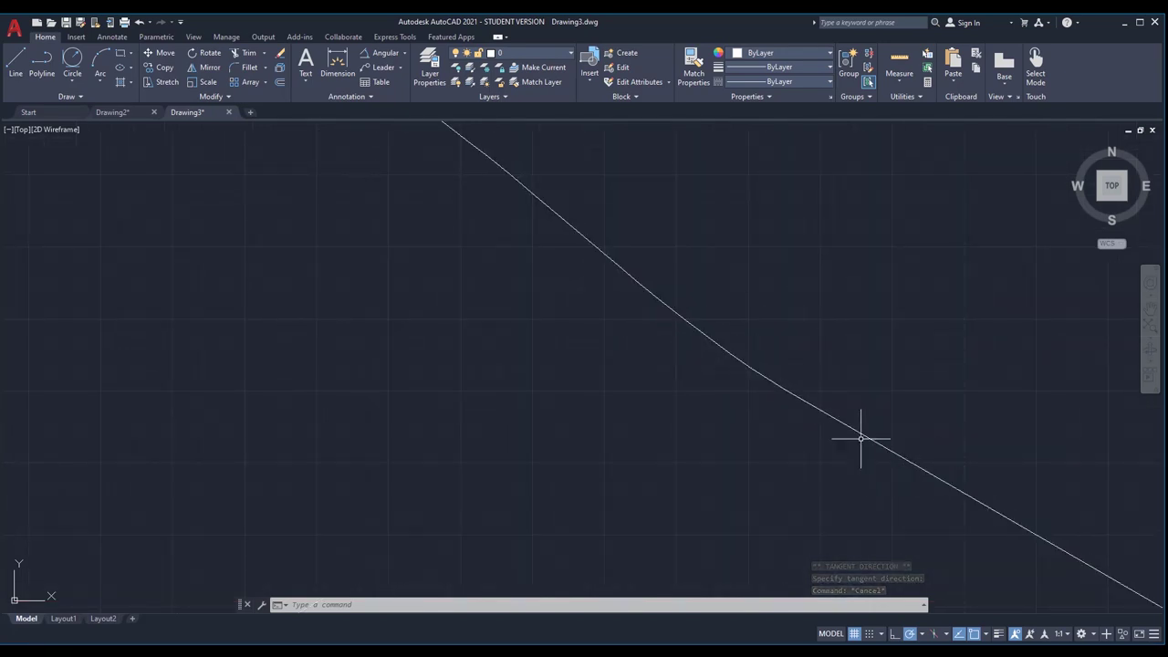
pyautogui.scroll(-5, 670, 393)
pyautogui.scroll(-2, 762, 376)
pyautogui.press('Escape')
pyautogui.press('Escape')
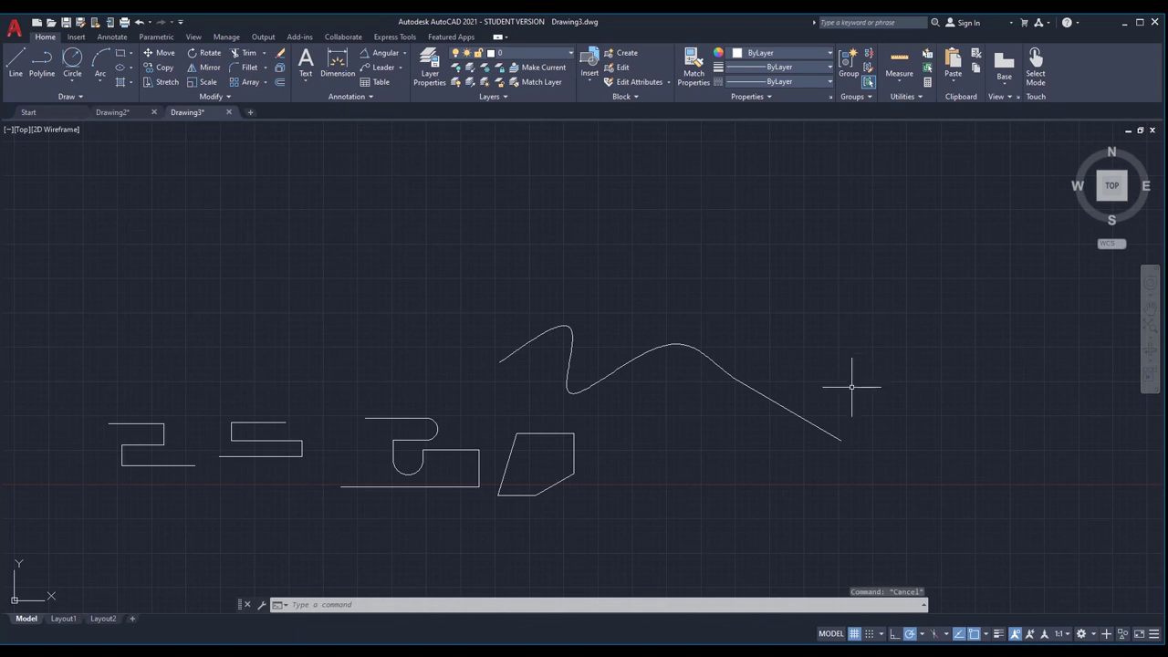
# Step: Delete the straight line attached to the spline's right end
pyautogui.scroll(2, 771, 411)
pyautogui.click(790, 392)
pyautogui.click(766, 420)
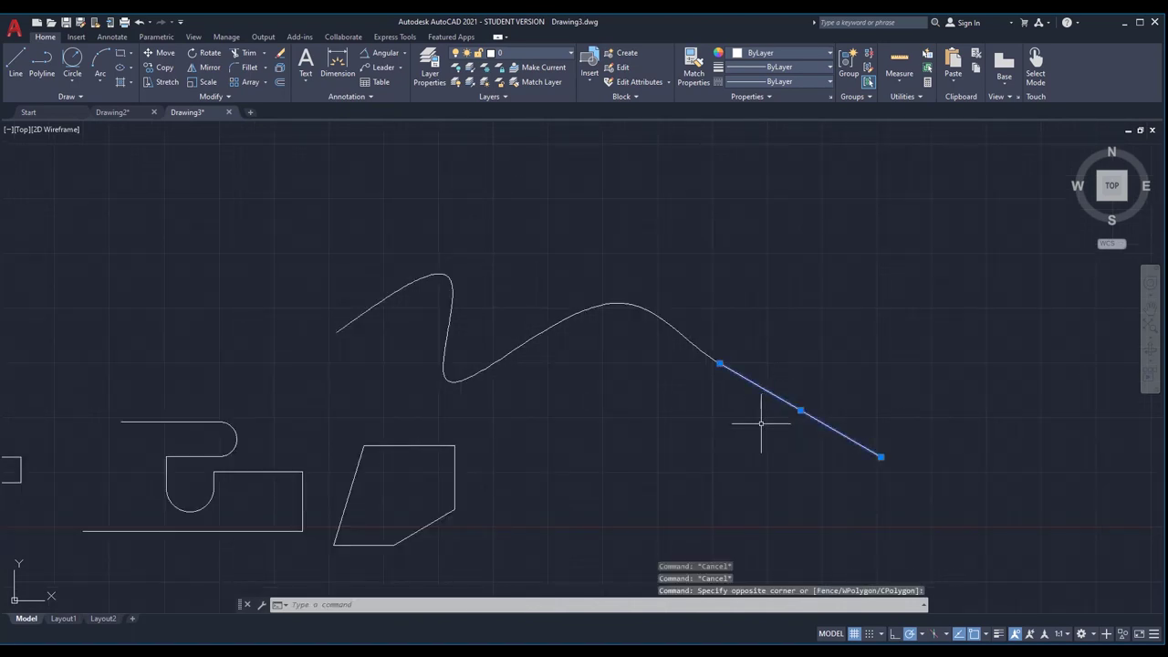
pyautogui.press('Delete')
# Step: Draw a steep straight line from the spline's right endpoint down and to the right
pyautogui.write('l')
pyautogui.press('Return')
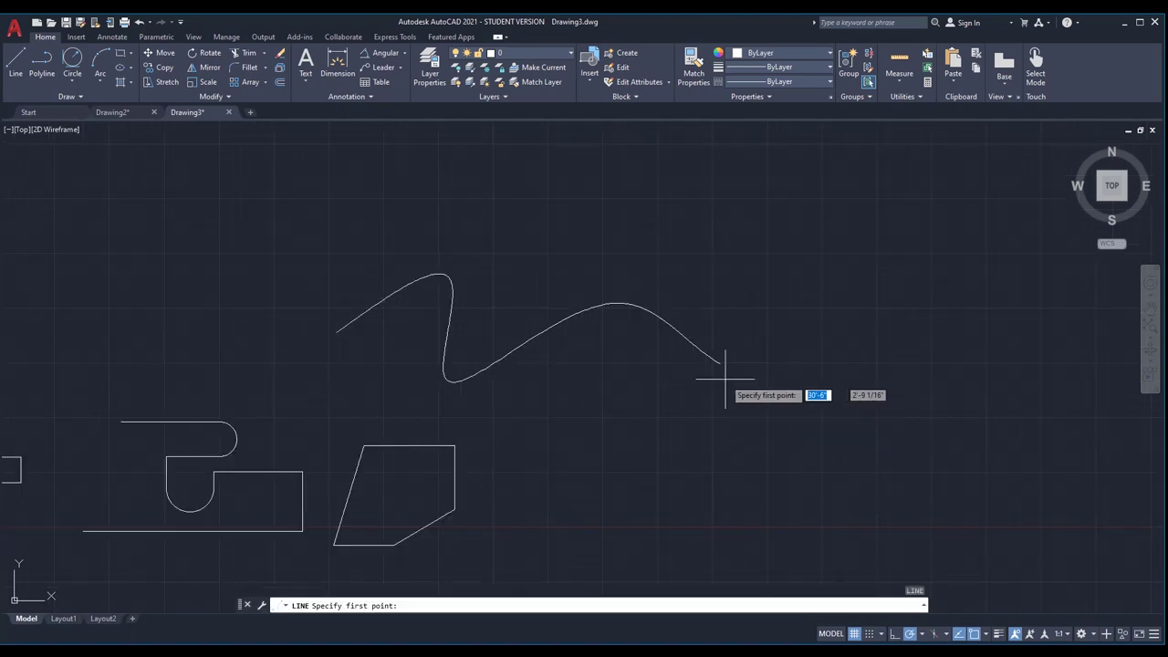
pyautogui.click(720, 365)
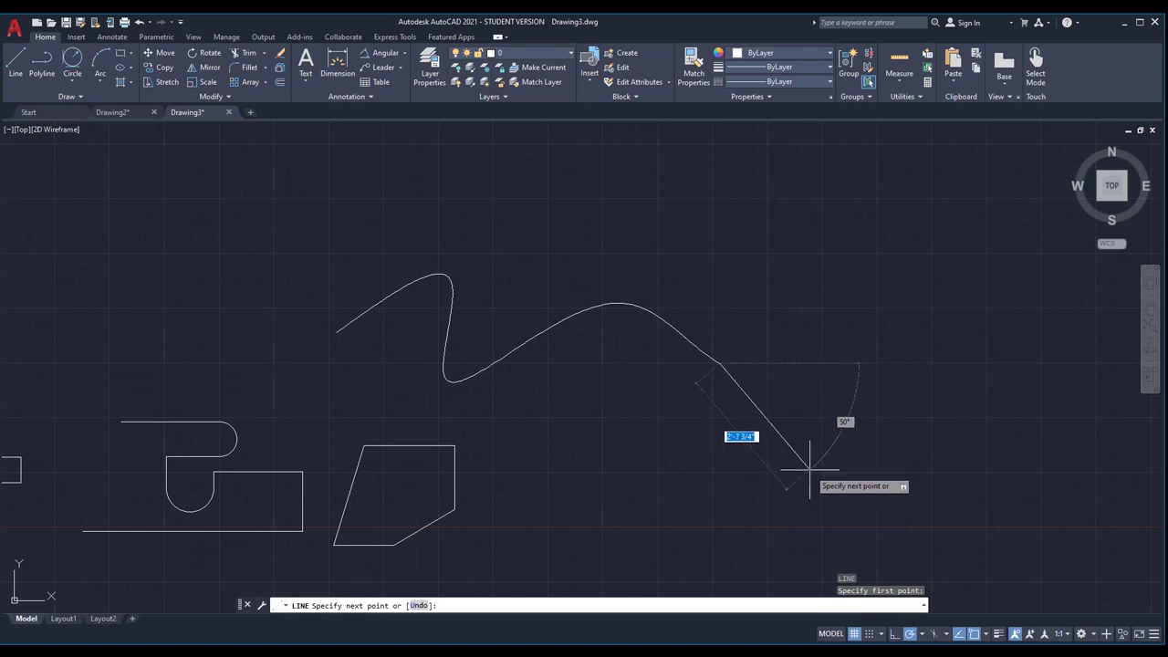
pyautogui.click(786, 490)
pyautogui.press('Return')
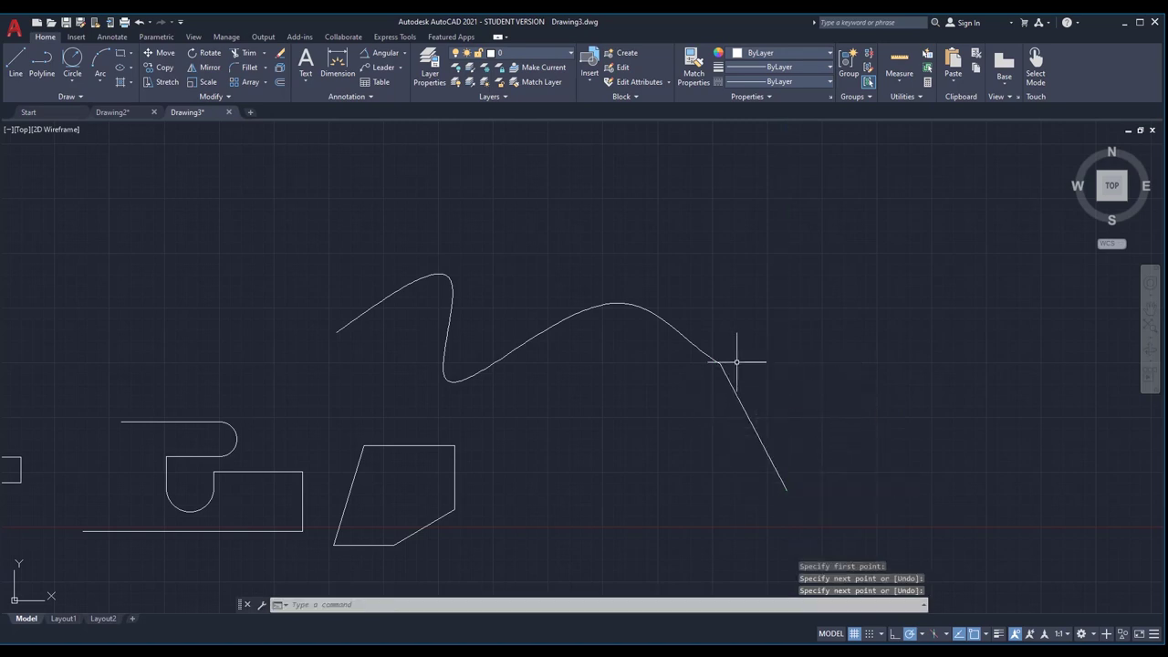
# Step: Align the tangent direction at the spline's right endpoint with the steep straight line
pyautogui.scroll(2, 739, 364)
pyautogui.click(684, 337)
pyautogui.click(712, 367)
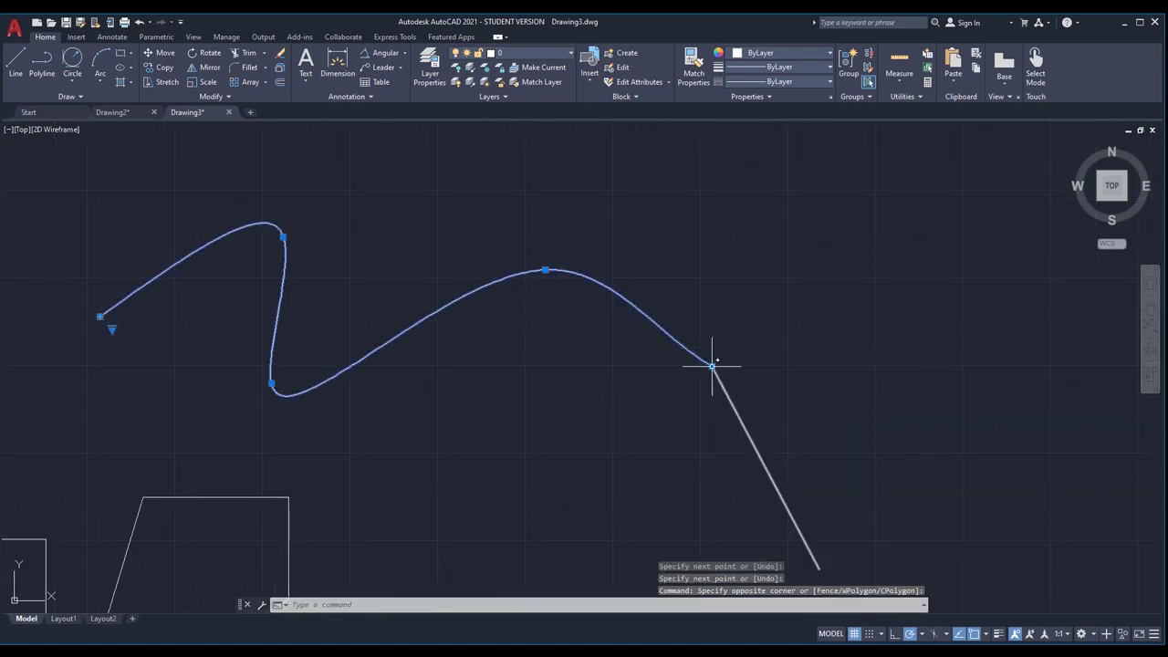
pyautogui.click(712, 366)
pyautogui.press('Escape')
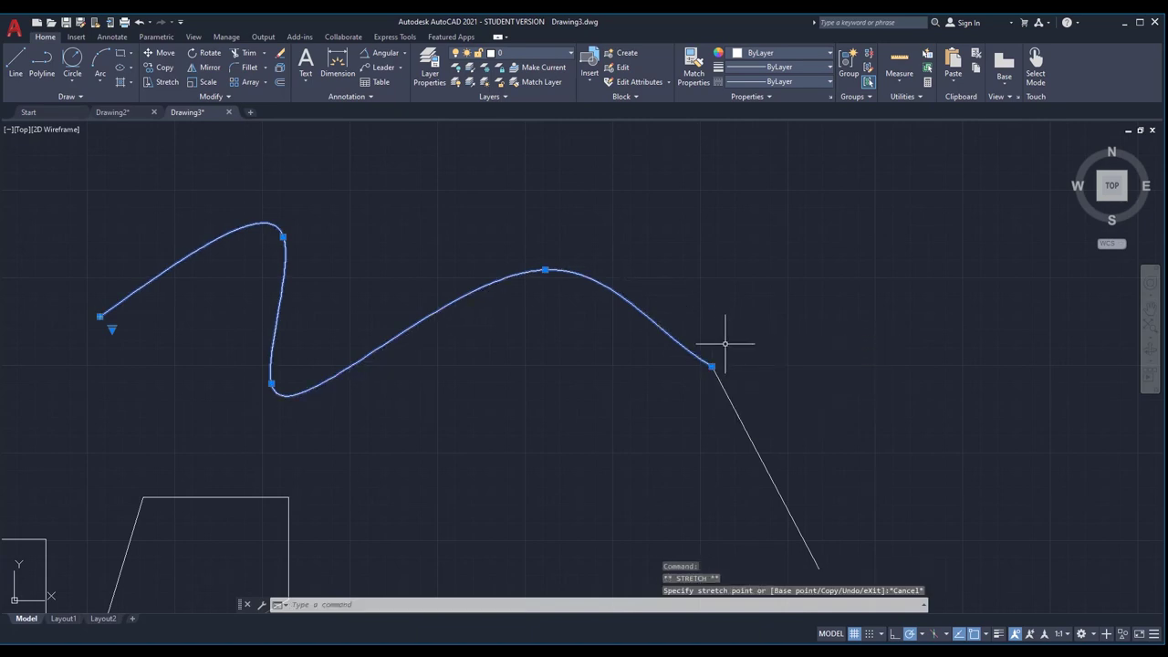
pyautogui.moveTo(712, 366)
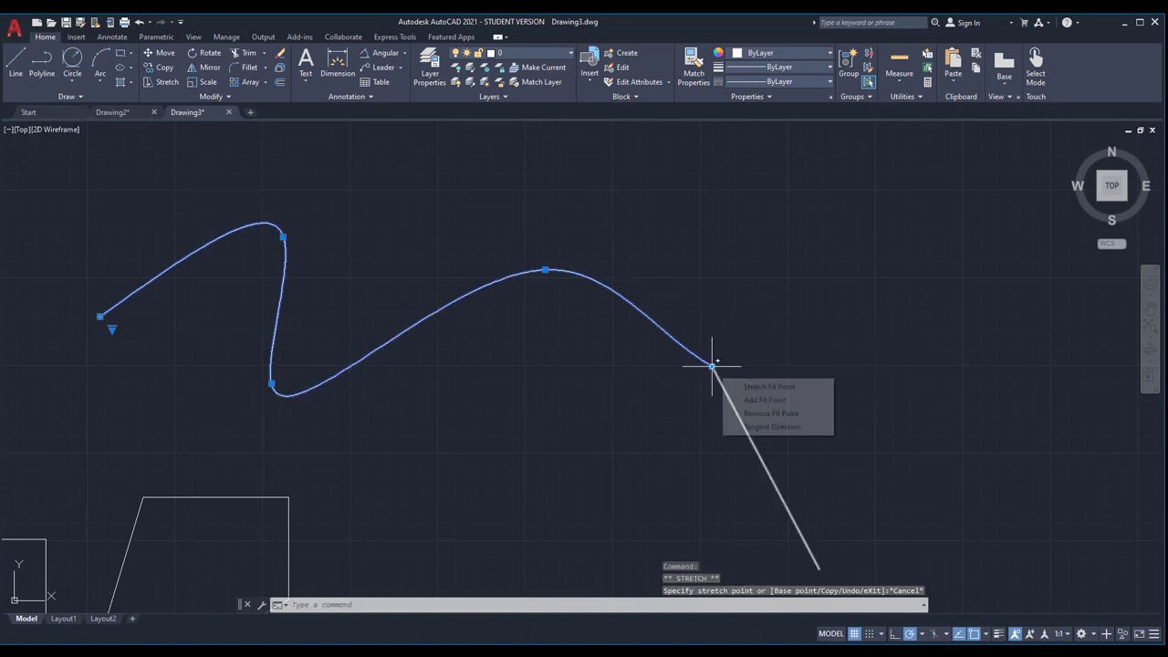
pyautogui.click(771, 426)
pyautogui.click(761, 458)
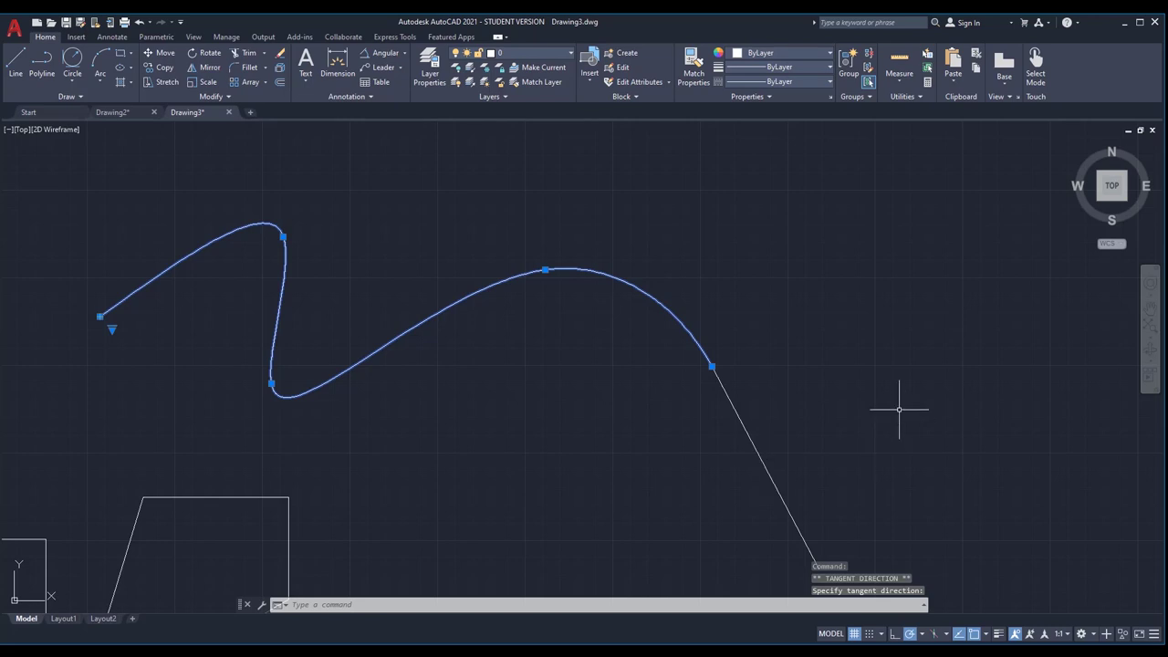
pyautogui.press('Escape')
pyautogui.scroll(-2, 798, 307)
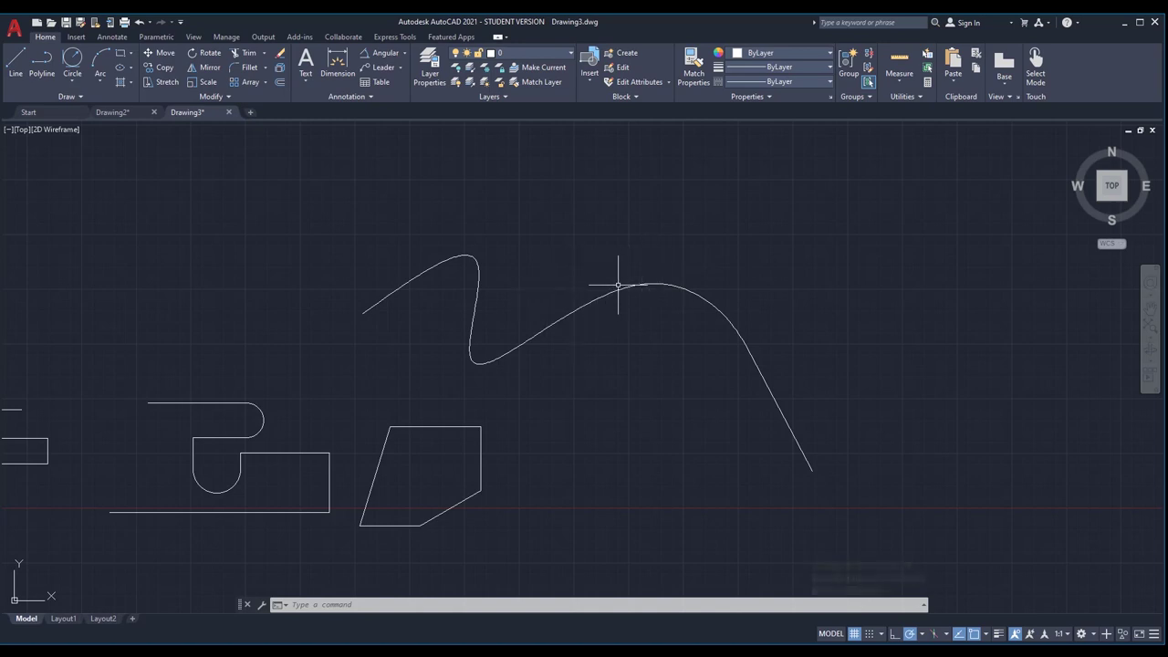
# Step: Check by selection whether the straight line and the spline are separate objects
pyautogui.click(784, 379)
pyautogui.click(764, 408)
pyautogui.press('Escape')
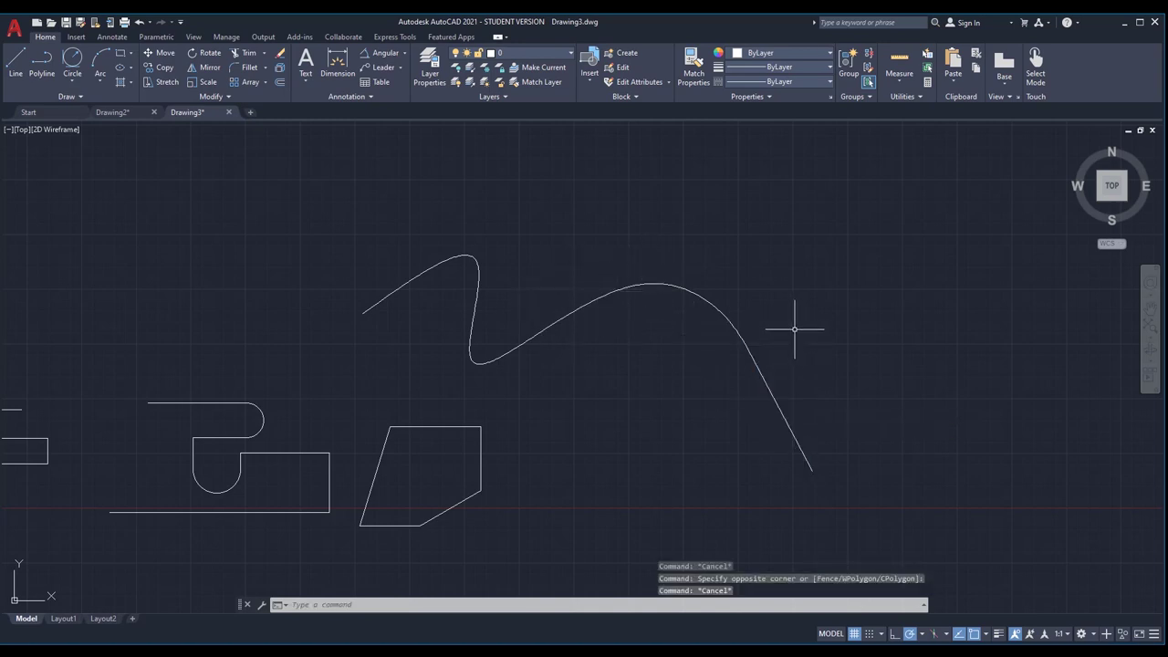
pyautogui.scroll(-1, 724, 338)
pyautogui.scroll(1, 731, 333)
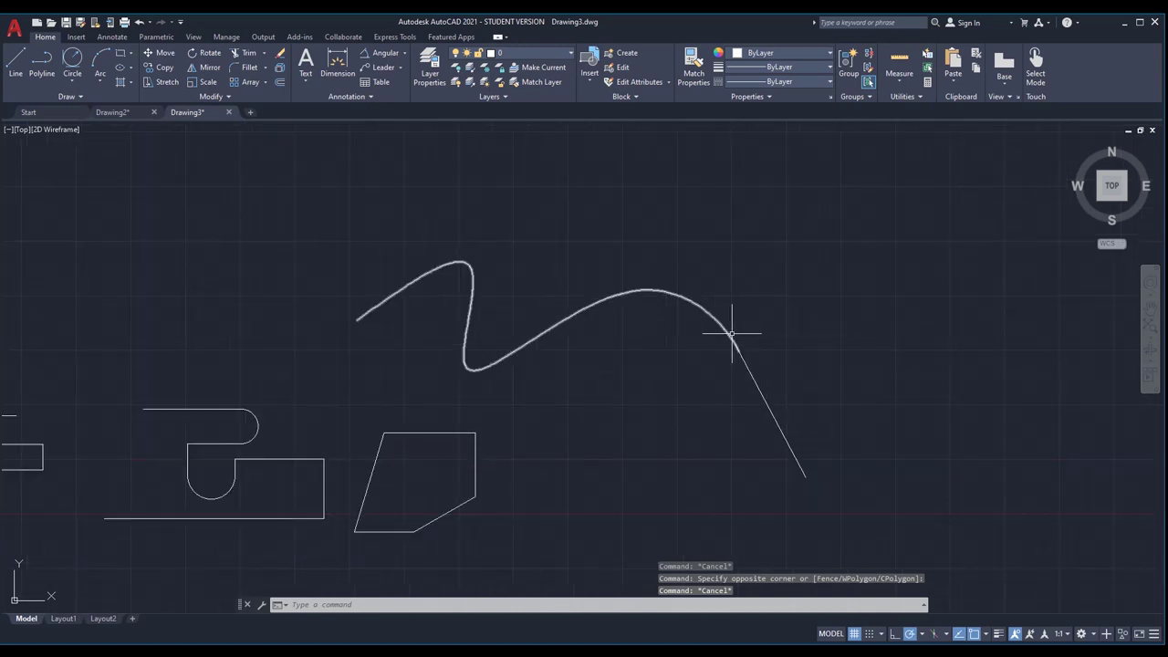
pyautogui.scroll(1, 731, 334)
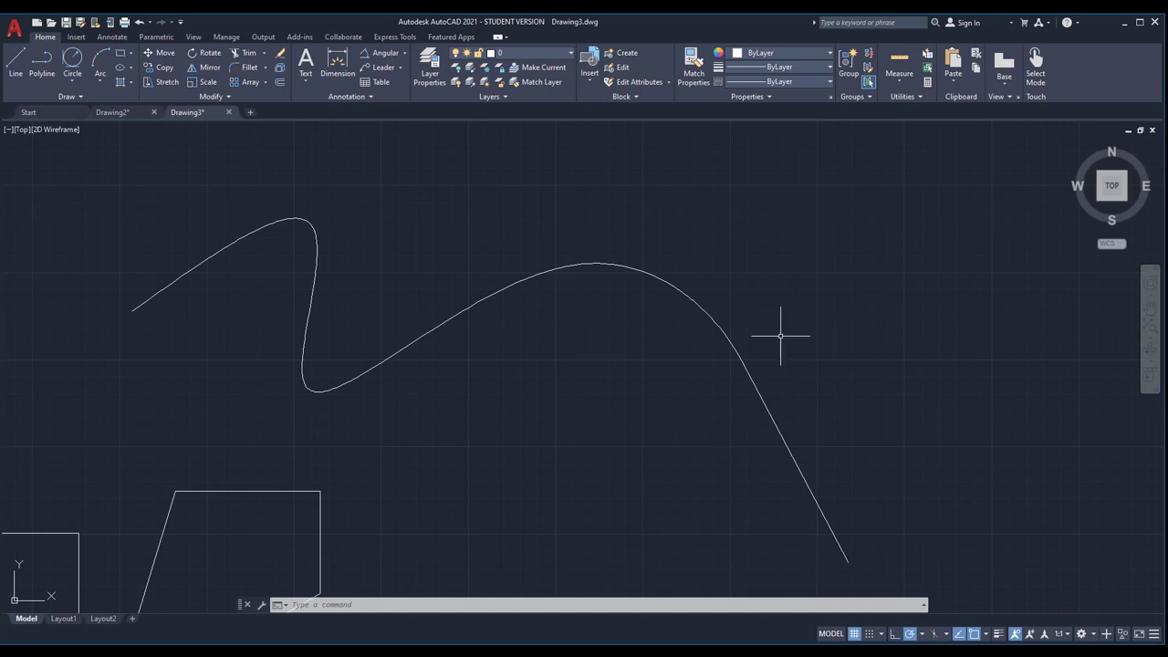
pyautogui.click(787, 279)
pyautogui.click(644, 397)
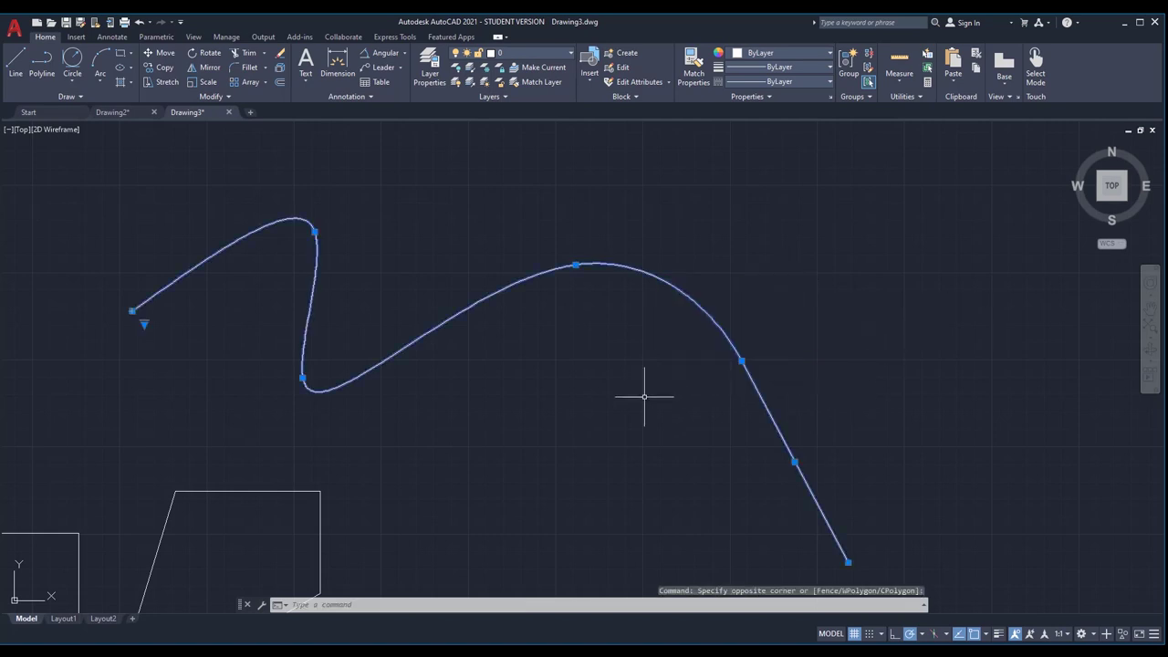
pyautogui.press('Escape')
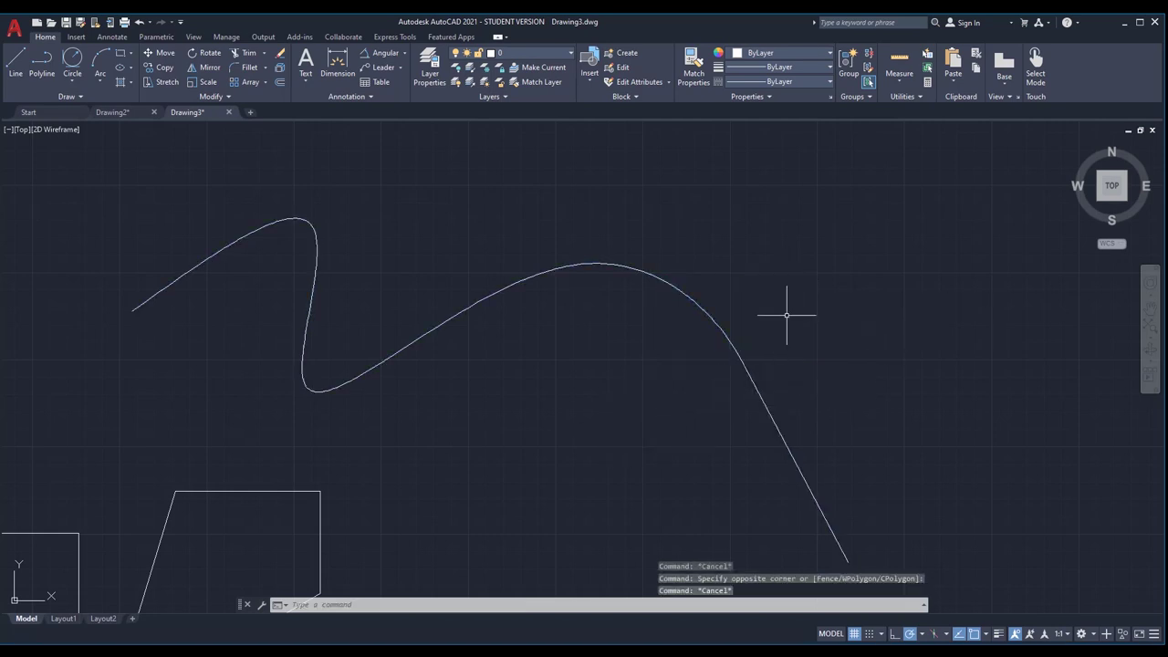
# Step: Join the spline and the straight line into one object and check its grips
pyautogui.click(787, 315)
pyautogui.click(650, 404)
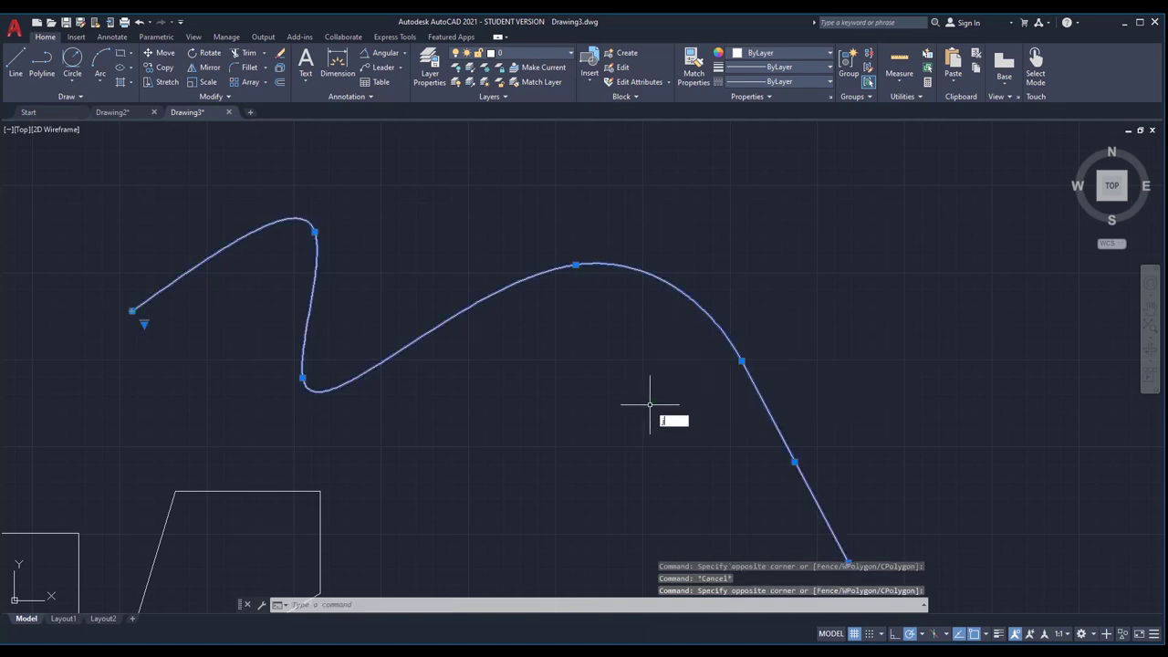
pyautogui.press('Return')
pyautogui.click(692, 292)
pyautogui.click(639, 320)
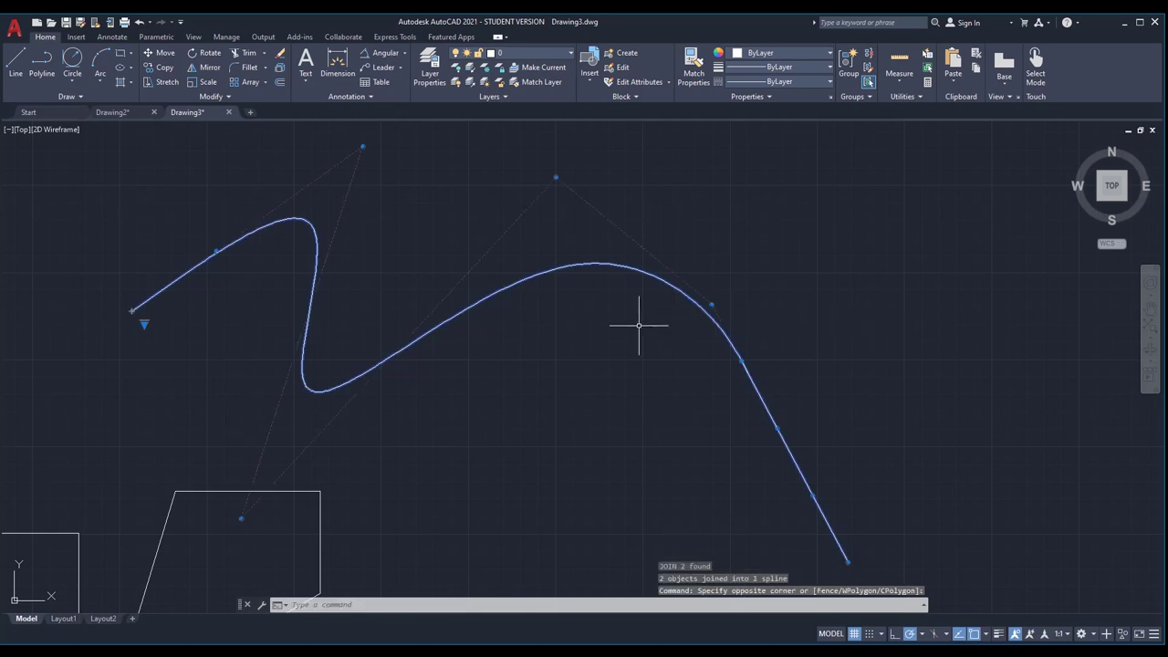
pyautogui.scroll(-2, 638, 324)
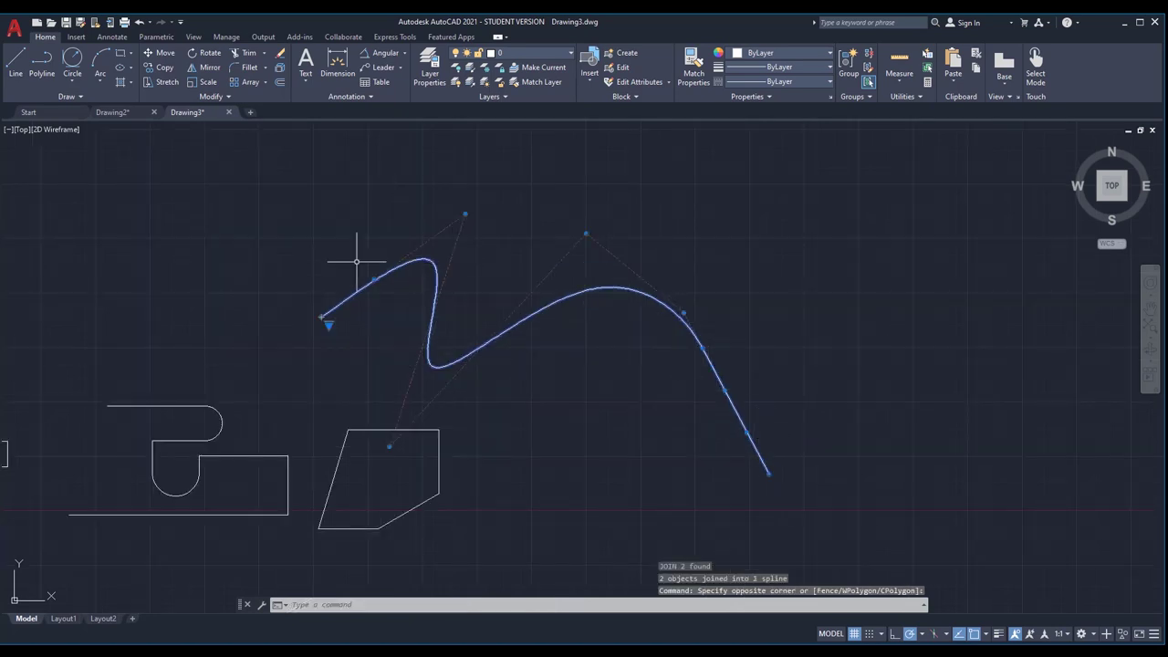
pyautogui.press('Escape')
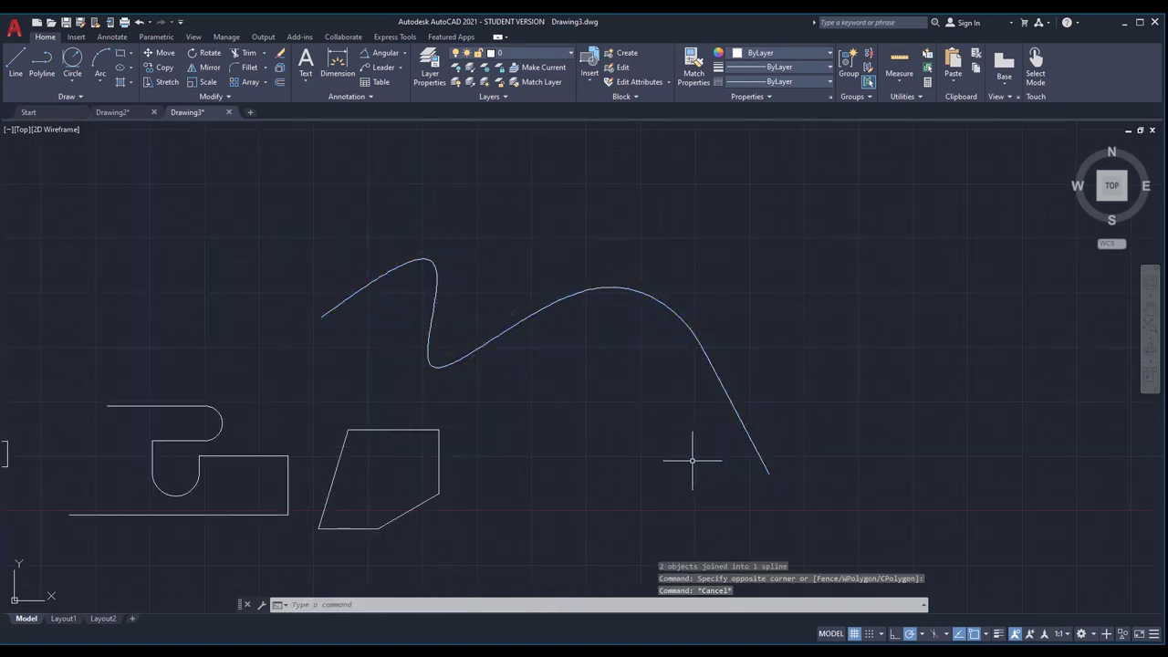
pyautogui.press('Escape')
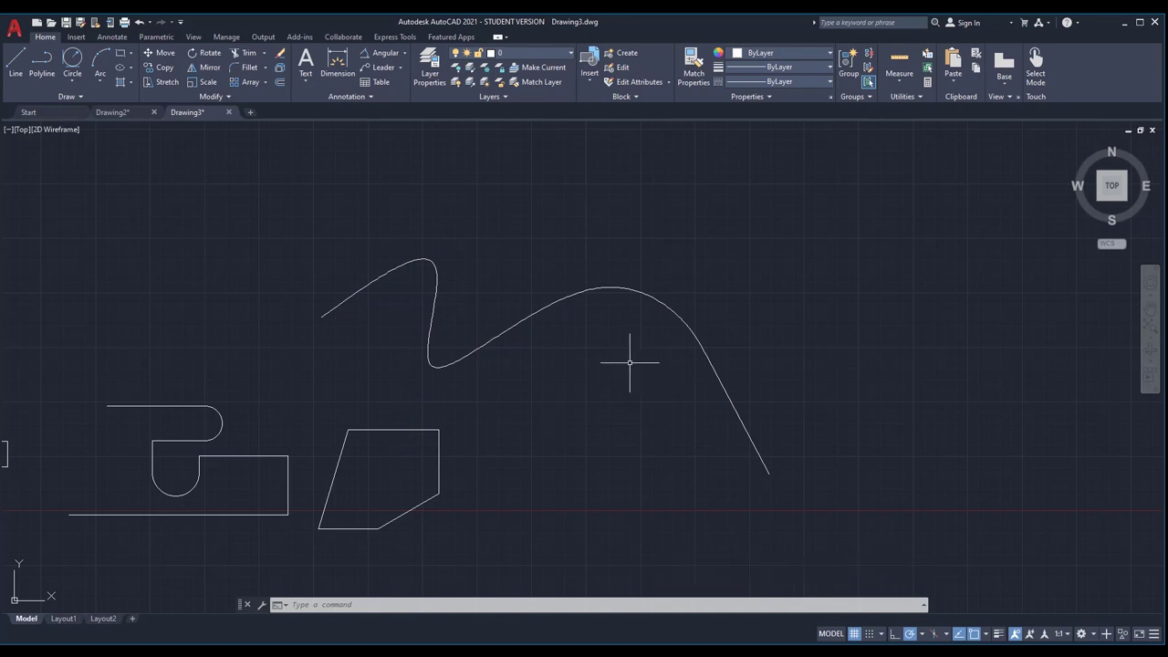
# Step: List the properties of the joined spline
pyautogui.click(675, 297)
pyautogui.click(667, 313)
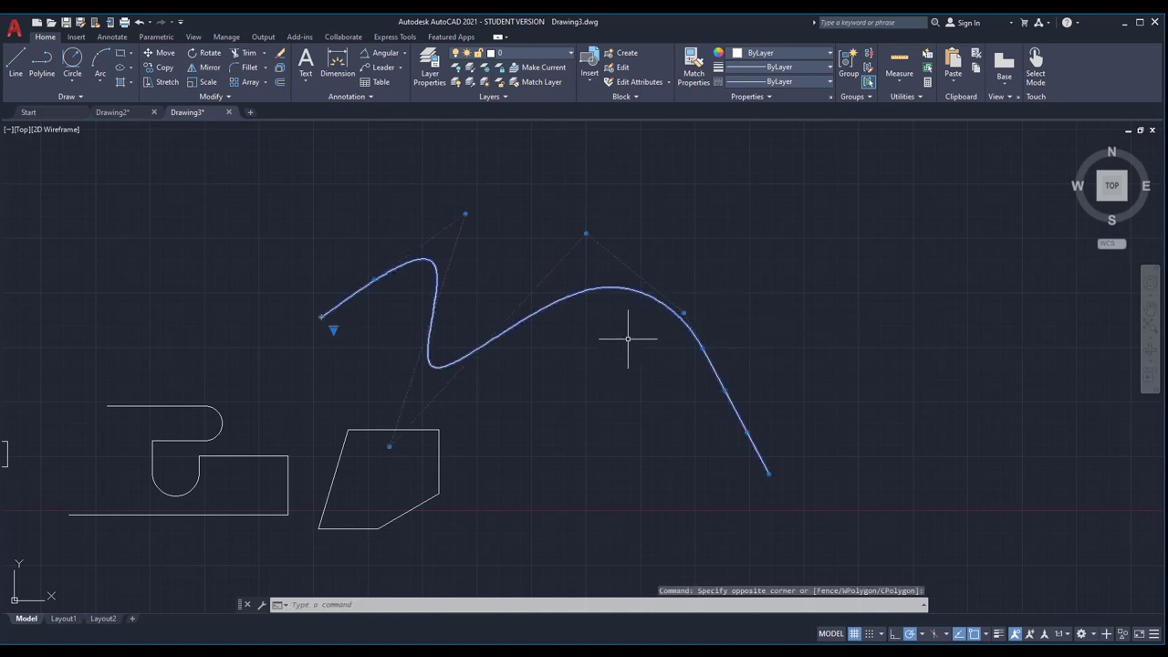
pyautogui.press('Escape')
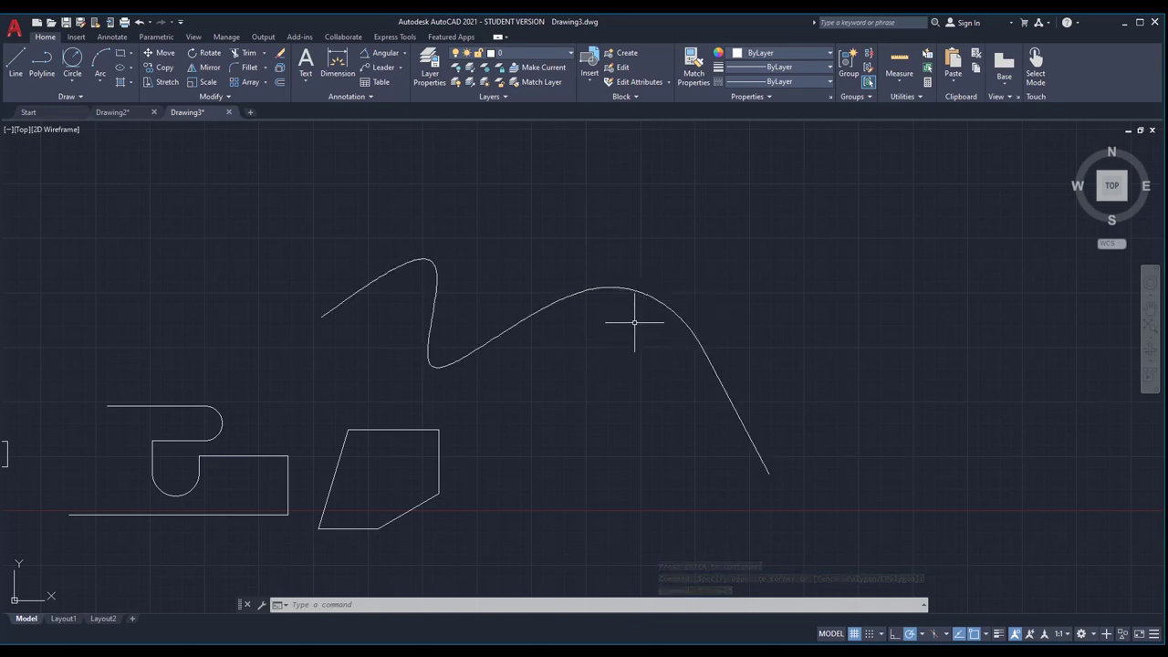
# Step: Undo the listing and the join so the spline and the straight line are separate again
pyautogui.scroll(2, 634, 319)
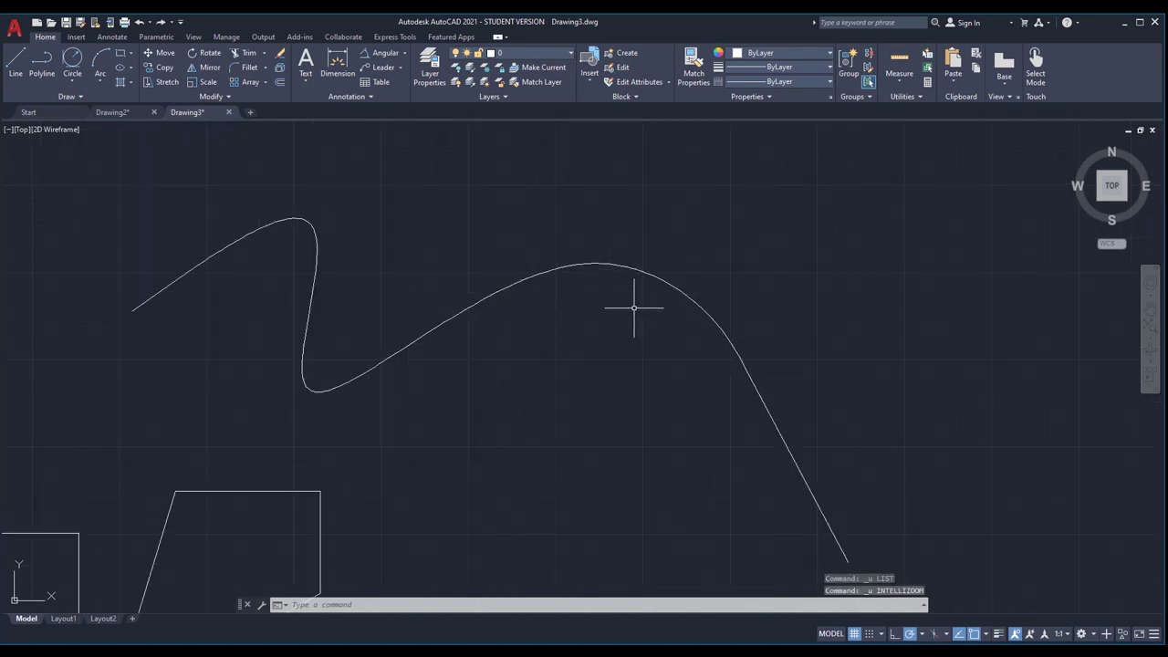
pyautogui.write('j')
pyautogui.press('Return')
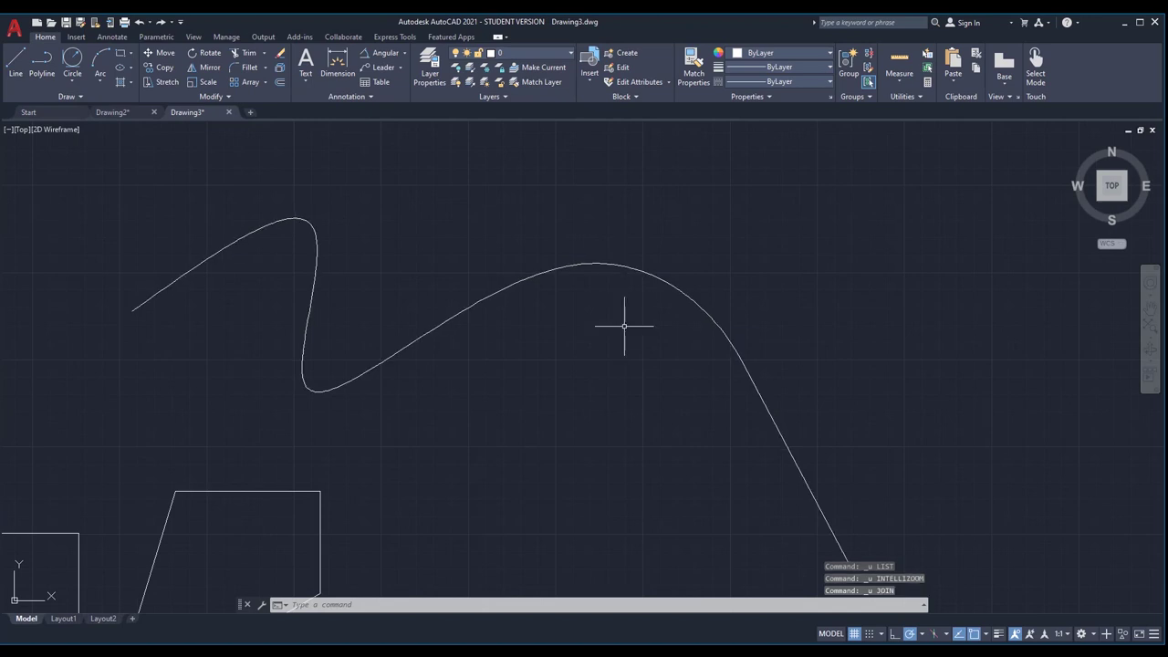
pyautogui.click(635, 269)
pyautogui.press('Escape')
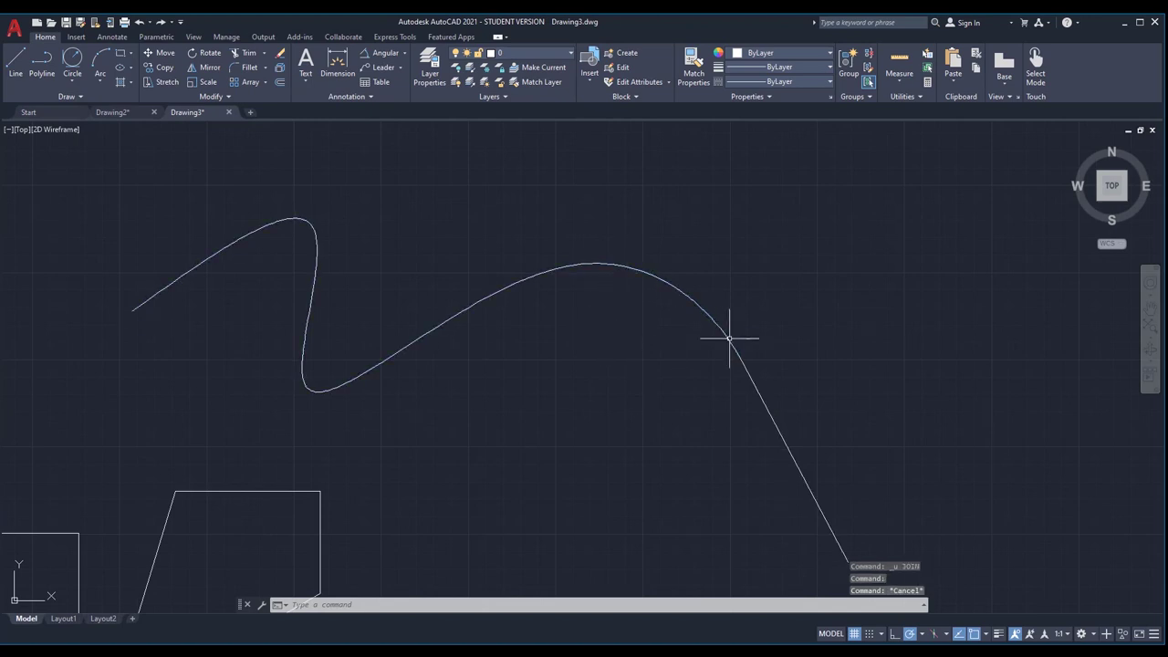
# Step: Set the tangent direction at the spline's free start point so the curve leaves it roughly horizontally
pyautogui.click(165, 285)
pyautogui.moveTo(132, 311)
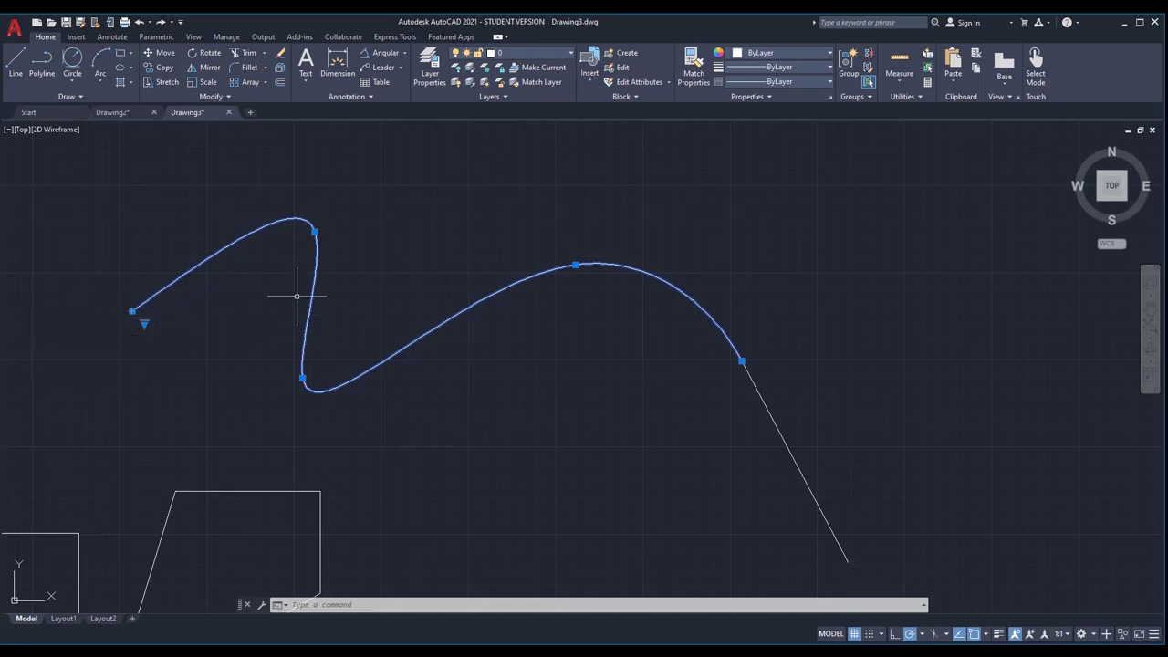
pyautogui.scroll(-2, 297, 296)
pyautogui.scroll(2, 195, 315)
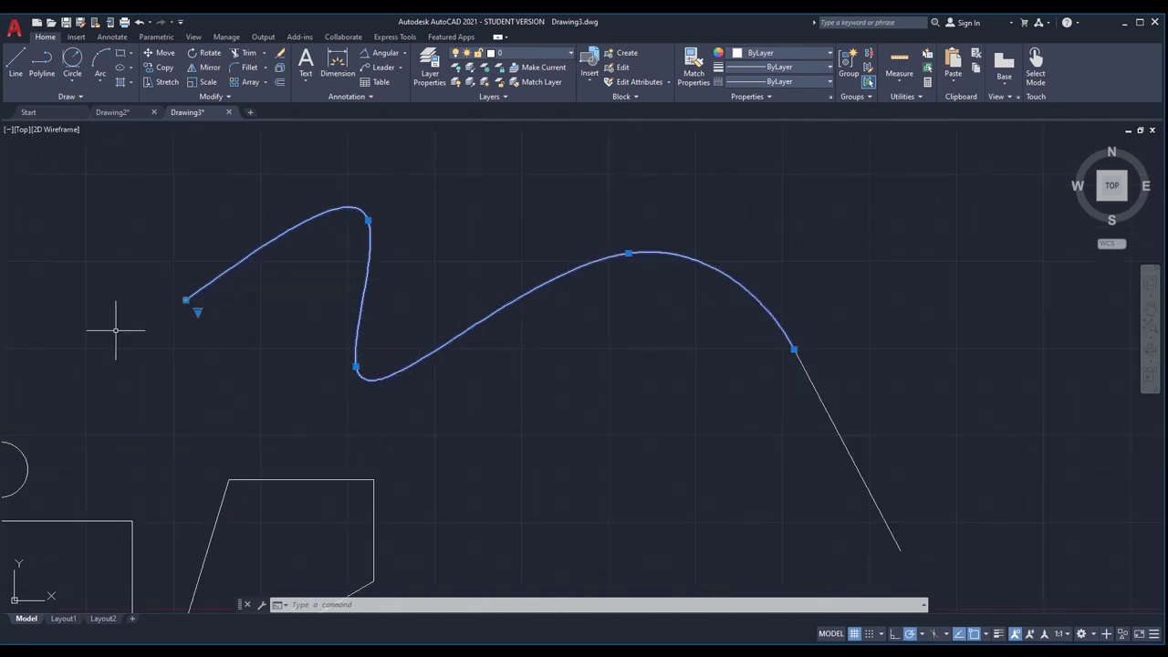
pyautogui.moveTo(185, 299)
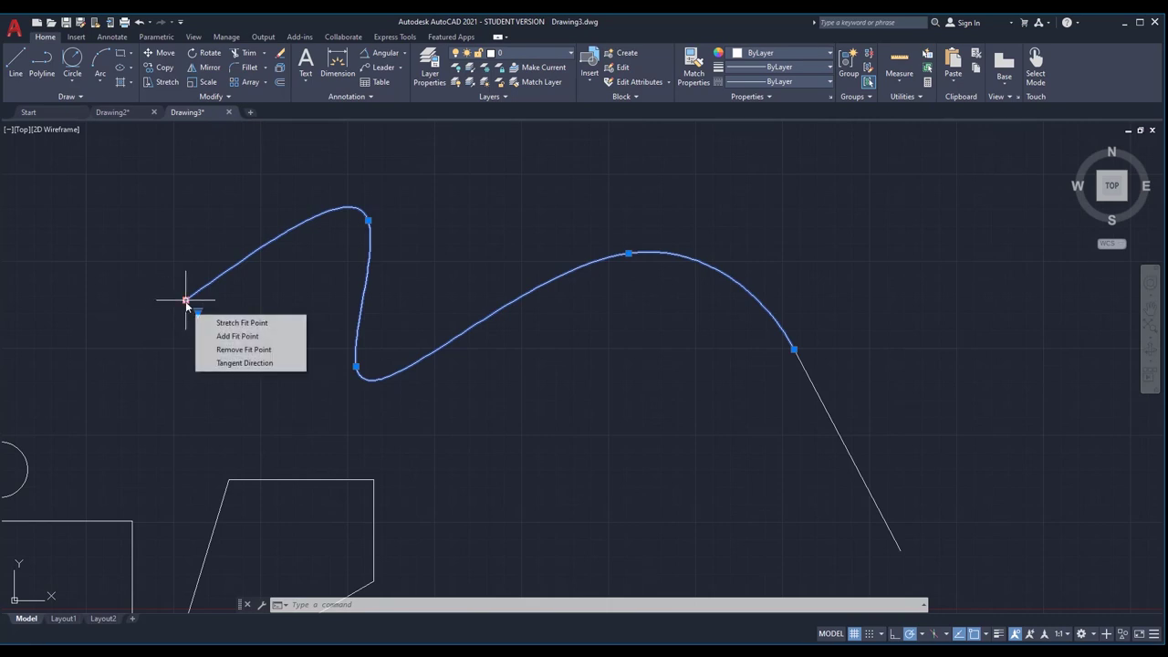
pyautogui.click(255, 362)
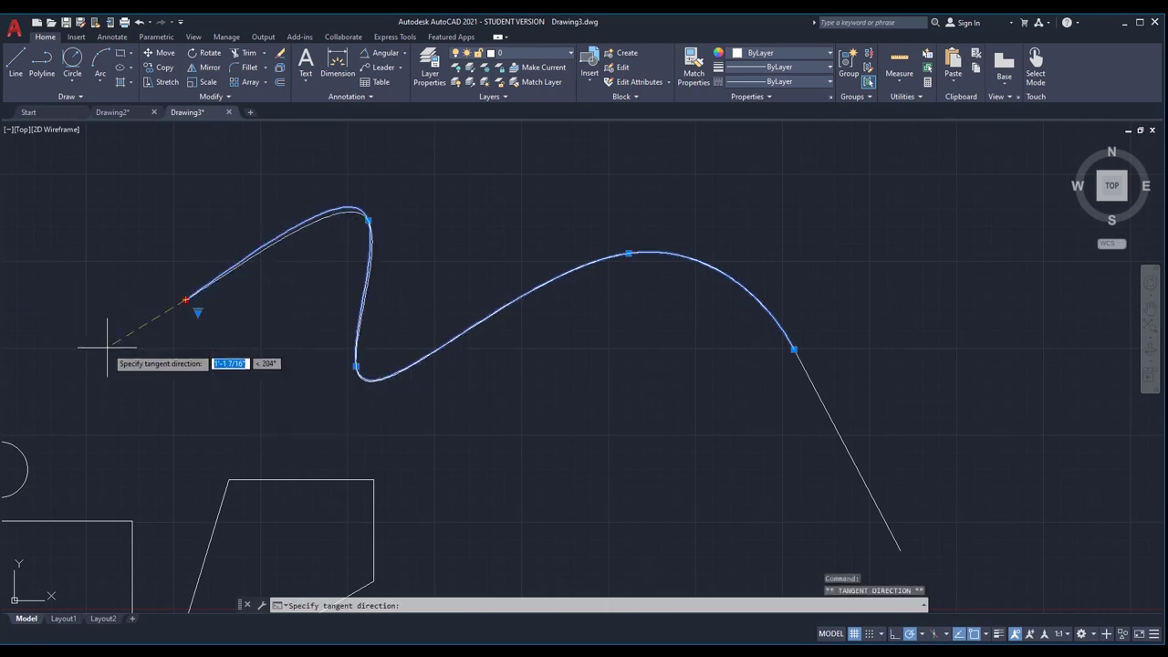
pyautogui.click(73, 303)
pyautogui.press('Escape')
pyautogui.scroll(-2, 536, 263)
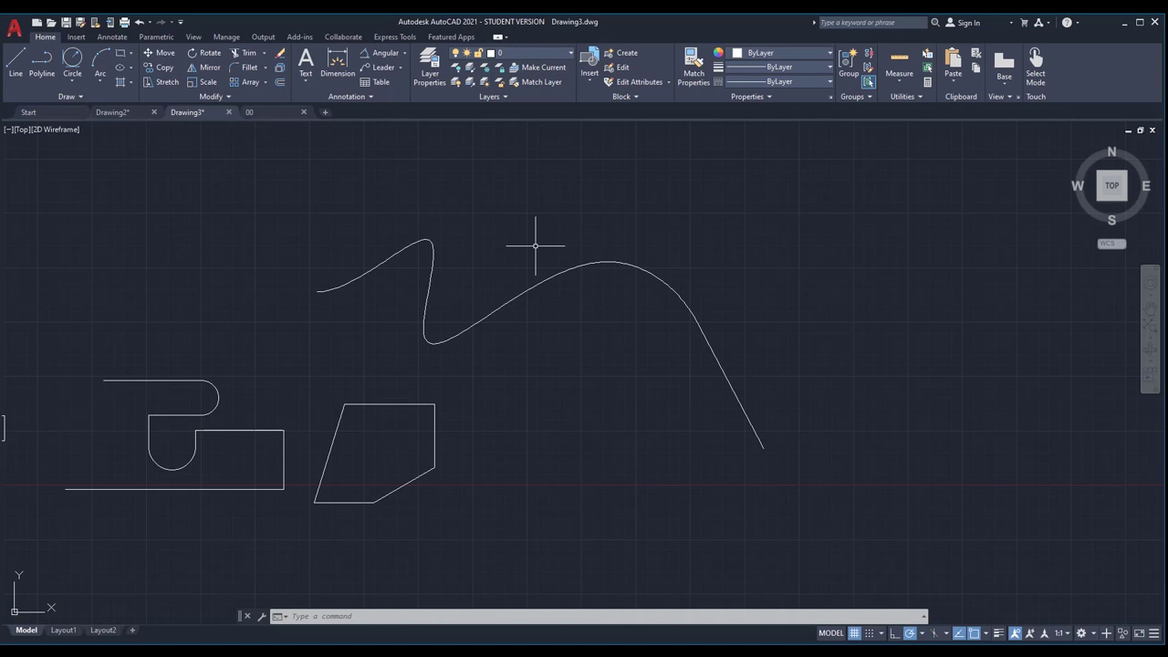
# Step: Switch to the floor plan drawing 00 and look over its layout
pyautogui.click(266, 112)
pyautogui.scroll(-1, 319, 261)
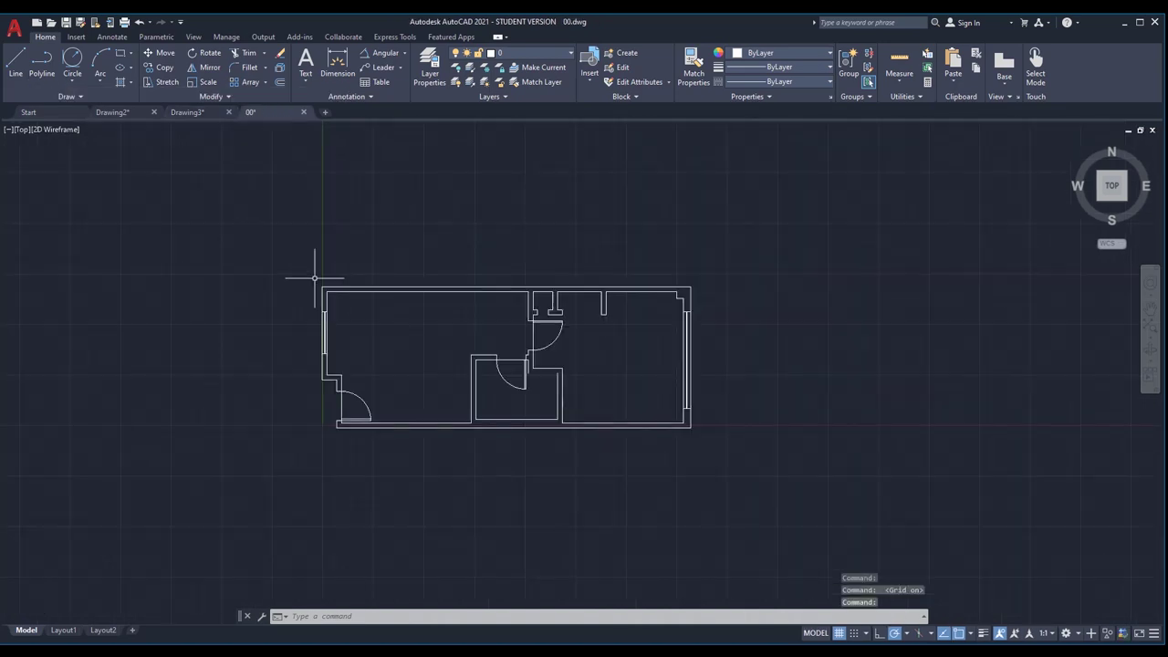
pyautogui.scroll(2, 417, 344)
pyautogui.scroll(-1, 353, 338)
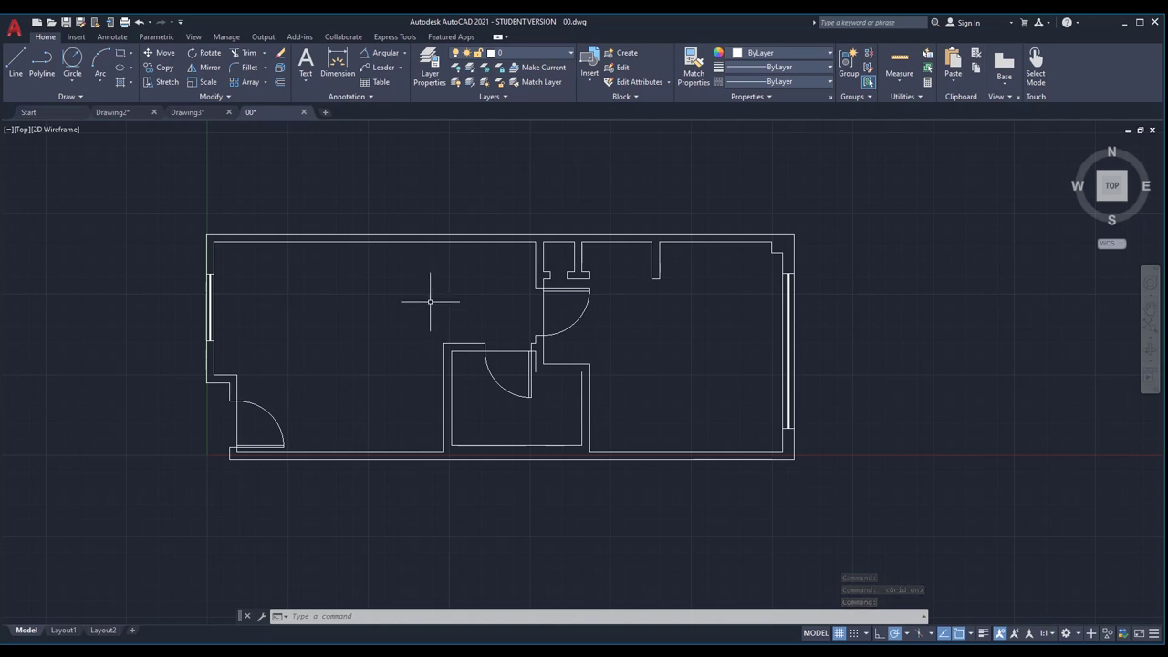
# Step: Close the gap in the small inner room's outline with a line between the two open wall ends
pyautogui.scroll(4, 589, 379)
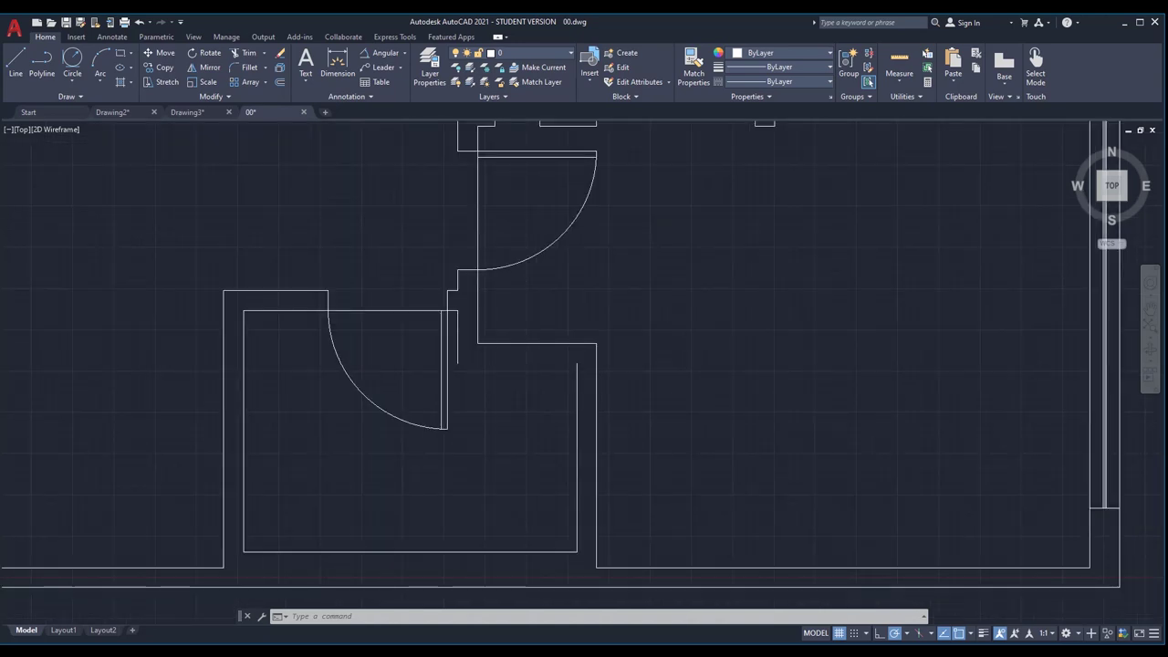
pyautogui.write('l')
pyautogui.press('Return')
pyautogui.click(576, 363)
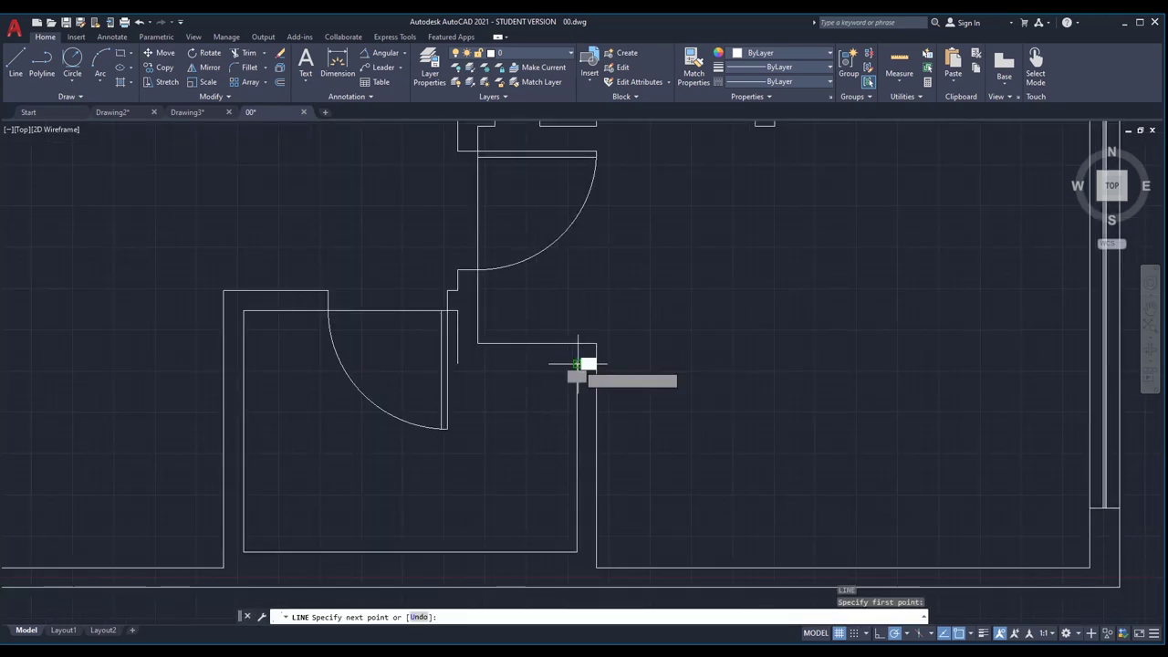
pyautogui.click(457, 364)
pyautogui.press('Return')
pyautogui.scroll(-4, 556, 338)
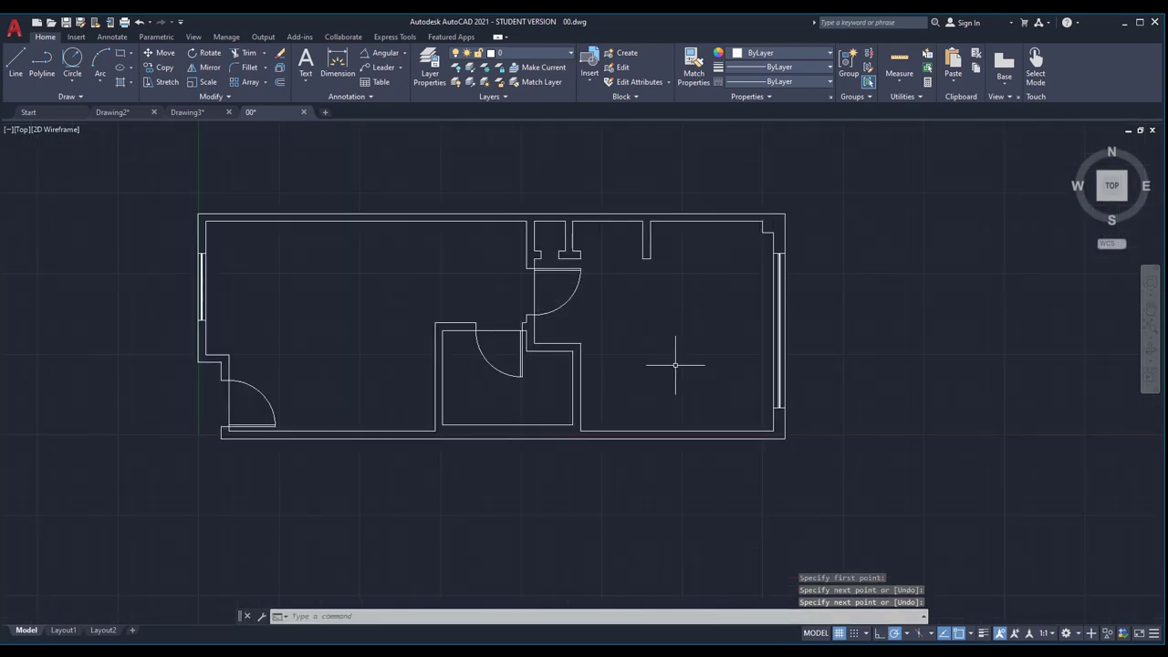
pyautogui.scroll(-2, 675, 365)
pyautogui.scroll(2, 653, 351)
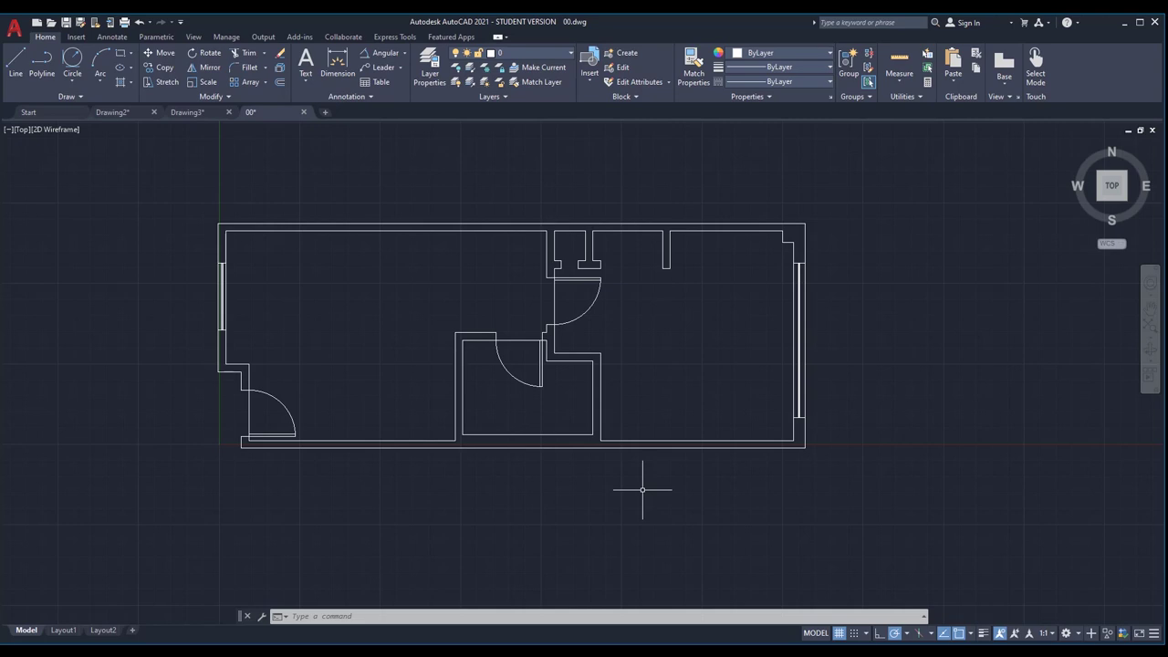
pyautogui.write('h')
pyautogui.press('Return')
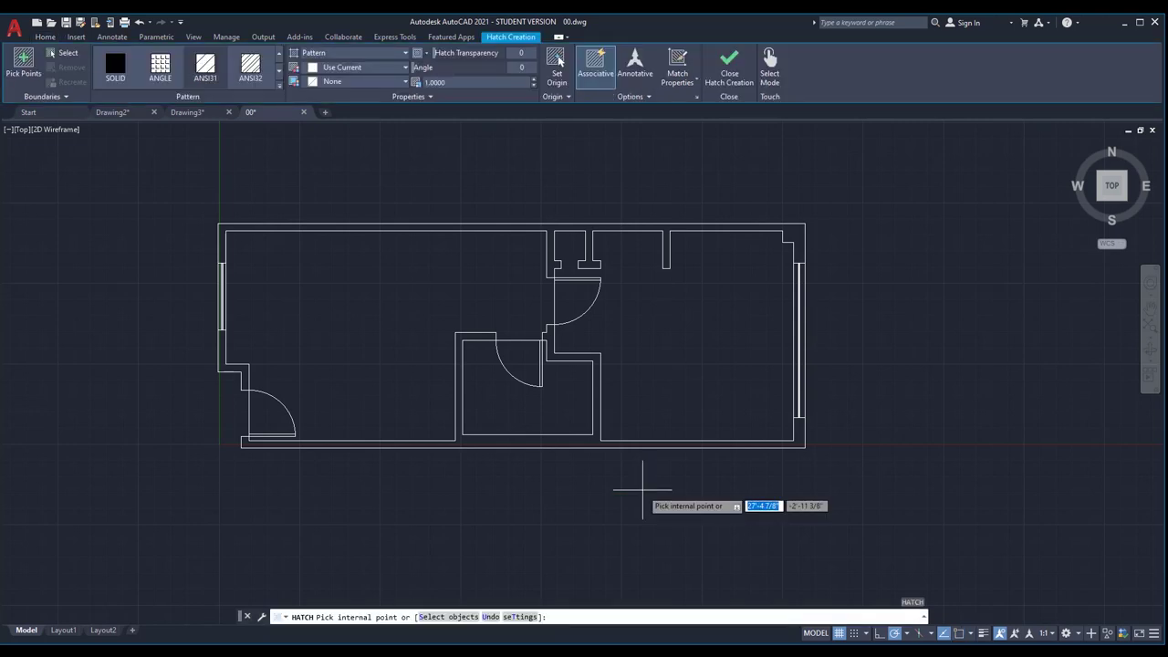
pyautogui.press('Escape')
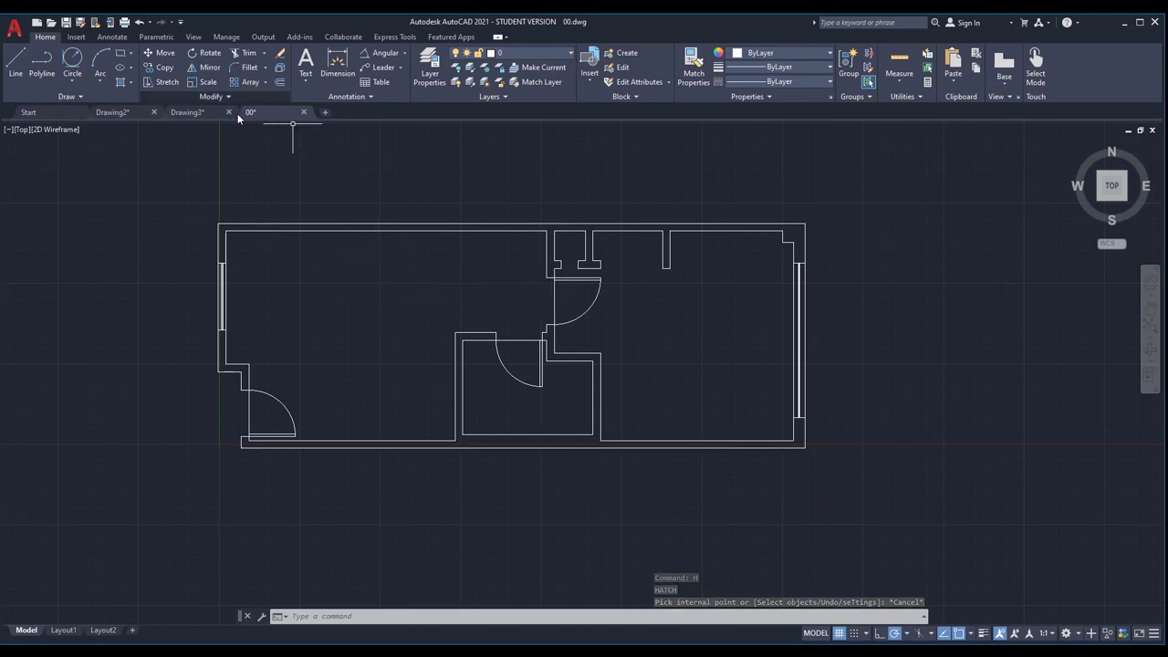
pyautogui.click(132, 83)
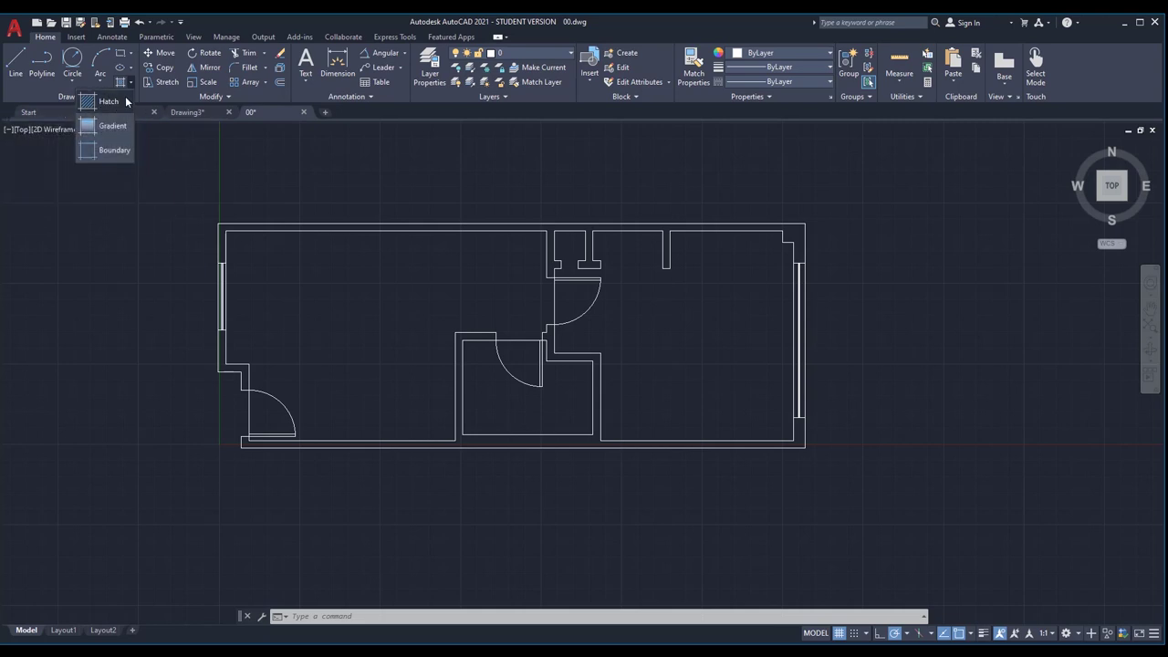
pyautogui.click(109, 102)
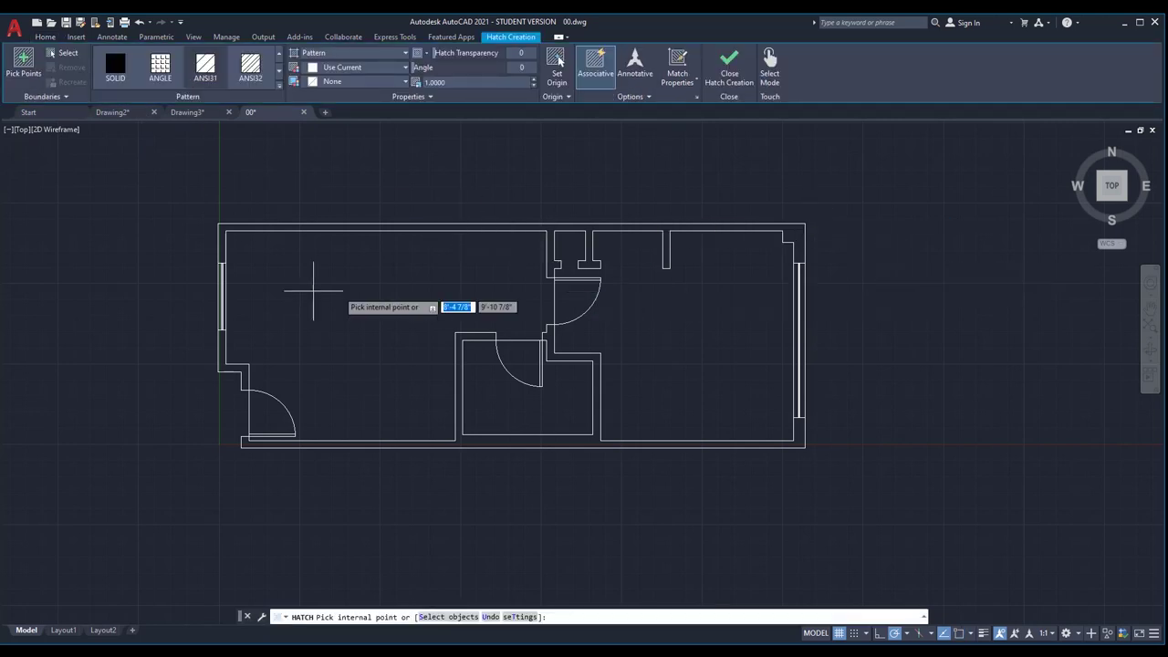
pyautogui.click(244, 299)
pyautogui.scroll(-2, 235, 299)
pyautogui.scroll(3, 626, 287)
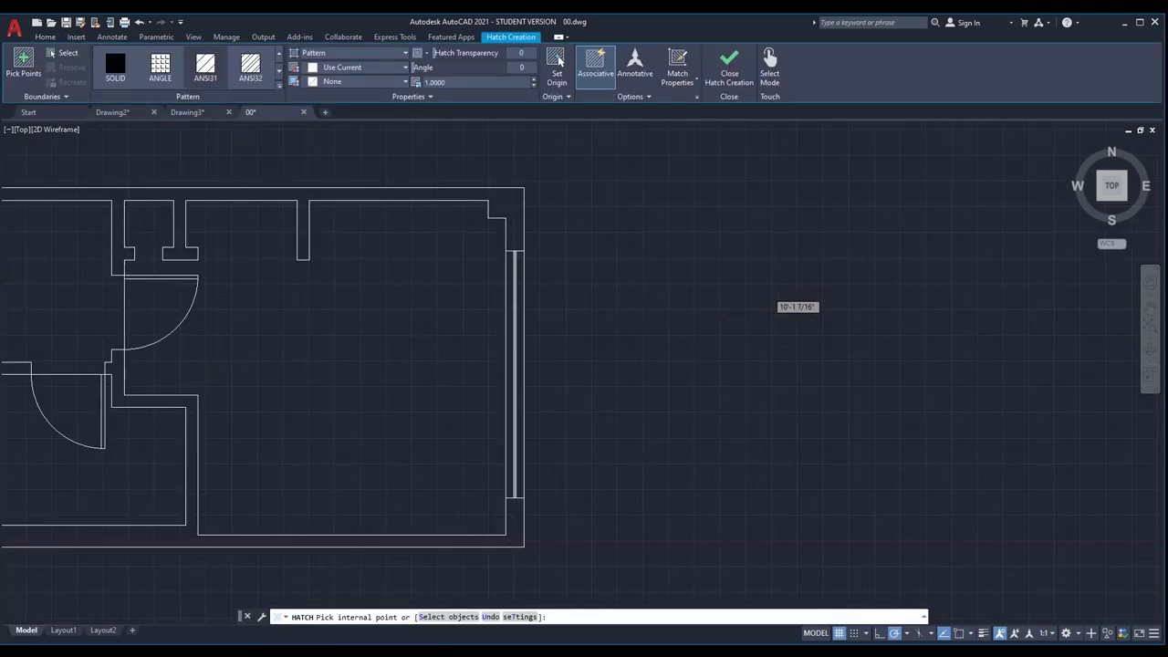
pyautogui.press('Escape')
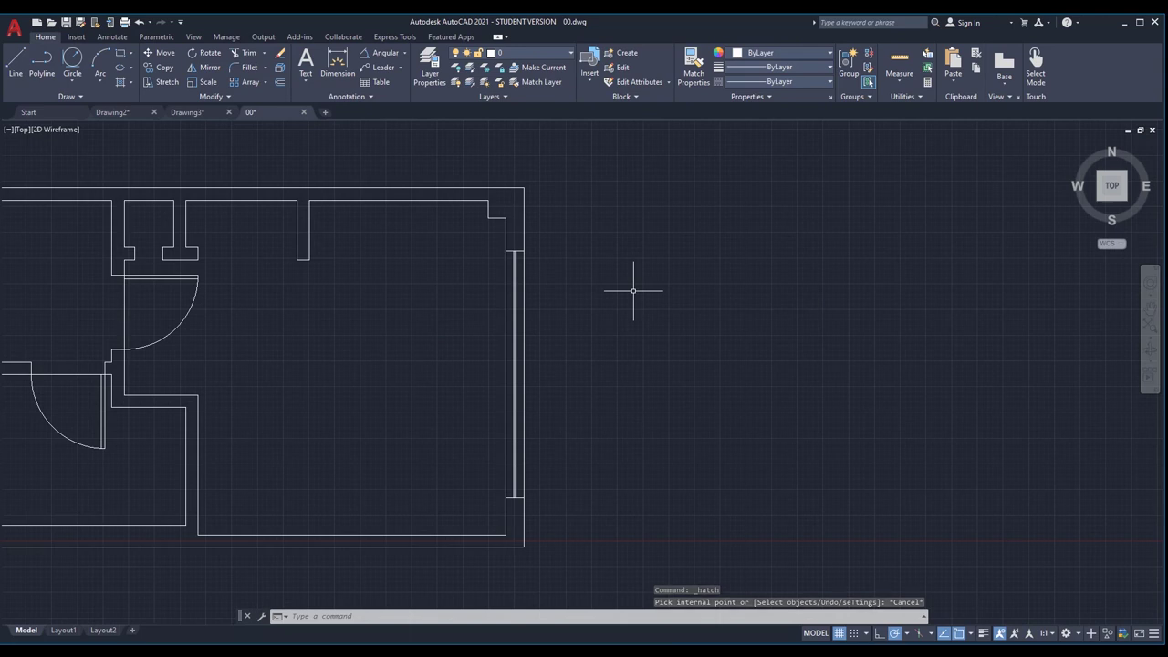
# Step: Draw a tall, narrow rectangle in the empty area to the right of the floor plan with the Rectangle command
pyautogui.write('rec')
pyautogui.press('Return')
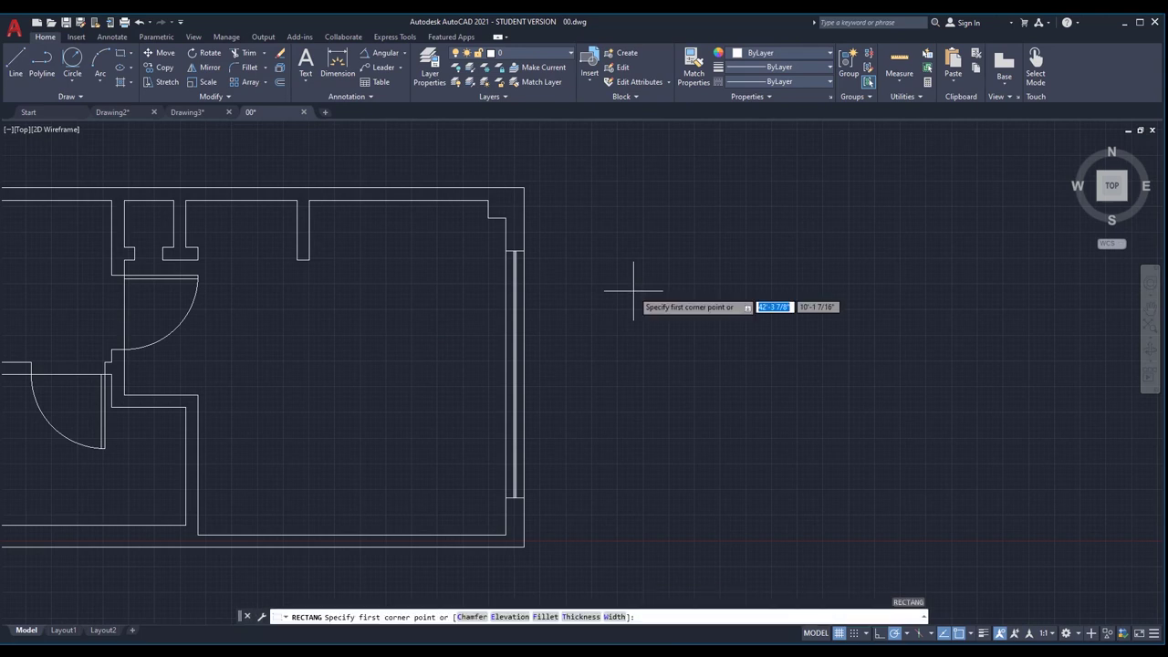
pyautogui.click(689, 195)
pyautogui.click(747, 517)
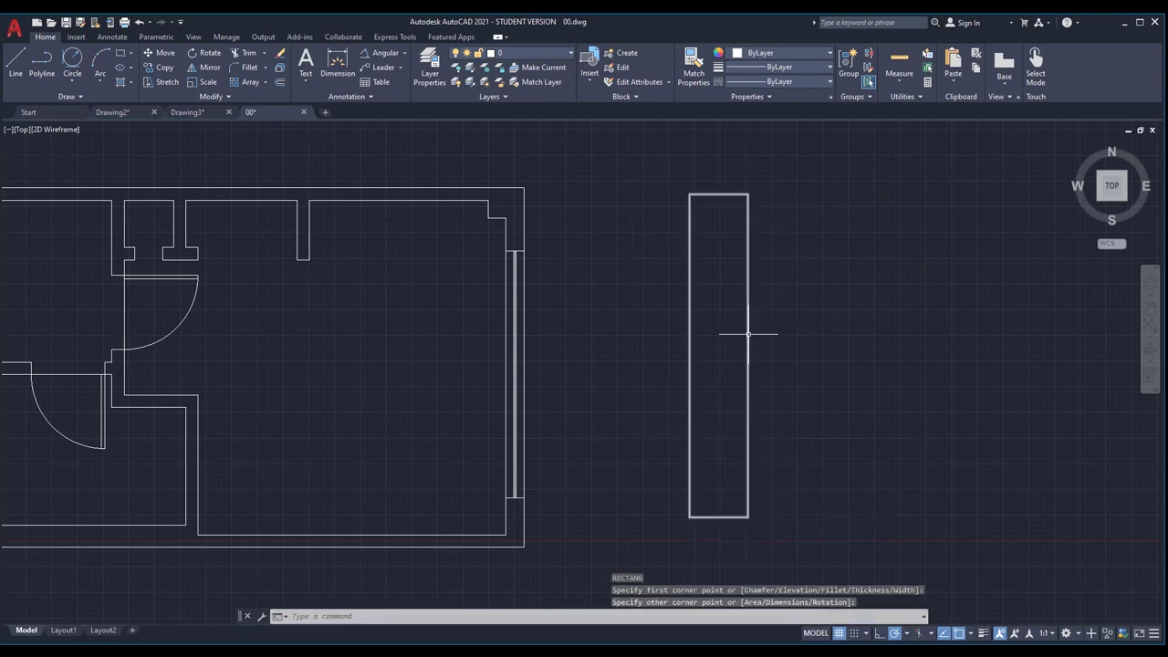
pyautogui.press('Escape')
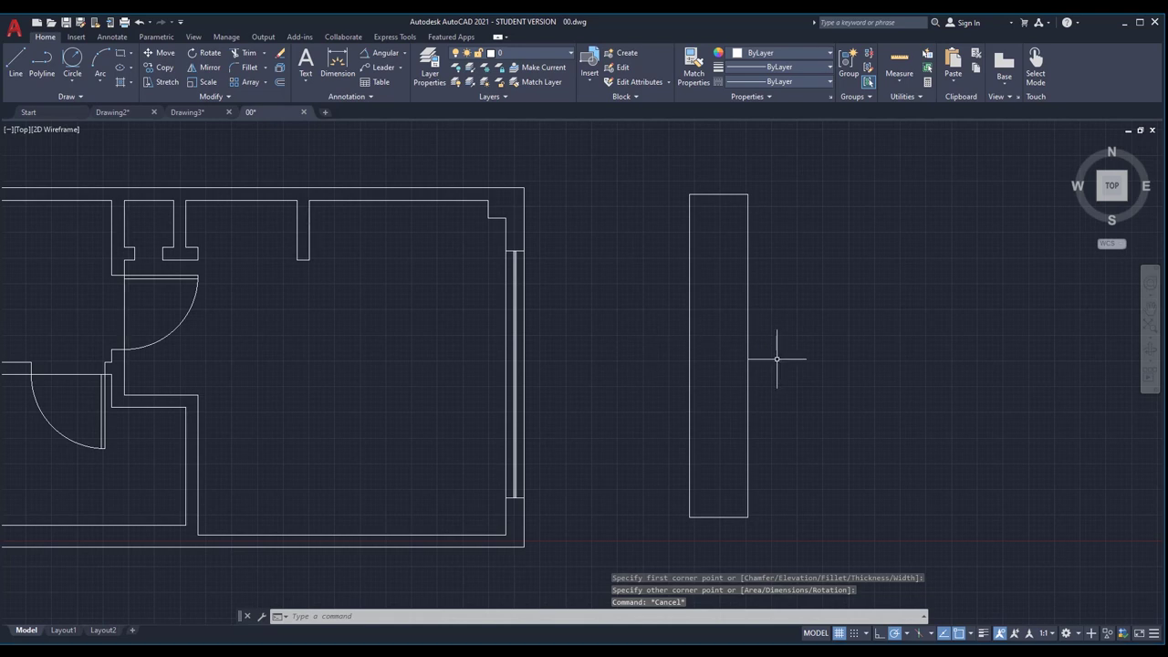
# Step: Draw a second tall, narrow rectangle of similar size beside the first from four orthogonal line segments
pyautogui.write('l')
pyautogui.press('Return')
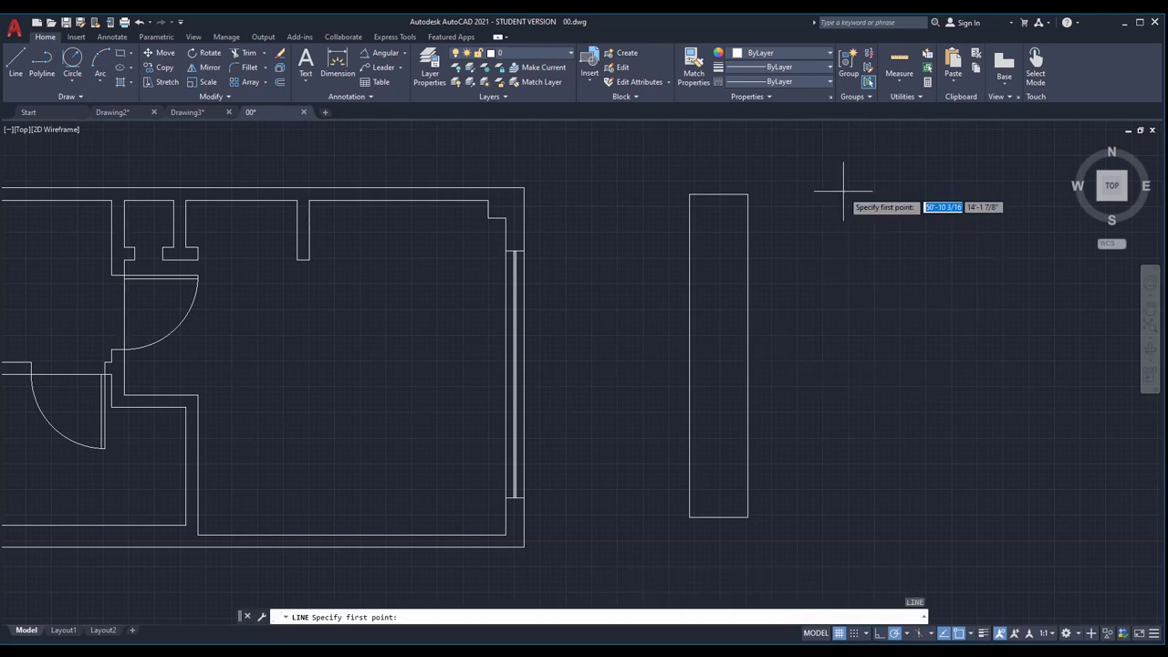
pyautogui.click(824, 194)
pyautogui.click(874, 194)
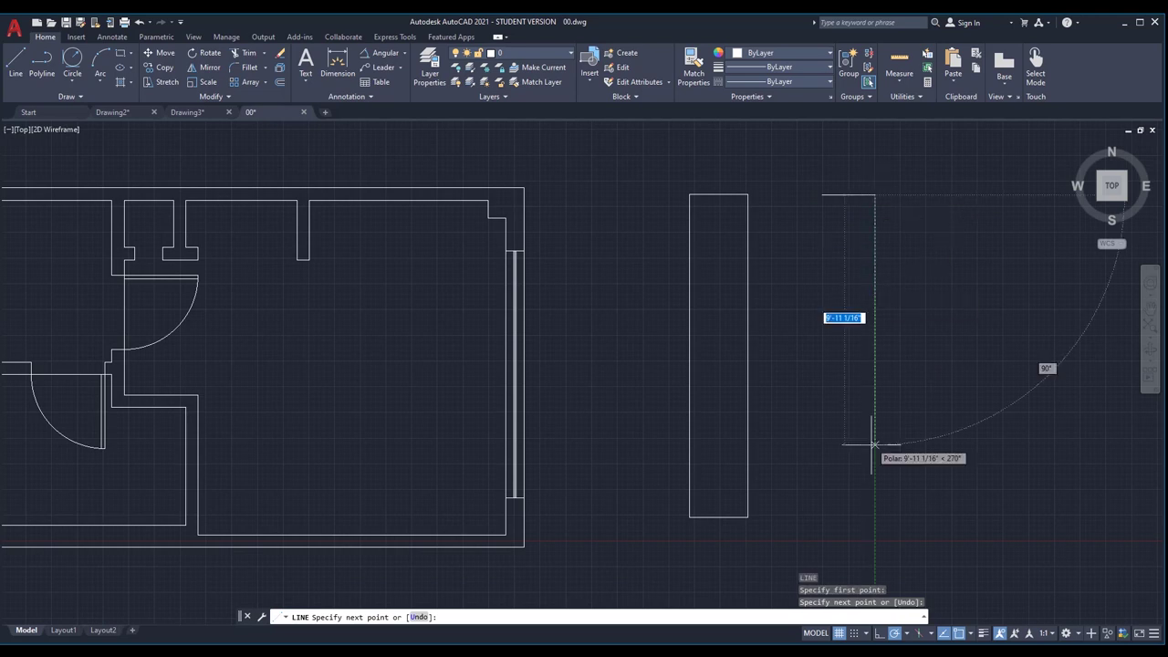
pyautogui.click(875, 513)
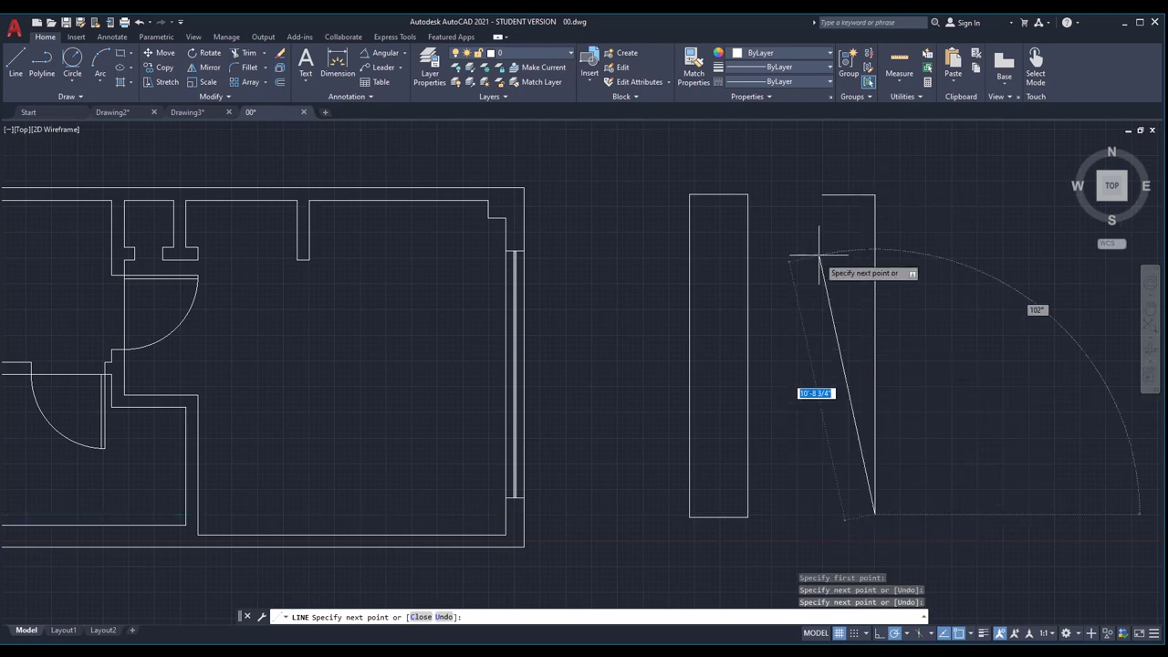
pyautogui.press('F8')
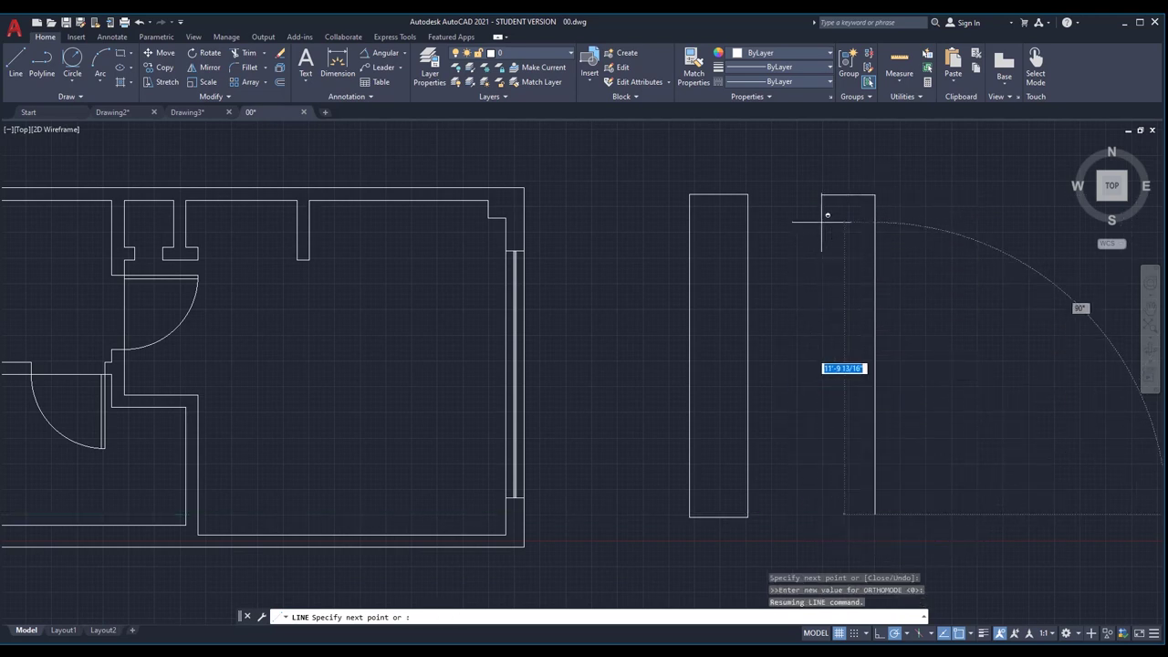
pyautogui.click(823, 513)
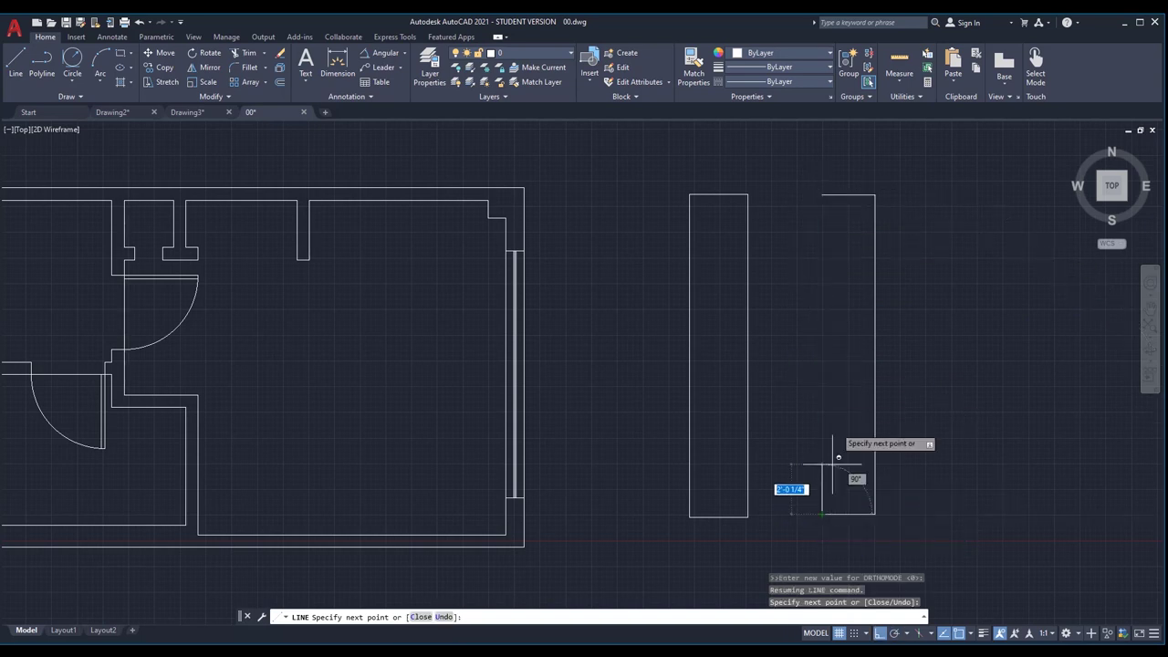
pyautogui.click(822, 194)
pyautogui.press('Return')
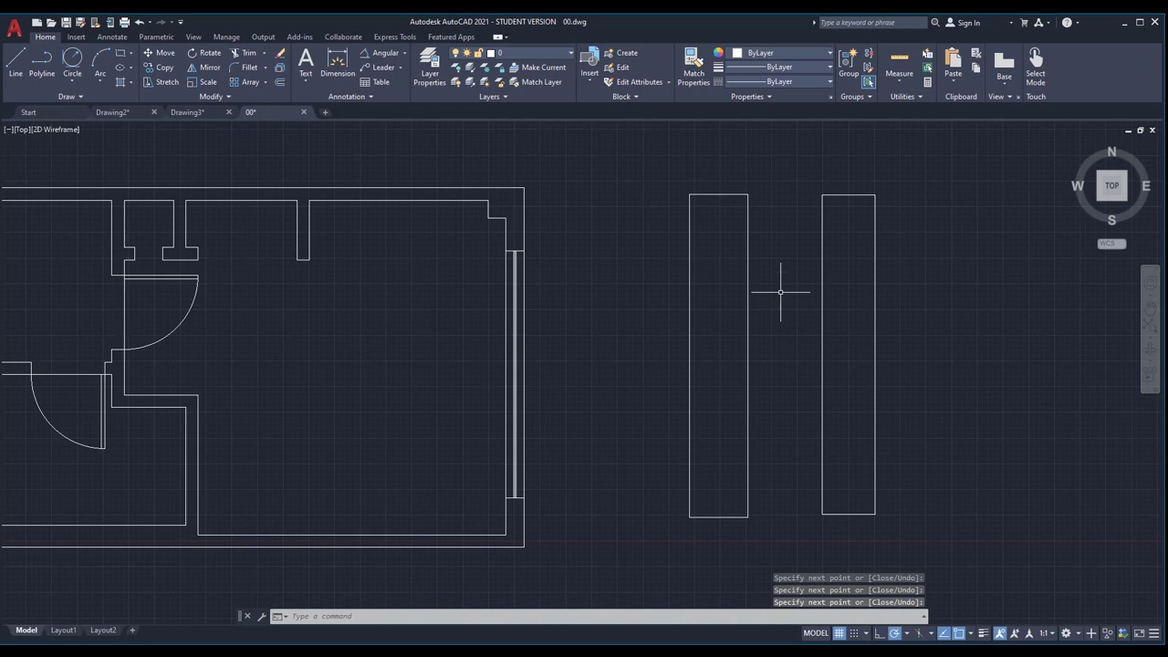
# Step: Try hatching the left rectangle by picking a point inside its boundary, and undo the hatch
pyautogui.write('h')
pyautogui.press('Return')
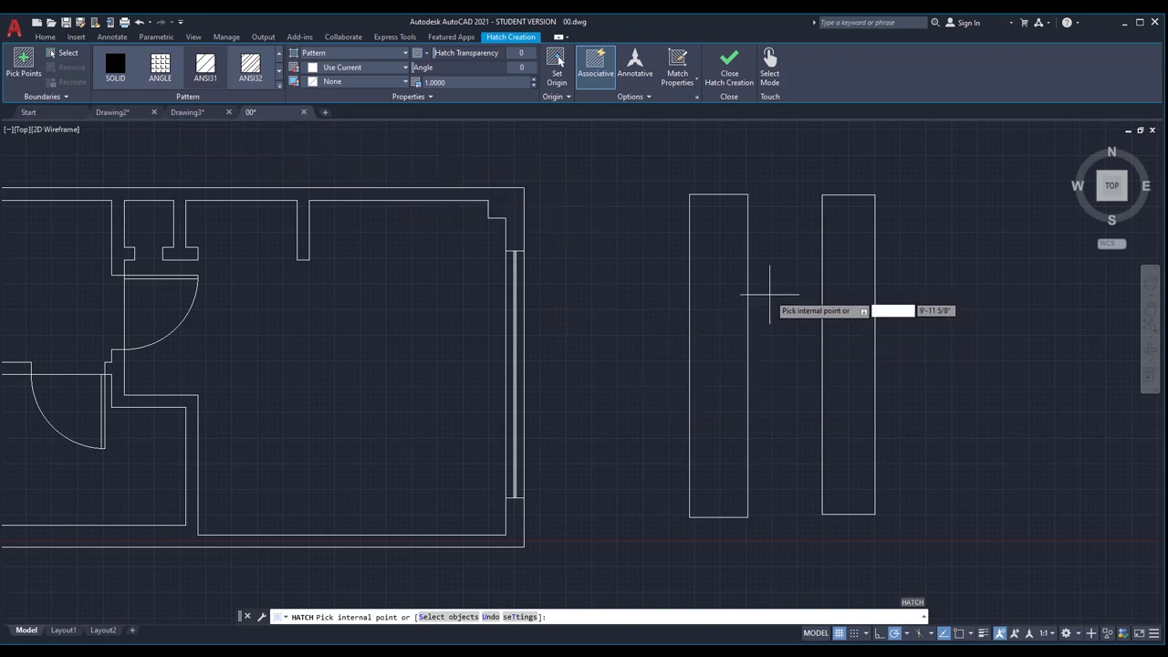
pyautogui.click(722, 310)
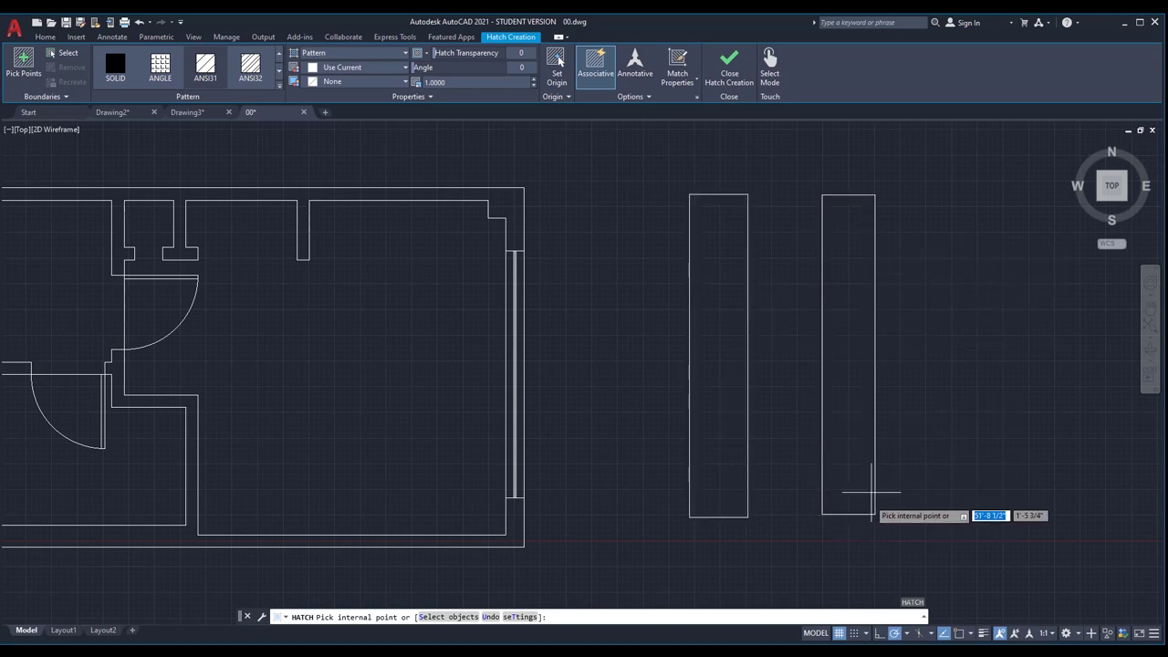
pyautogui.click(849, 301)
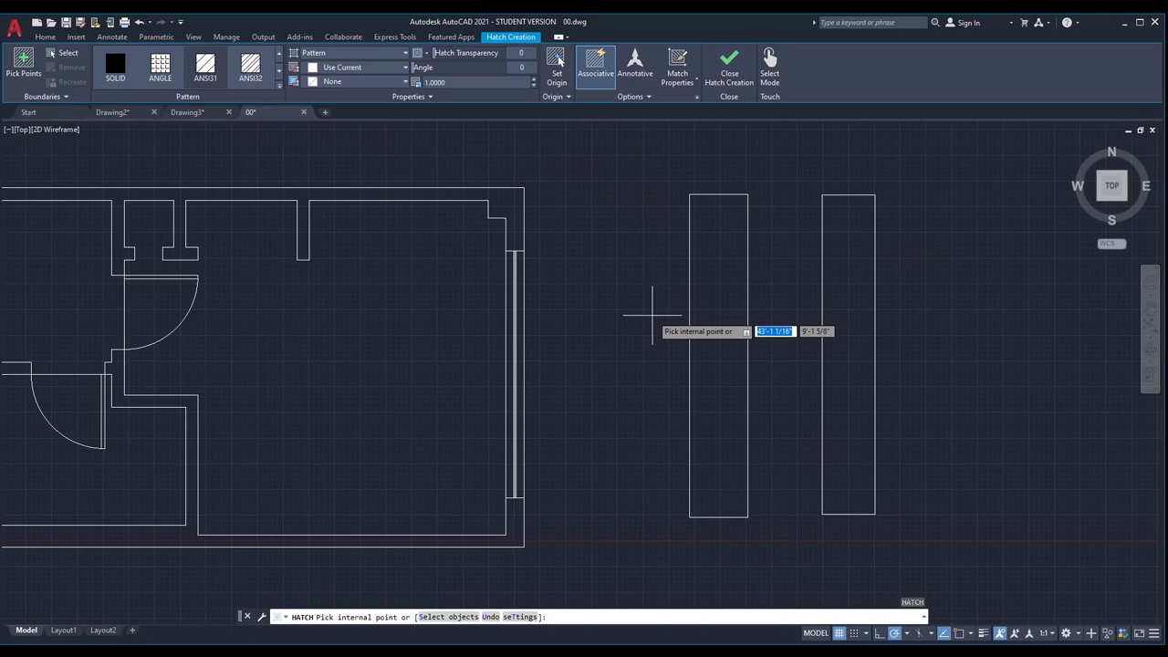
pyautogui.click(23, 73)
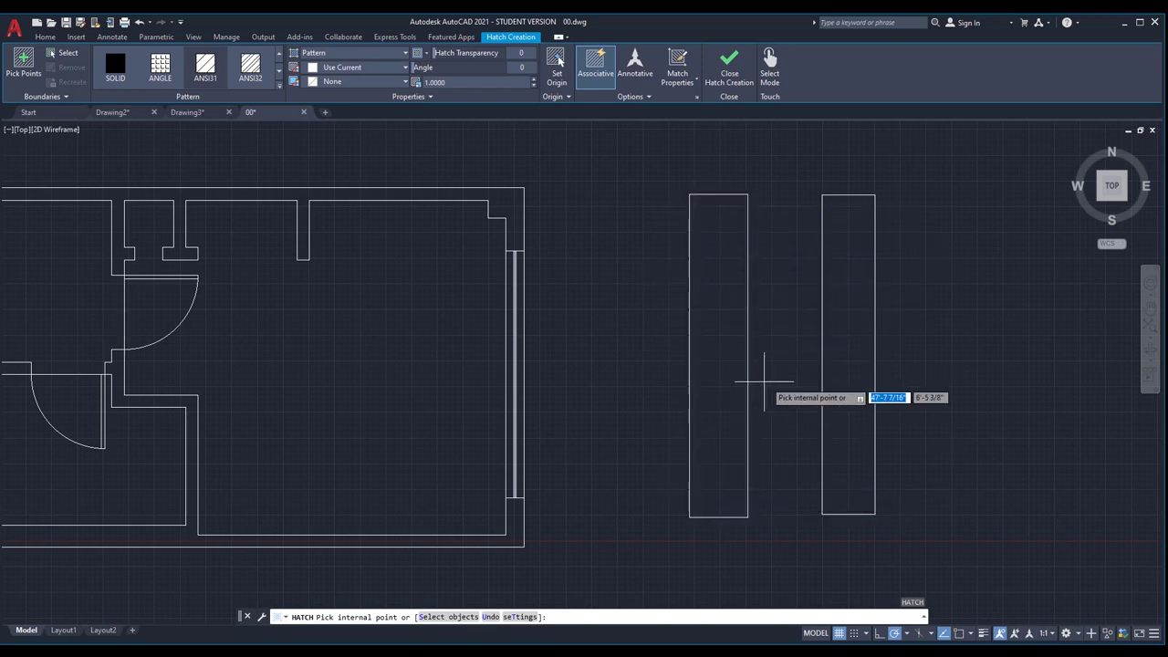
pyautogui.click(721, 339)
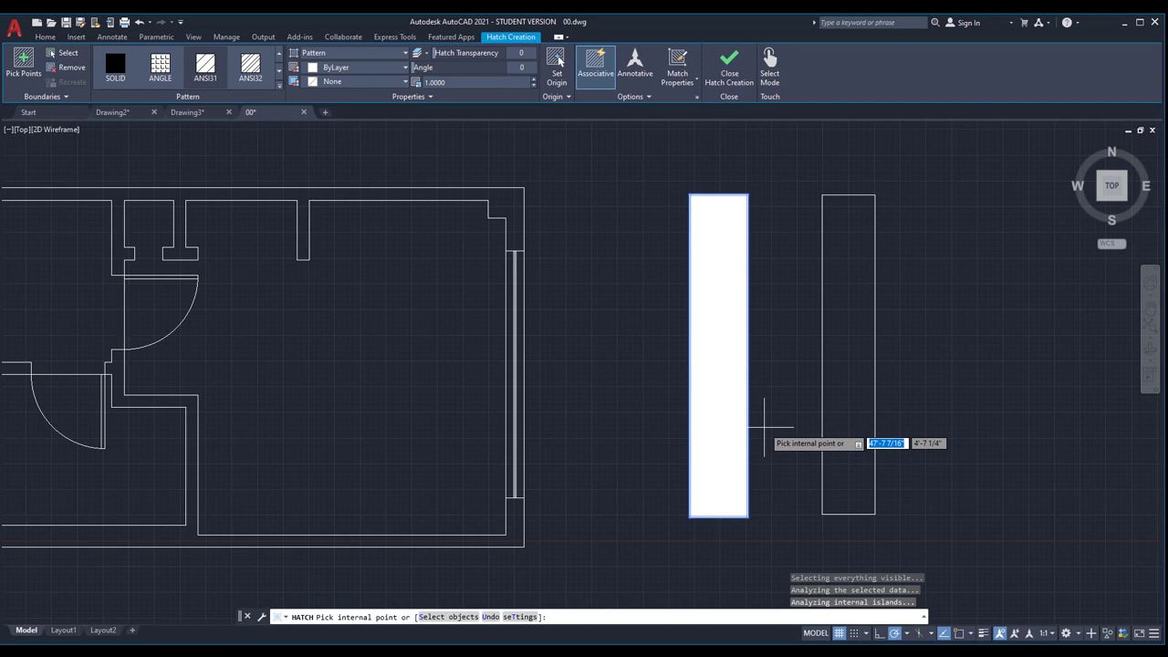
pyautogui.press('Return')
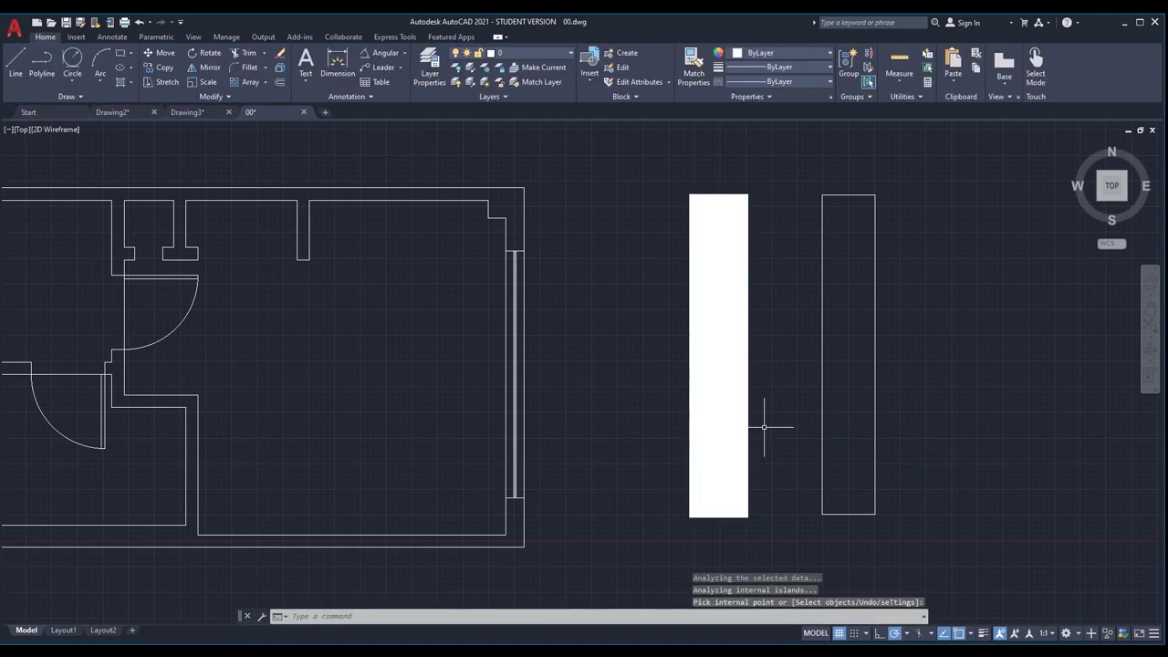
pyautogui.hotkey('ctrl', 'z')
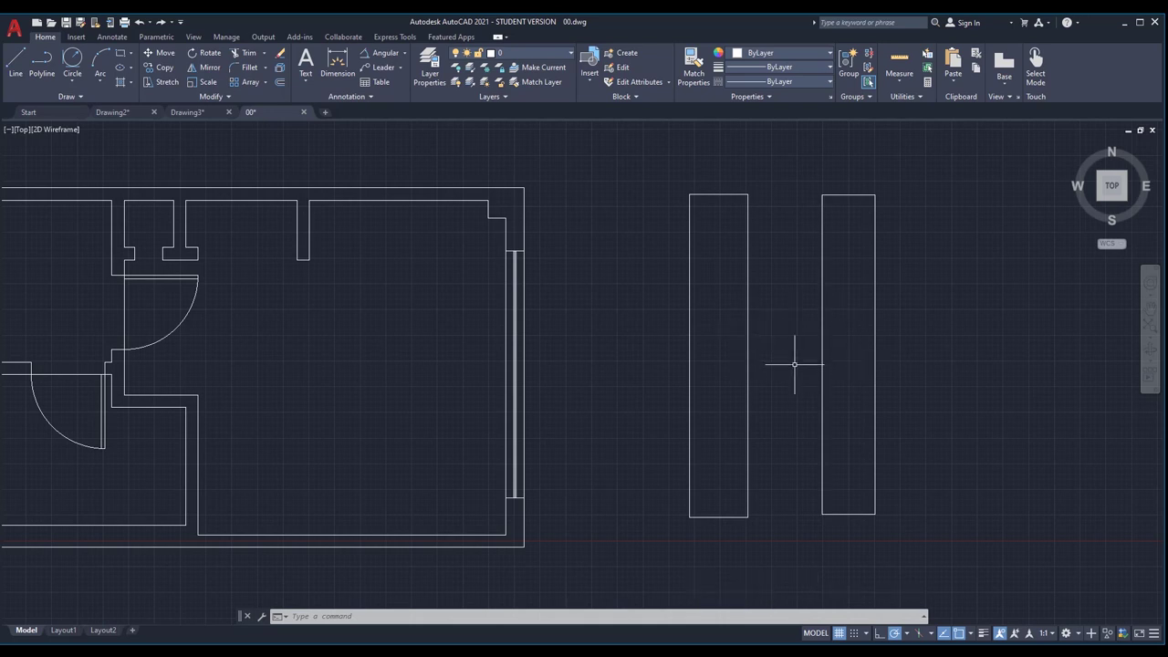
# Step: Hatch both tall rectangles in one hatch by picking a point inside each boundary
pyautogui.press('Return')
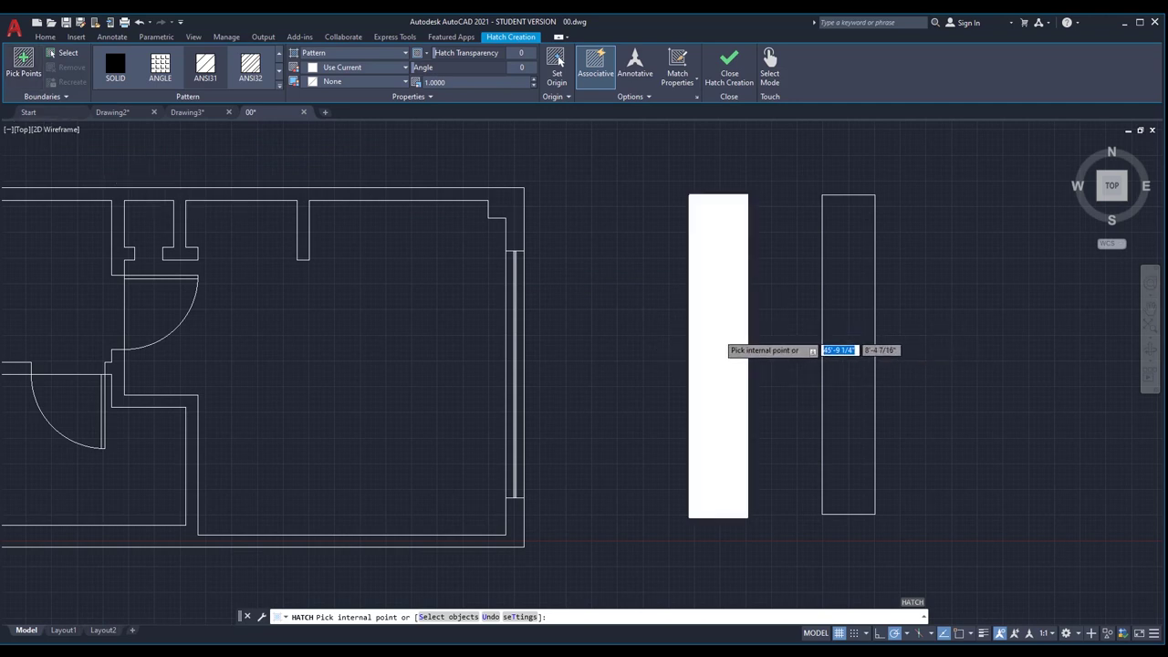
pyautogui.click(717, 335)
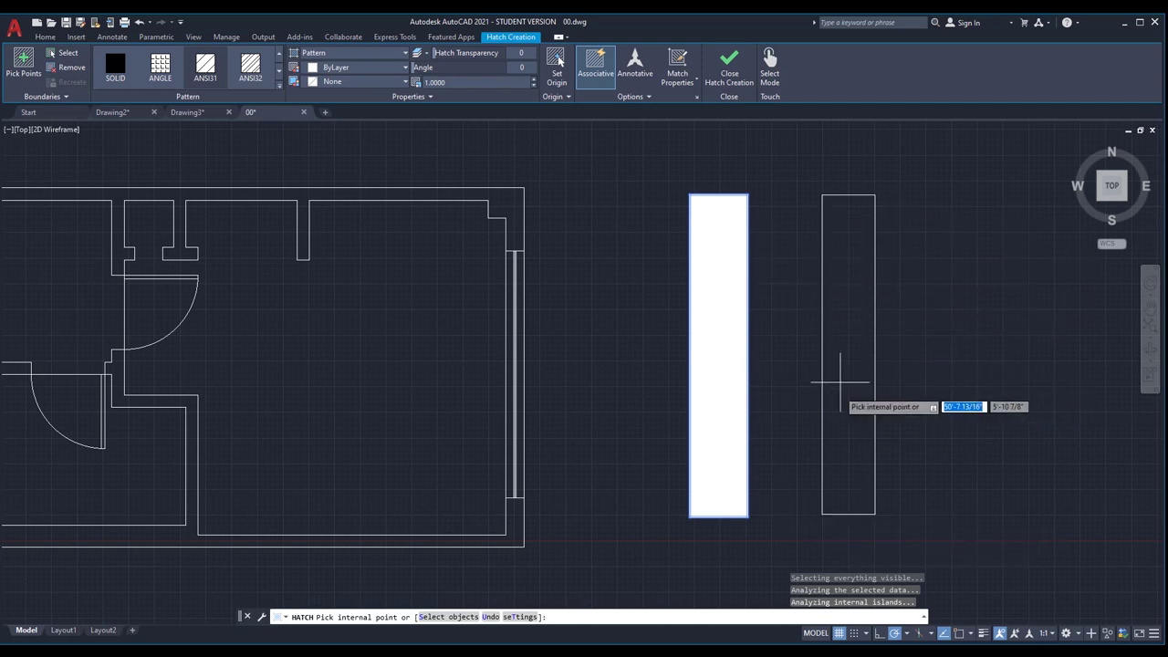
pyautogui.click(847, 317)
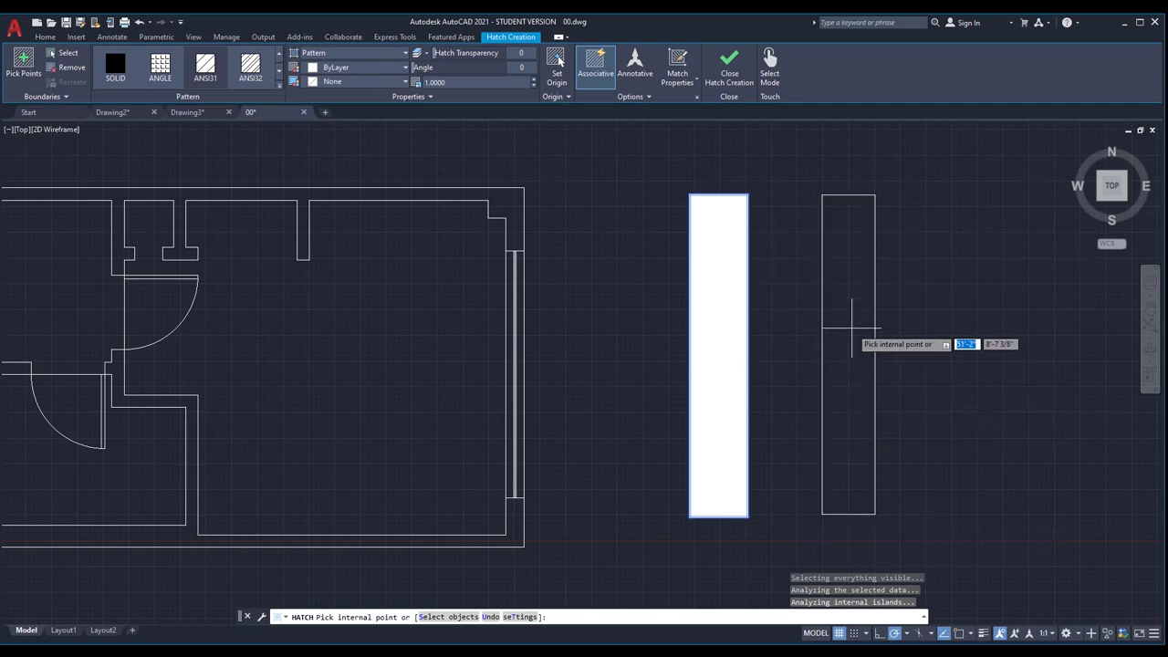
pyautogui.click(848, 324)
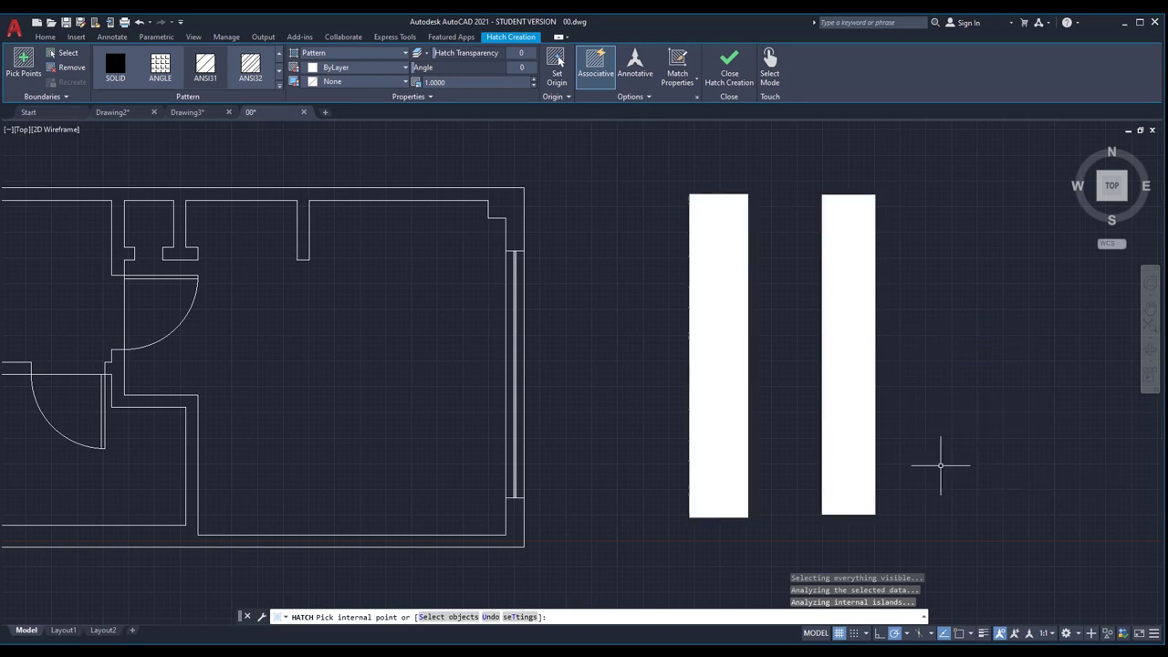
pyautogui.press('Return')
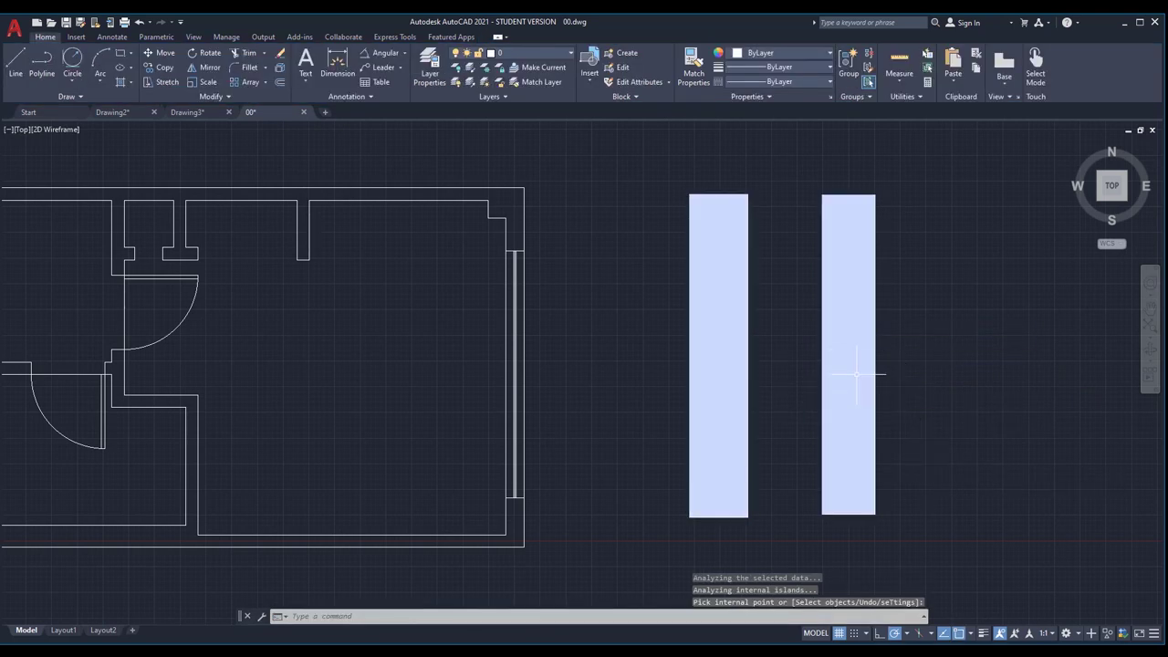
# Step: Erase the shared hatch of the two rectangles, and undo both the erasure and the hatching
pyautogui.click(850, 297)
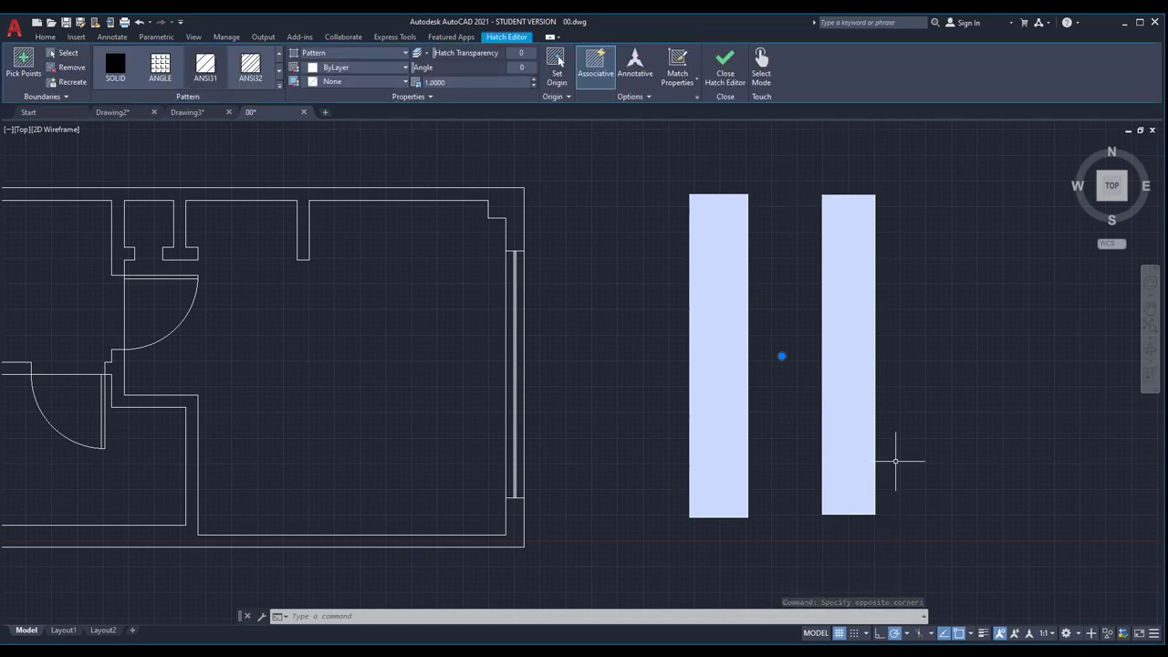
pyautogui.press('Delete')
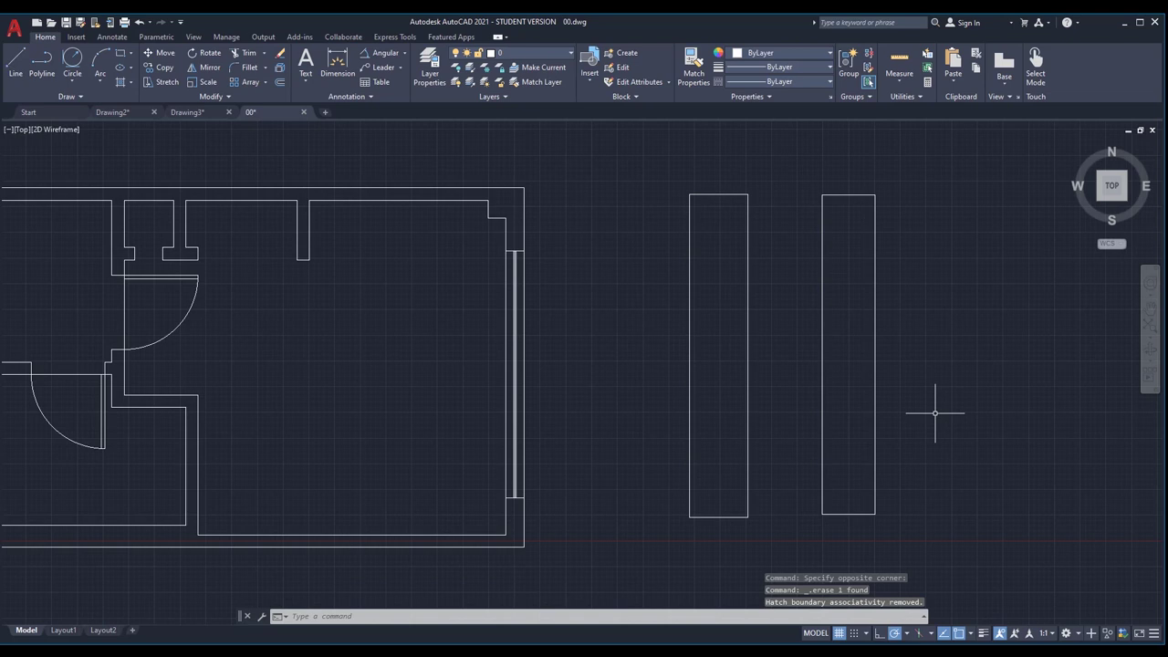
pyautogui.hotkey('ctrl', 'z')
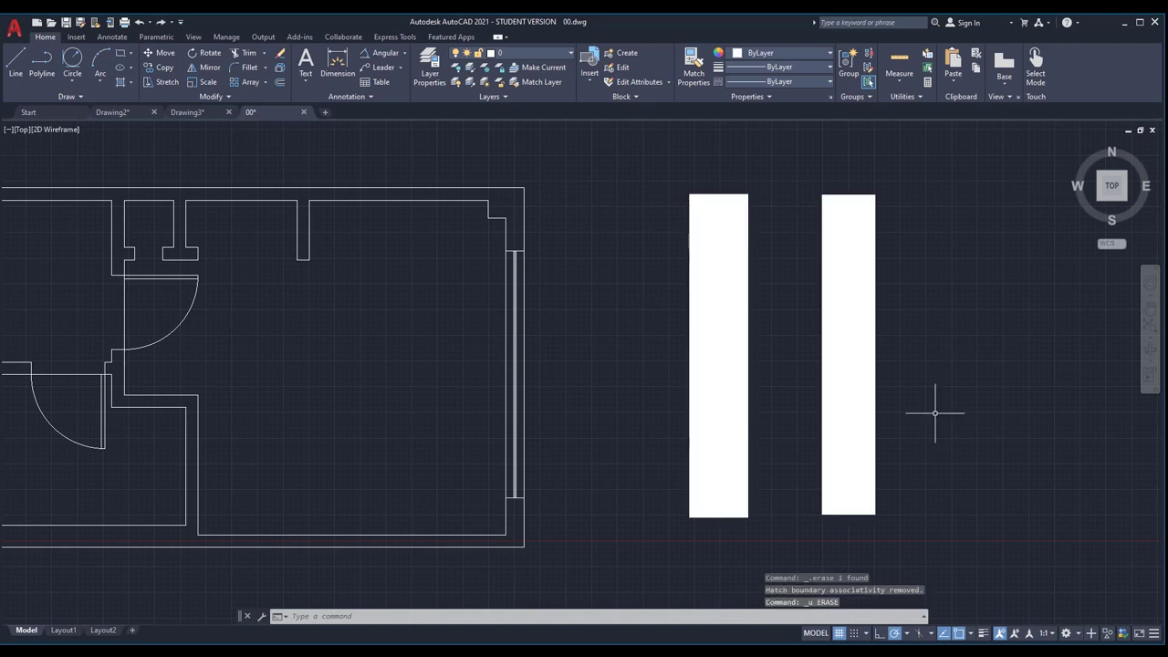
pyautogui.hotkey('ctrl', 'z')
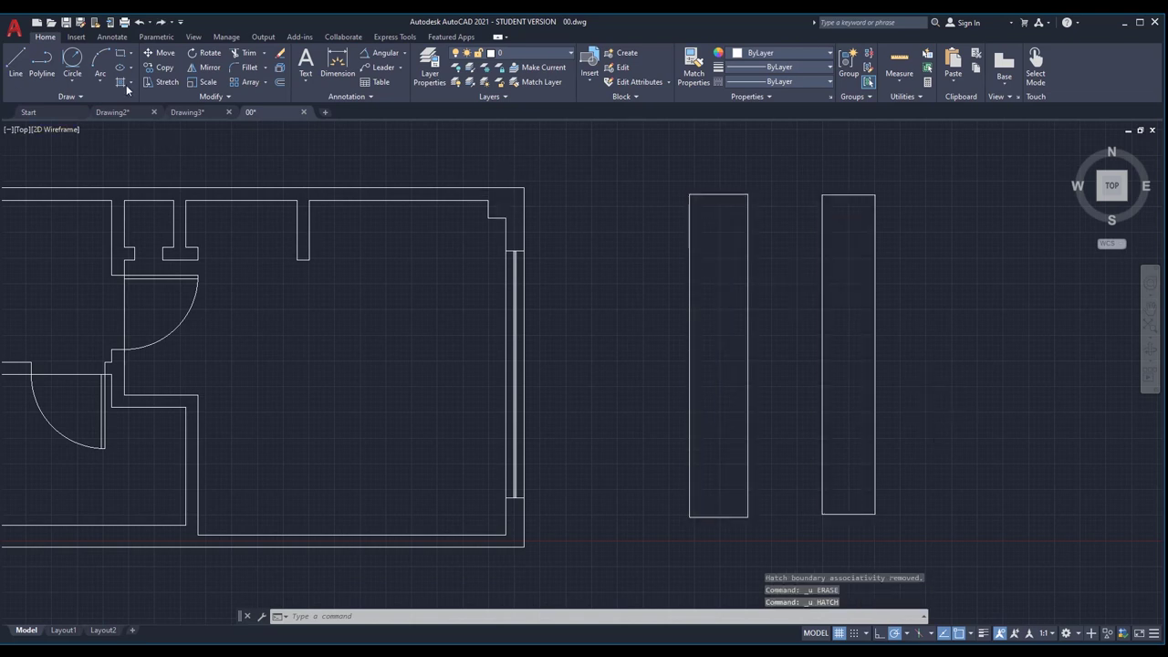
# Step: Start a new hatch and pick a point inside each of the two tall rectangles
pyautogui.write('h')
pyautogui.press('Return')
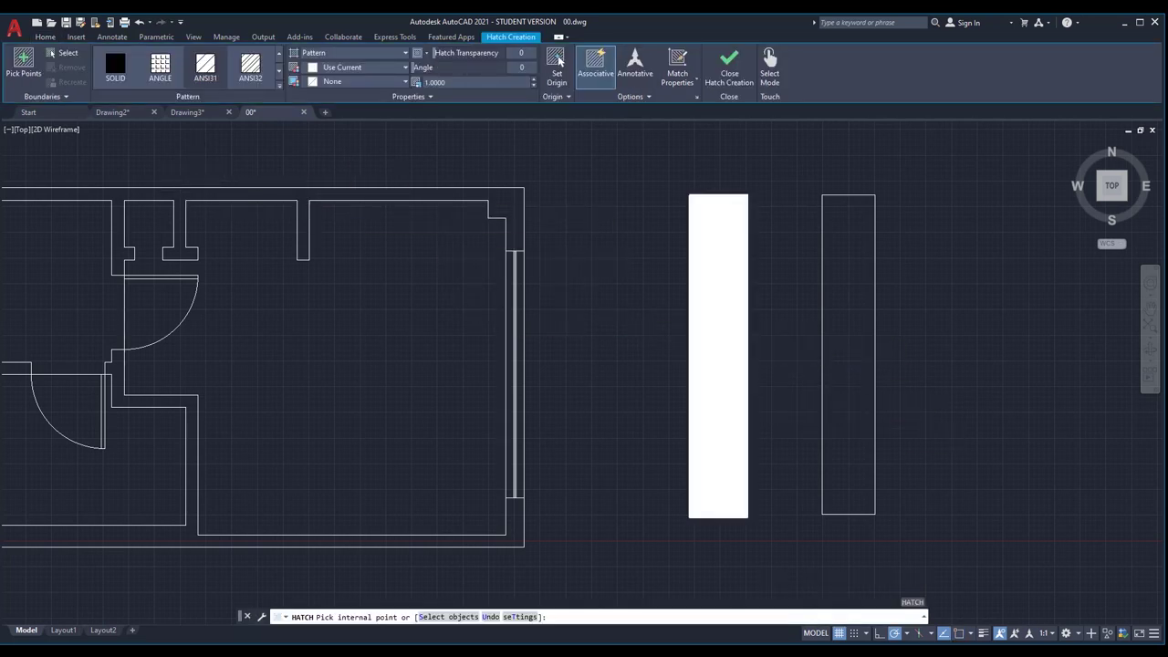
pyautogui.click(718, 351)
pyautogui.click(847, 334)
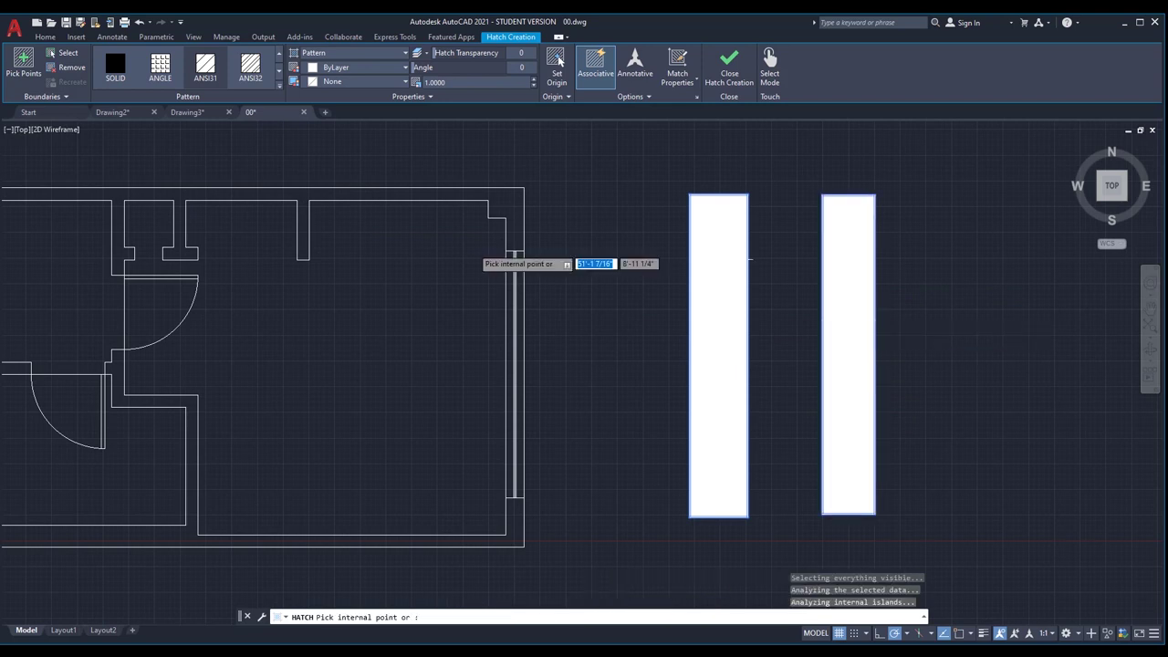
# Step: Add the floor plan's wall areas to the same hatch by picking points between the wall lines, and finish the hatch
pyautogui.scroll(-2, 696, 308)
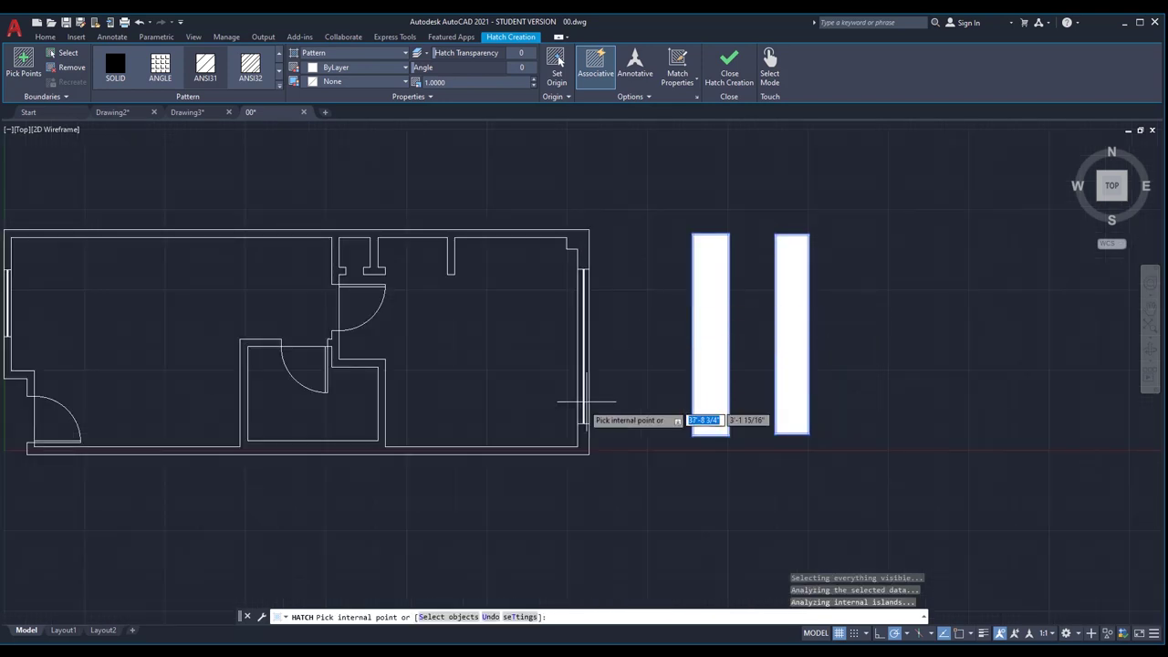
pyautogui.scroll(2, 362, 384)
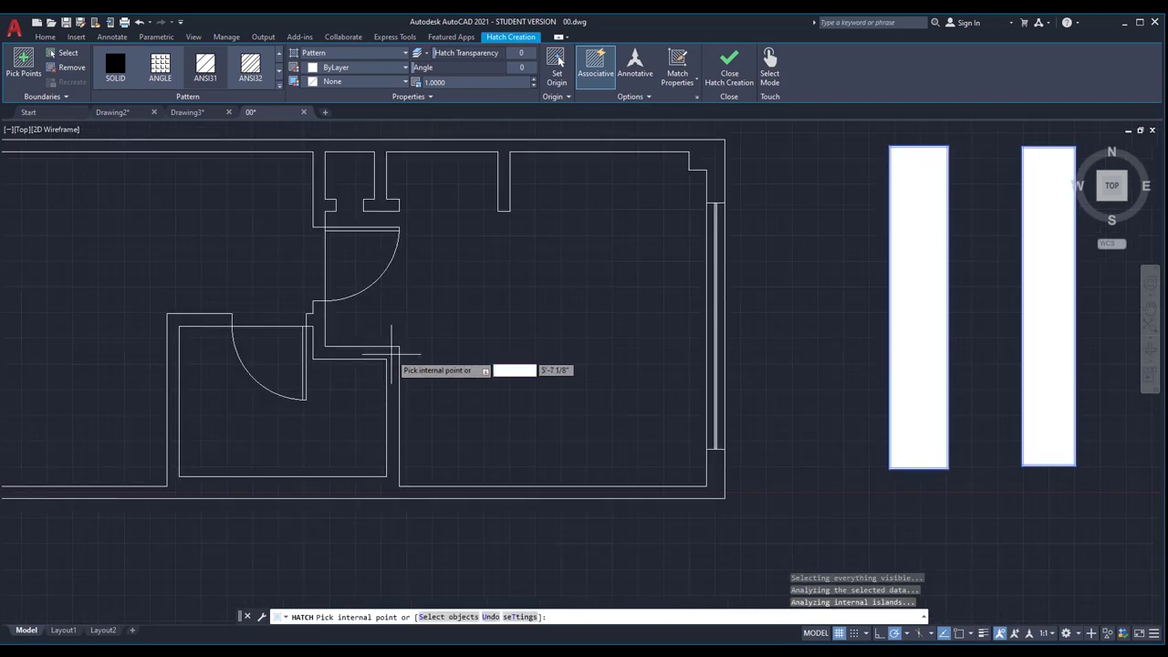
pyautogui.click(394, 363)
pyautogui.scroll(-1, 627, 418)
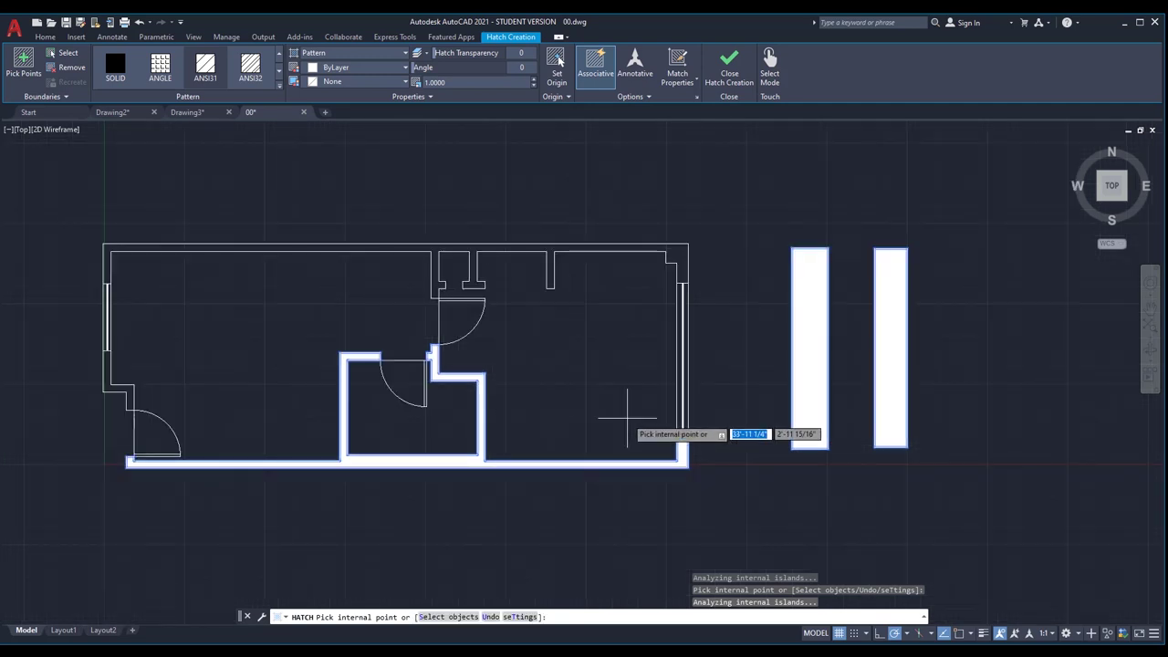
pyautogui.click(626, 418)
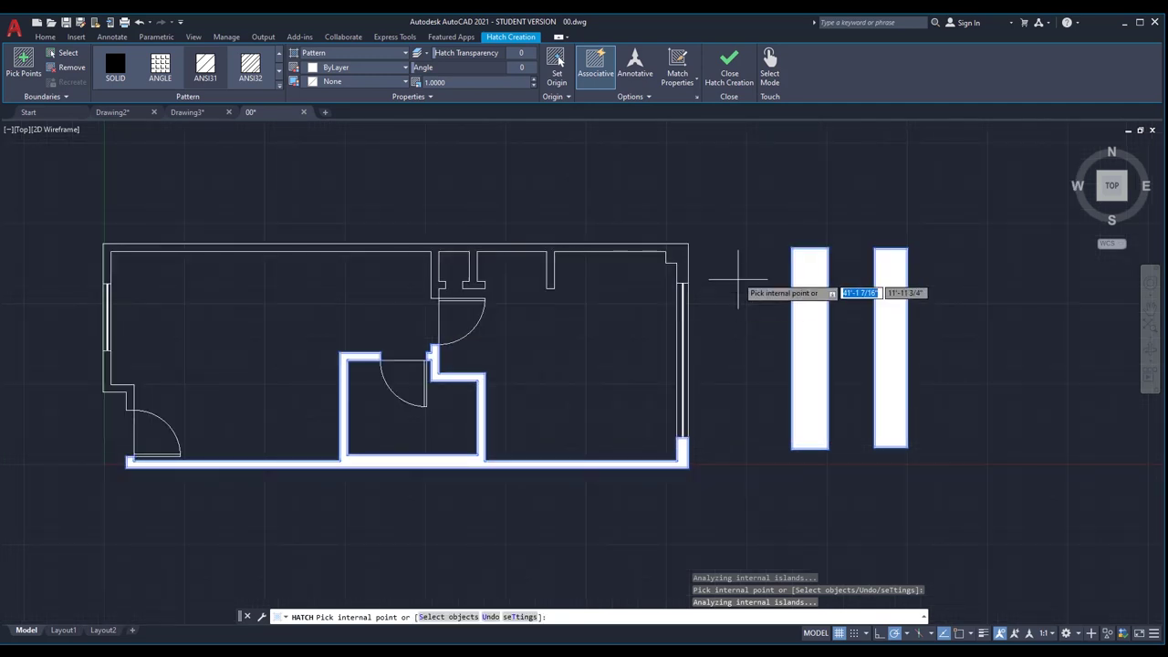
pyautogui.scroll(-1, 786, 260)
pyautogui.scroll(2, 690, 239)
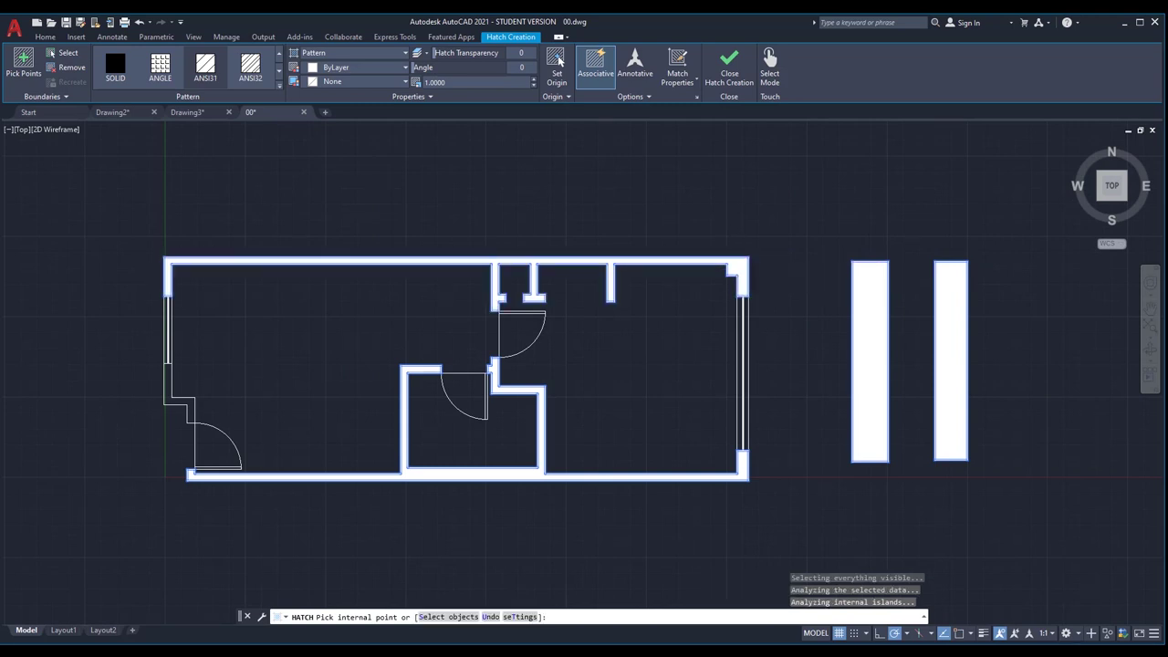
pyautogui.press('Return')
# Step: Select the combined hatch of the walls and rectangles to check it is one object, deselect it, and undo the hatching
pyautogui.click(884, 330)
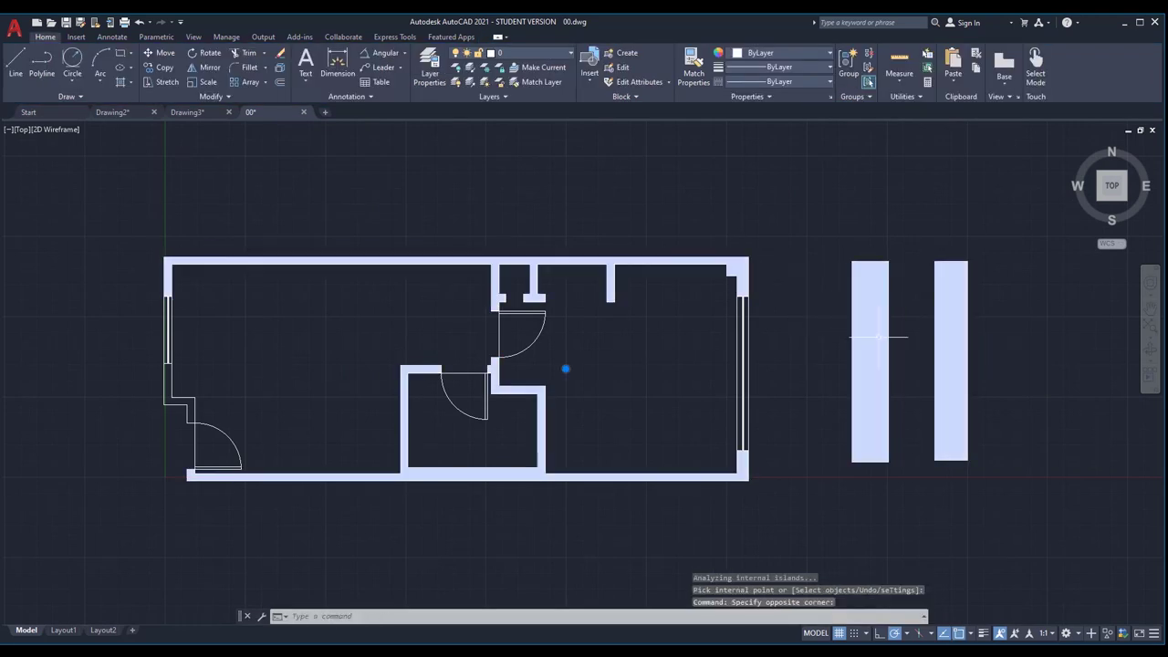
pyautogui.click(290, 235)
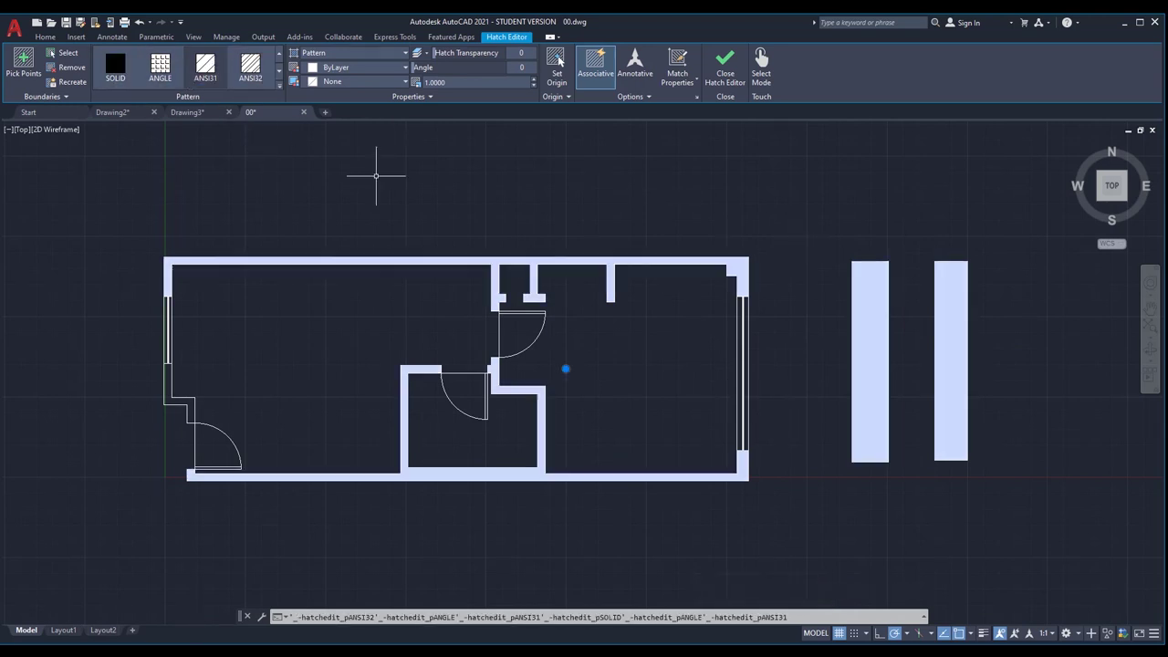
pyautogui.press('Escape')
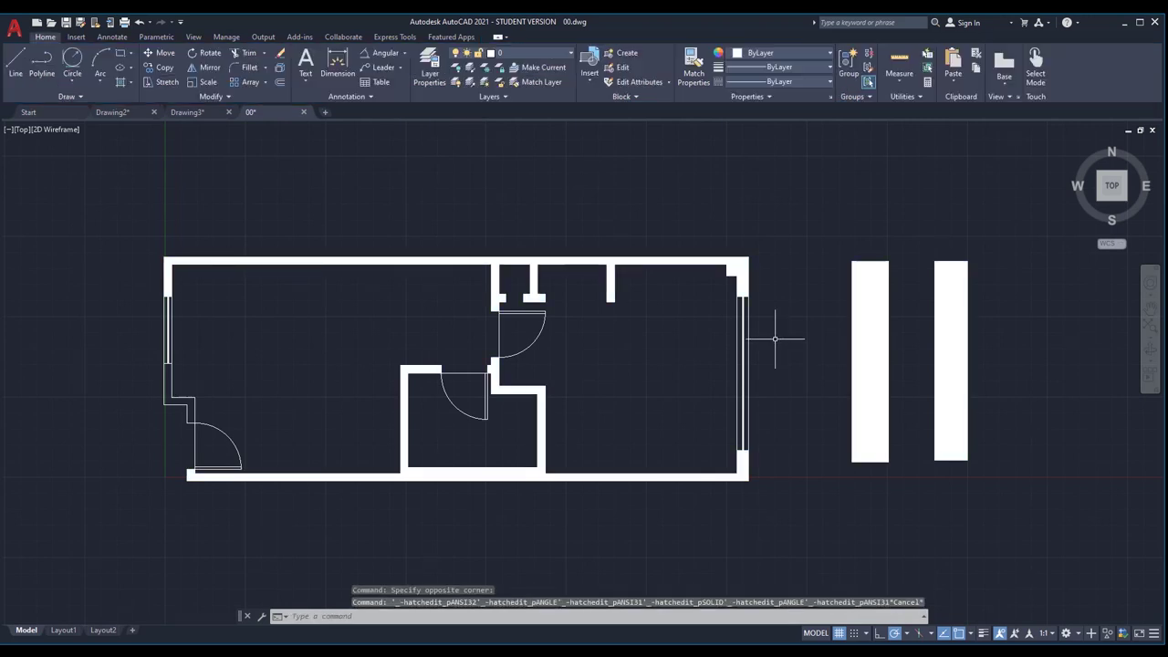
pyautogui.hotkey('ctrl', 'z')
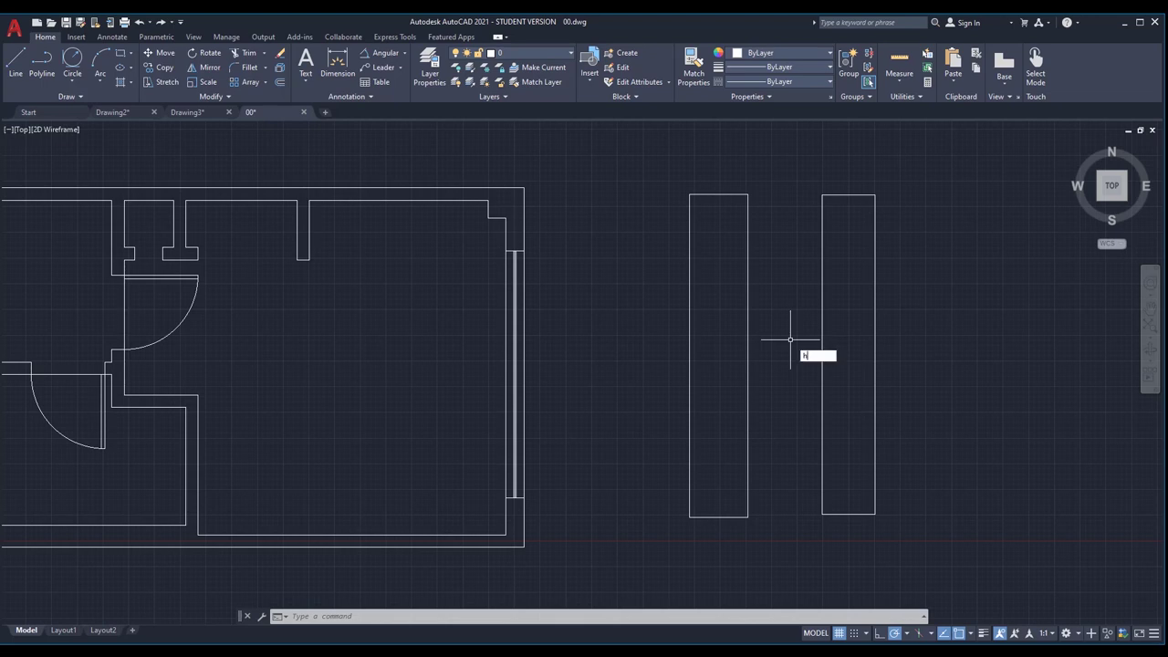
# Step: Start a new hatch, browse the available hatch patterns, and choose the ANSI32 pattern
pyautogui.press('Return')
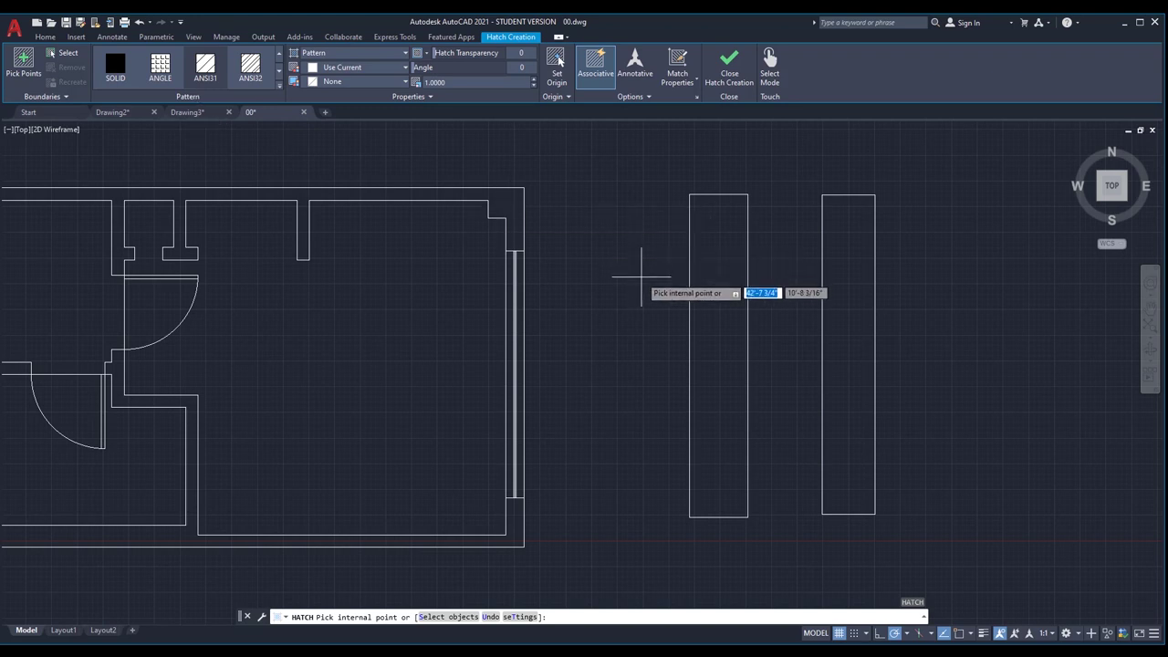
pyautogui.click(116, 65)
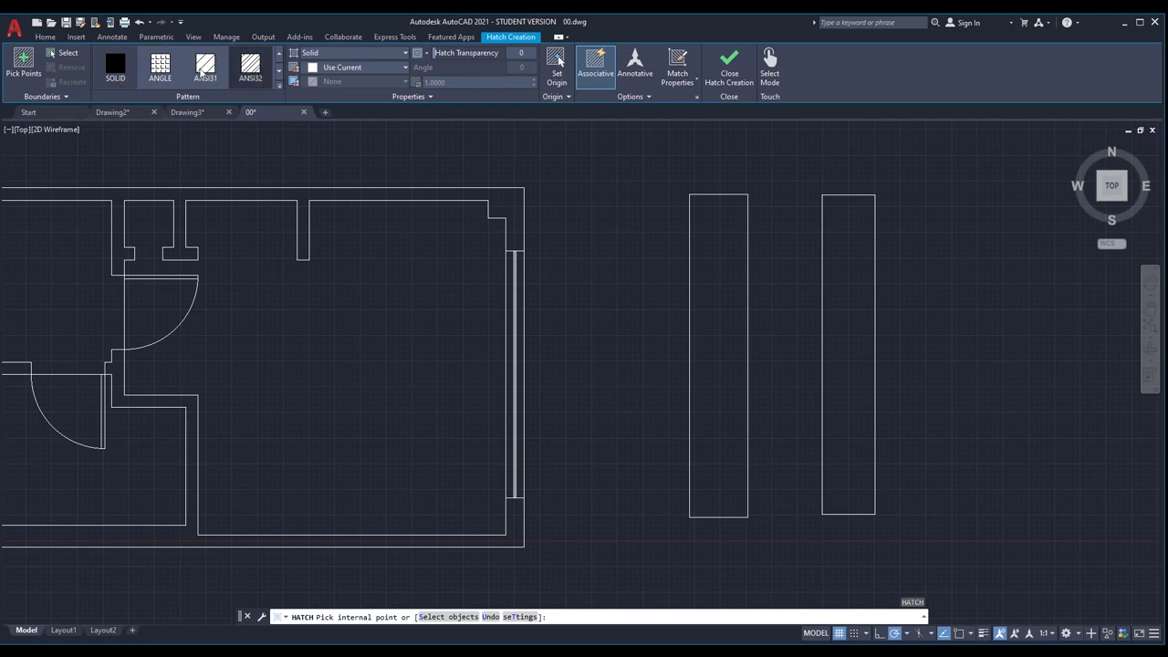
pyautogui.click(281, 70)
pyautogui.click(280, 56)
pyautogui.click(279, 83)
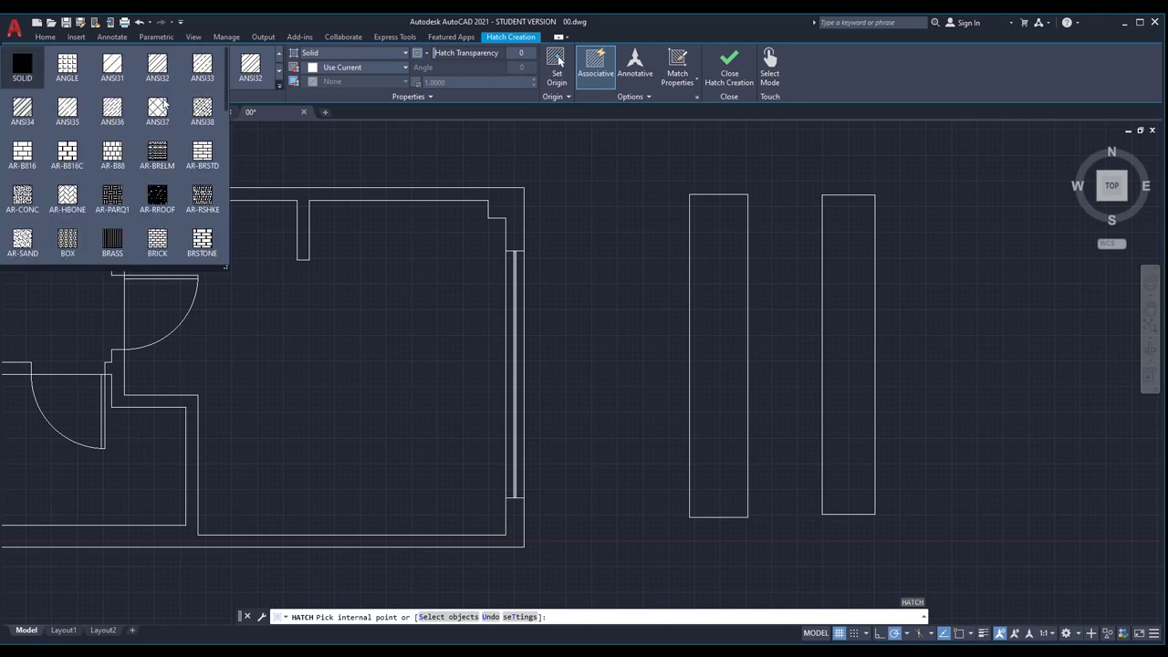
pyautogui.scroll(-2, 132, 164)
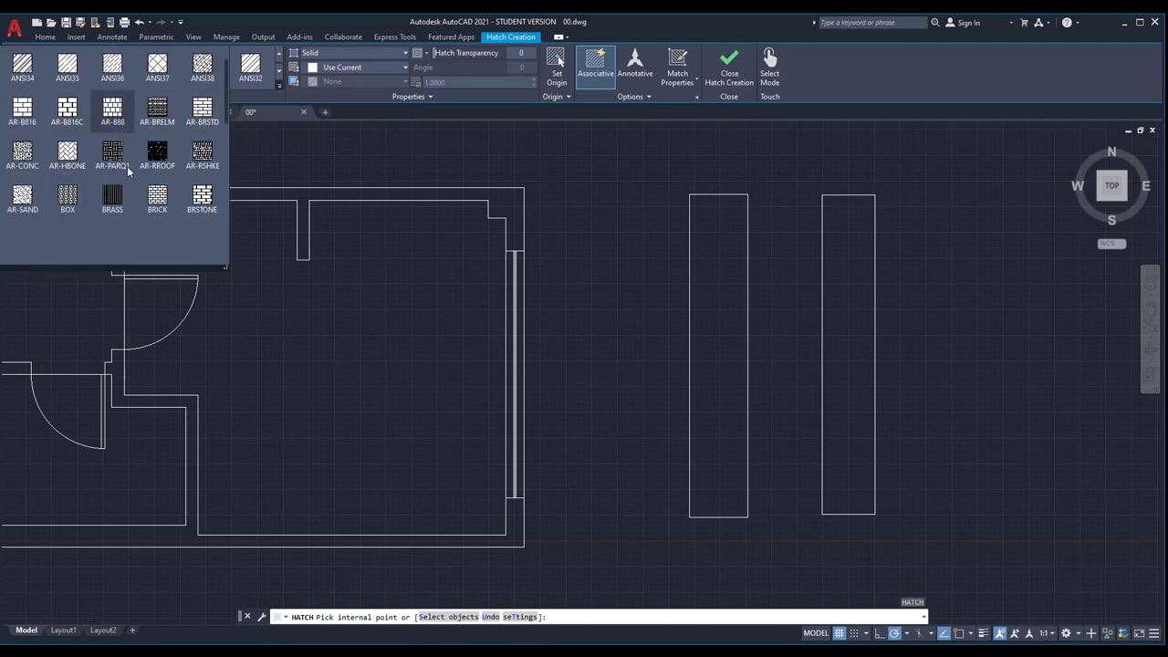
pyautogui.scroll(2, 109, 159)
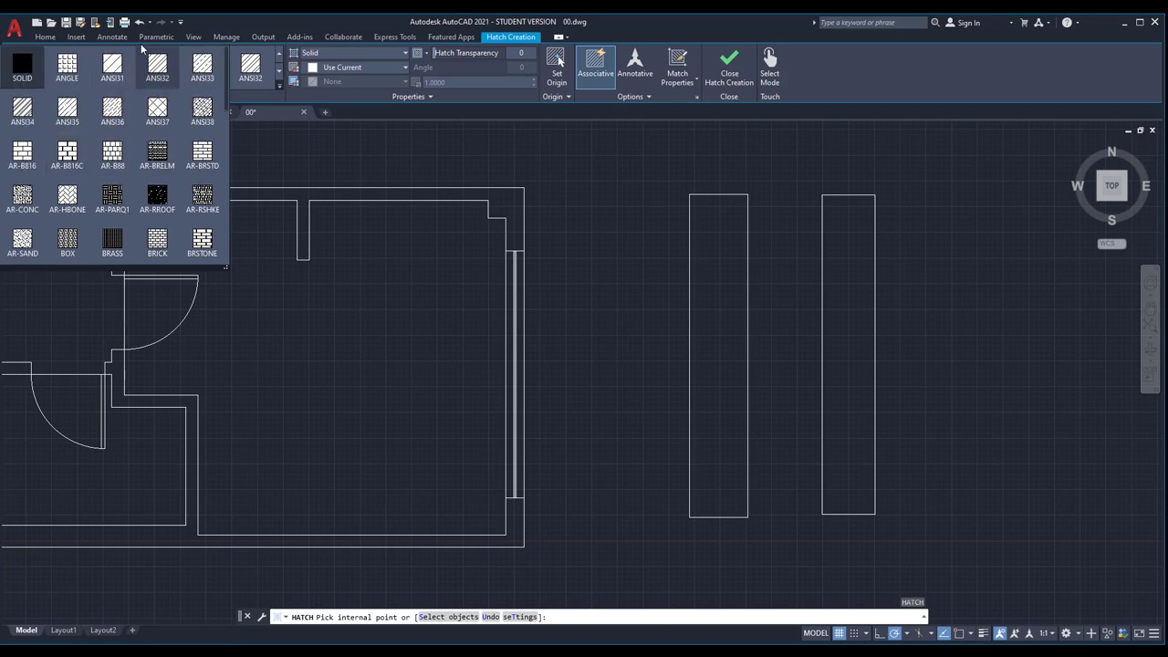
pyautogui.click(159, 68)
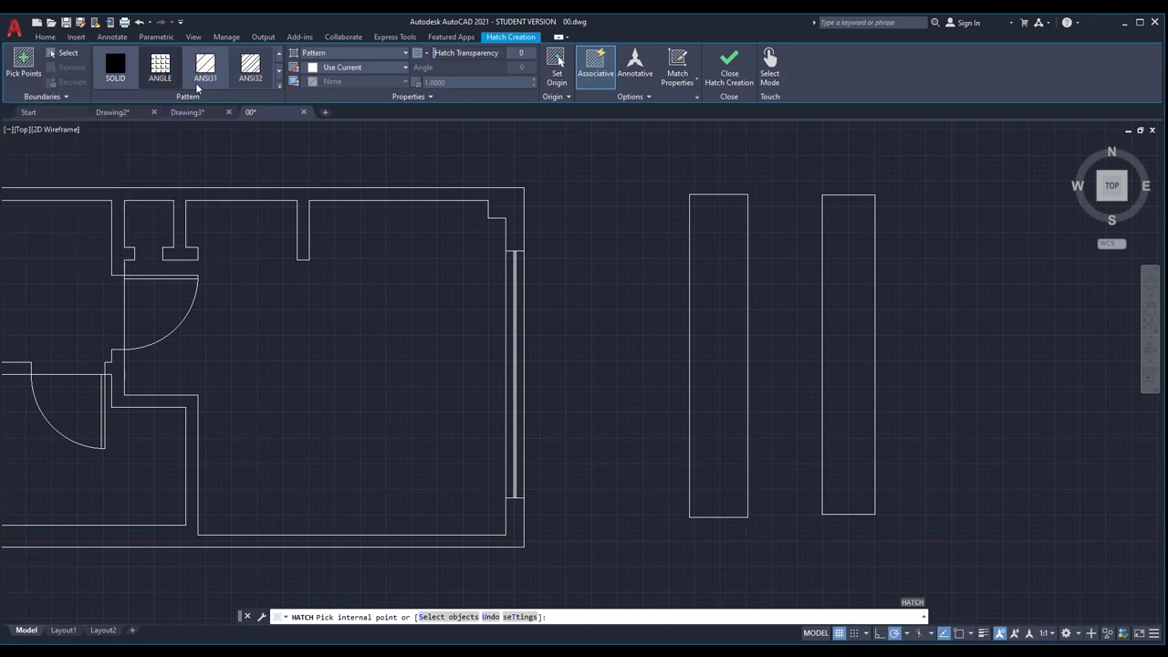
# Step: Hatch the left tall rectangle with the chosen line pattern by picking a point inside it, and inspect the hatch lines up close
pyautogui.click(725, 284)
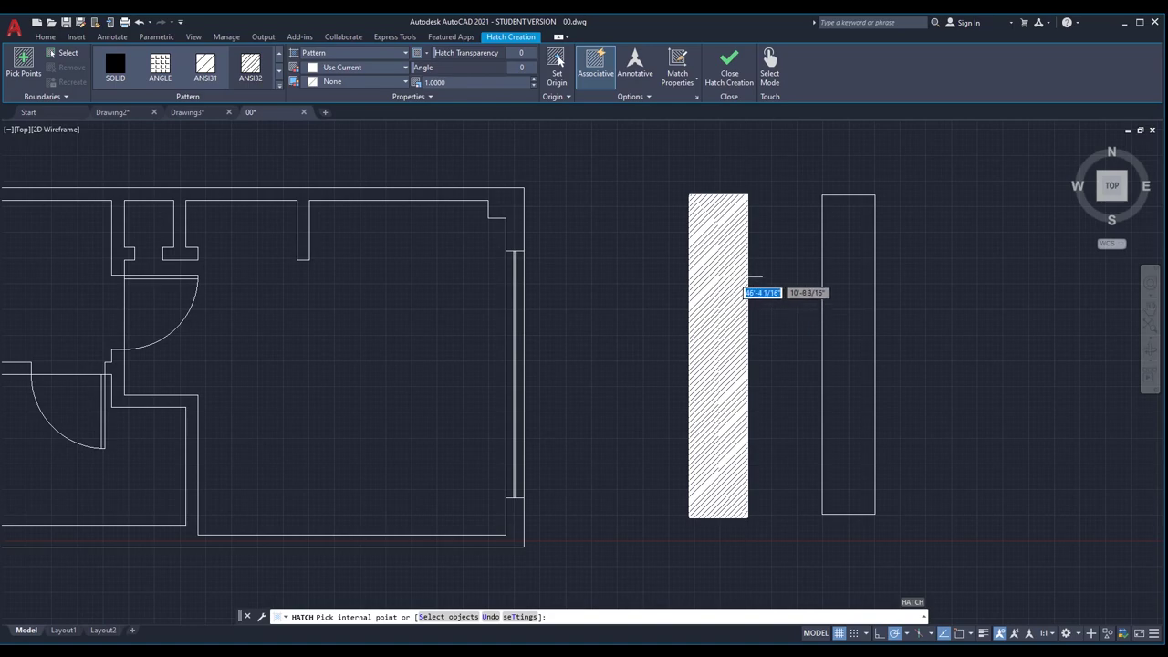
pyautogui.scroll(5, 685, 263)
pyautogui.scroll(-2, 686, 268)
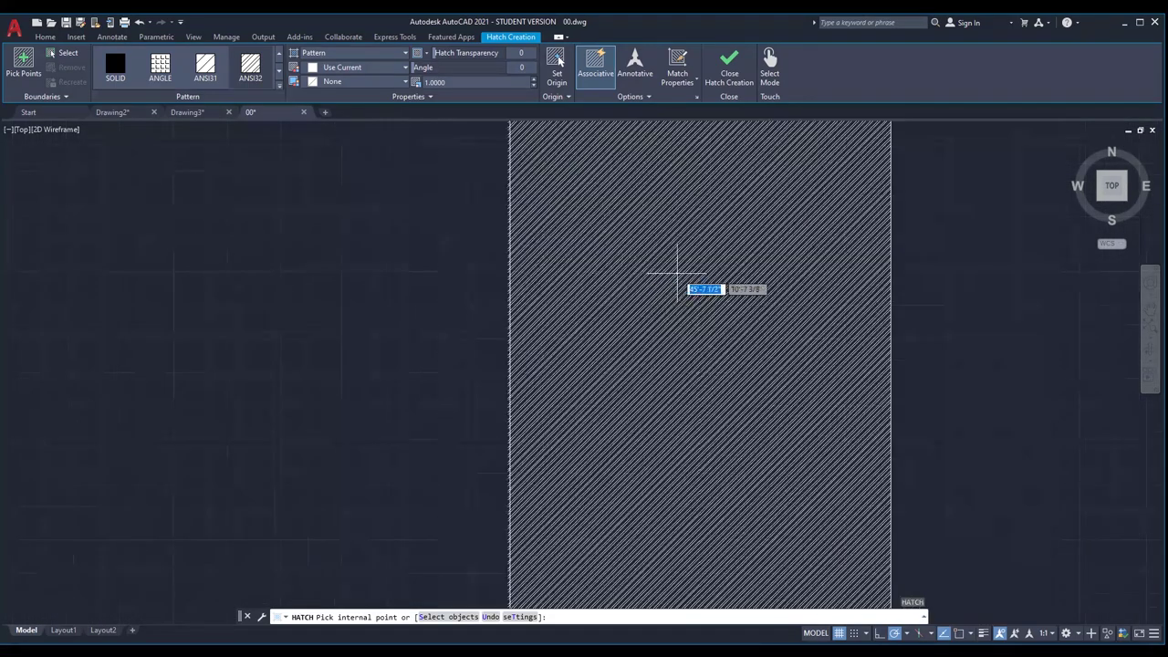
pyautogui.scroll(4, 675, 274)
pyautogui.scroll(6, 602, 256)
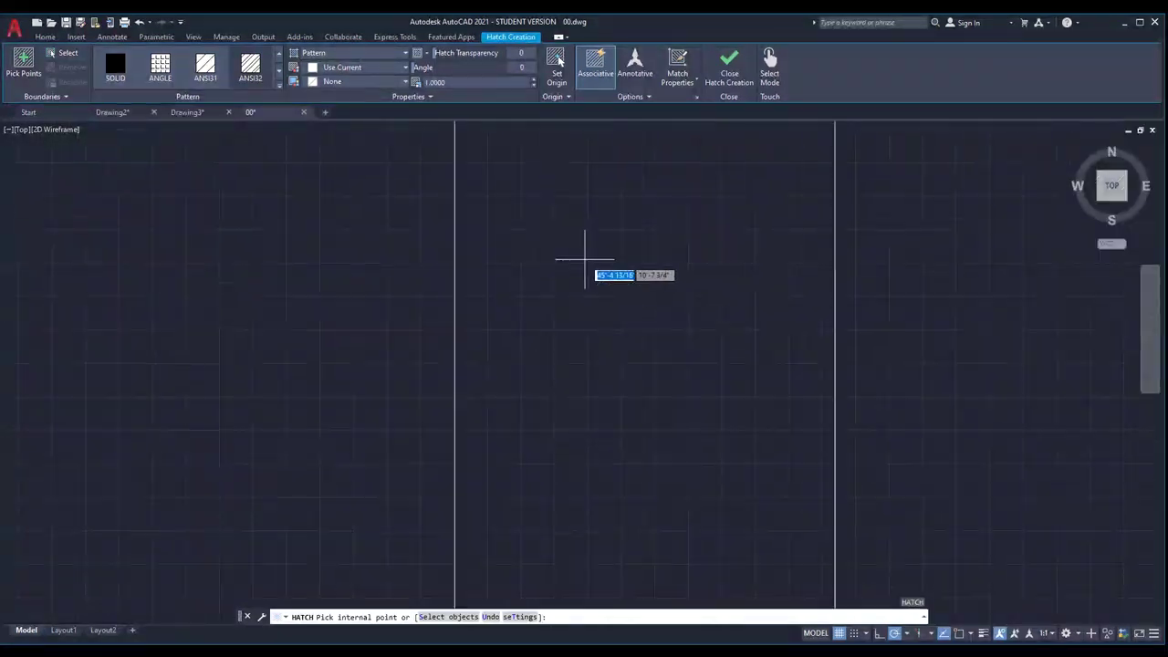
pyautogui.scroll(5, 629, 236)
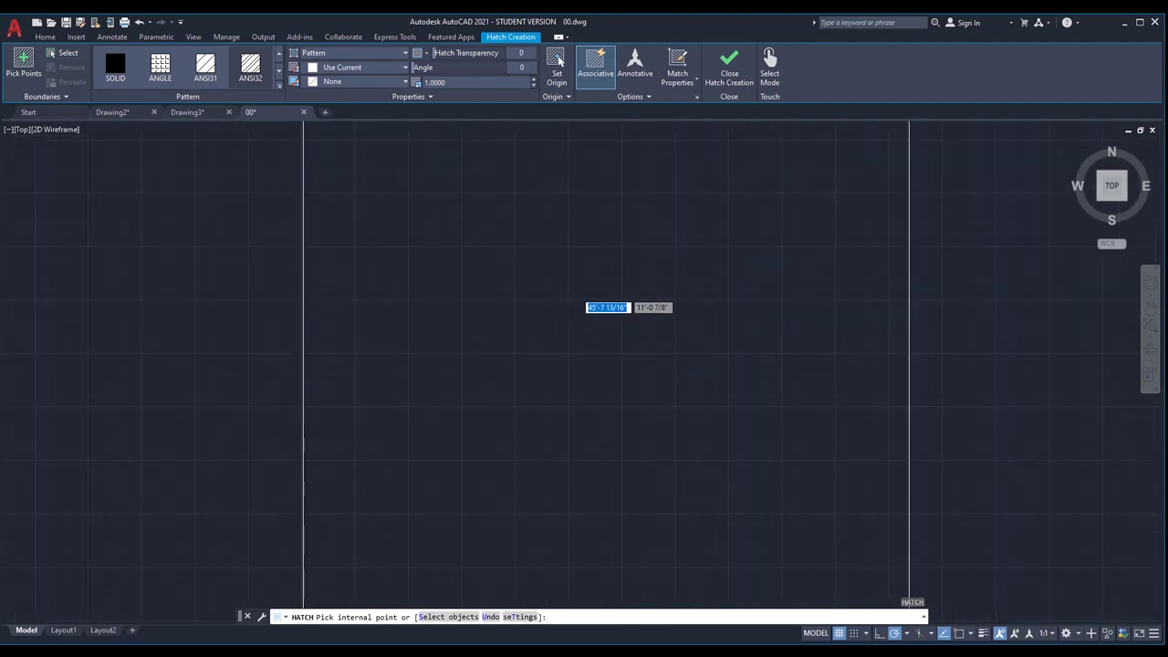
pyautogui.scroll(-3, 583, 306)
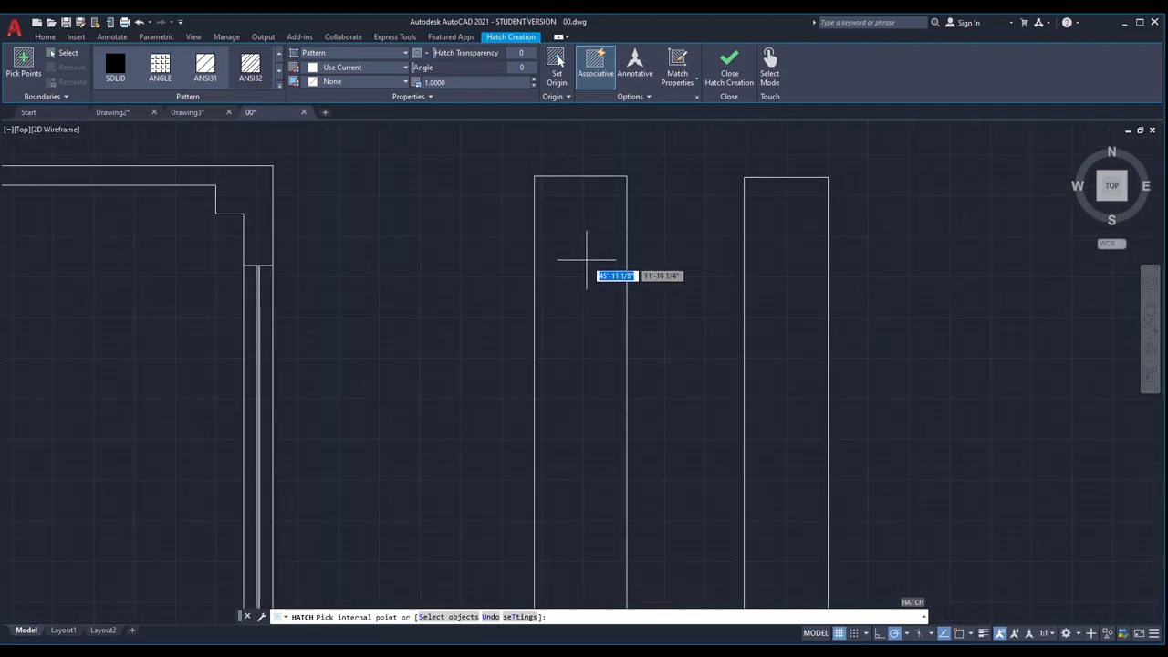
pyautogui.scroll(-4, 587, 260)
pyautogui.click(585, 271)
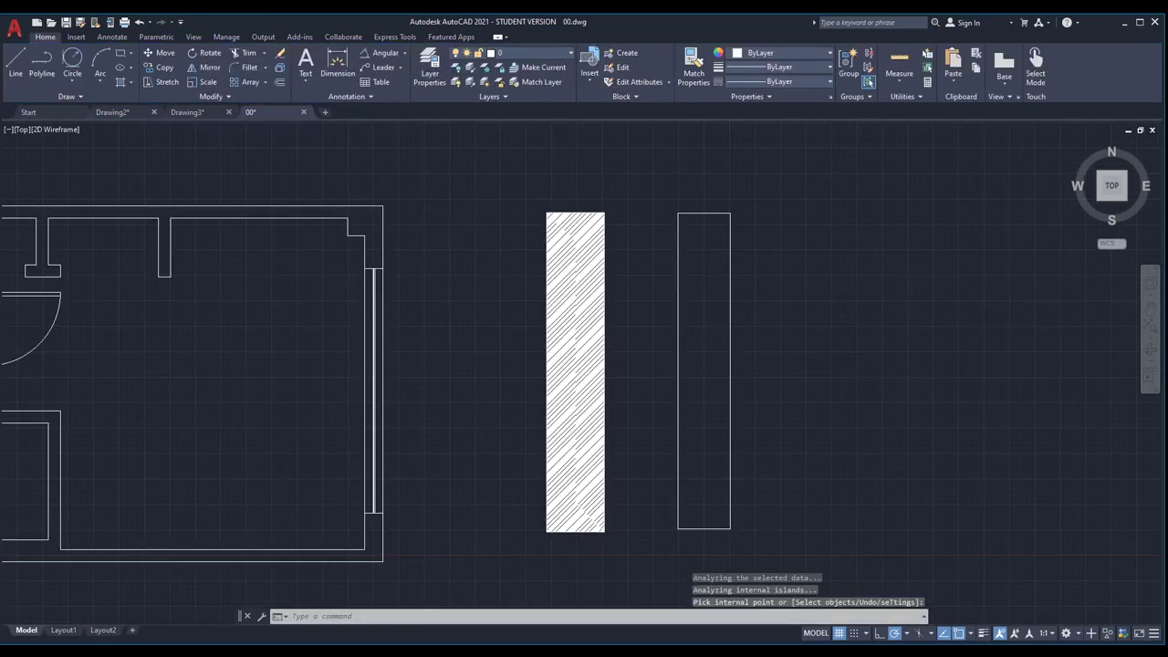
pyautogui.scroll(10, 535, 261)
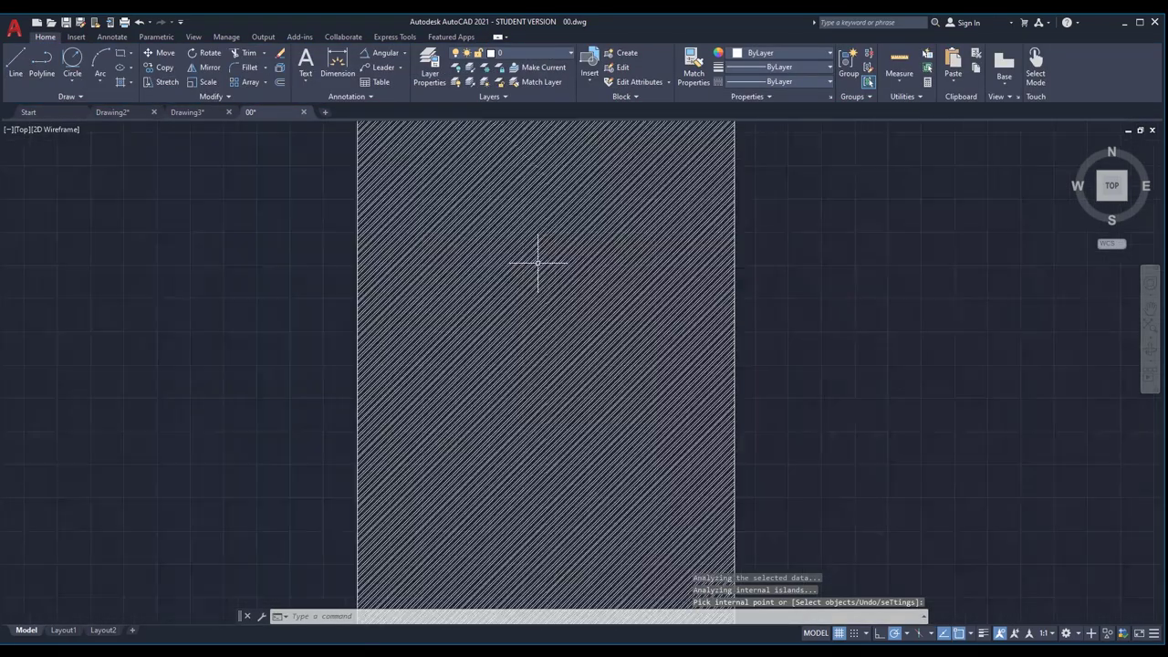
pyautogui.scroll(-8, 485, 265)
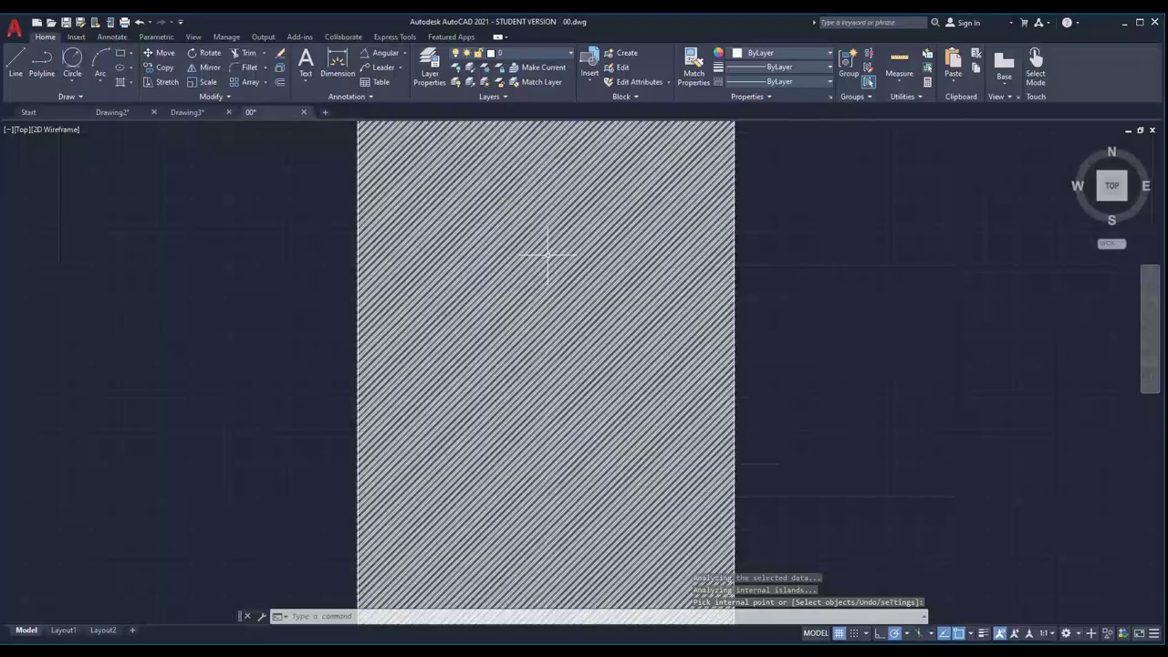
pyautogui.scroll(3, 521, 300)
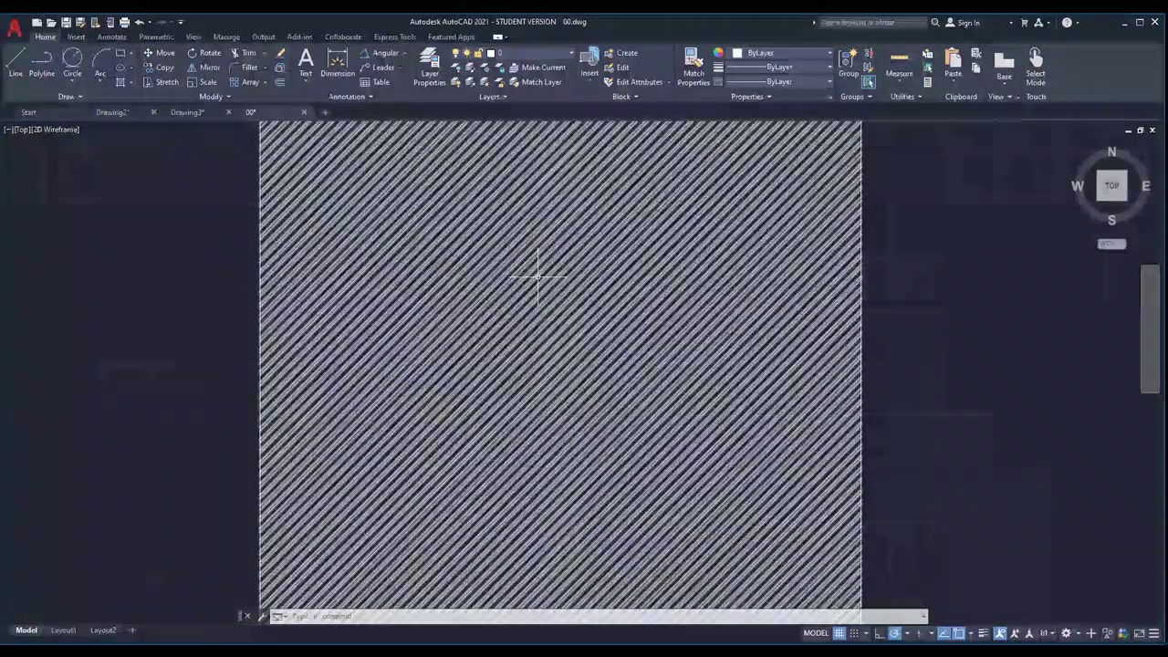
# Step: Set the pattern scale of the left tall rectangle's line hatch to 5
pyautogui.scroll(-2, 537, 274)
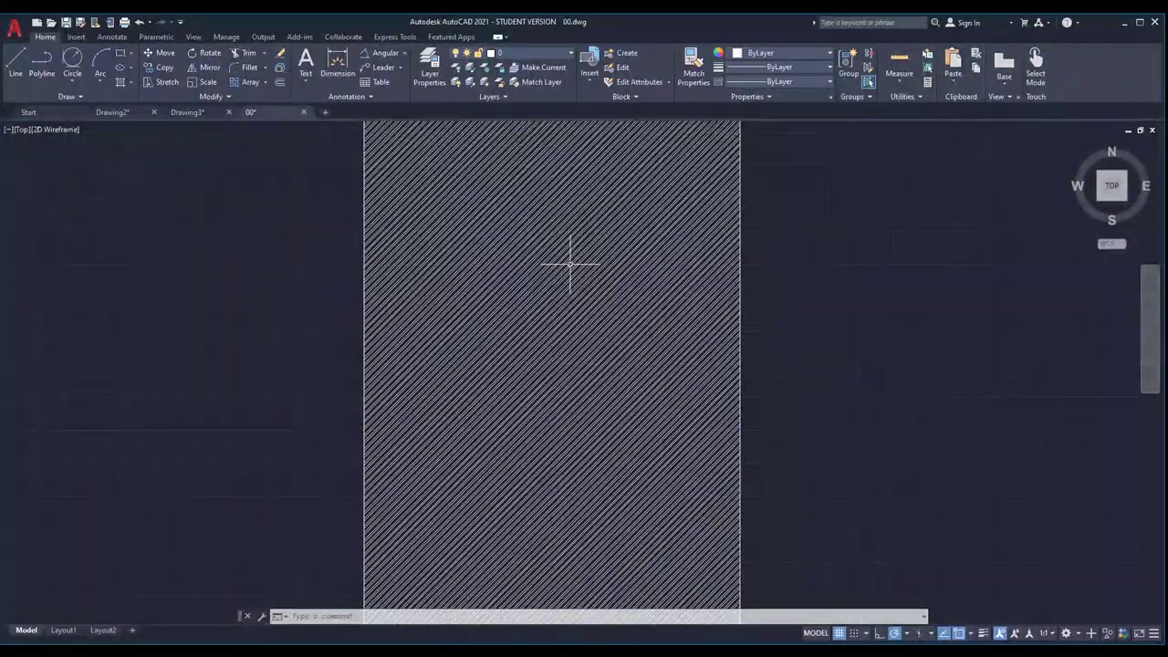
pyautogui.click(556, 264)
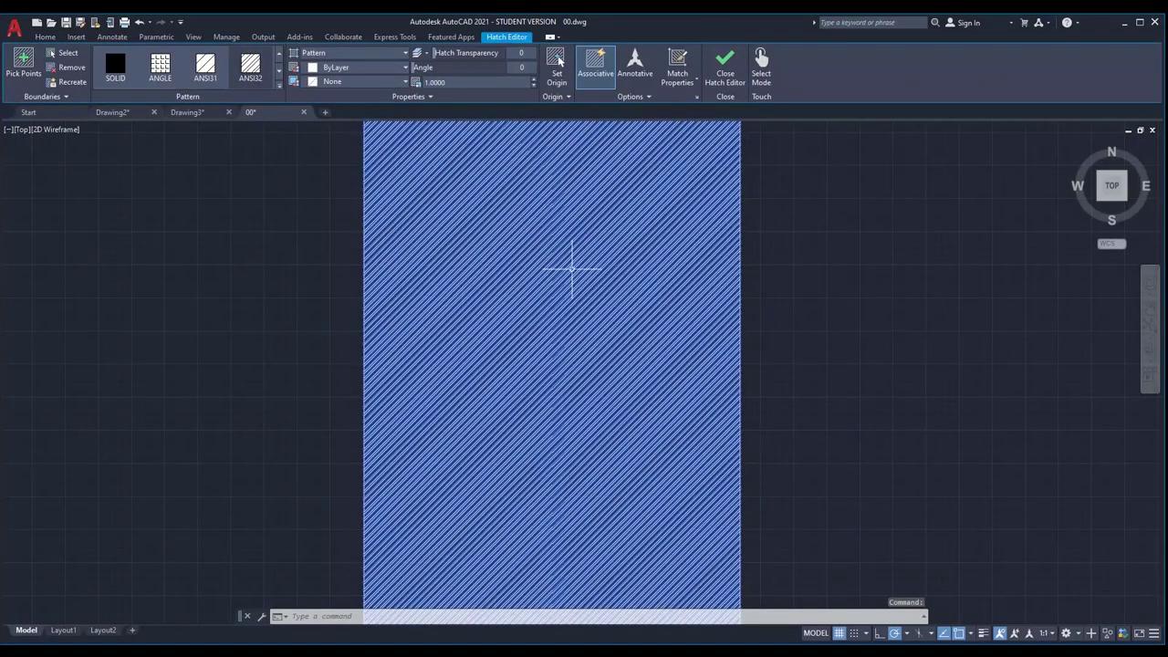
pyautogui.press('Escape')
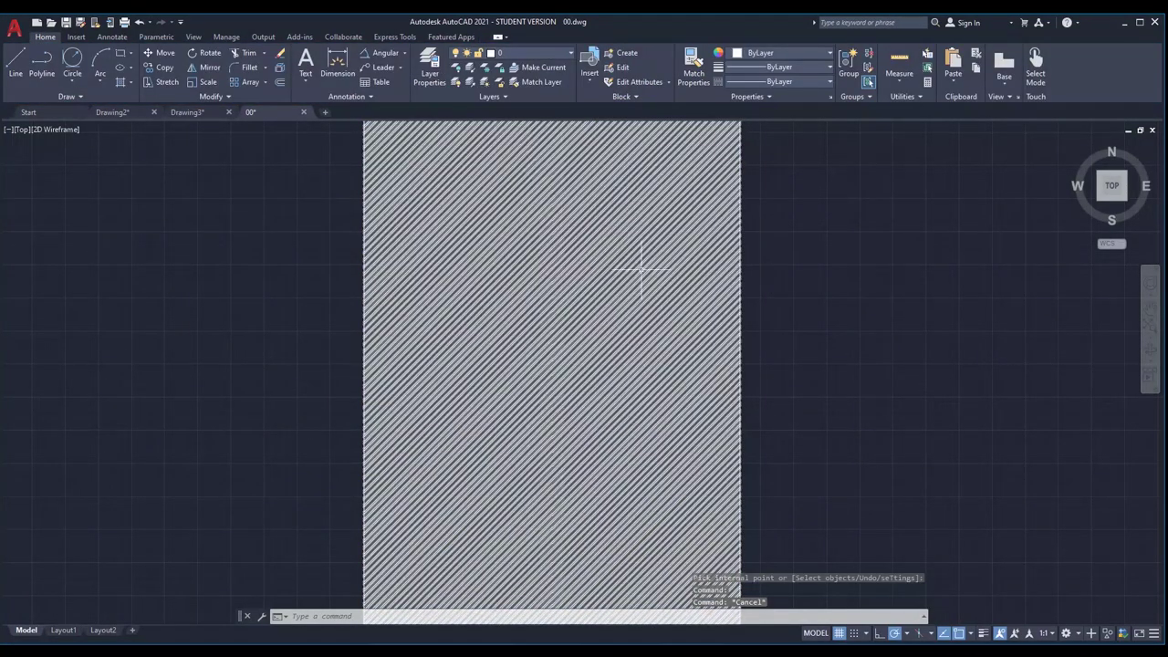
pyautogui.click(560, 246)
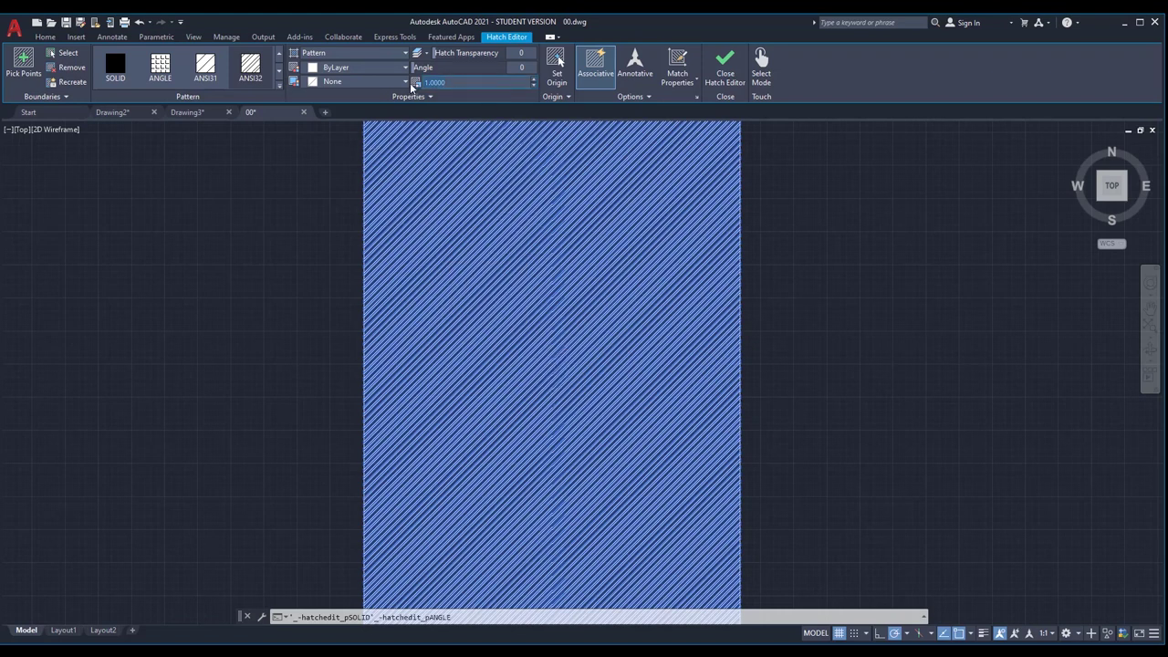
pyautogui.click(470, 82)
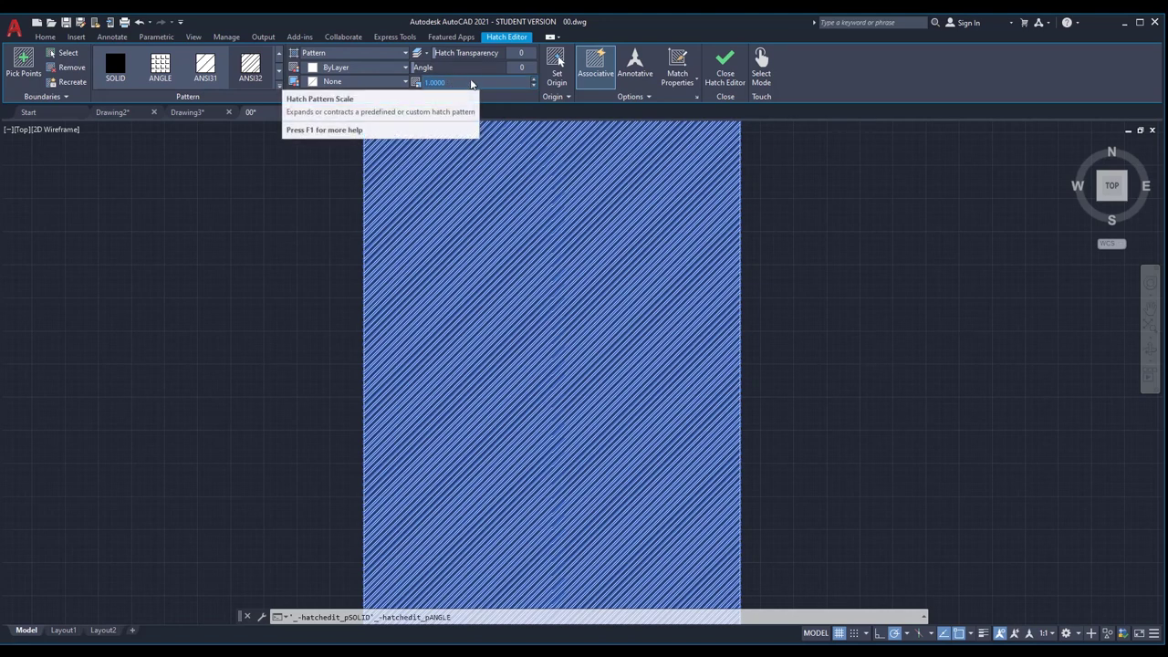
pyautogui.write('5')
pyautogui.press('Return')
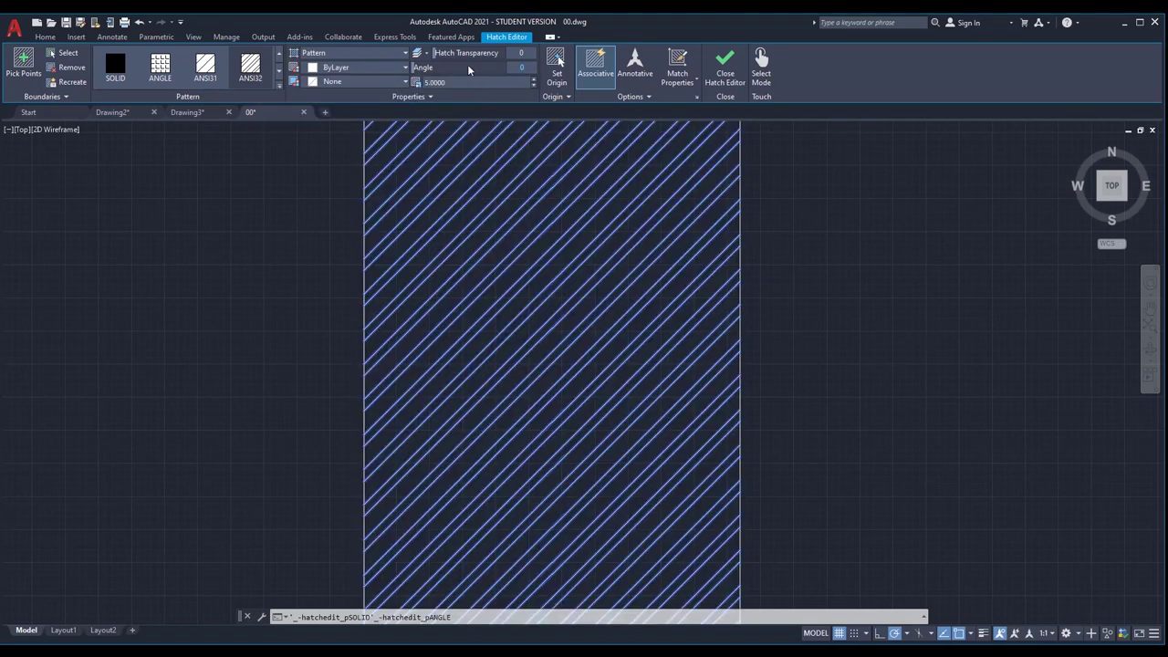
pyautogui.scroll(-4, 506, 288)
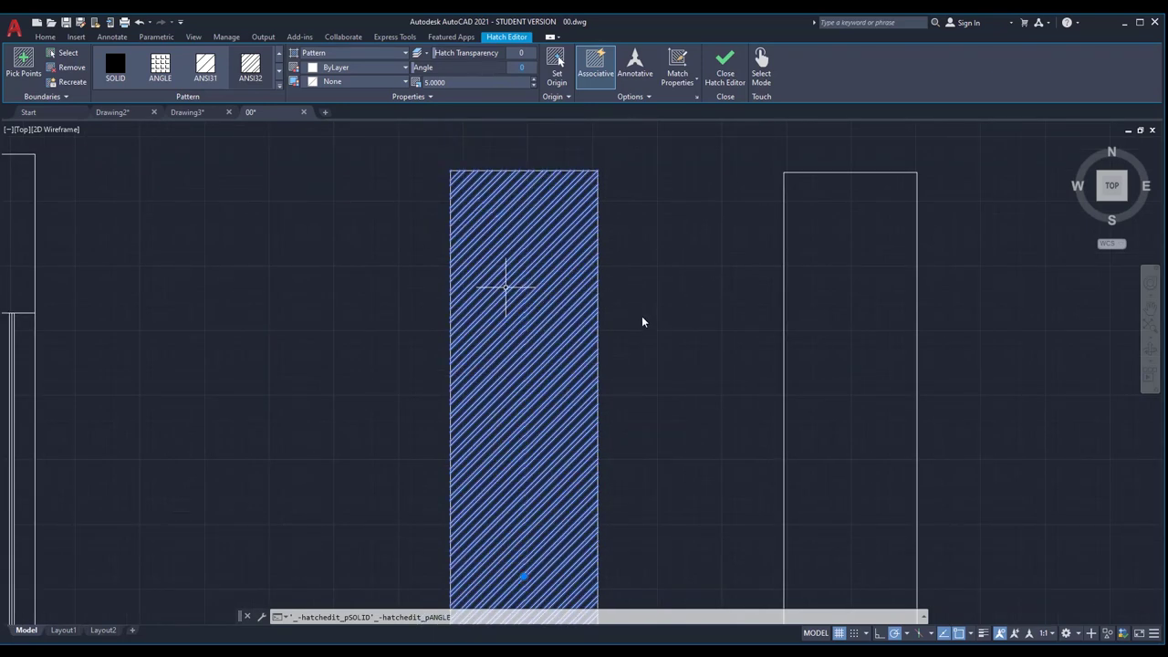
pyautogui.scroll(-3, 548, 280)
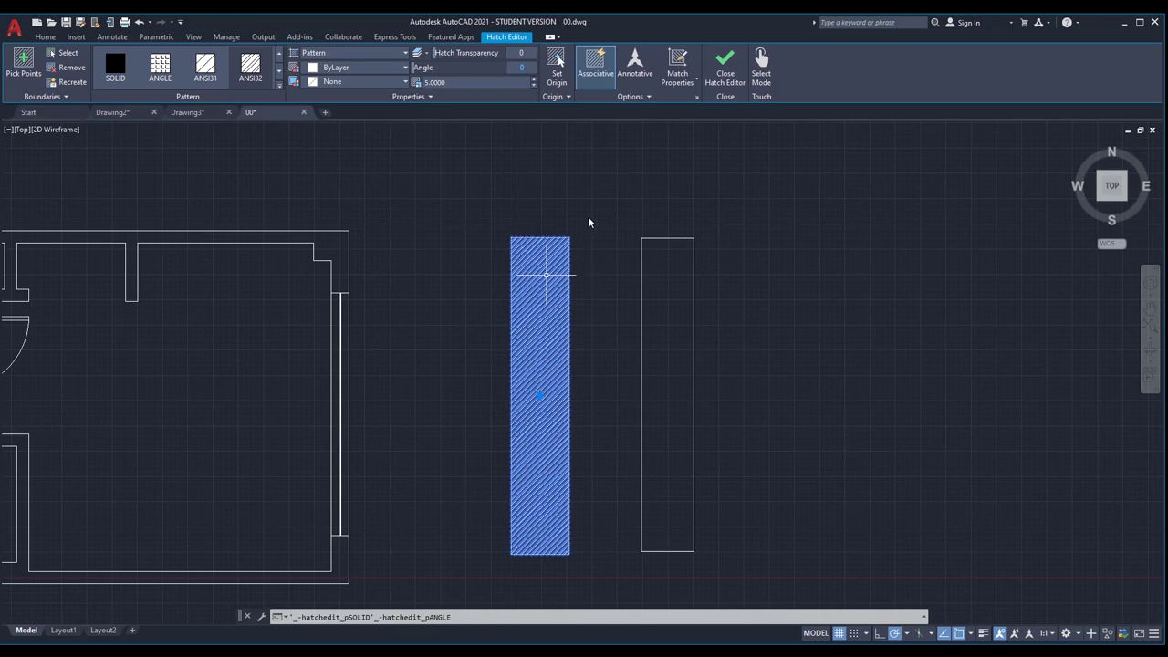
pyautogui.press('Escape')
# Step: Preview the Gradient type on the left rectangle's hatch, and return it to the Pattern type
pyautogui.scroll(2, 552, 269)
pyautogui.scroll(2, 560, 271)
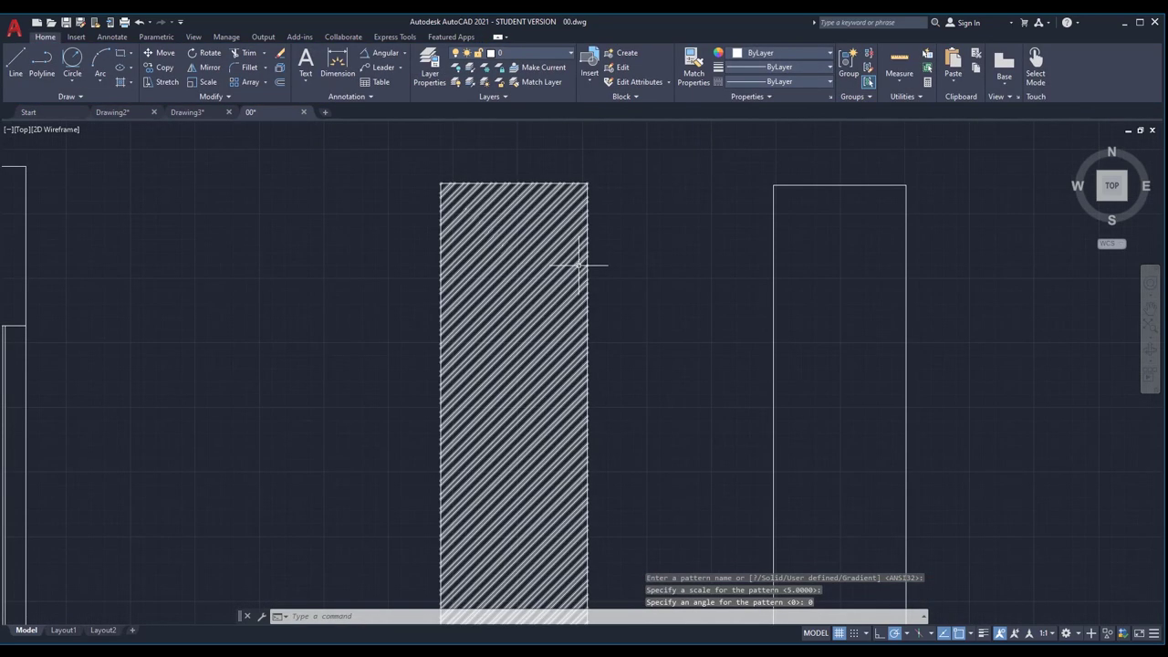
pyautogui.click(548, 253)
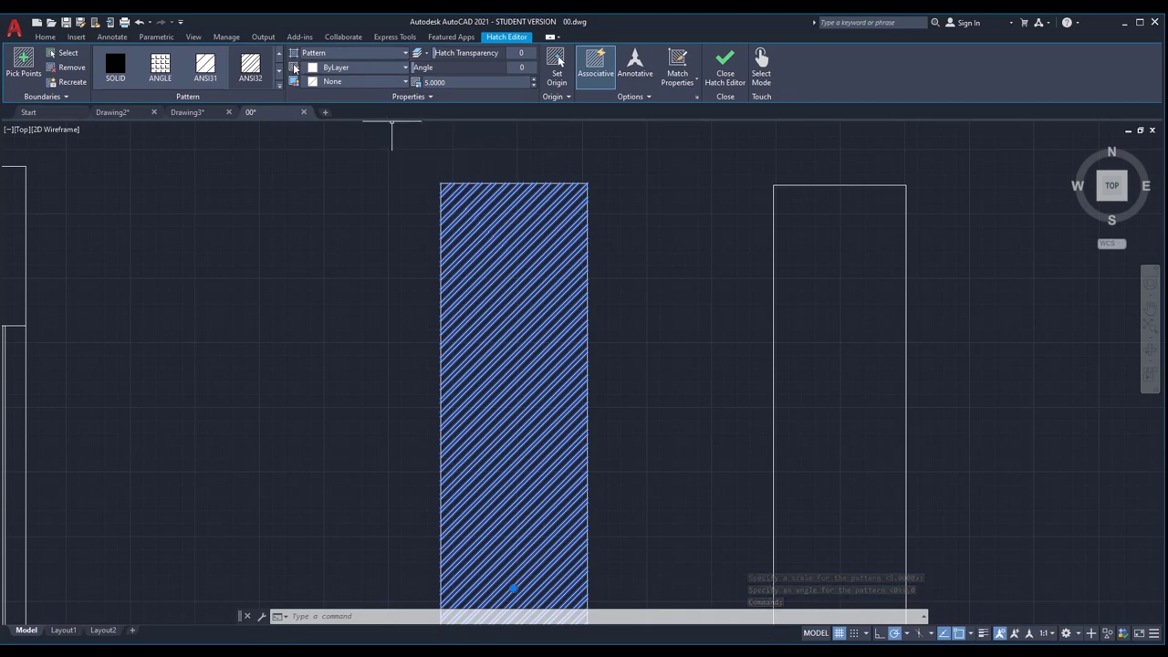
pyautogui.click(407, 56)
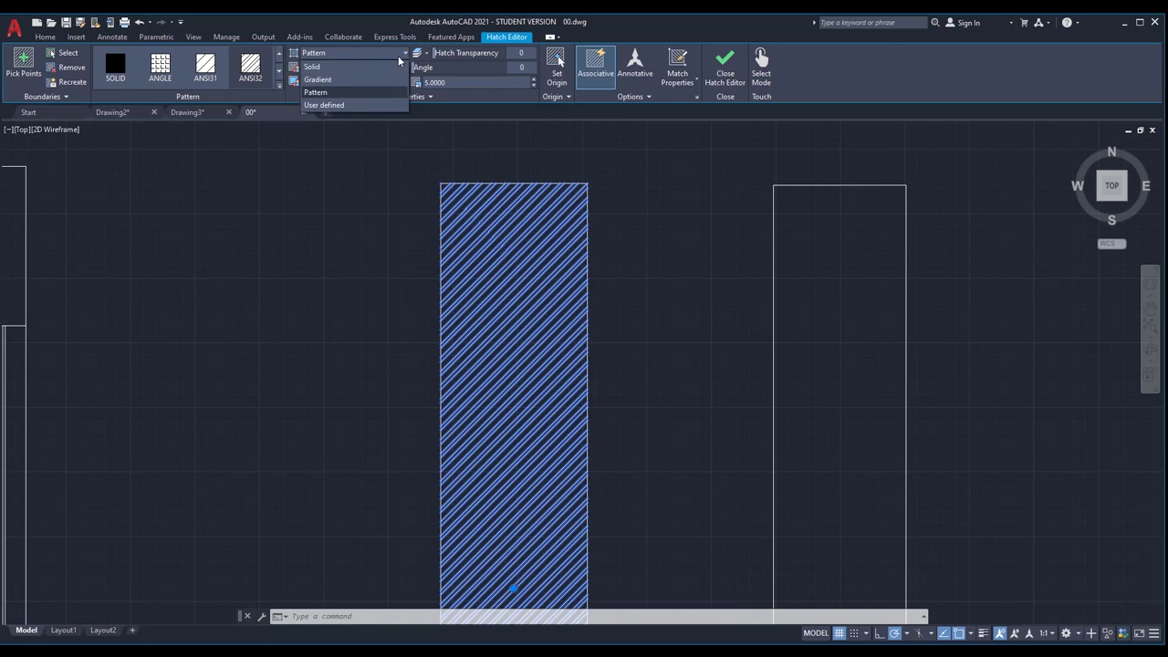
pyautogui.click(319, 81)
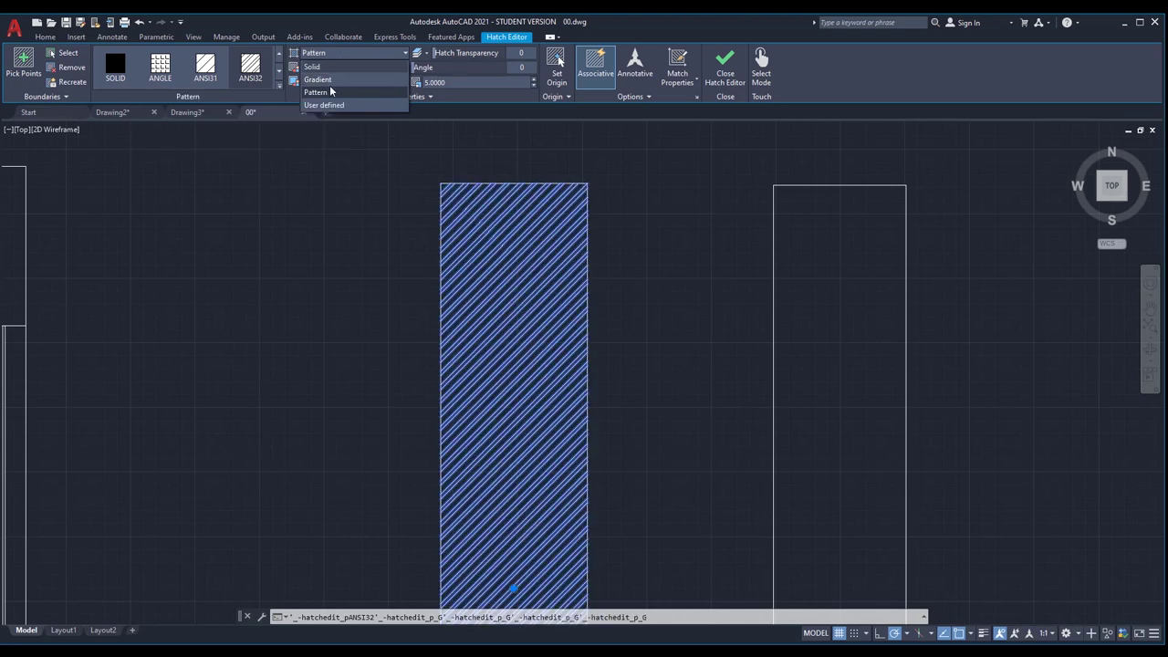
pyautogui.click(313, 93)
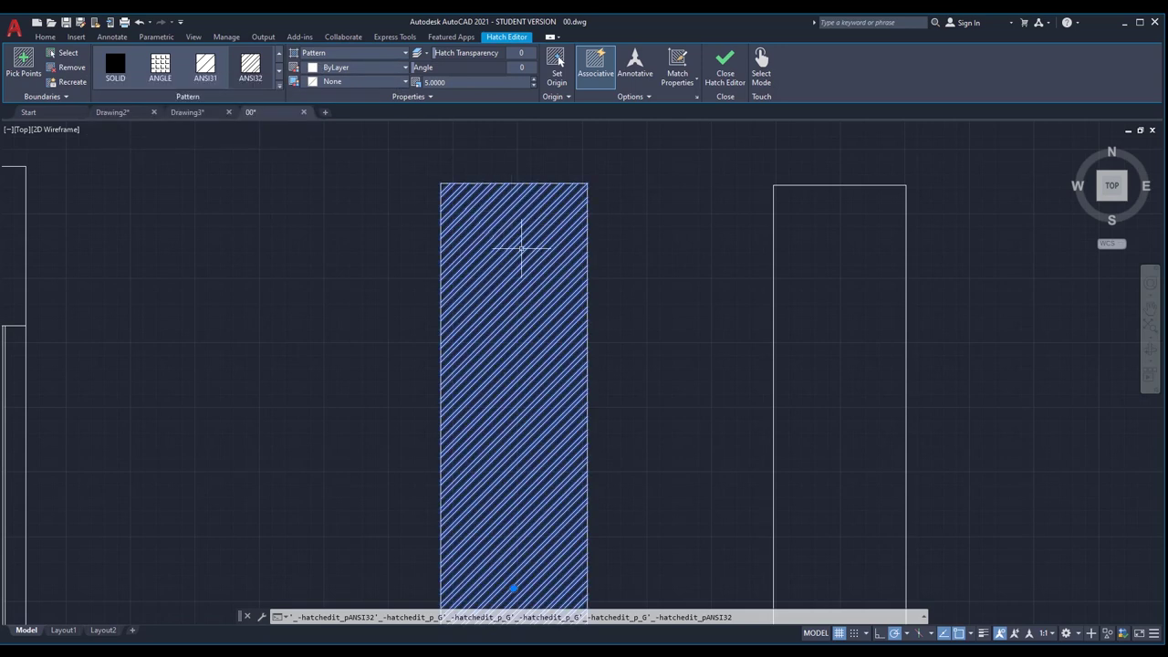
# Step: Set the left rectangle's hatch colour to Magenta, preview background colours, and keep the background at None
pyautogui.click(387, 68)
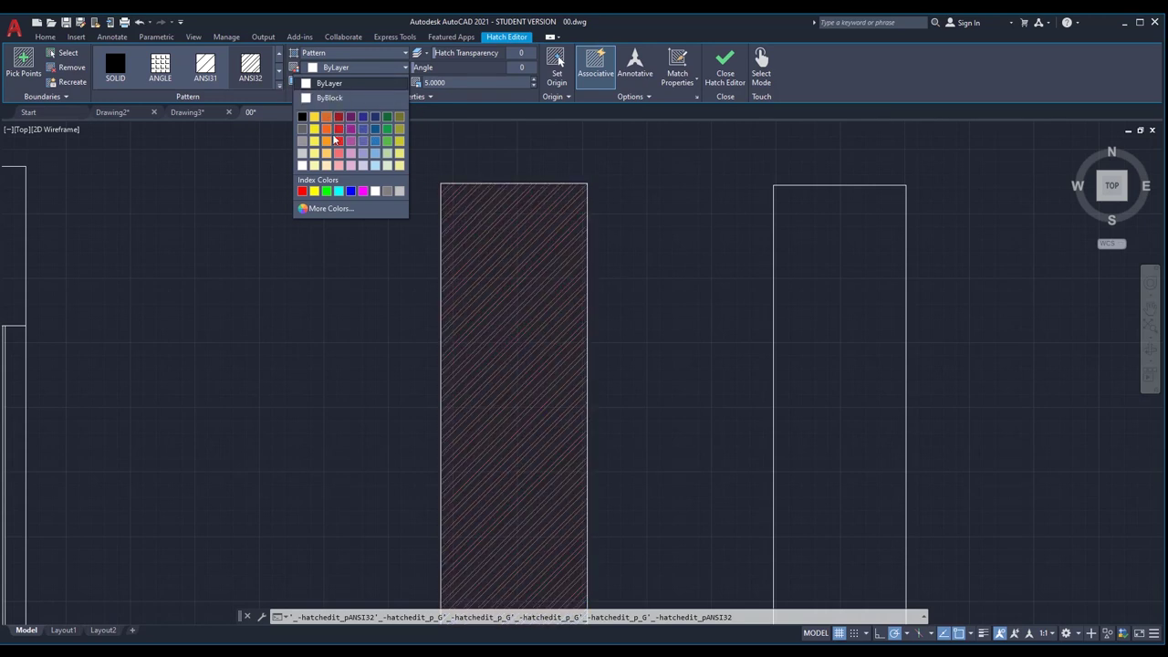
pyautogui.click(363, 192)
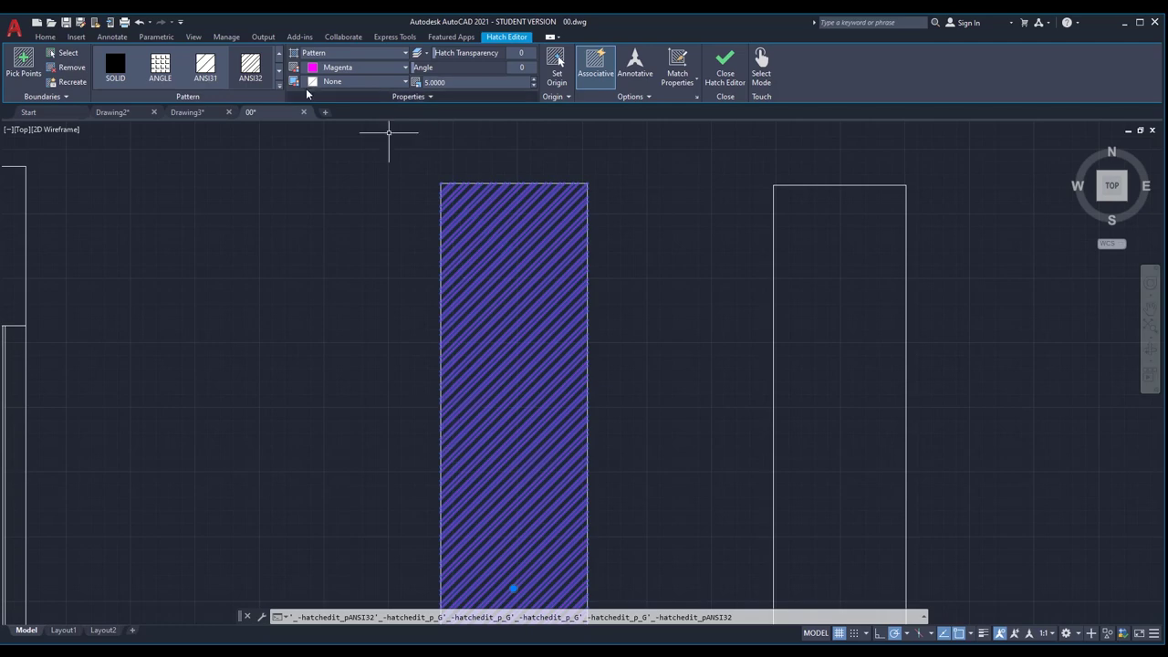
pyautogui.click(374, 81)
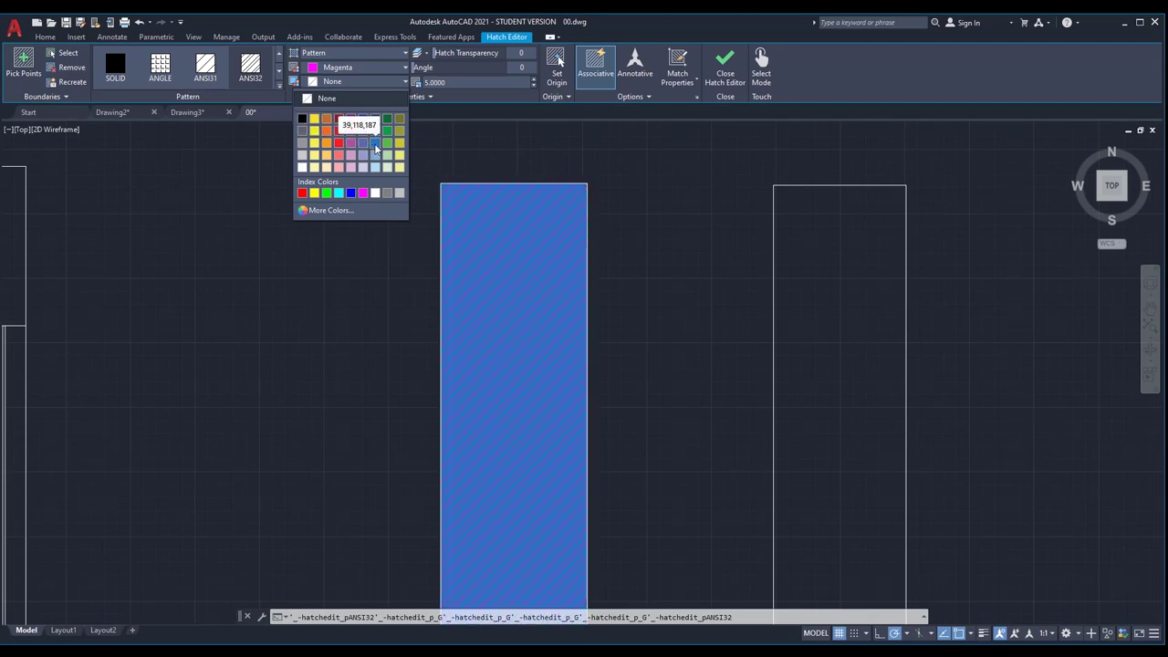
pyautogui.click(354, 81)
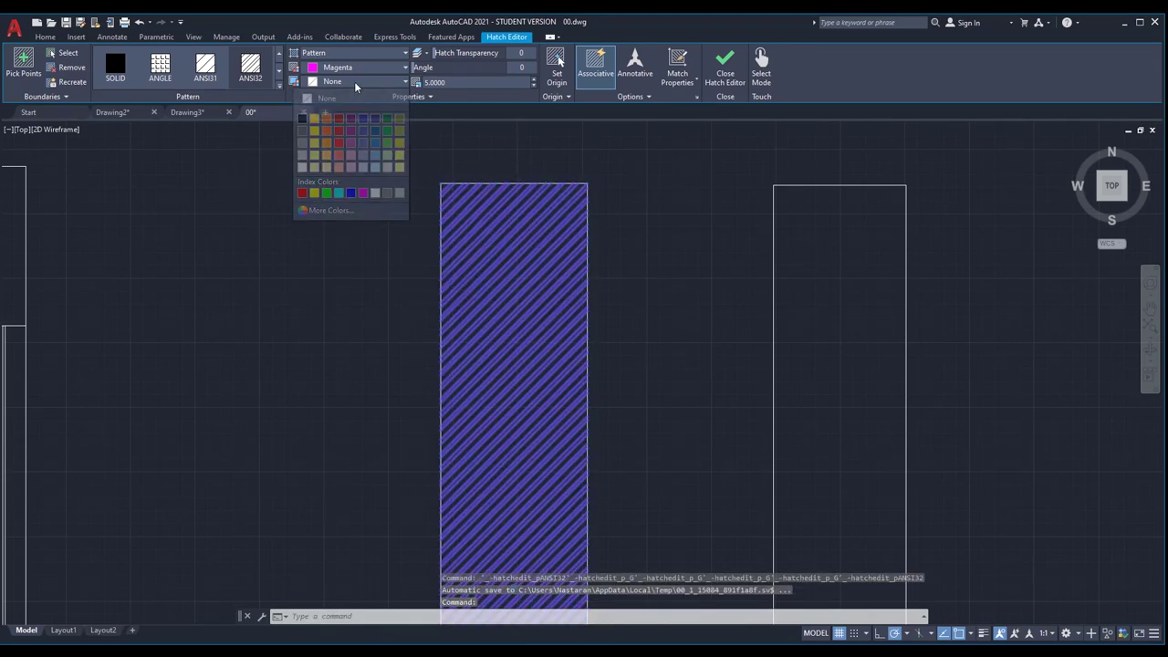
pyautogui.click(358, 79)
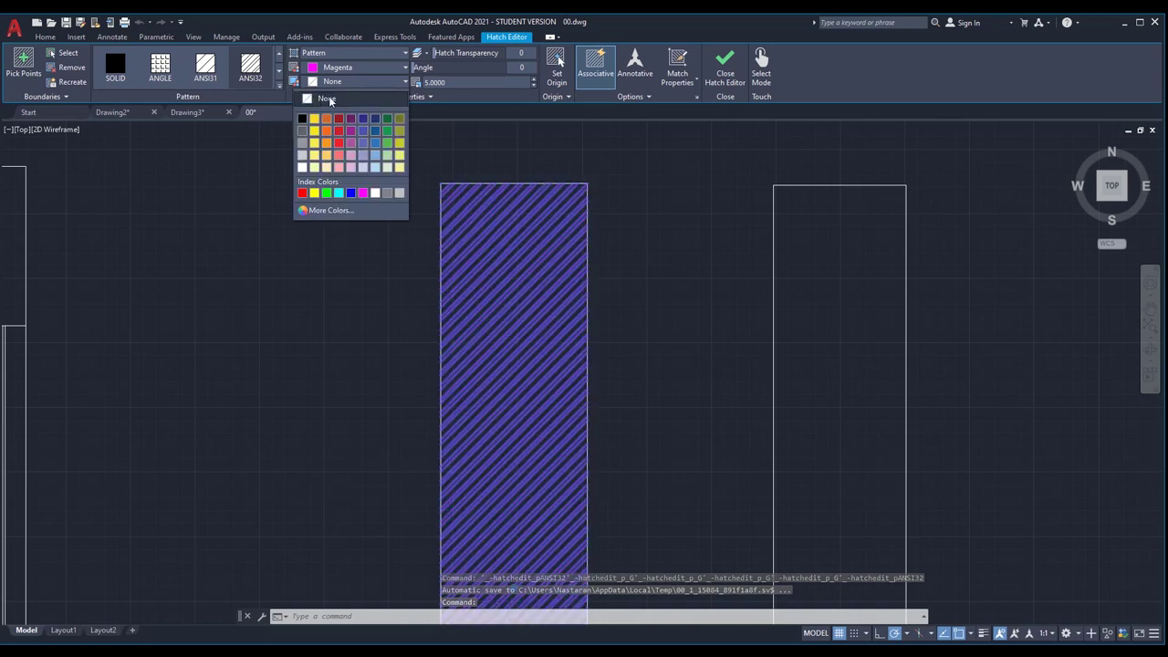
pyautogui.click(329, 97)
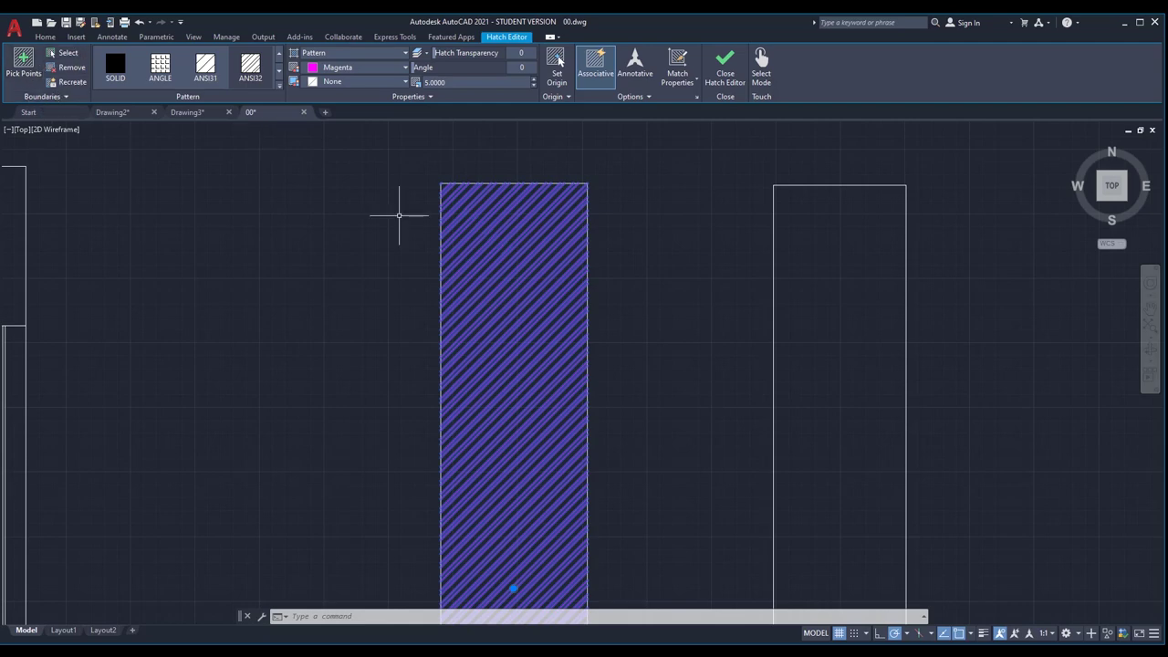
# Step: Delete the magenta line hatch from the left tall rectangle, keeping the rectangle's outline
pyautogui.press('Escape')
pyautogui.click(524, 270)
pyautogui.click(514, 268)
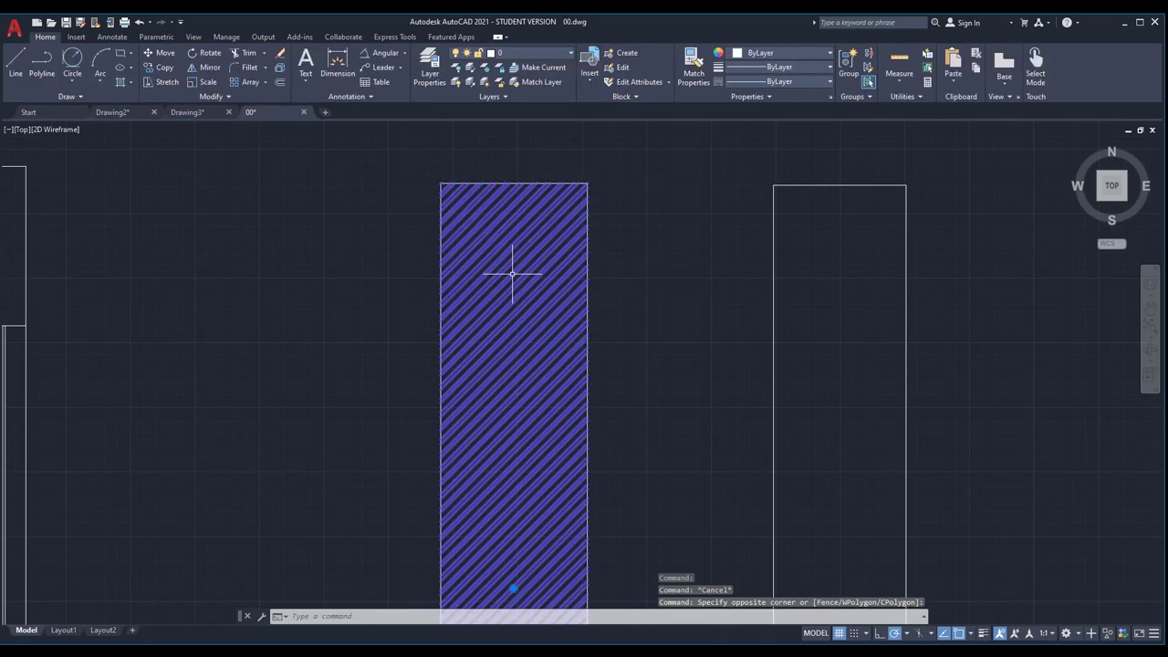
pyautogui.press('Delete')
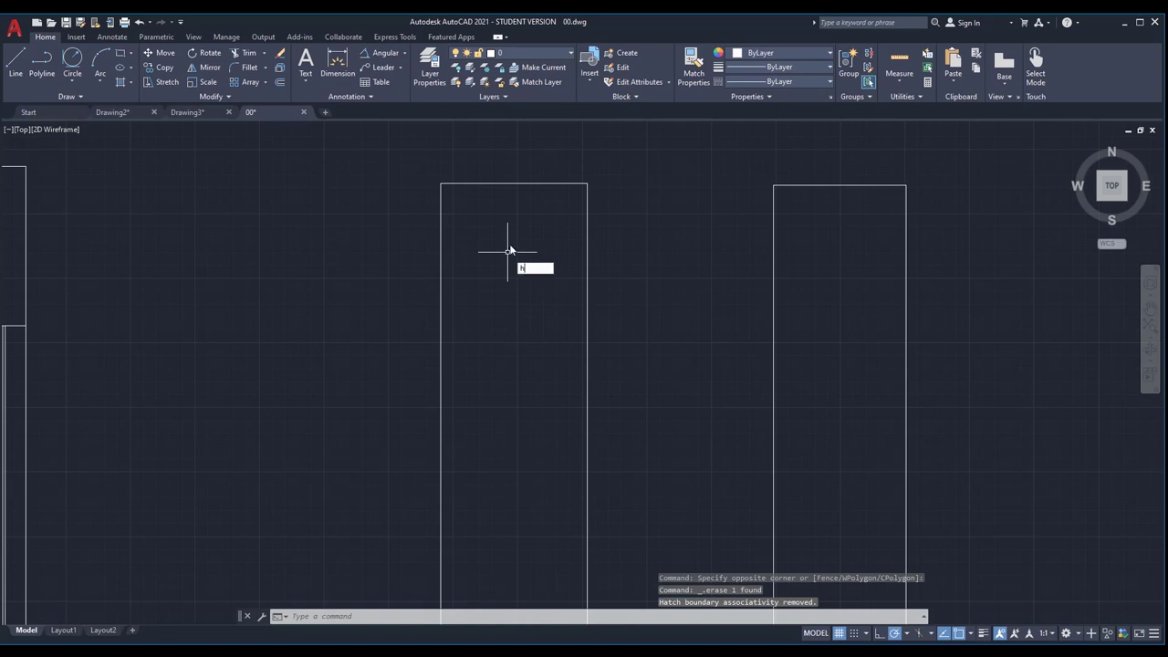
# Step: Create a solid hatch in the left tall rectangle by selecting its outline as the boundary object
pyautogui.press('Return')
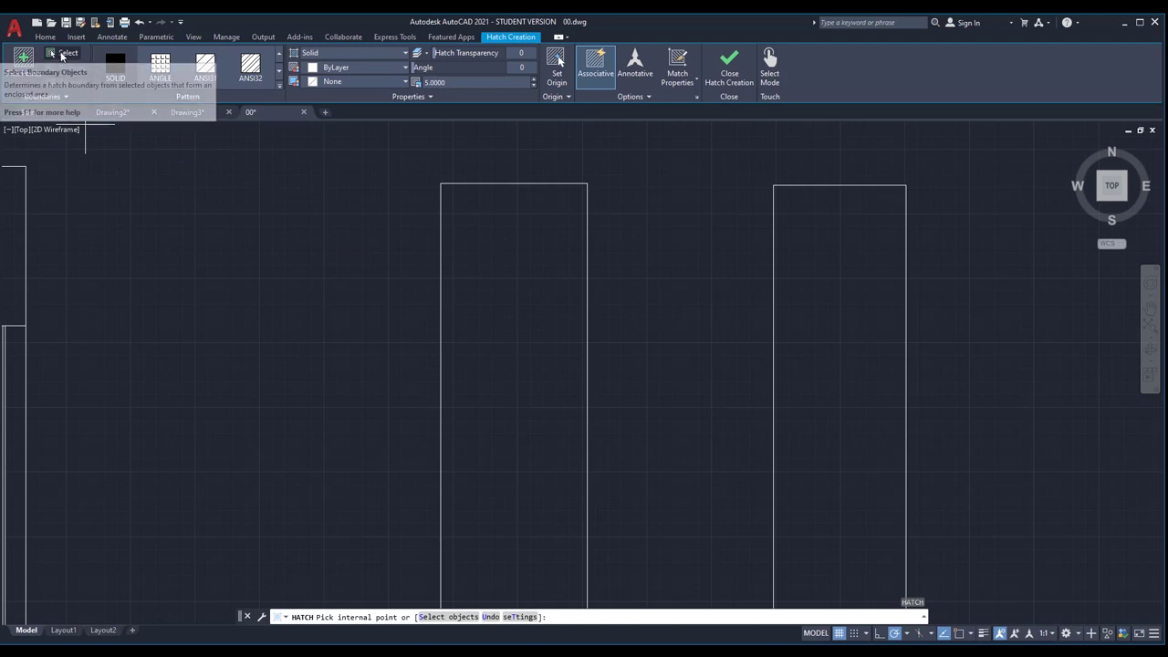
pyautogui.click(69, 54)
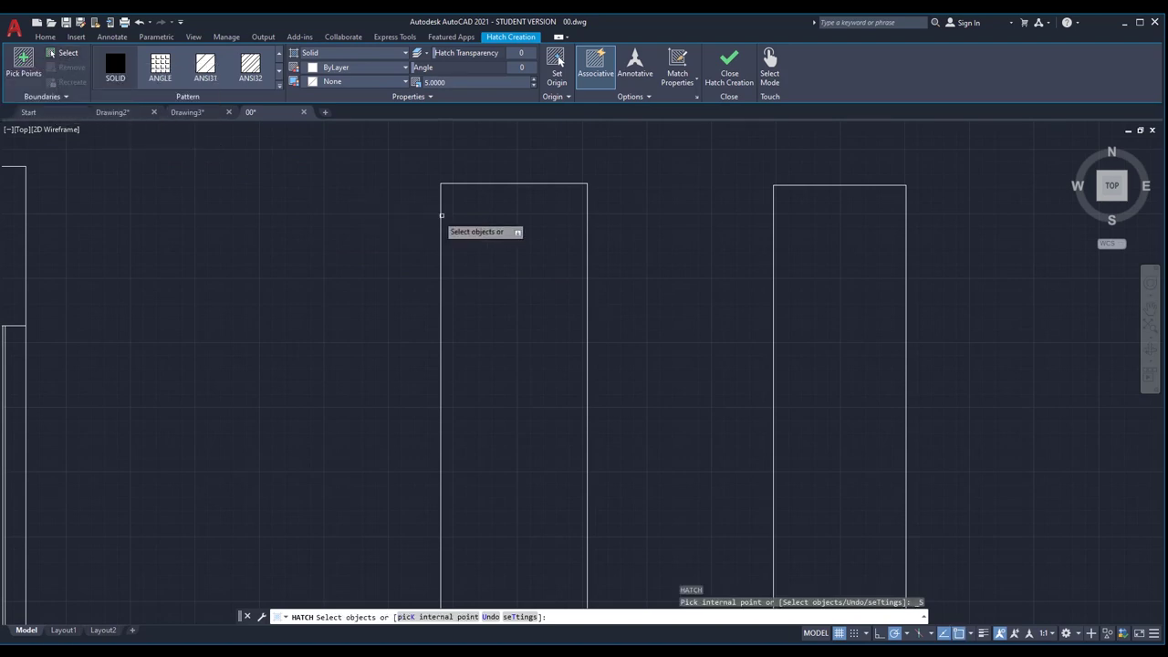
pyautogui.scroll(-4, 444, 165)
pyautogui.scroll(2, 452, 162)
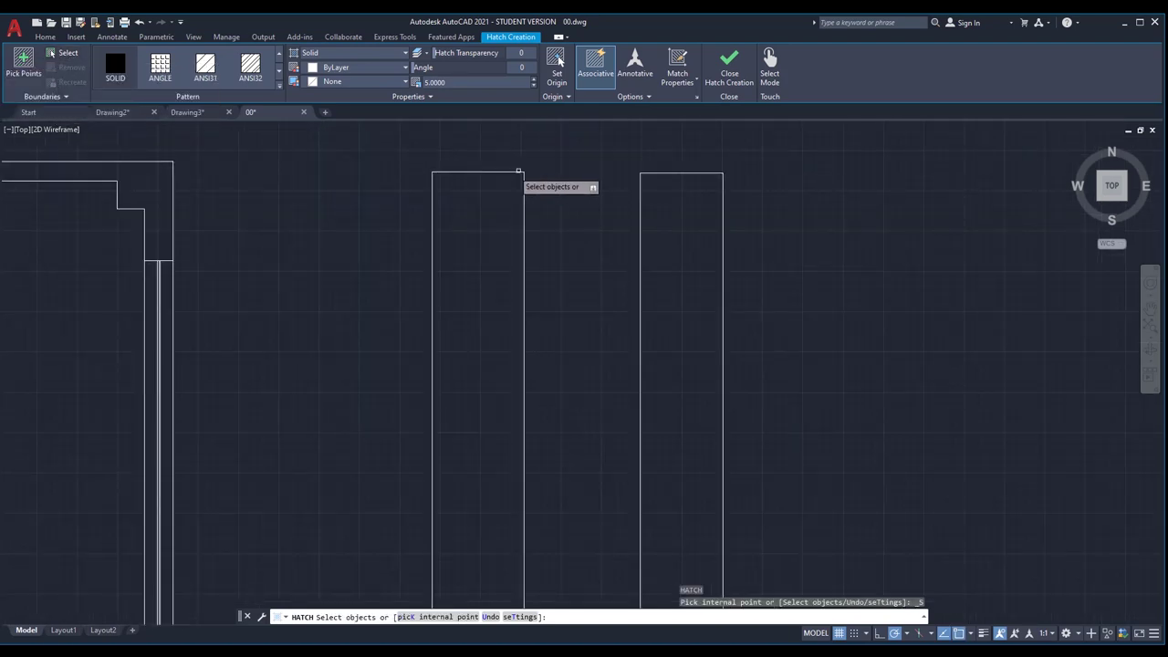
pyautogui.scroll(-2, 535, 211)
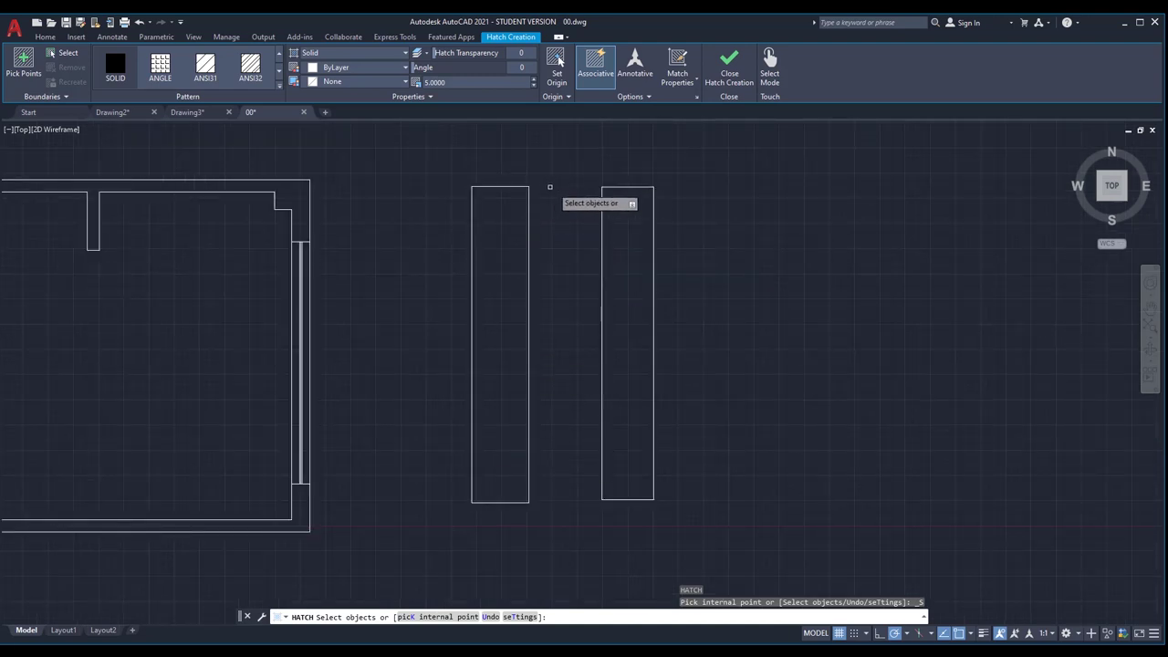
pyautogui.click(527, 229)
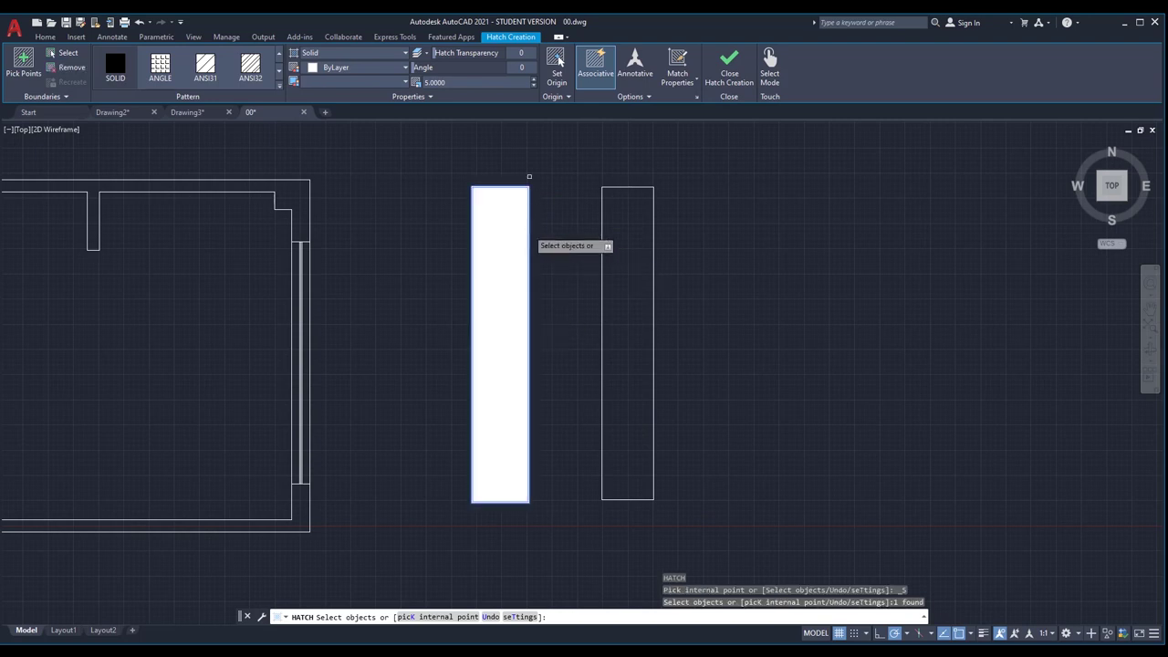
pyautogui.scroll(2, 536, 197)
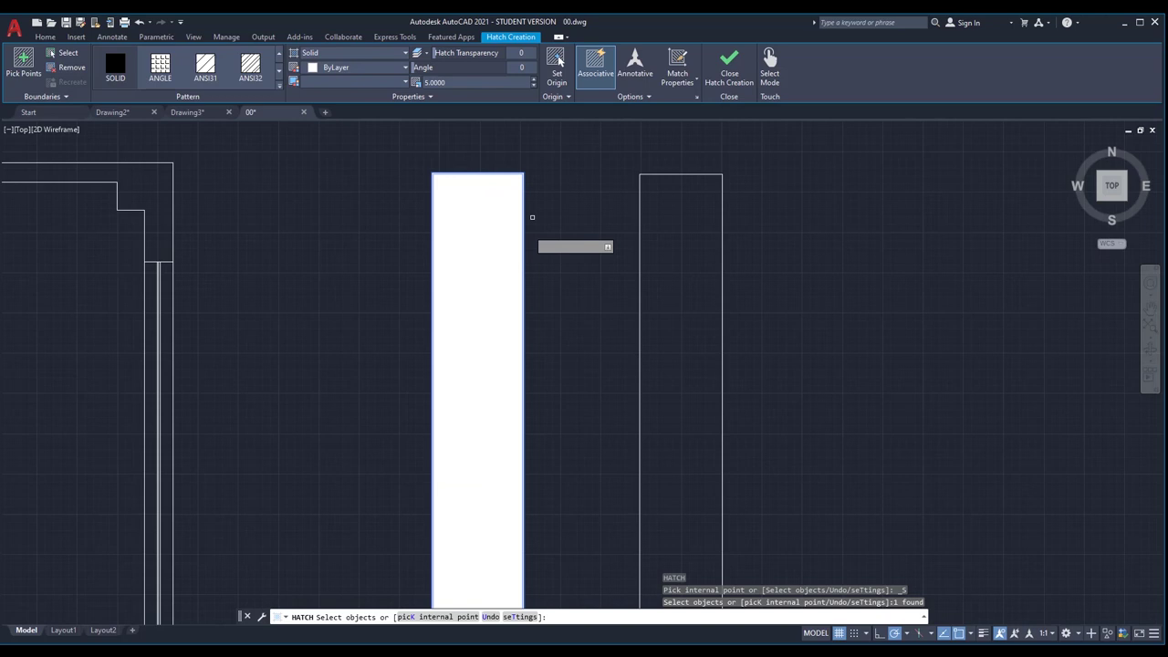
pyautogui.press('Return')
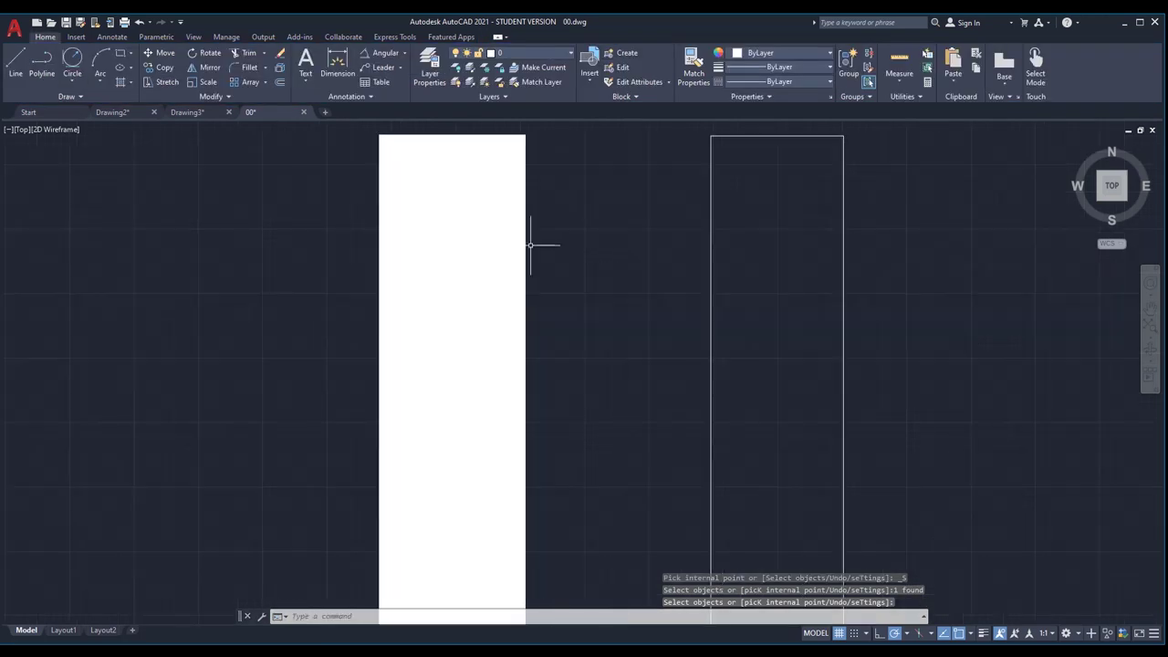
# Step: Try a solid hatch in the right tall rectangle by selecting its four edge lines individually as boundary objects, and undo that hatch
pyautogui.scroll(-2, 379, 221)
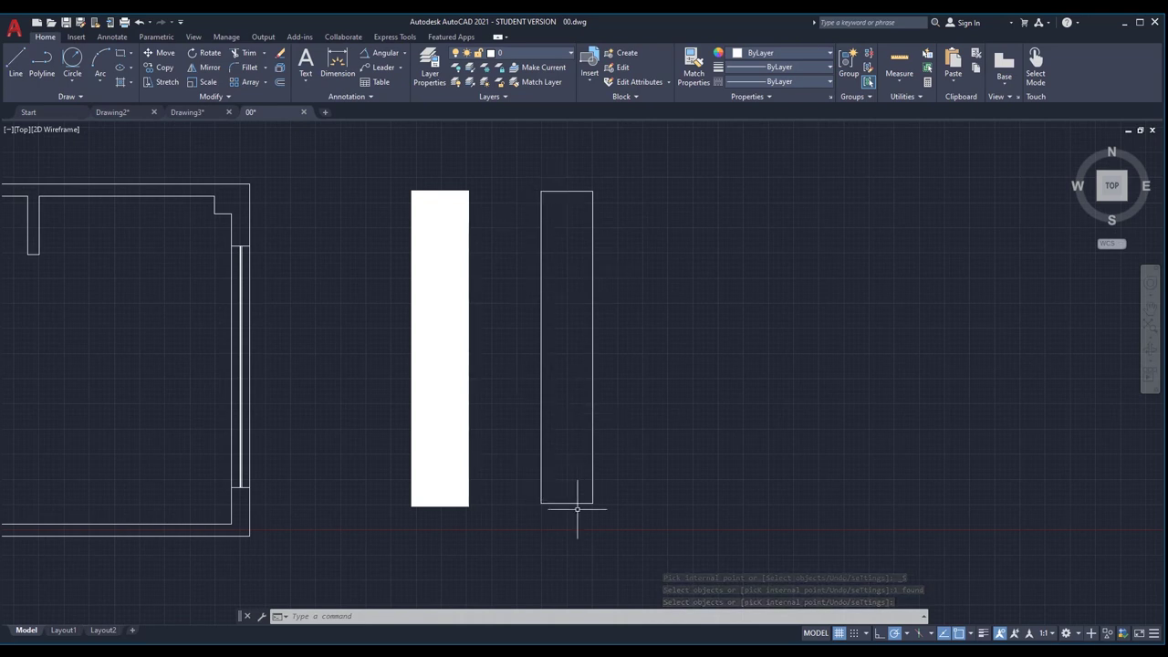
pyautogui.scroll(2, 572, 361)
pyautogui.scroll(-2, 563, 408)
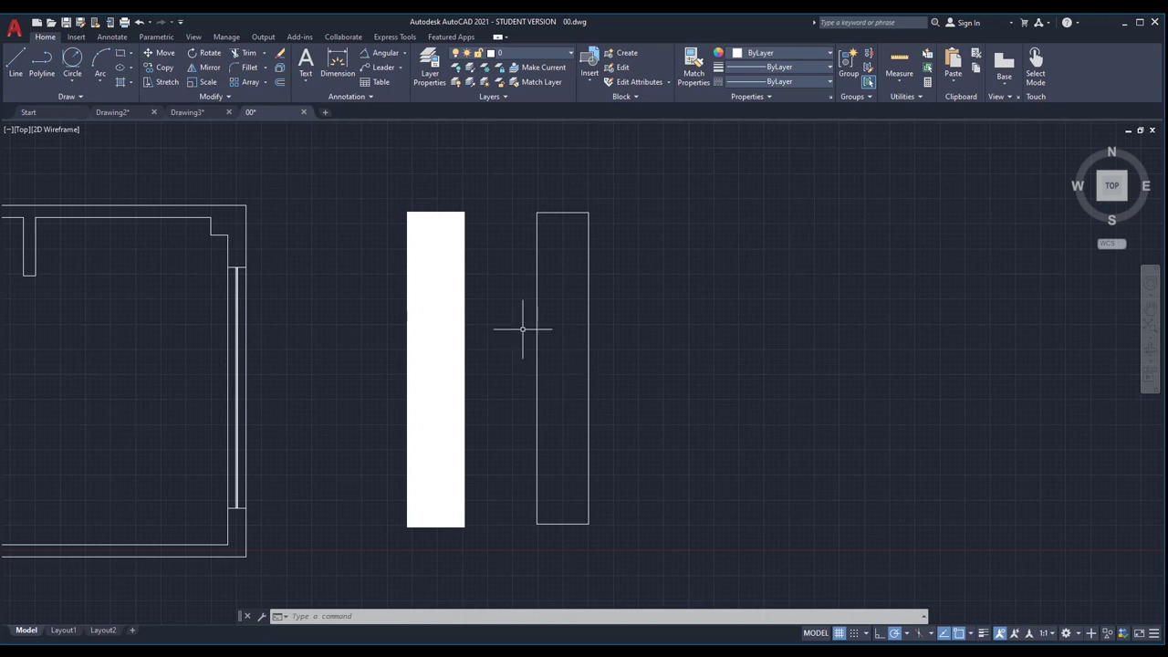
pyautogui.write('h')
pyautogui.press('Return')
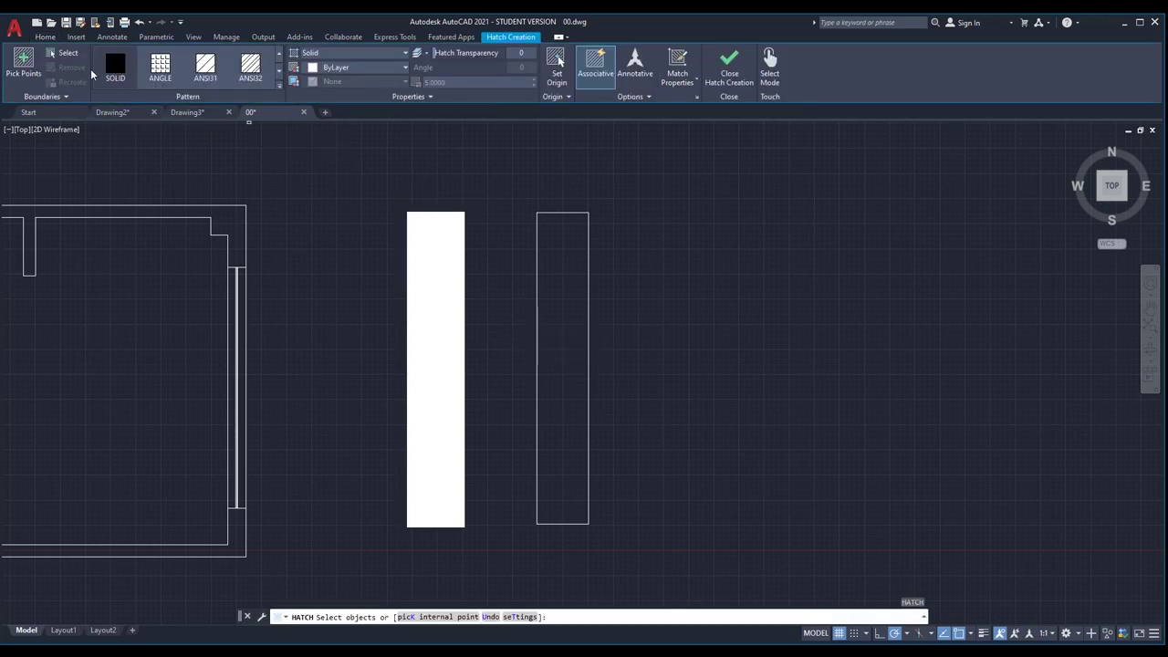
pyautogui.click(64, 53)
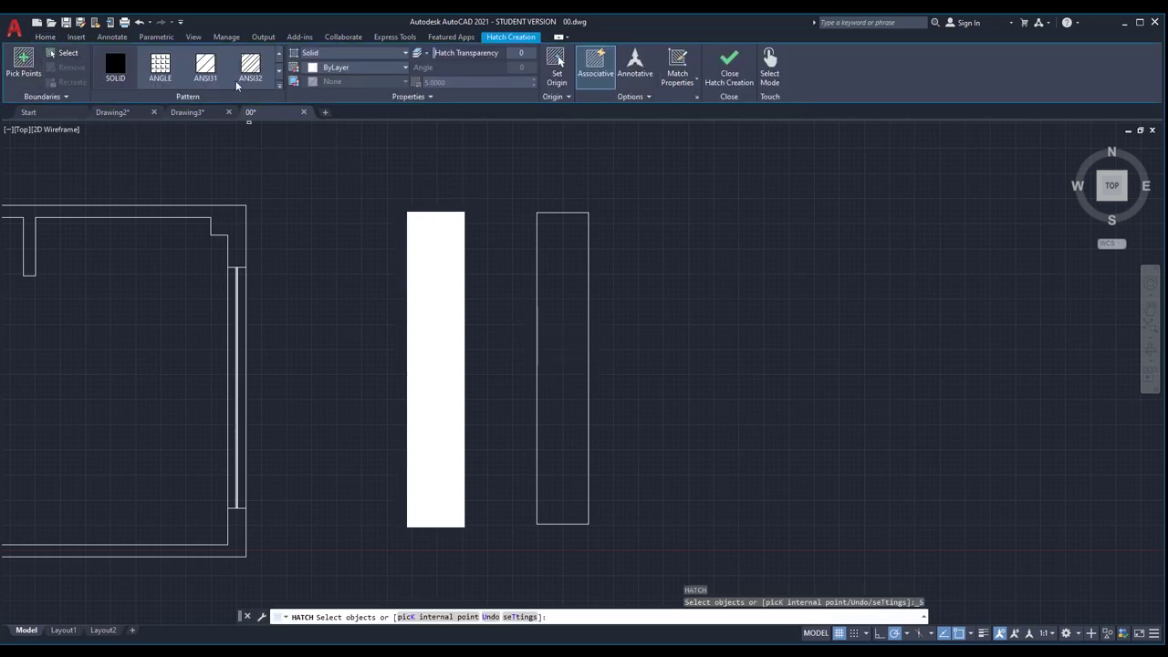
pyautogui.click(567, 212)
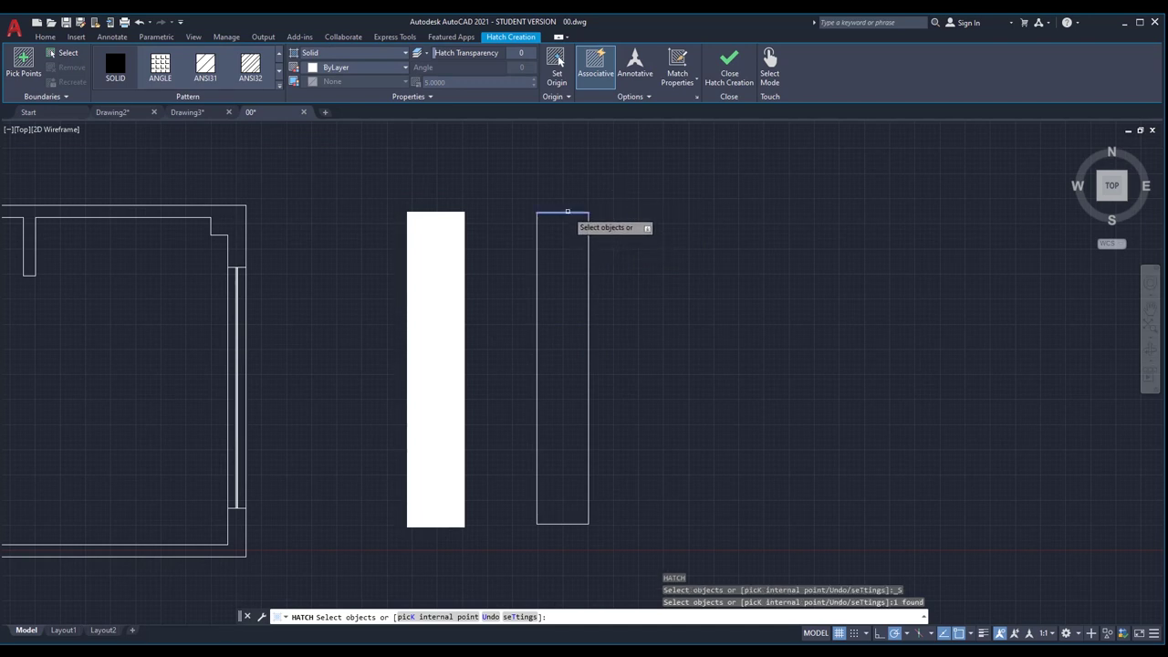
pyautogui.click(588, 261)
pyautogui.click(554, 526)
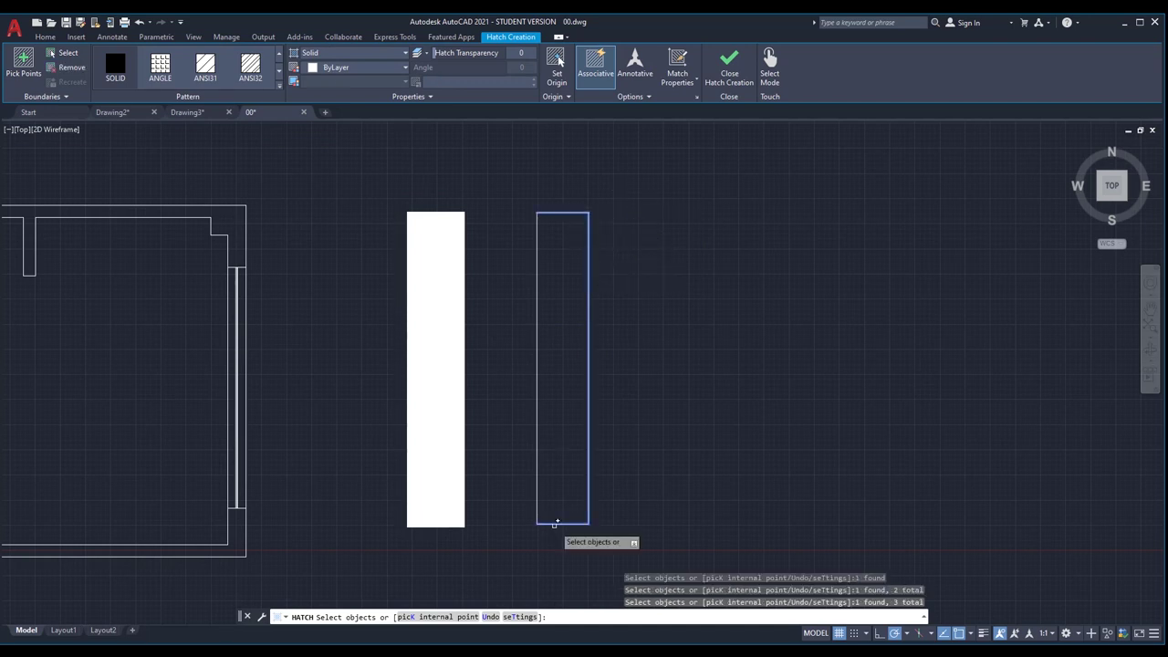
pyautogui.click(538, 494)
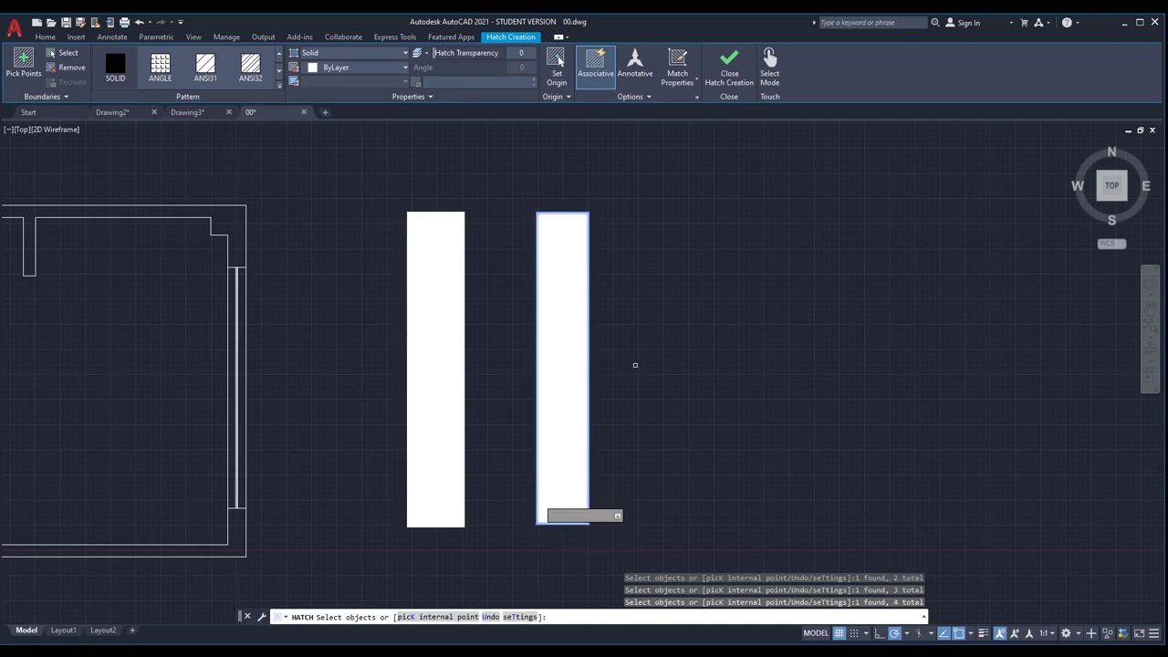
pyautogui.press('Return')
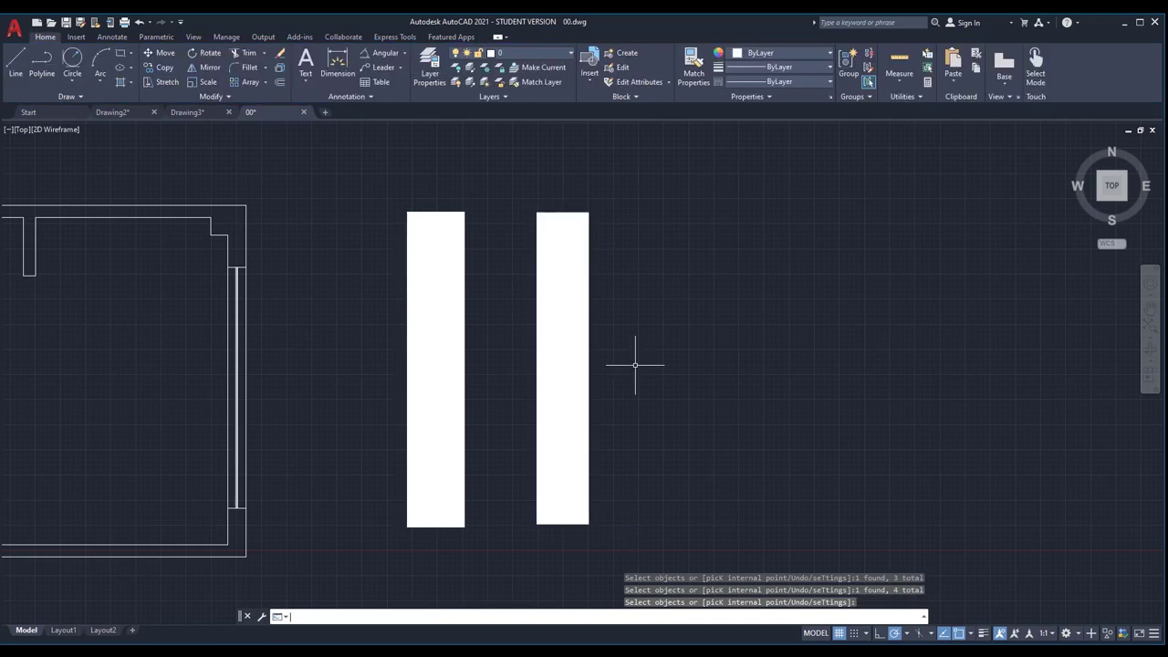
pyautogui.hotkey('ctrl', 'z')
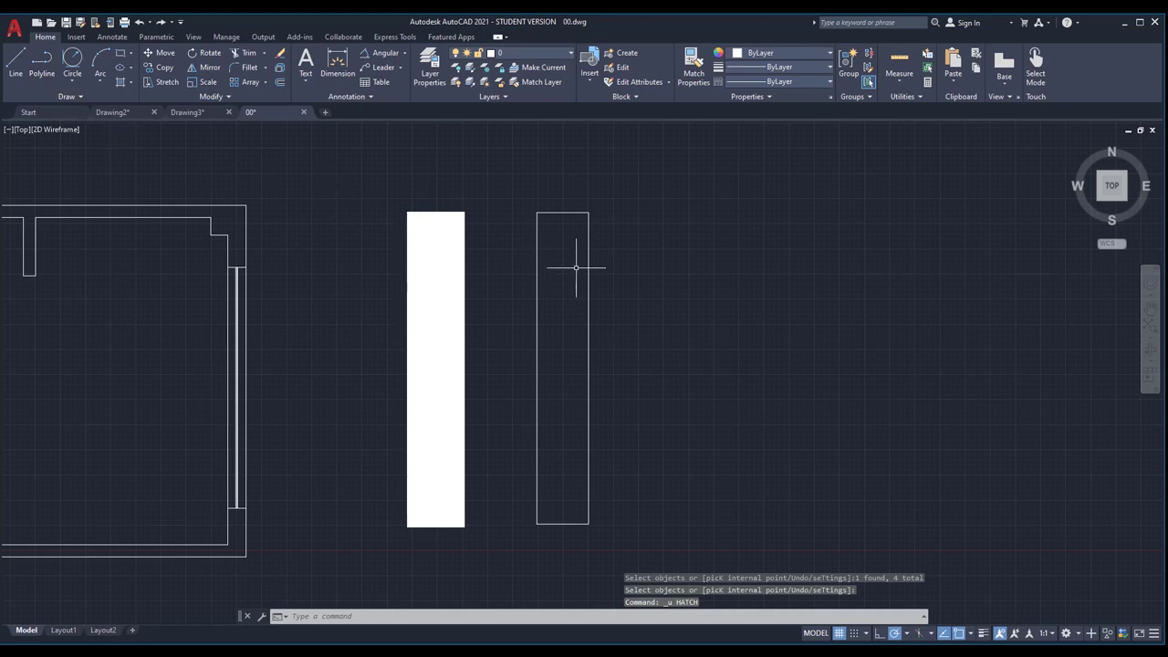
# Step: Create a solid hatch in the right tall rectangle by selecting all four edge lines together with a crossing window
pyautogui.write('h')
pyautogui.press('Return')
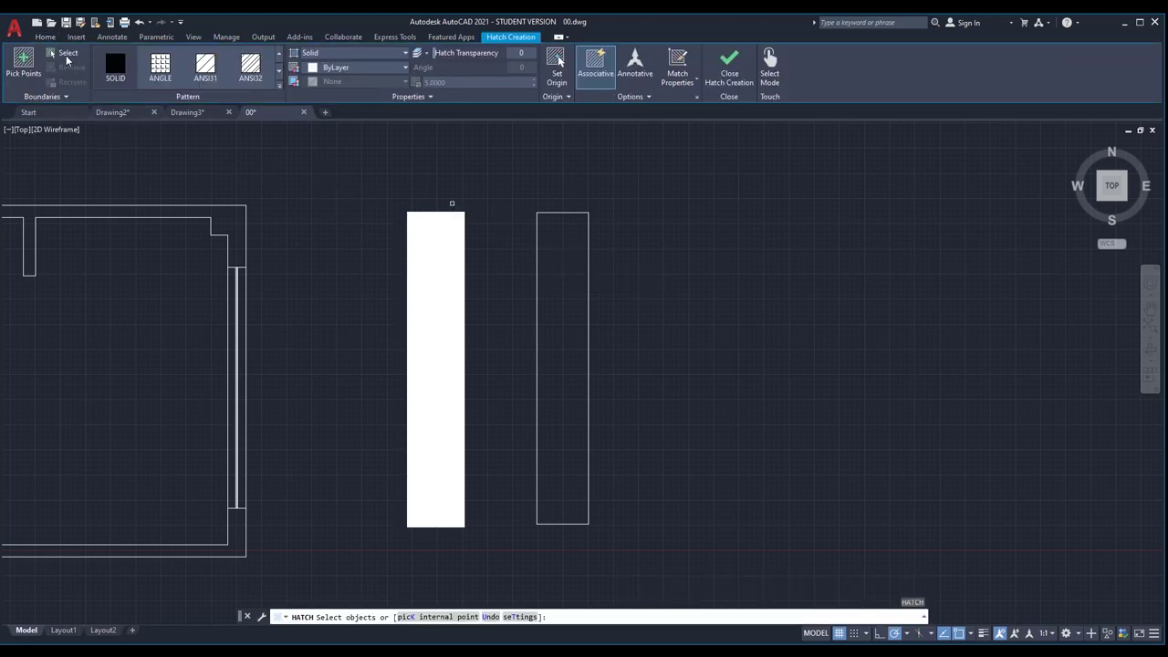
pyautogui.click(65, 60)
pyautogui.click(613, 191)
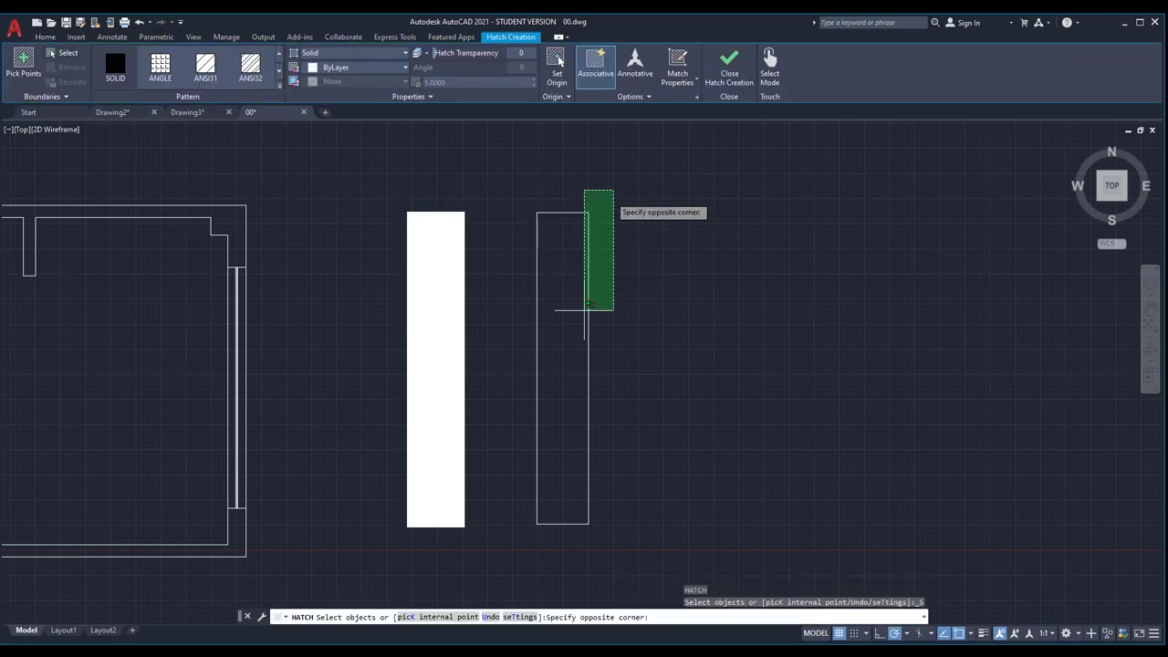
pyautogui.click(510, 528)
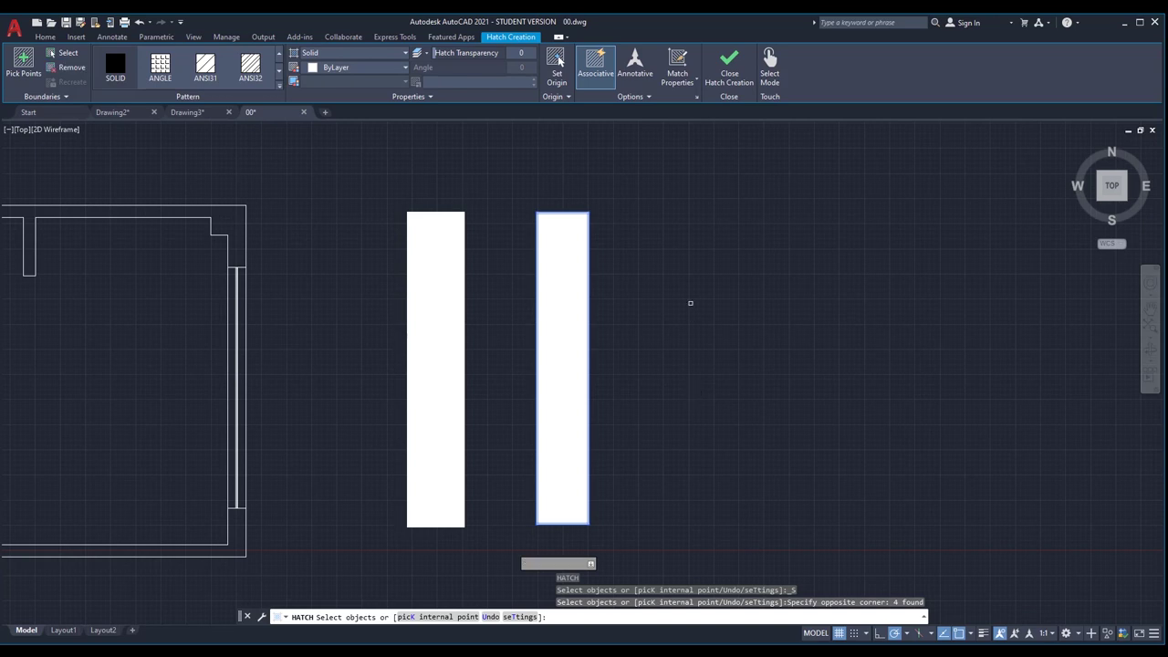
pyautogui.press('Return')
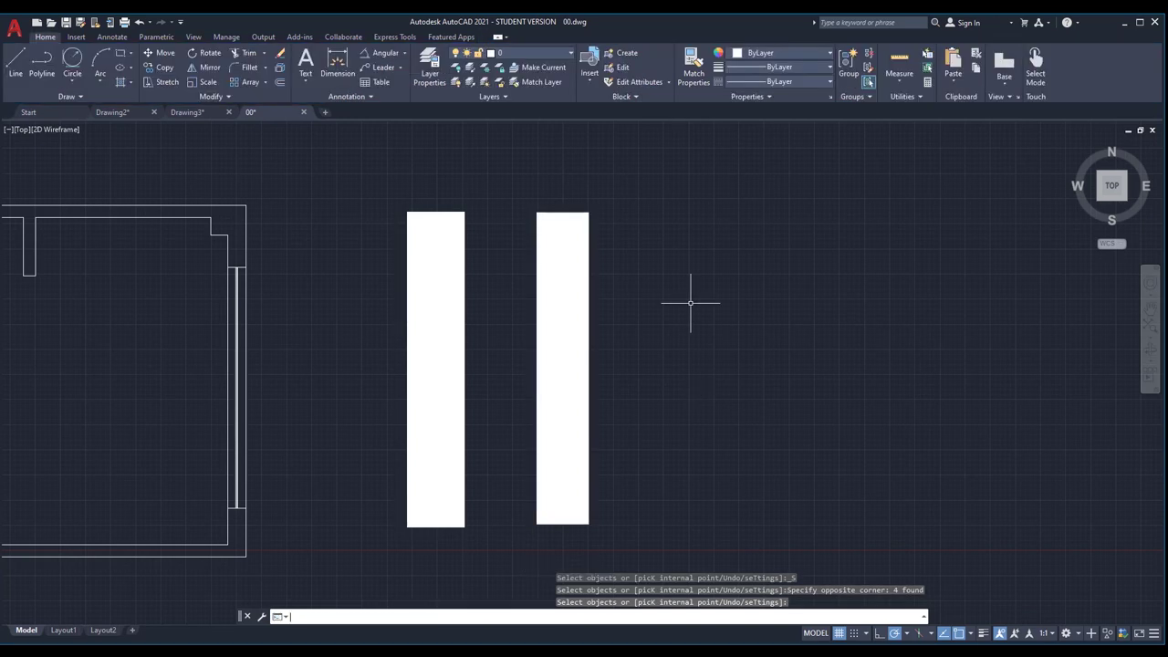
# Step: Delete the solid hatches from both tall rectangles, keeping their outlines
pyautogui.click(583, 281)
pyautogui.click(436, 311)
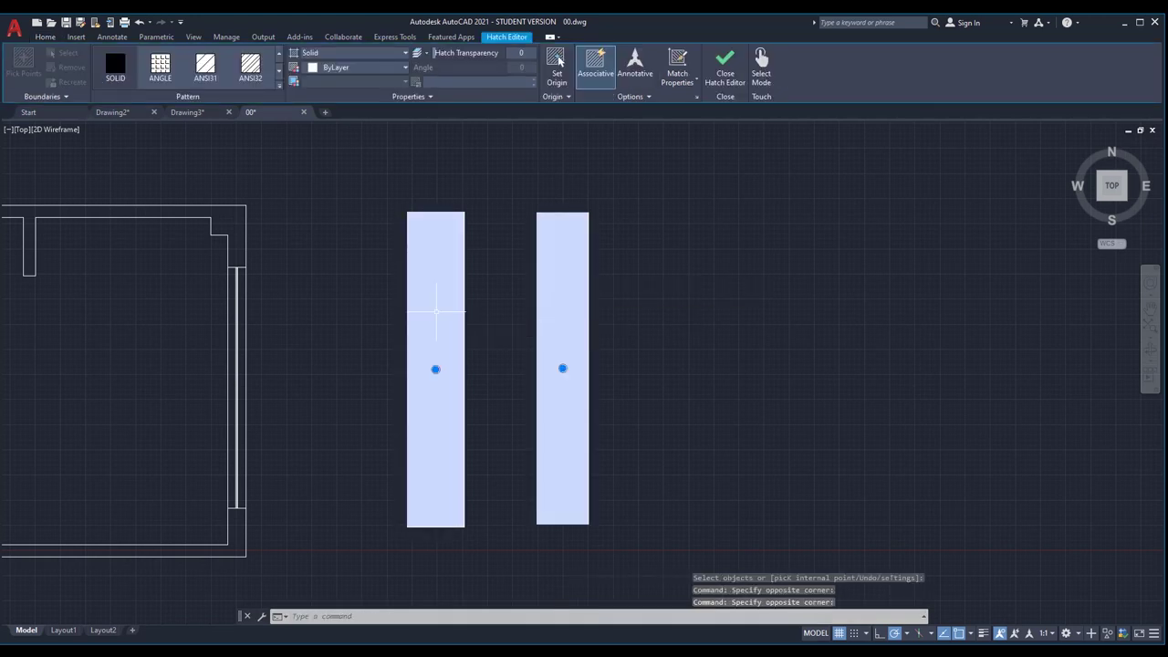
pyautogui.press('Delete')
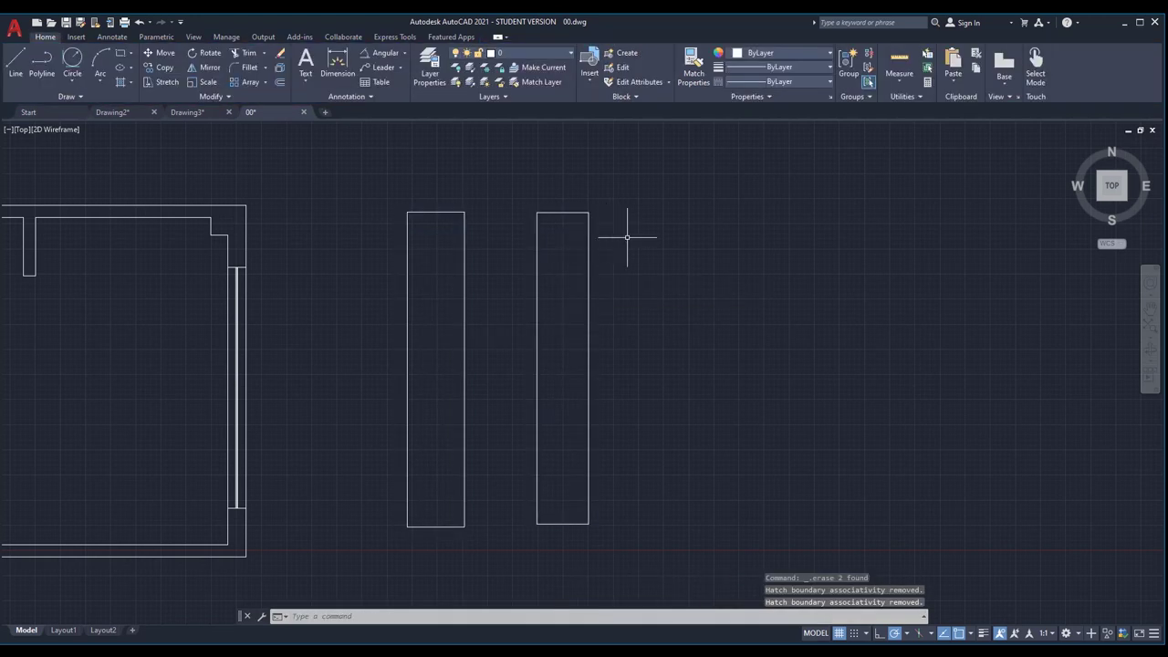
# Step: Draw a long, thin horizontal rectangle about 1'-8" high in the empty space to the right of the two tall rectangles
pyautogui.scroll(-2, 651, 254)
pyautogui.scroll(2, 560, 254)
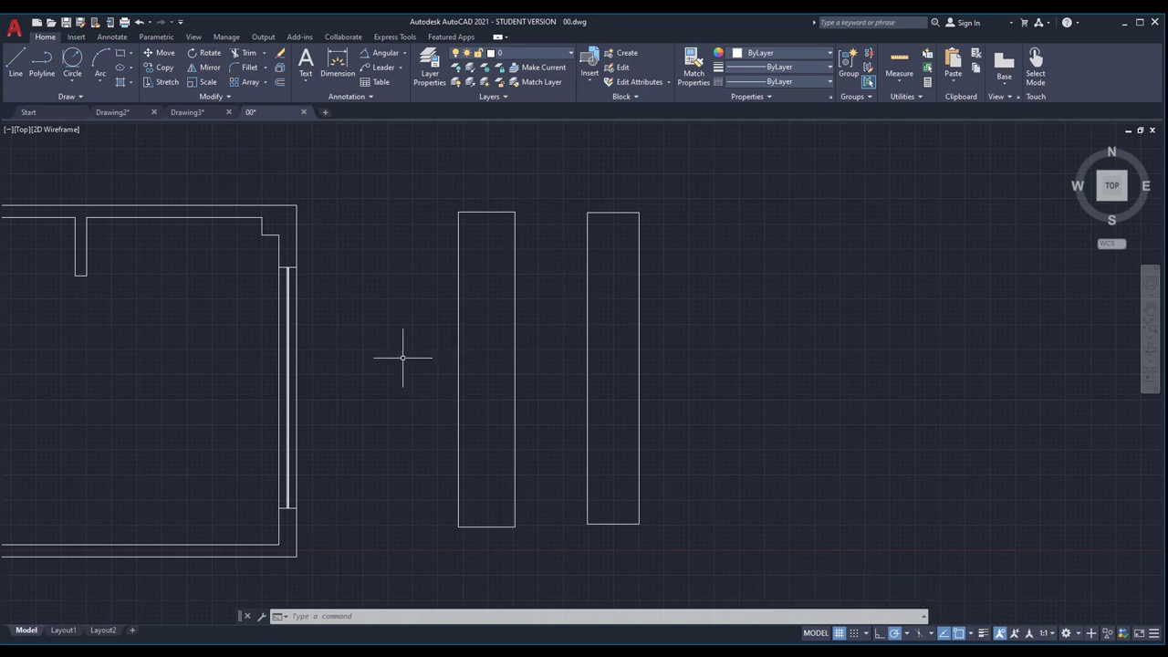
pyautogui.scroll(-4, 405, 359)
pyautogui.scroll(4, 589, 339)
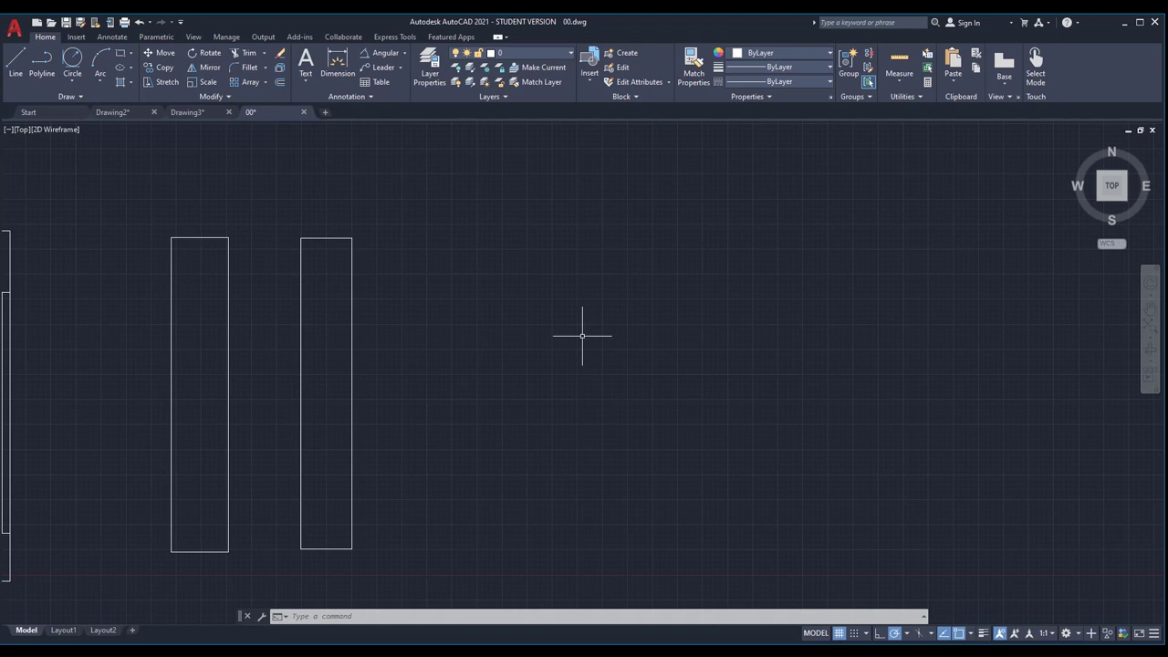
pyautogui.press('Return')
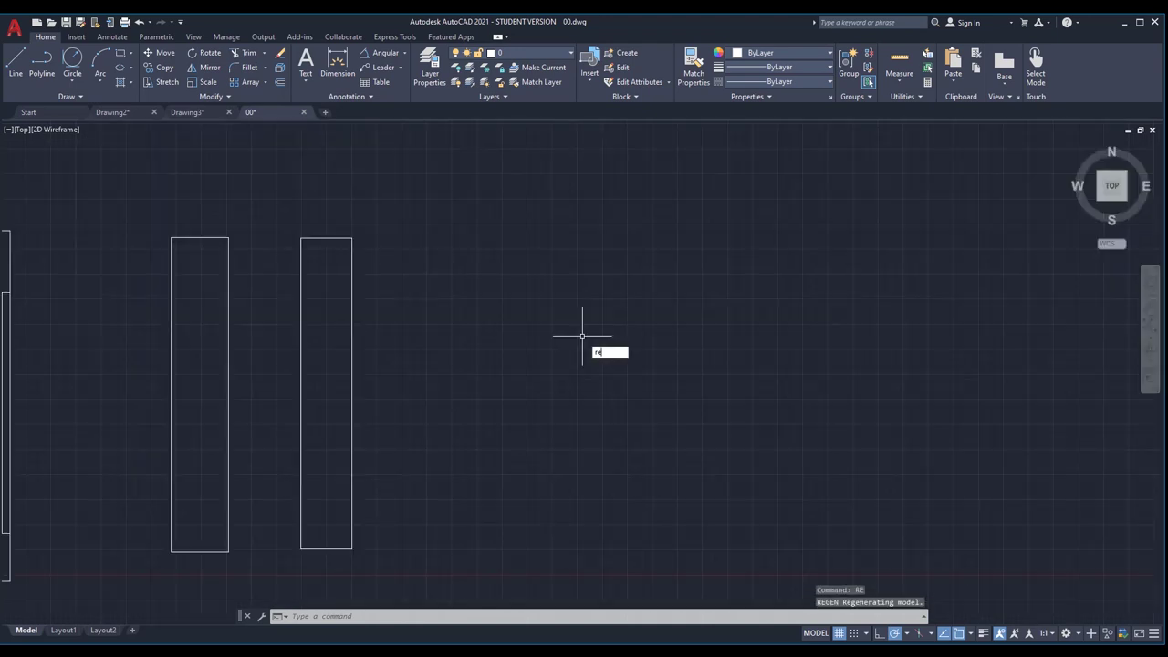
pyautogui.write('rec')
pyautogui.press('Return')
pyautogui.scroll(-4, 436, 304)
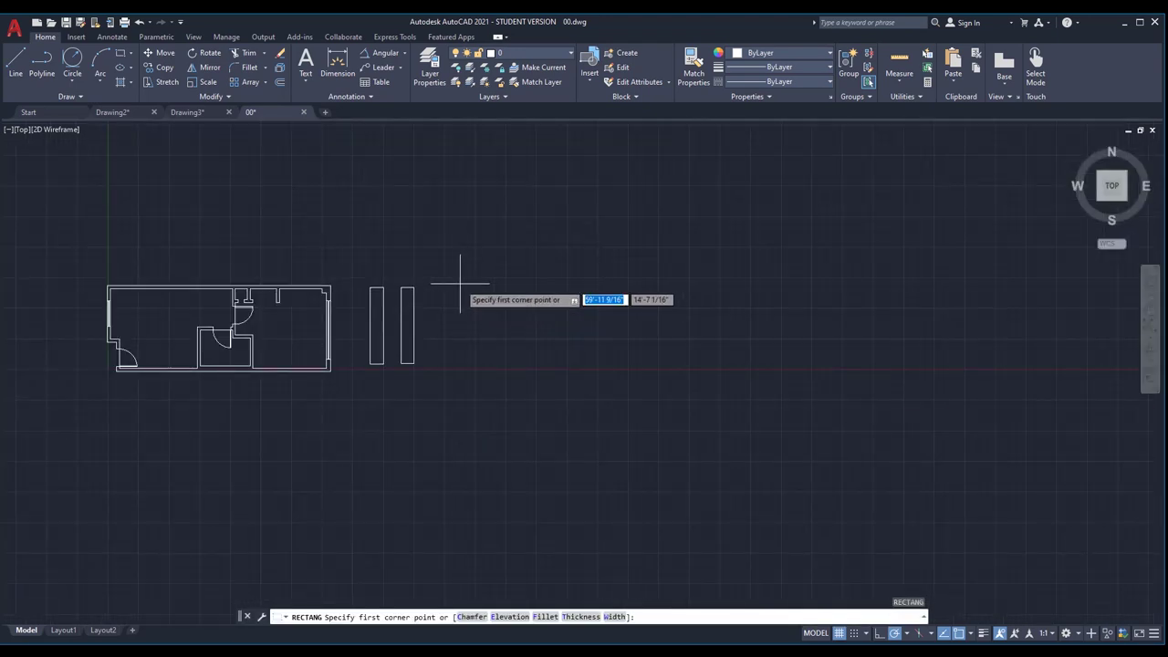
pyautogui.click(459, 287)
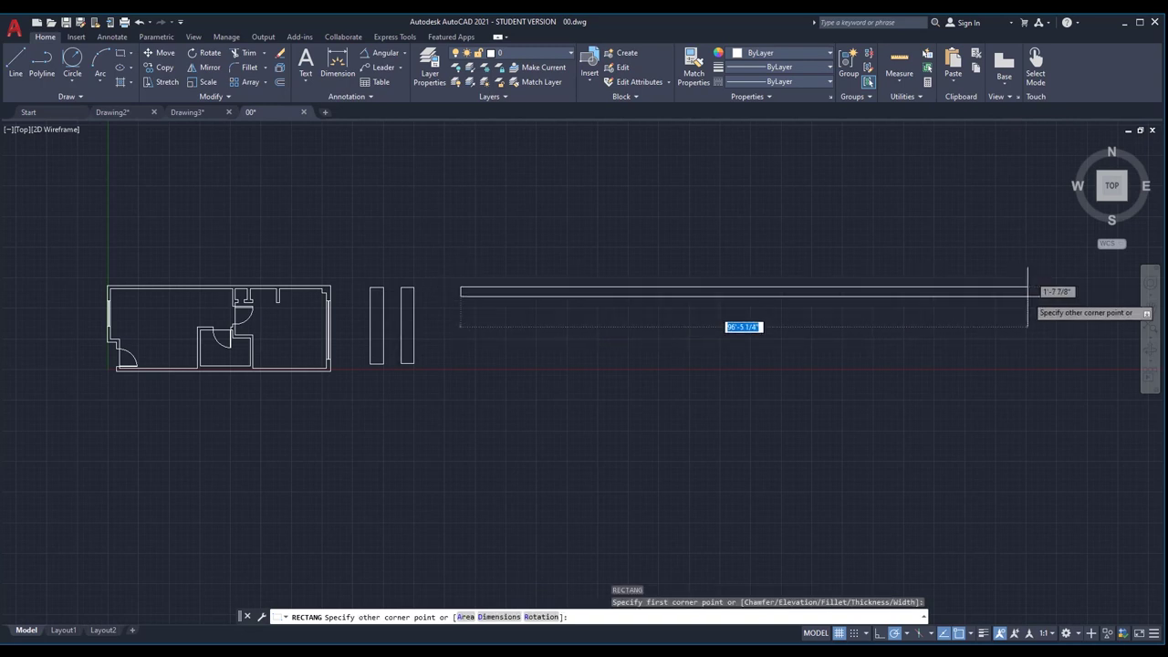
pyautogui.click(1039, 296)
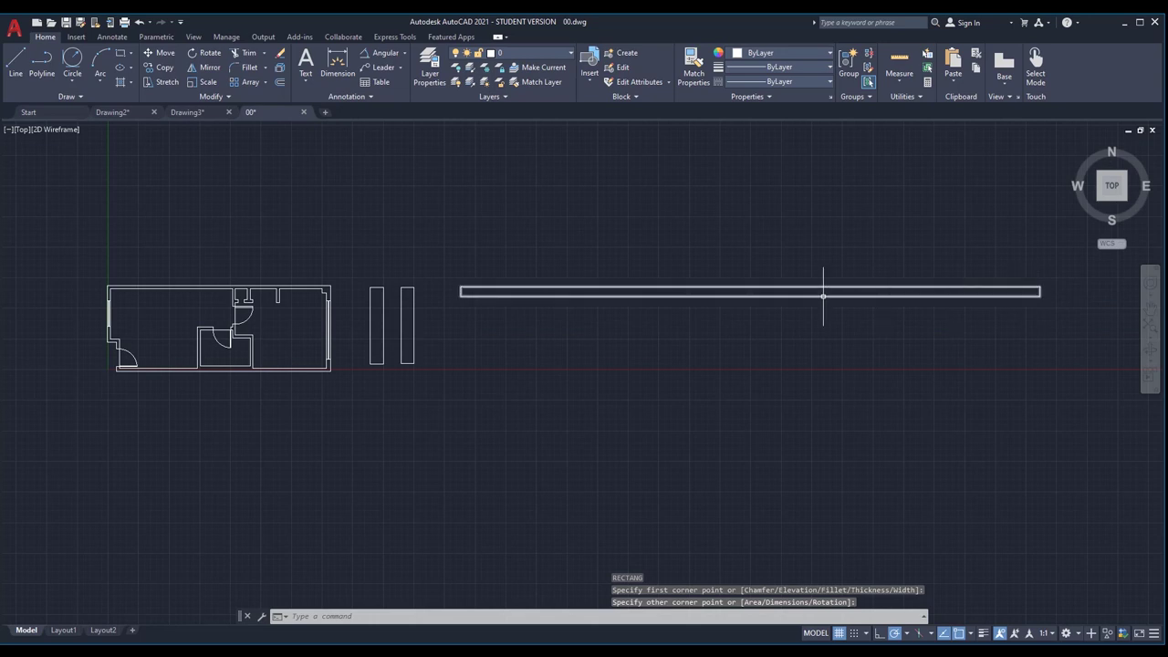
# Step: Explode the long horizontal rectangle into separate lines
pyautogui.scroll(4, 496, 282)
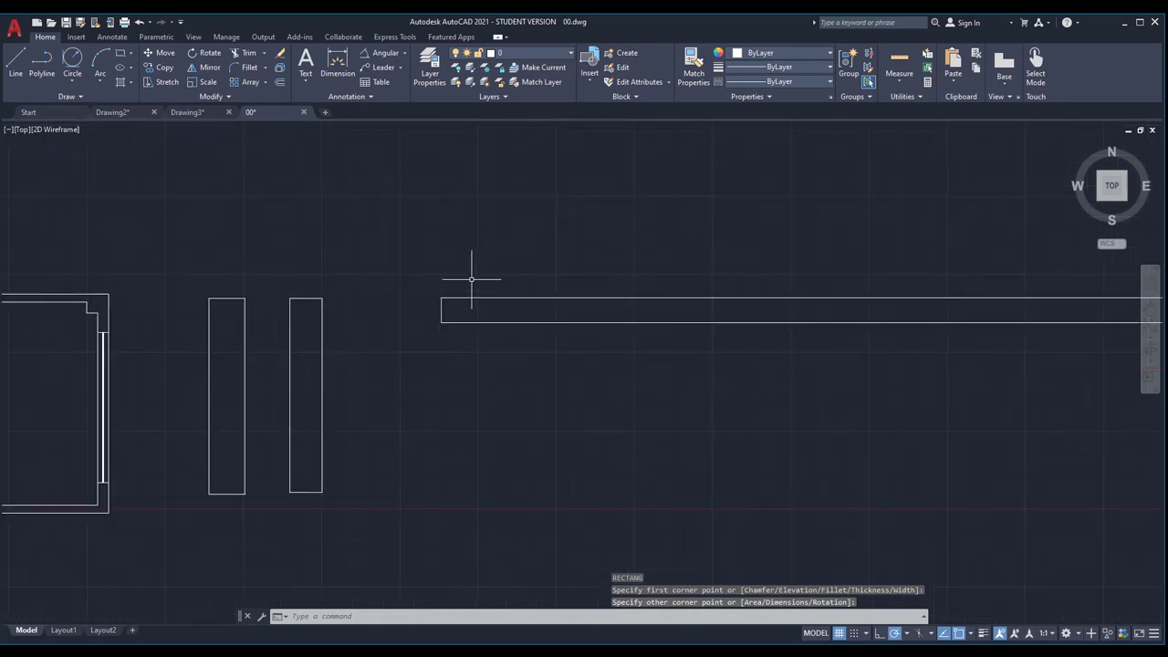
pyautogui.scroll(2, 500, 280)
pyautogui.scroll(-2, 448, 268)
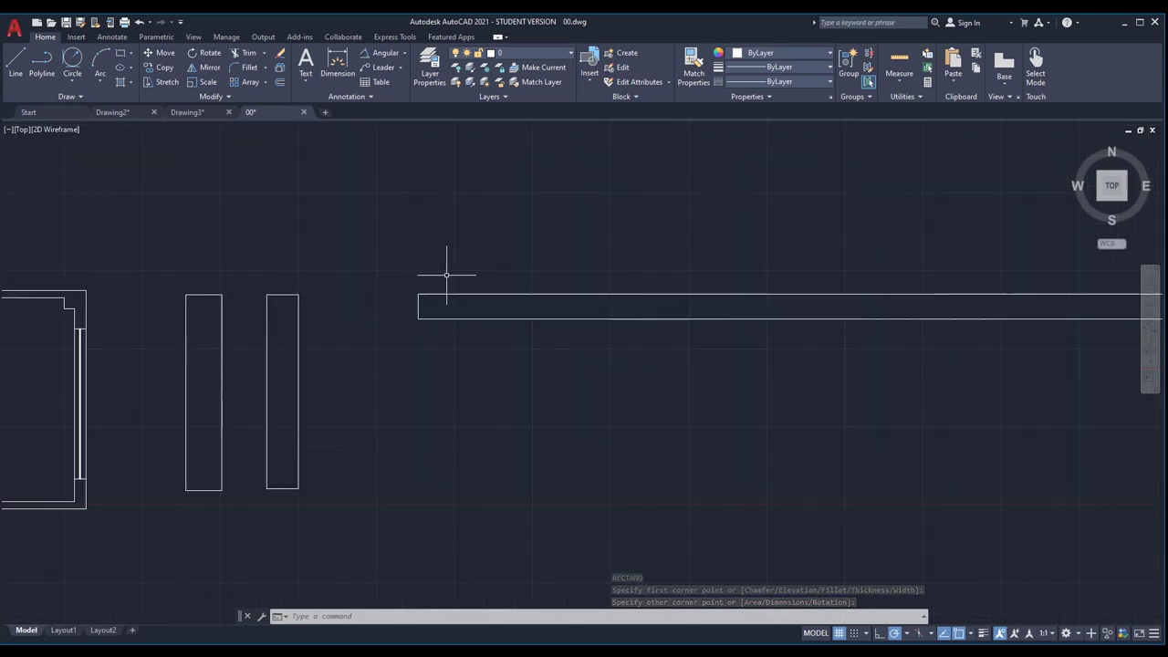
pyautogui.scroll(2, 461, 282)
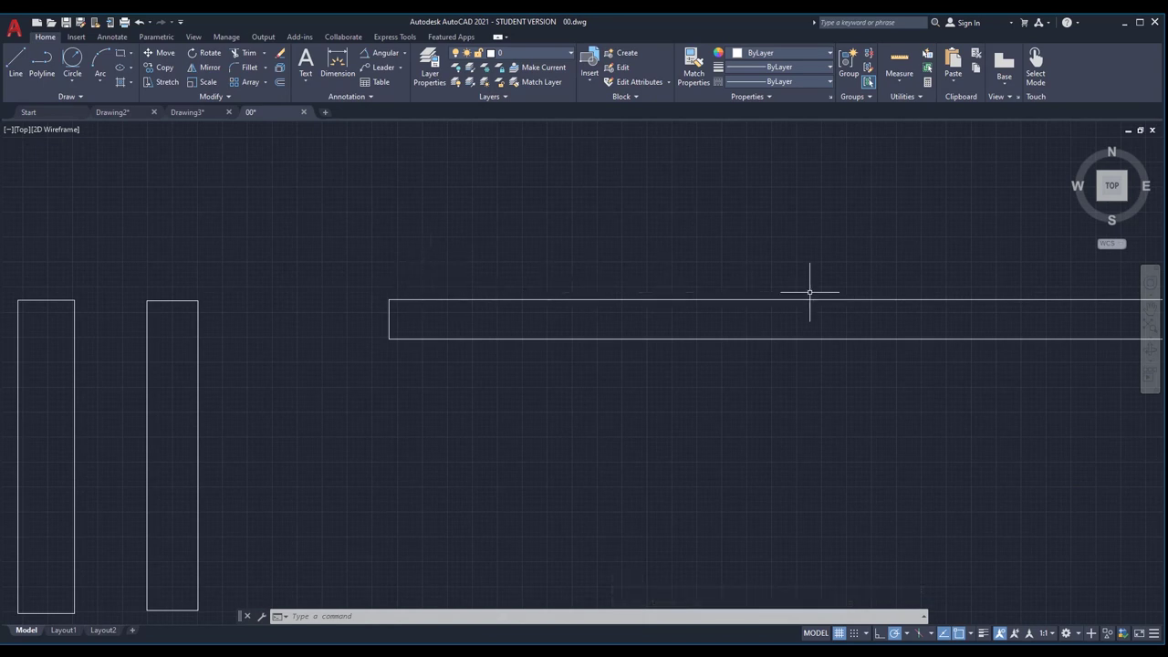
pyautogui.moveTo(382, 266)
pyautogui.mouseDown(button='middle')
pyautogui.moveTo(467, 270)
pyautogui.moveTo(455, 275)
pyautogui.mouseUp(button='middle')
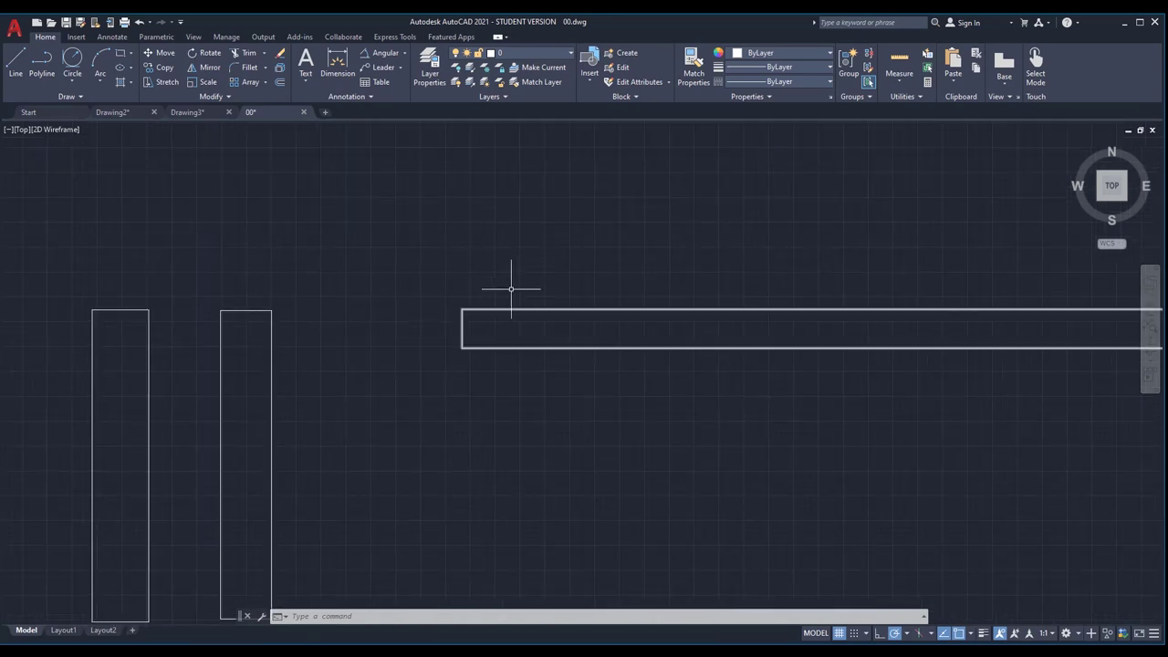
pyautogui.moveTo(530, 340); pyautogui.dragTo(522, 358)
pyautogui.write('x')
pyautogui.press('Return')
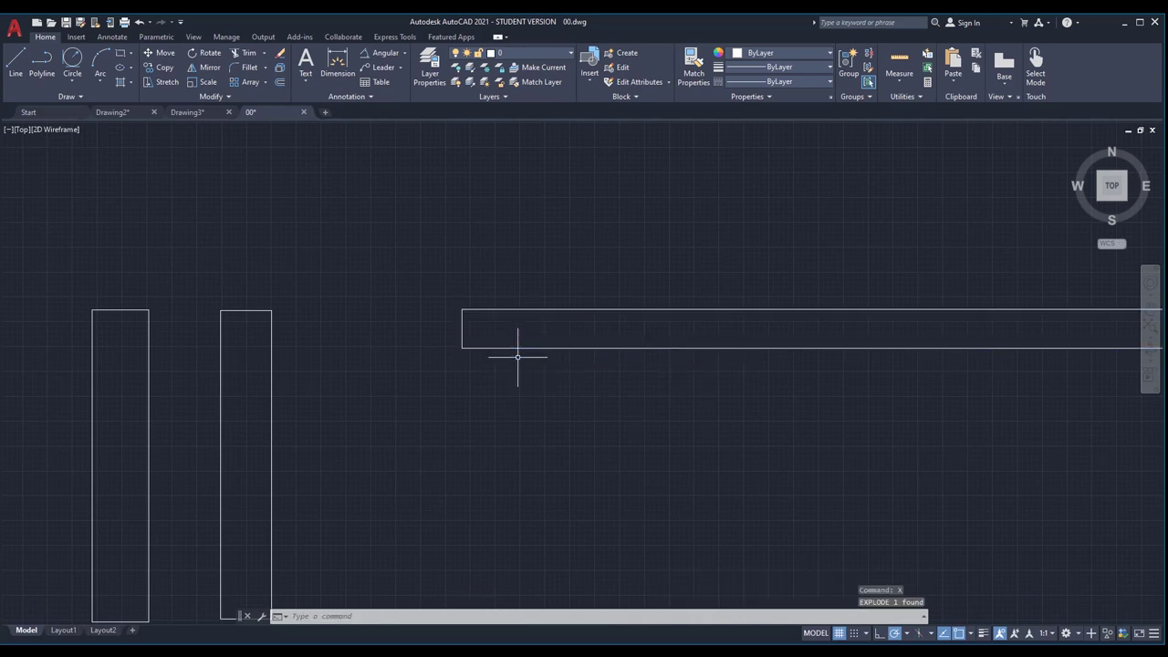
# Step: Try to hatch the long rectangle by picking an internal point while its far end is out of view, and dismiss the boundary error
pyautogui.scroll(2, 456, 332)
pyautogui.scroll(2, 492, 312)
pyautogui.scroll(-2, 412, 313)
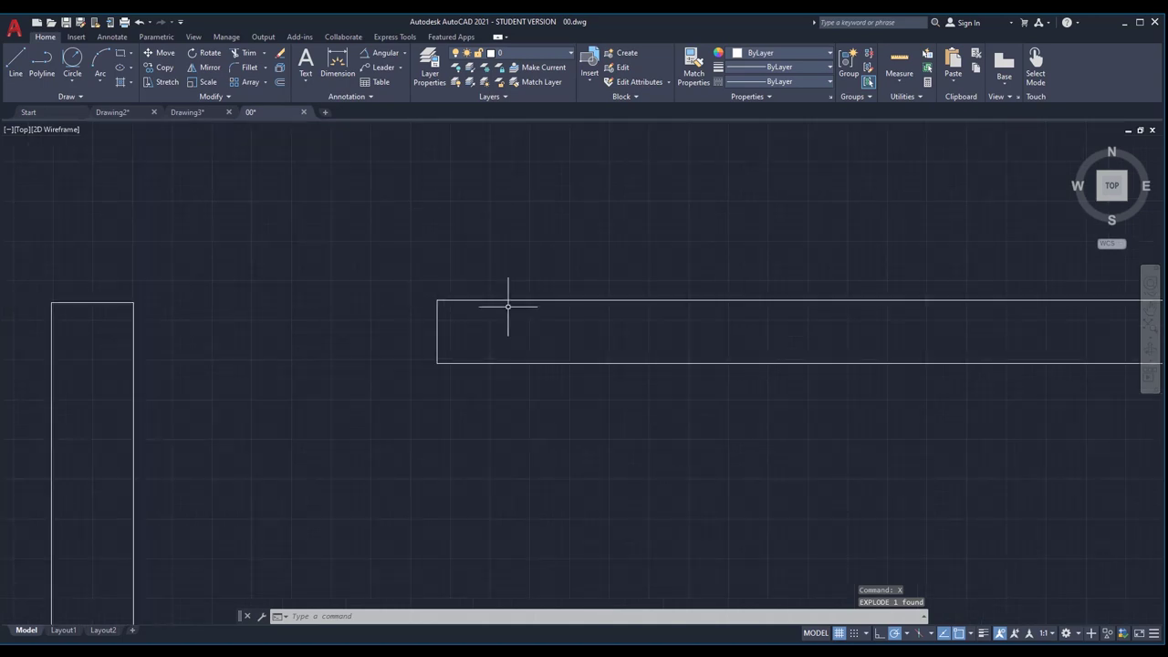
pyautogui.scroll(-2, 534, 305)
pyautogui.scroll(4, 457, 308)
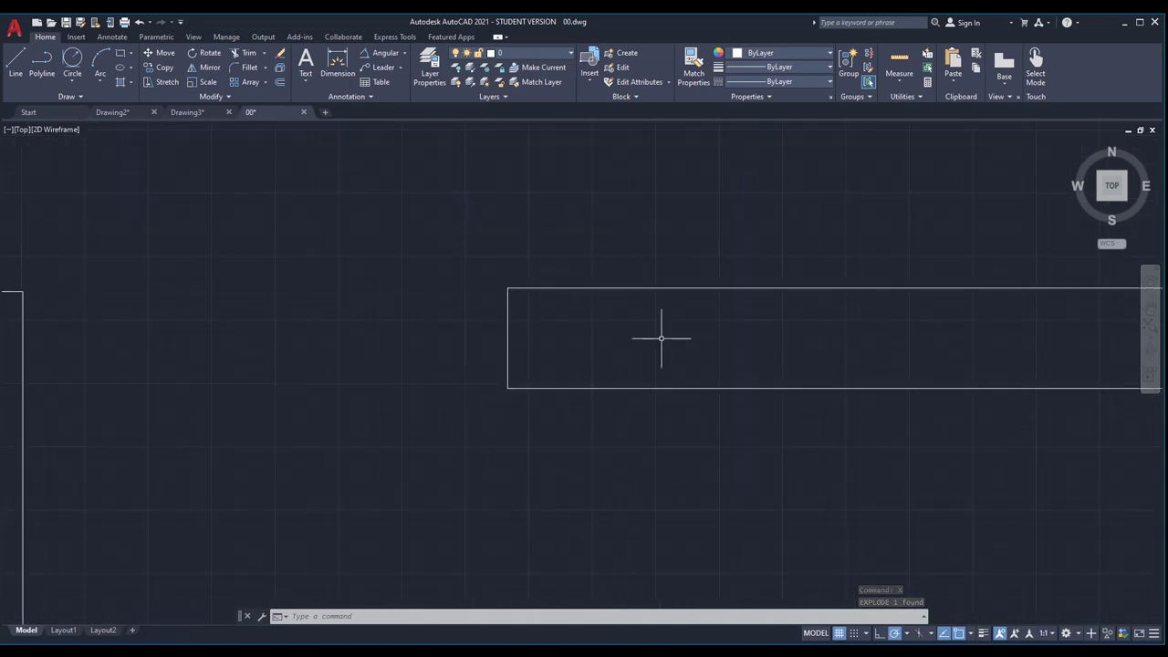
pyautogui.press('Escape')
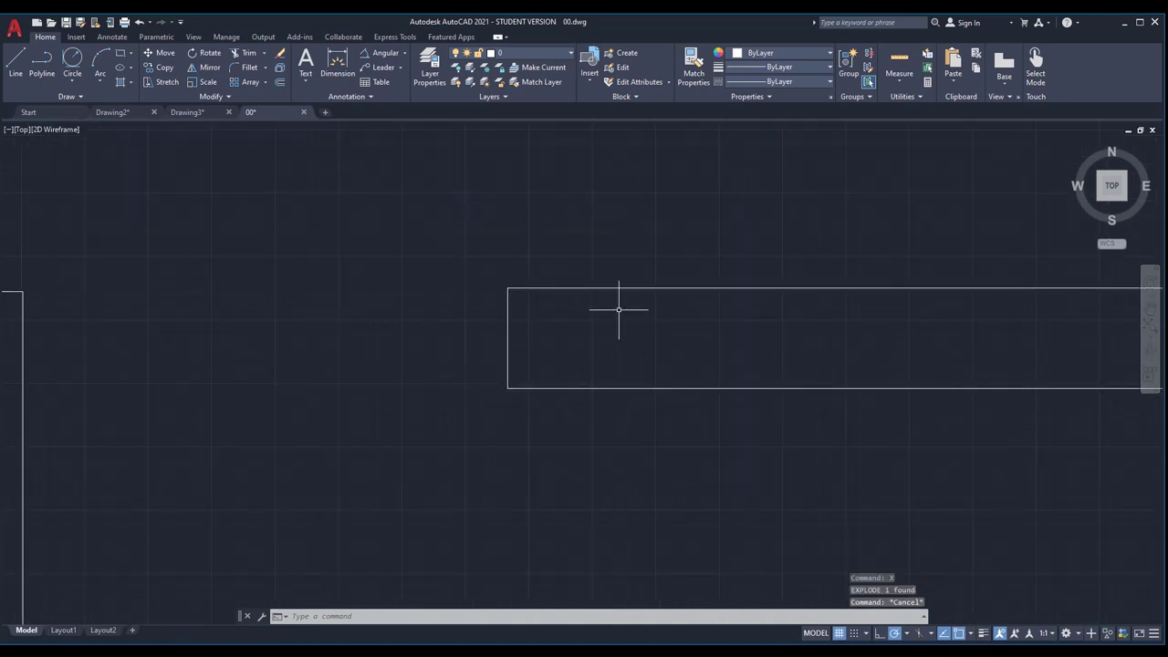
pyautogui.write('h')
pyautogui.press('Return')
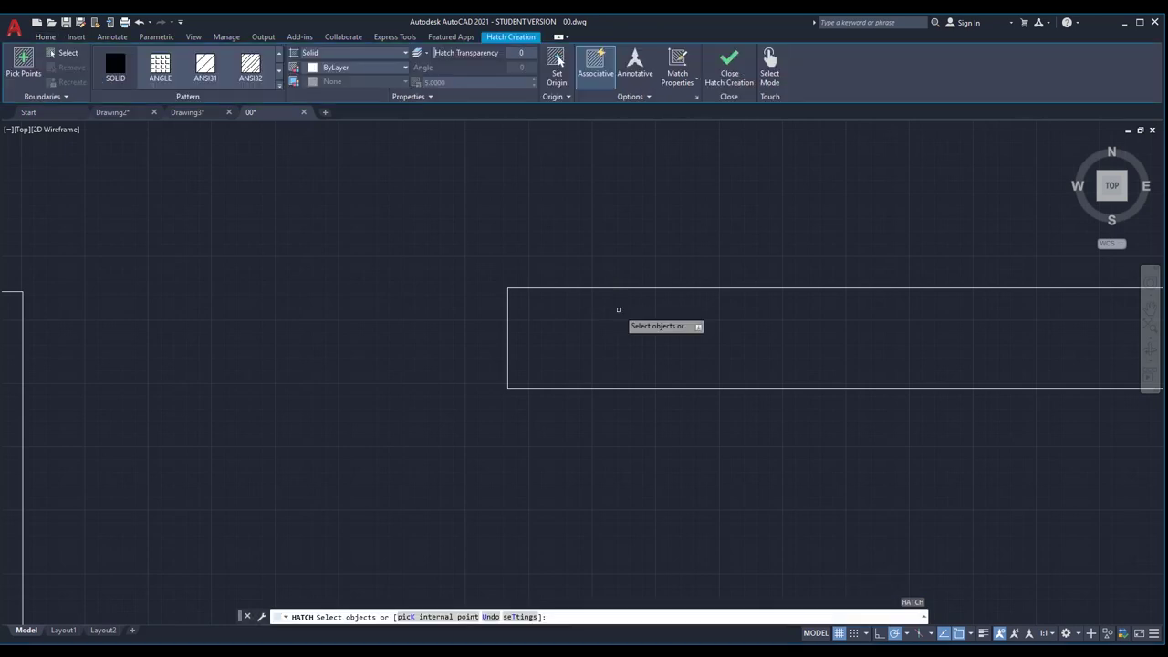
pyautogui.click(23, 62)
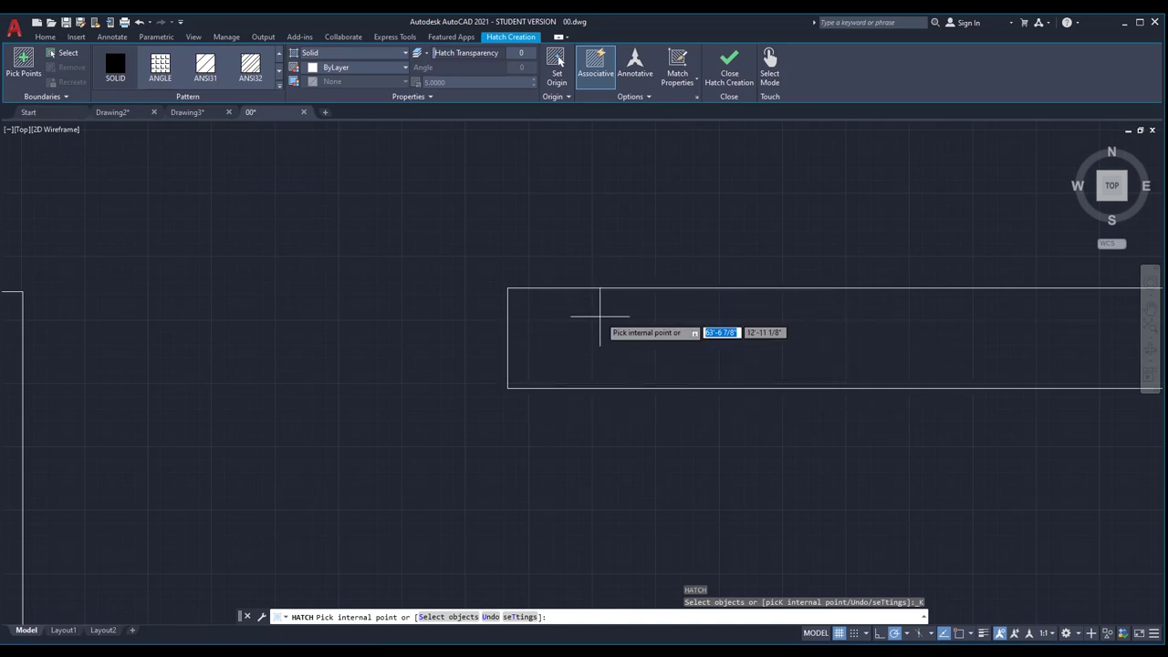
pyautogui.click(643, 322)
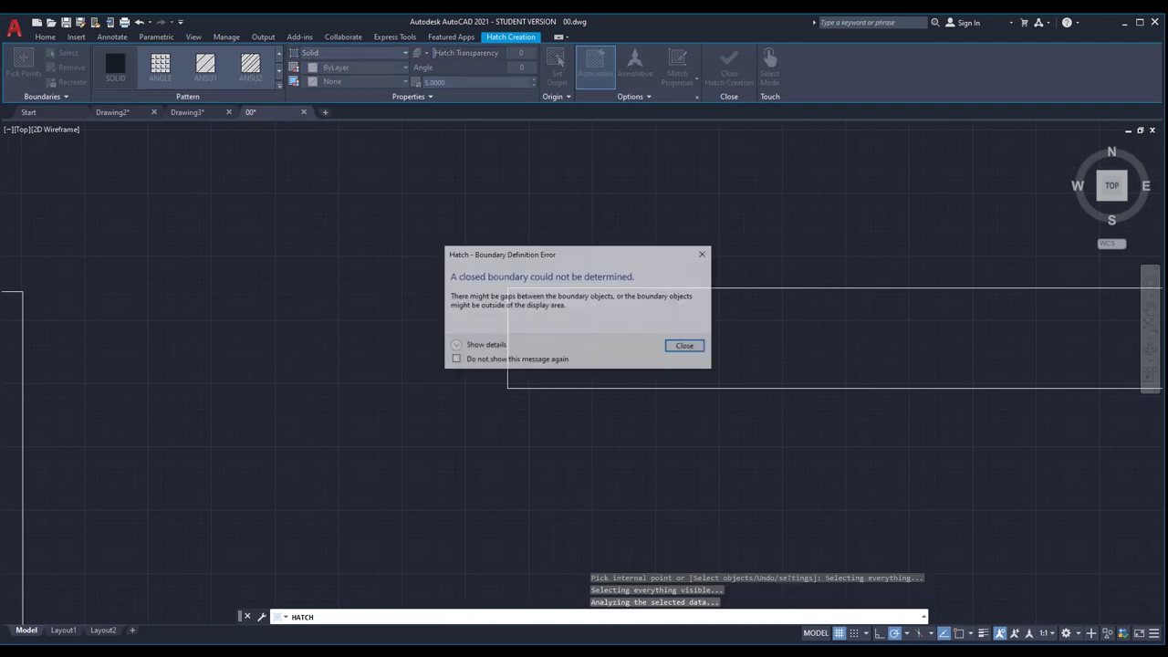
pyautogui.moveTo(563, 256); pyautogui.dragTo(321, 203)
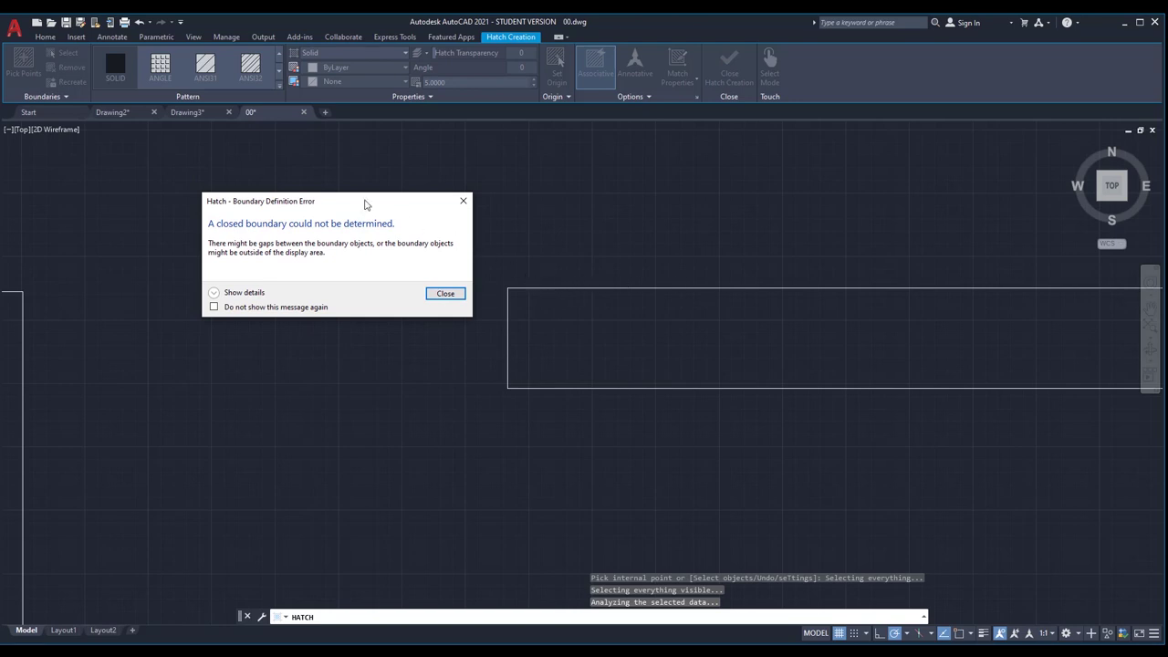
pyautogui.moveTo(365, 204); pyautogui.dragTo(565, 173)
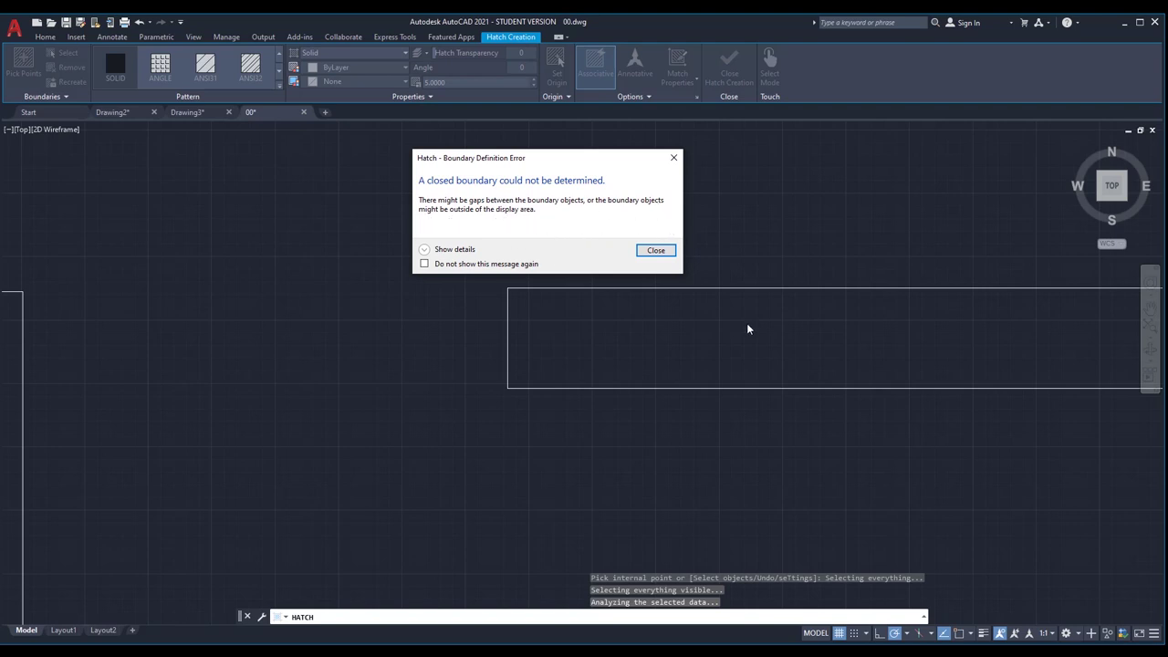
pyautogui.click(654, 251)
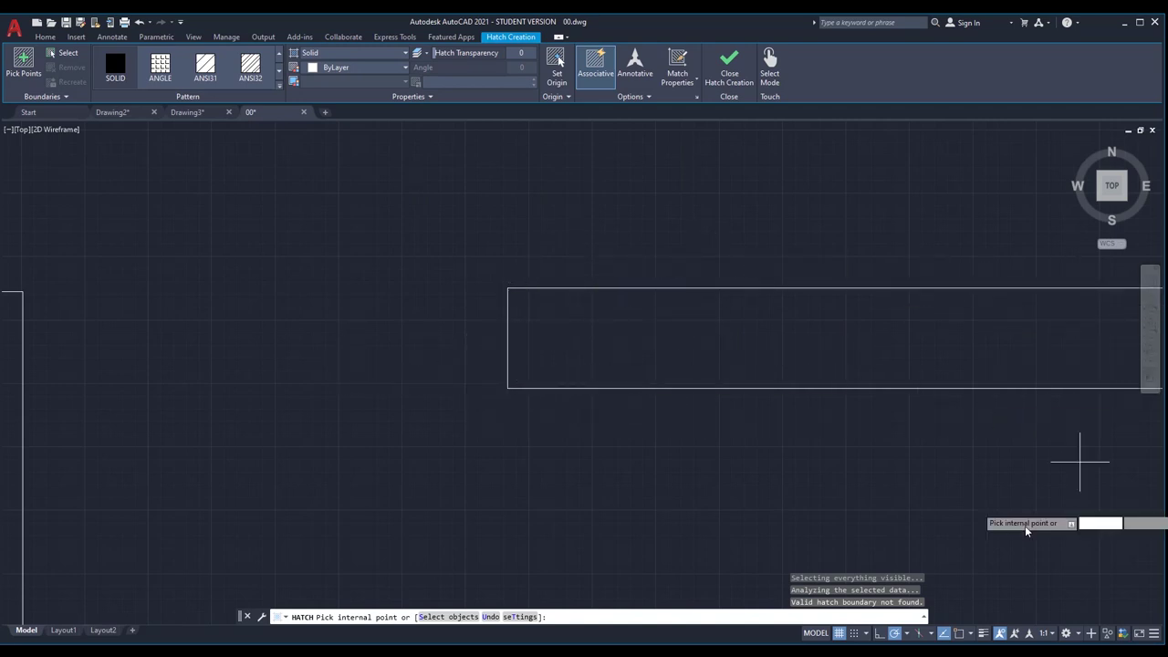
# Step: Fill the long horizontal rectangle with a solid hatch by picking an internal point after bringing both of its ends into view
pyautogui.scroll(-2, 226, 373)
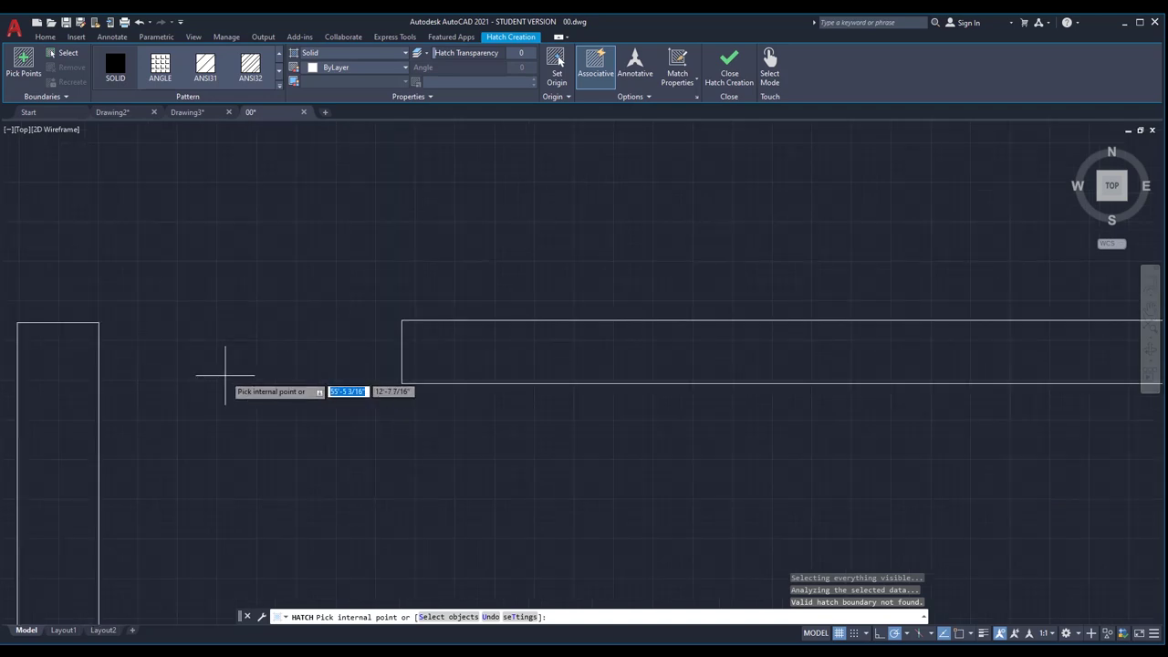
pyautogui.scroll(-4, 225, 358)
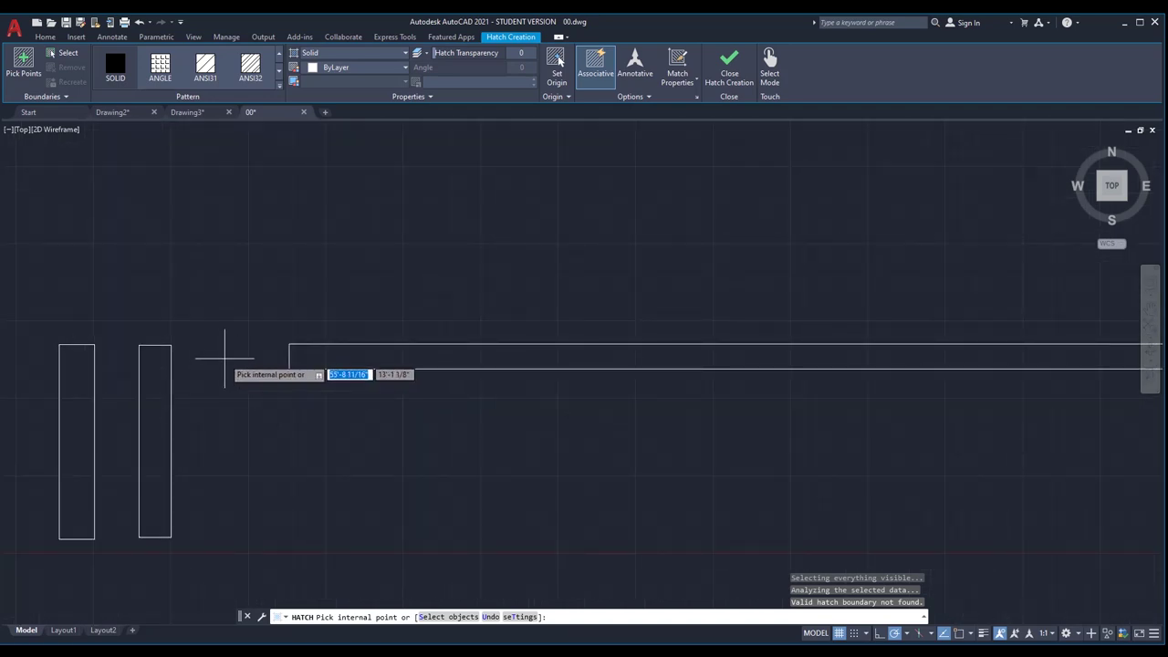
pyautogui.scroll(2, 244, 369)
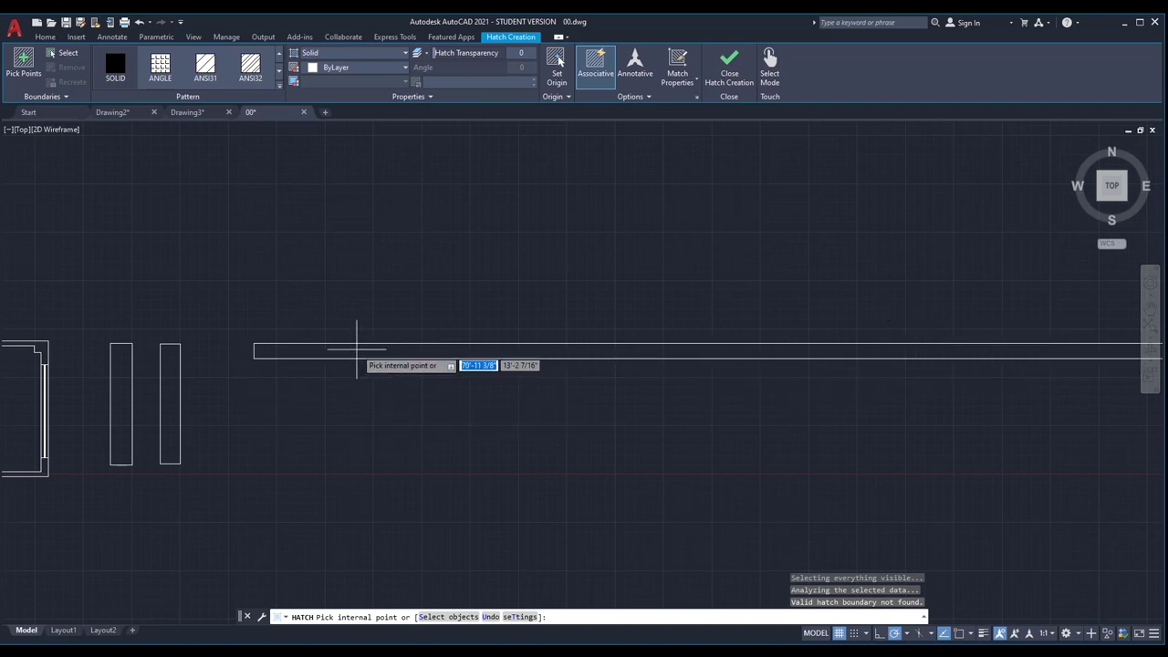
pyautogui.scroll(3, 374, 345)
pyautogui.scroll(-5, 319, 329)
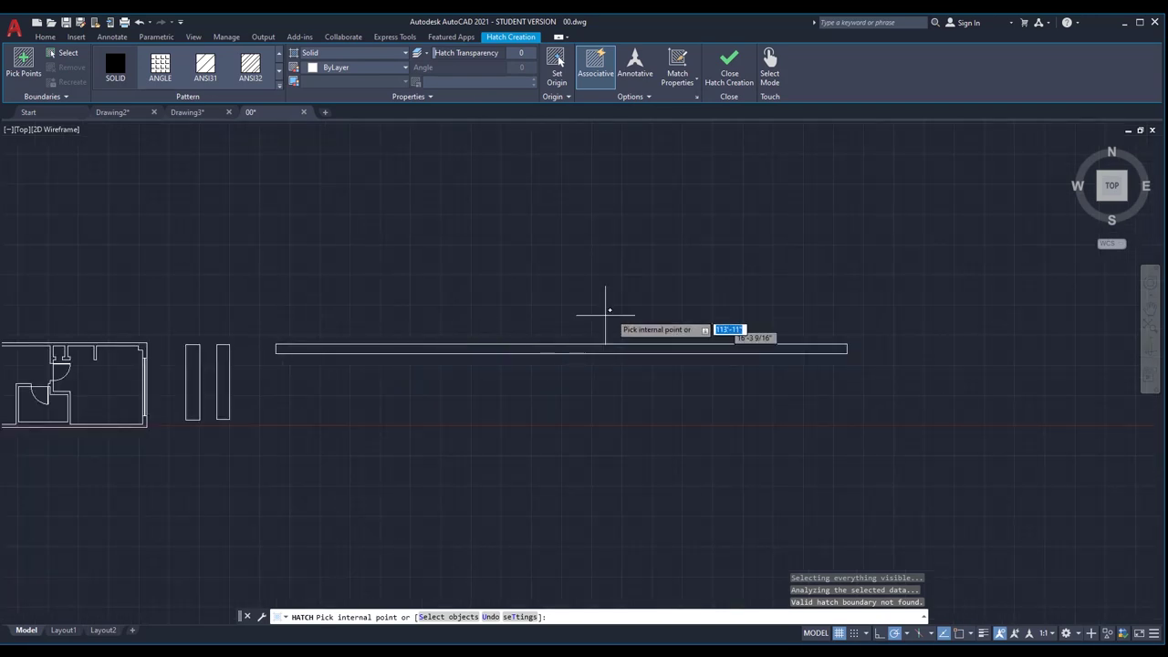
pyautogui.scroll(2, 428, 340)
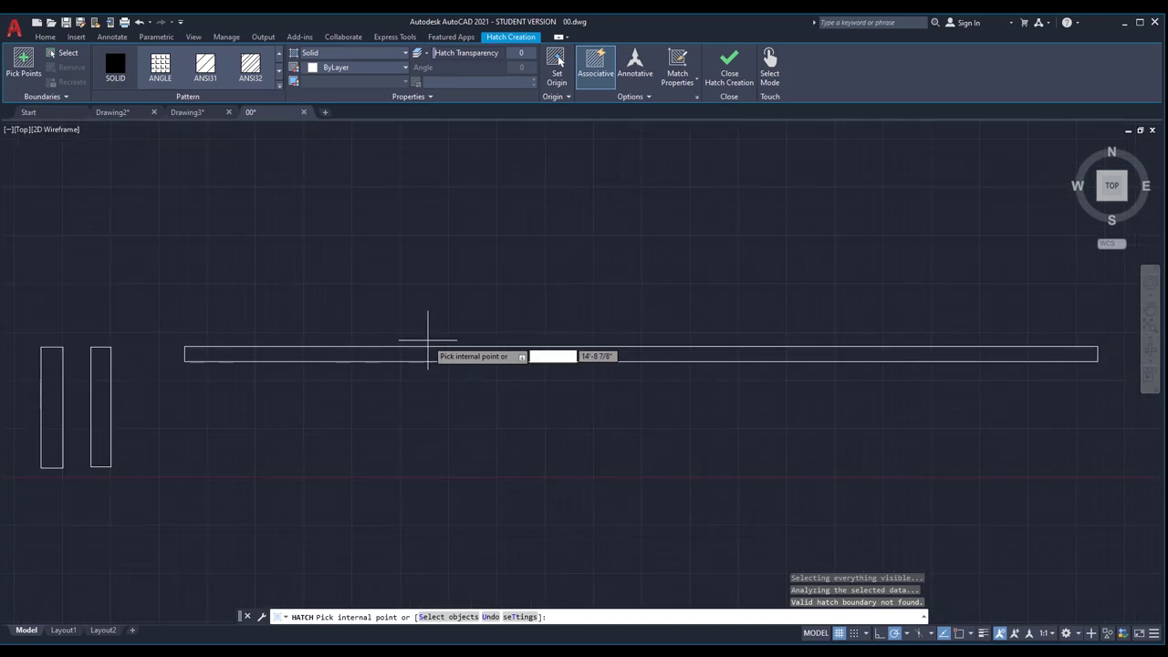
pyautogui.scroll(2, 426, 345)
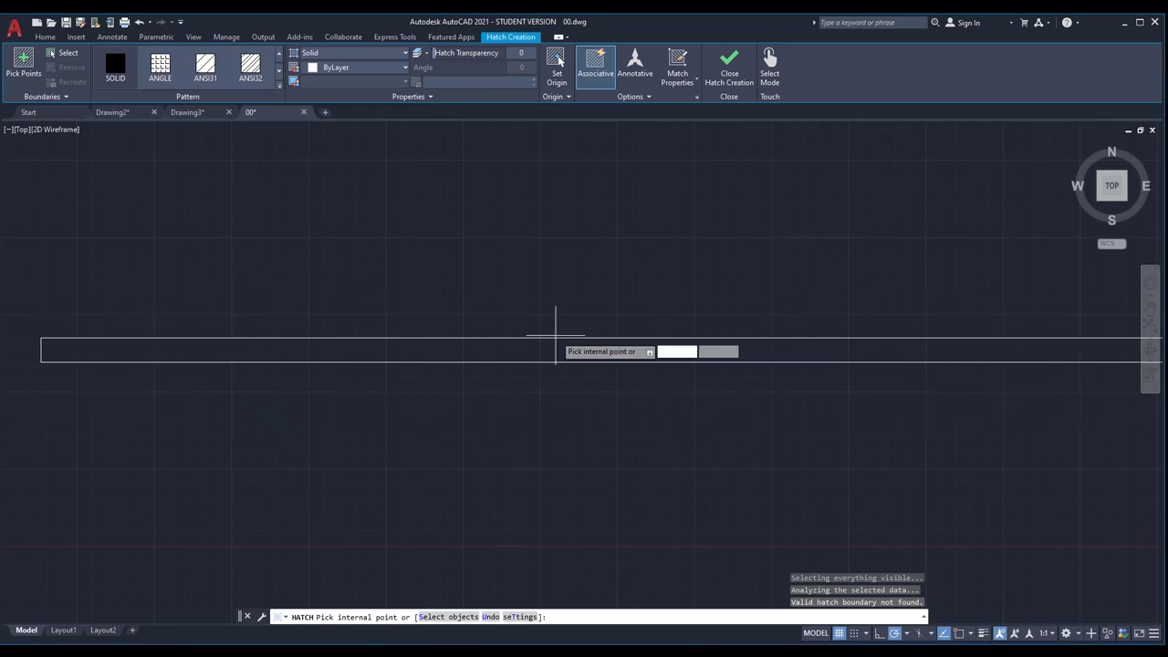
pyautogui.click(433, 349)
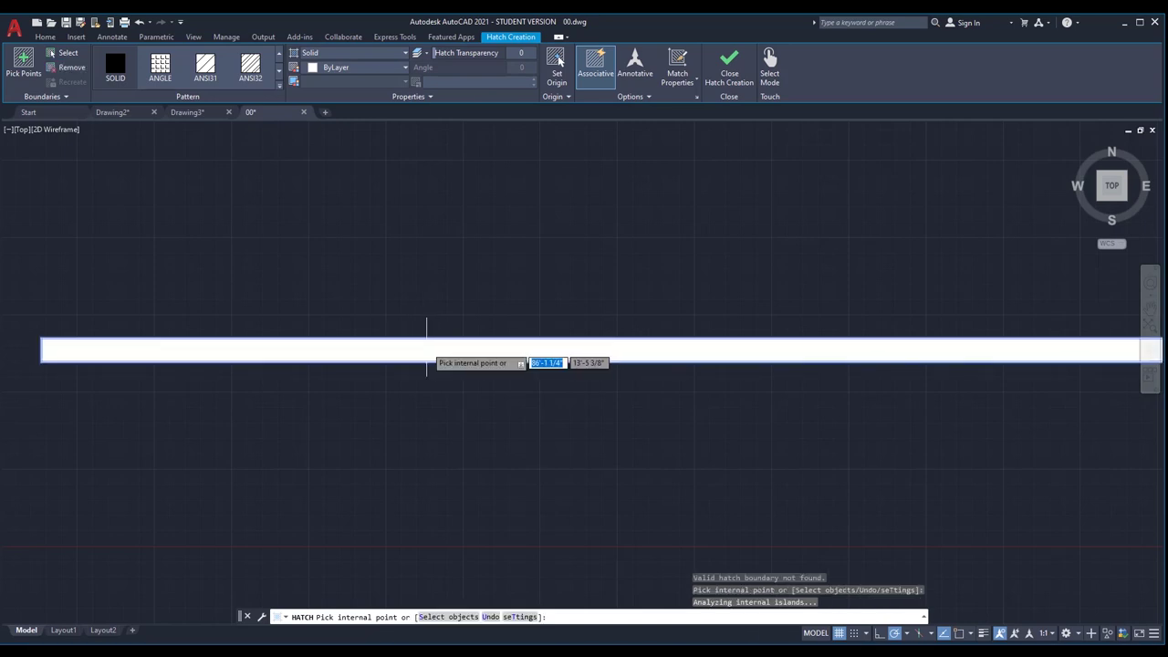
pyautogui.press('Return')
# Step: Delete the solid hatch from the long horizontal rectangle, keeping its outline
pyautogui.scroll(-3, 565, 281)
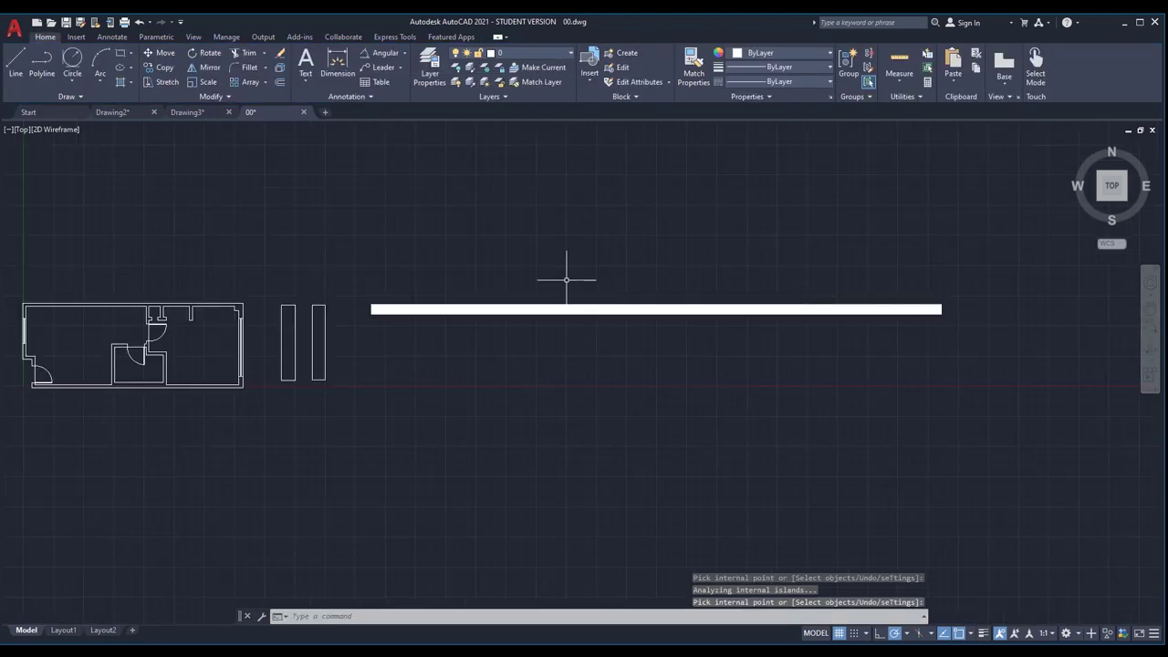
pyautogui.scroll(2, 406, 247)
pyautogui.scroll(2, 412, 279)
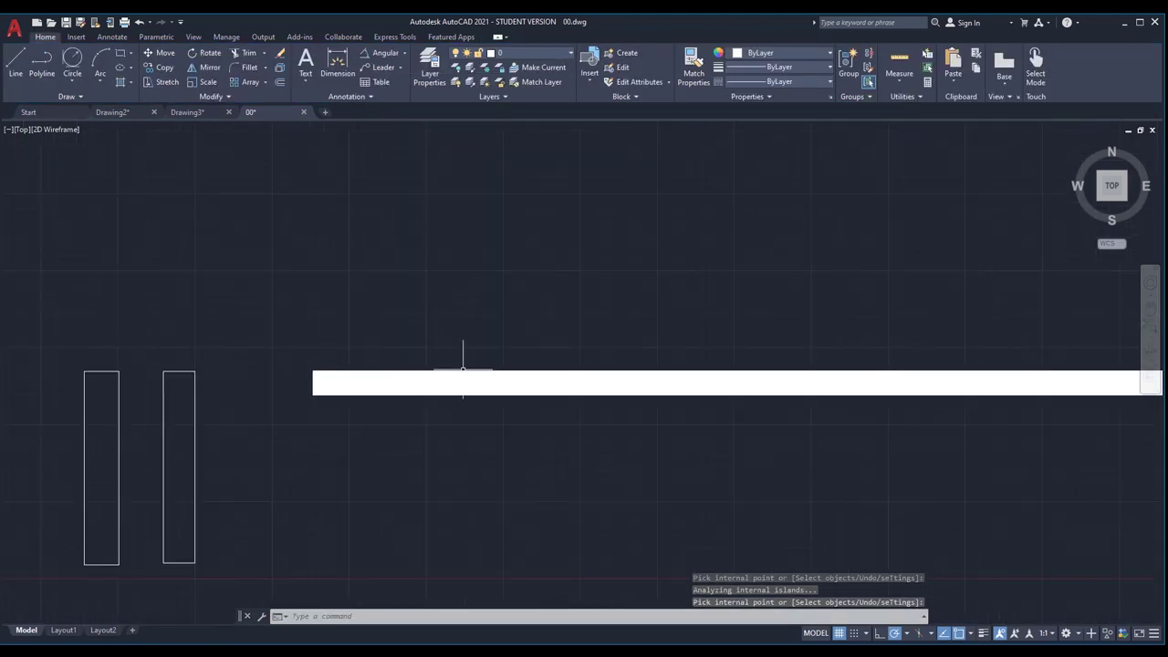
pyautogui.scroll(-3, 404, 288)
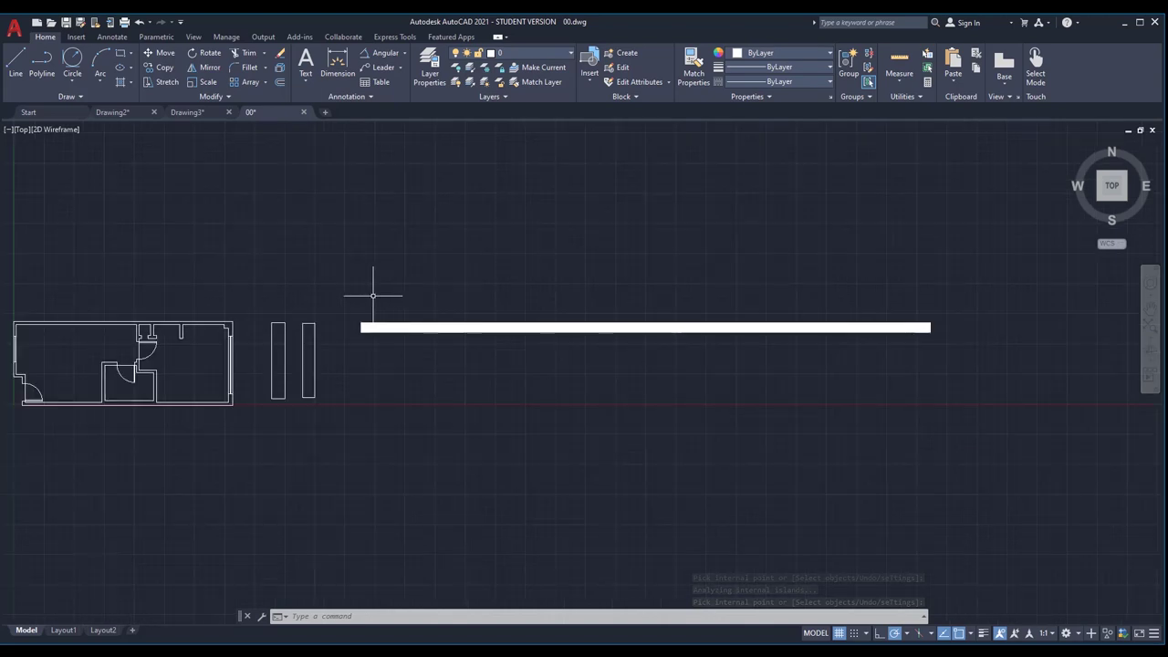
pyautogui.scroll(2, 592, 293)
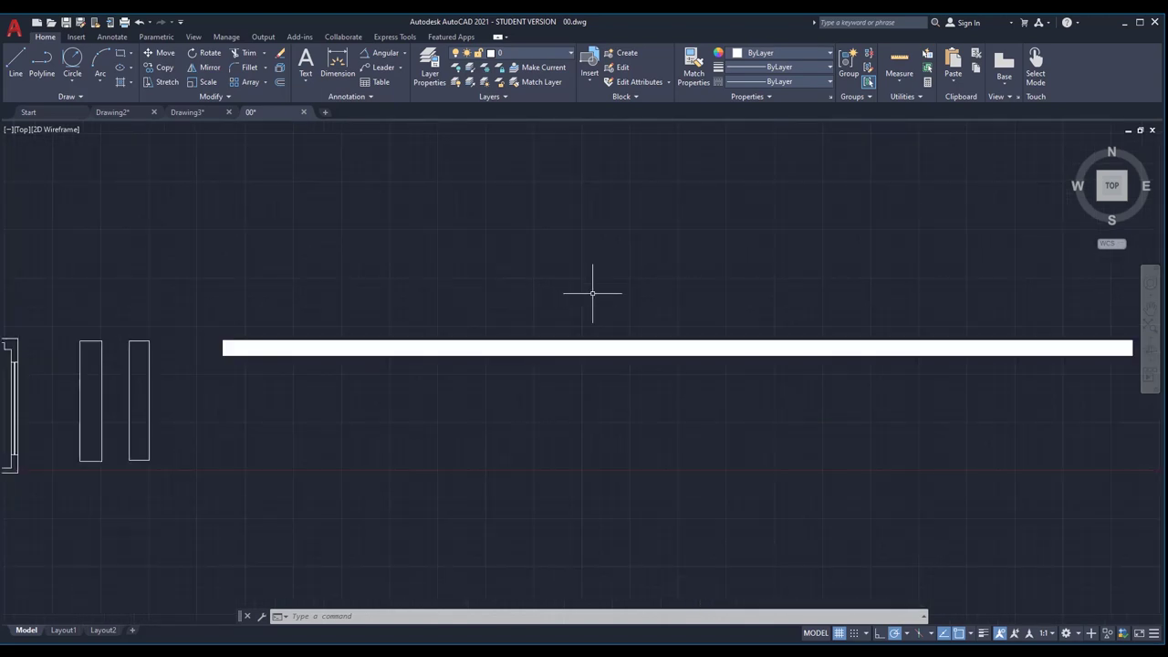
pyautogui.scroll(2, 407, 335)
pyautogui.click(408, 336)
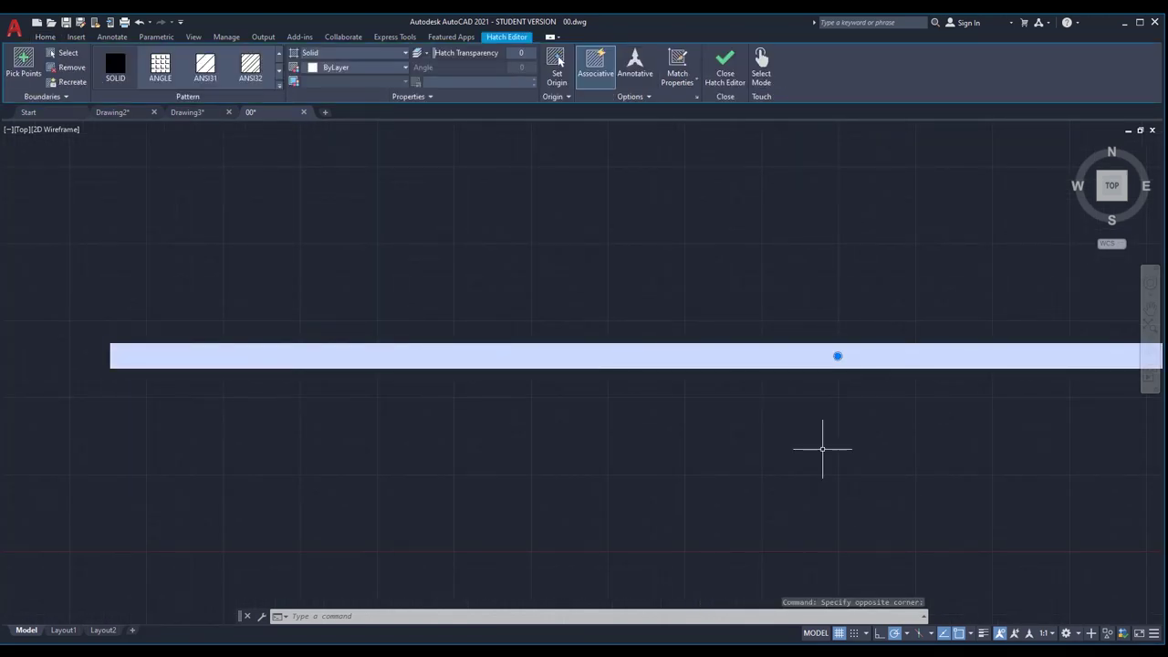
pyautogui.press('Delete')
# Step: Shorten the bottom edge of the second tall rectangle by about 7/8", leaving a small gap at its lower-right corner
pyautogui.scroll(-2, 452, 216)
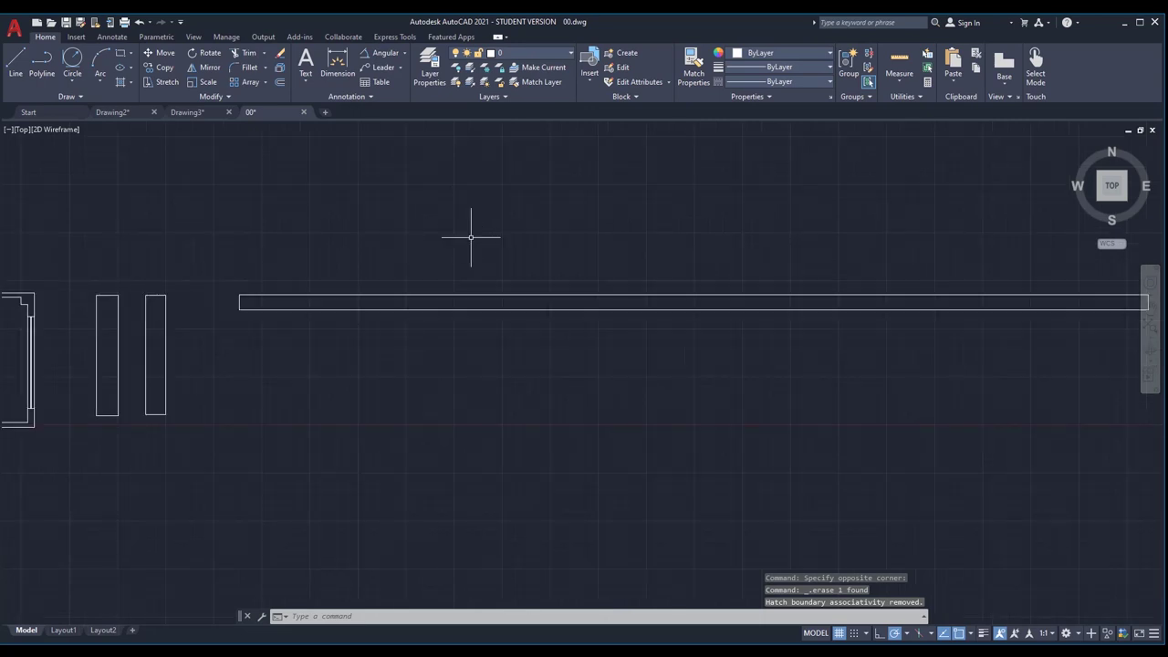
pyautogui.scroll(-2, 498, 337)
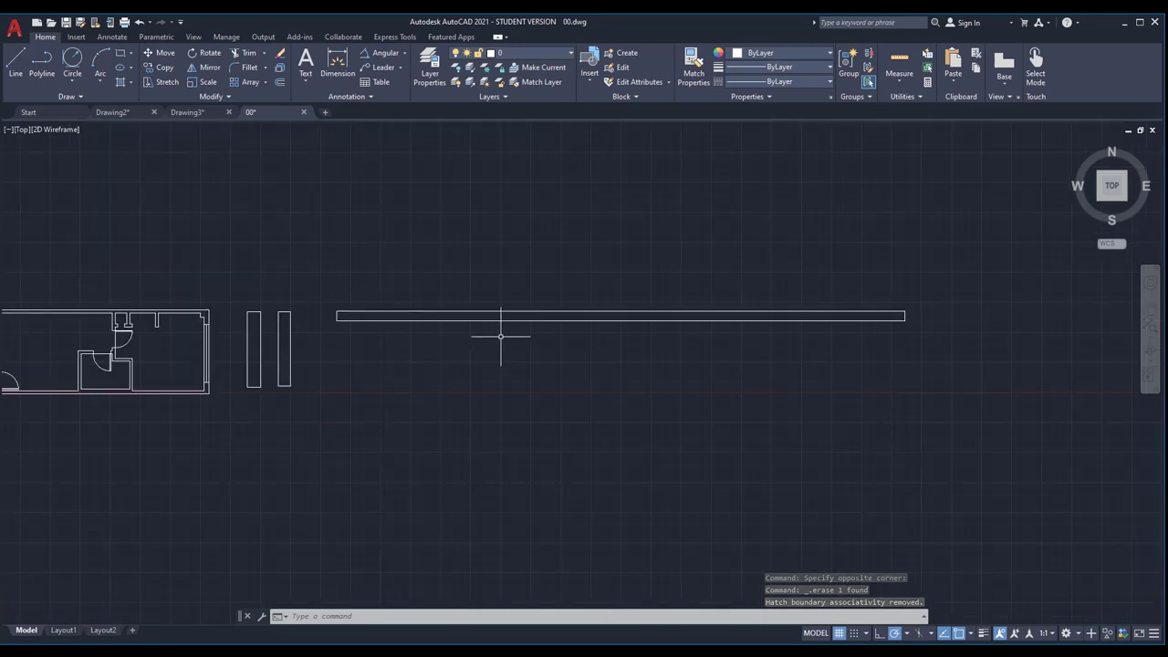
pyautogui.scroll(3, 251, 354)
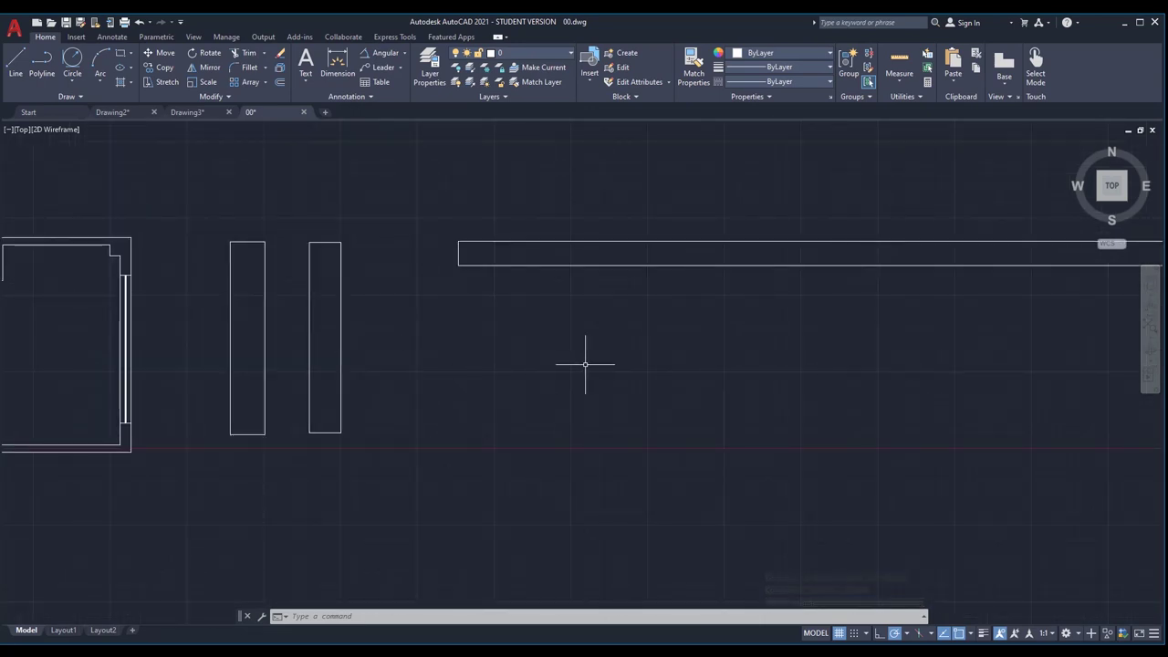
pyautogui.scroll(-2, 646, 347)
pyautogui.scroll(4, 429, 315)
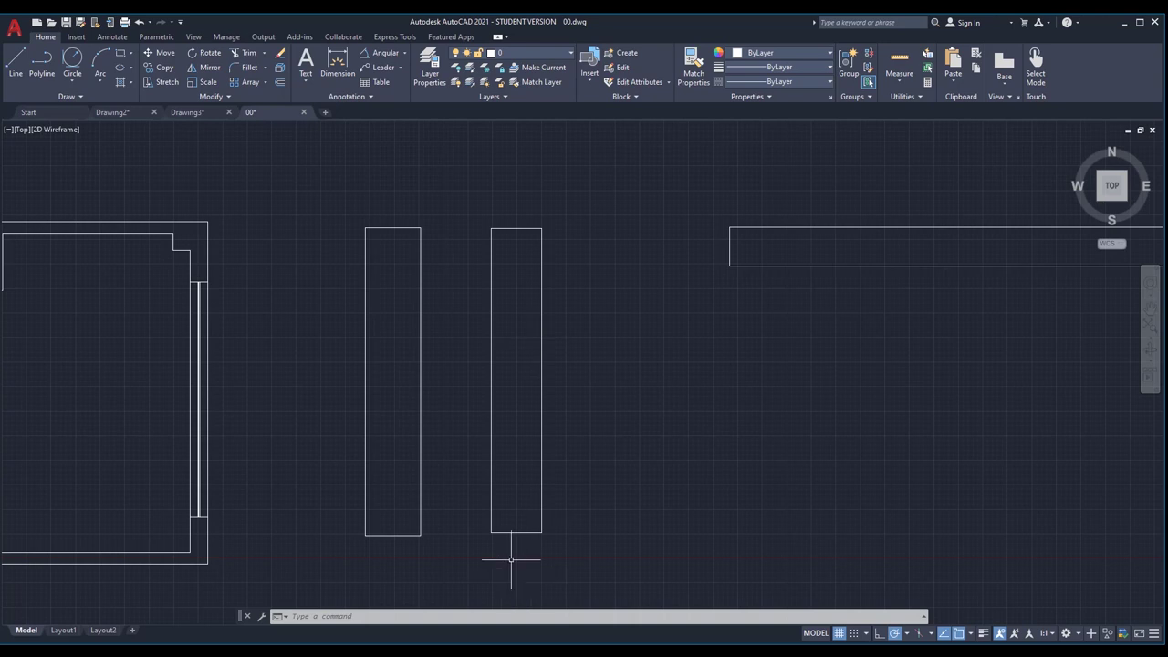
pyautogui.scroll(10, 513, 548)
pyautogui.scroll(3, 572, 461)
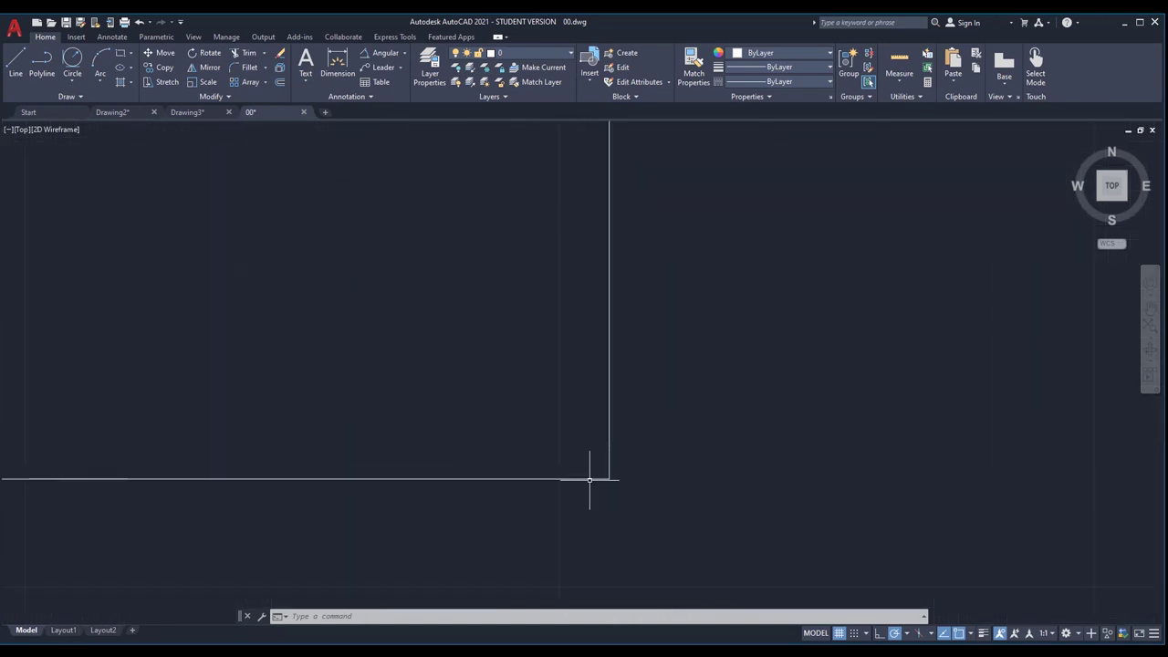
pyautogui.scroll(-2, 663, 477)
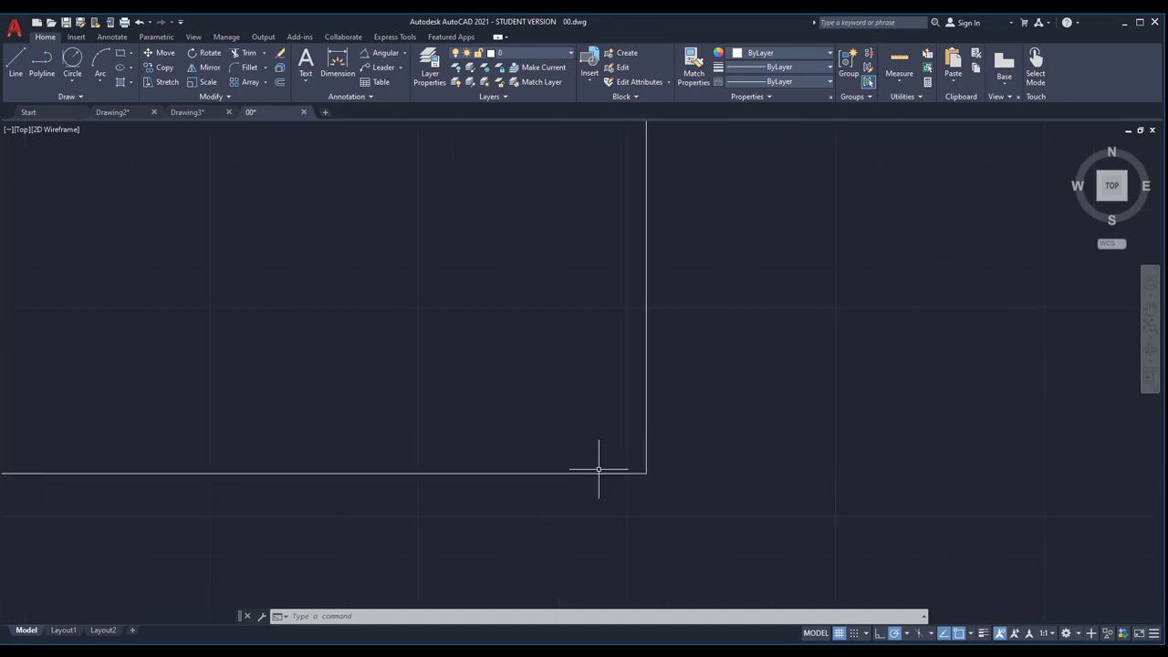
pyautogui.click(603, 466)
pyautogui.click(646, 474)
pyautogui.click(646, 473)
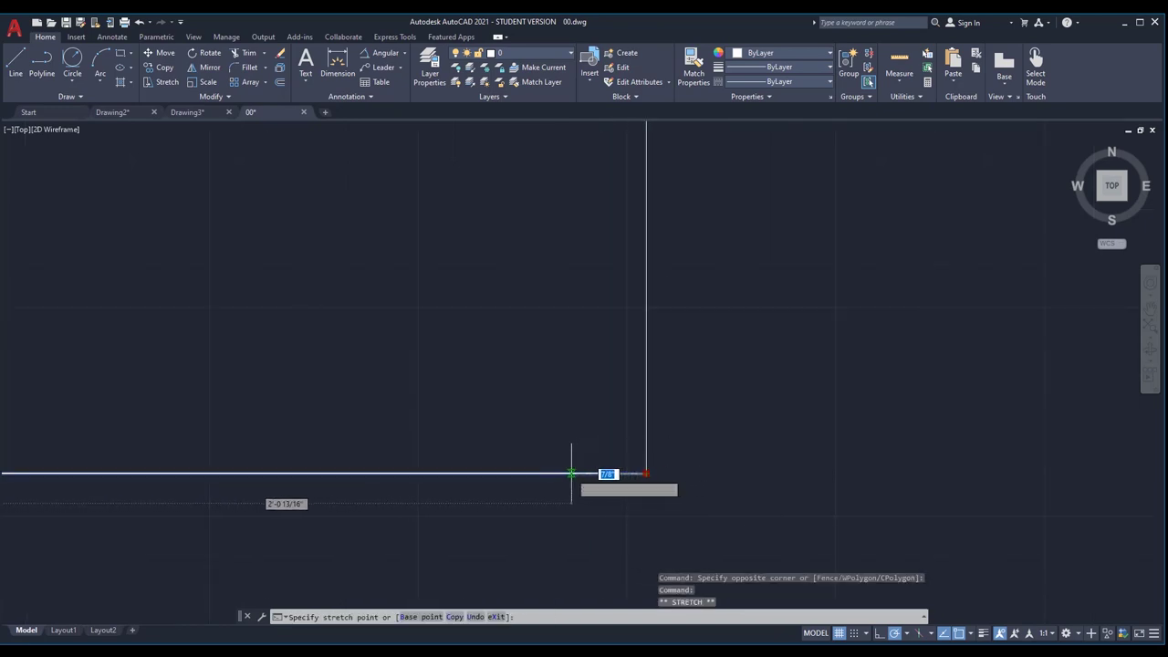
pyautogui.press('Down')
pyautogui.click(573, 473)
pyautogui.scroll(-5, 666, 425)
pyautogui.scroll(-2, 576, 477)
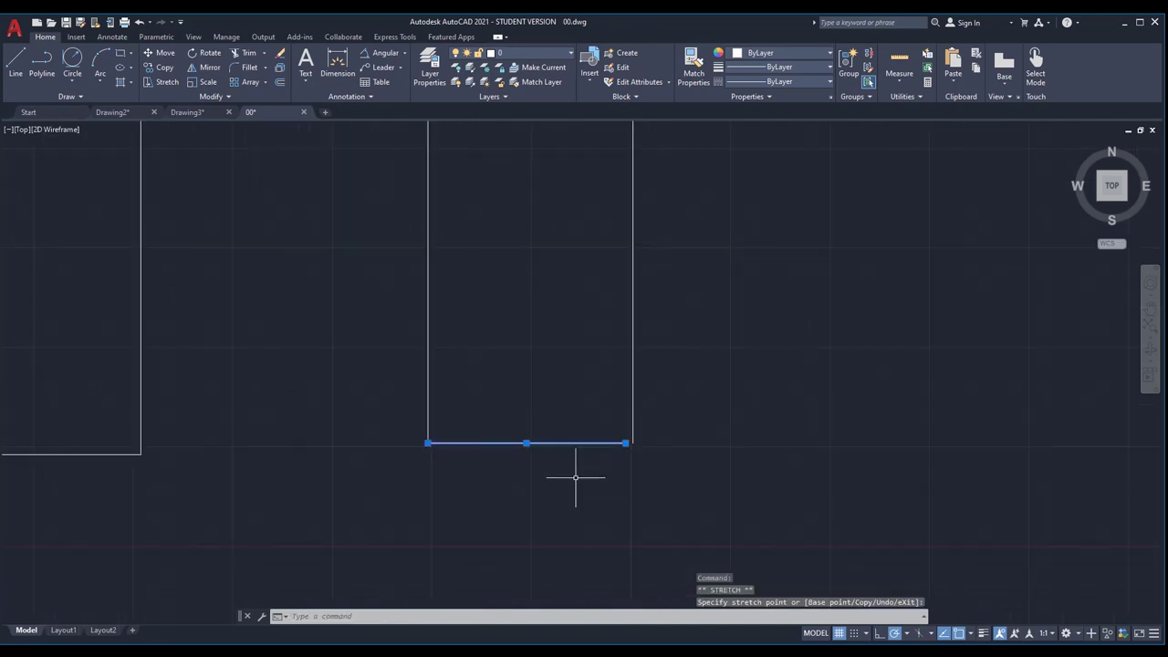
pyautogui.scroll(6, 621, 446)
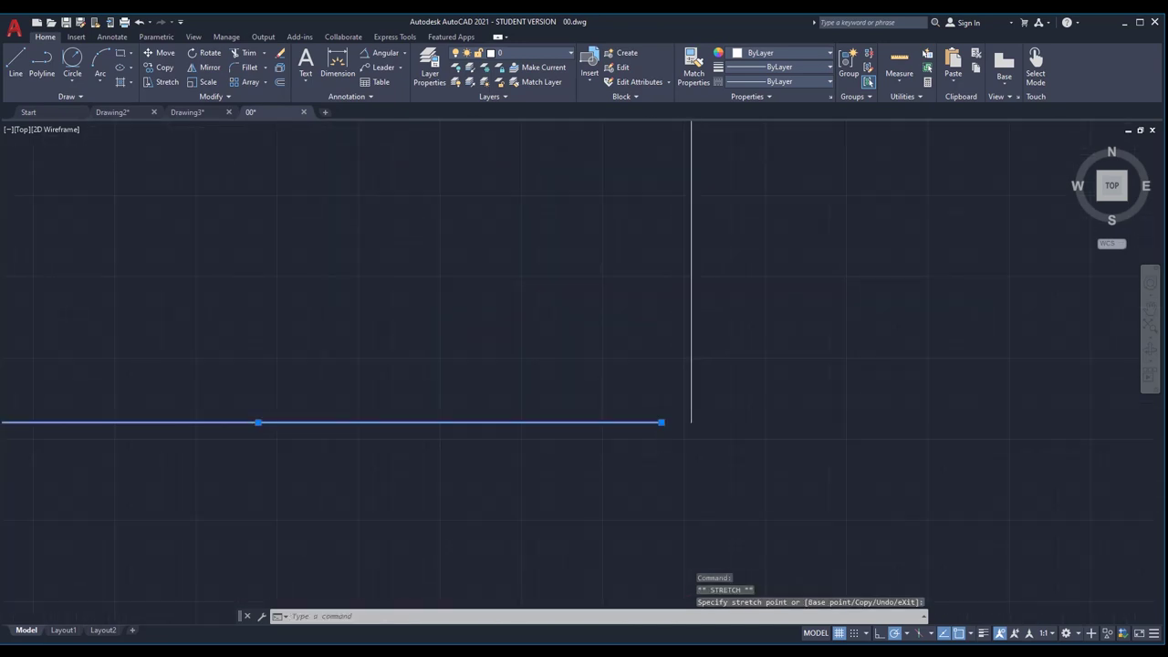
pyautogui.press('Down')
pyautogui.press('Escape')
pyautogui.scroll(-2, 598, 455)
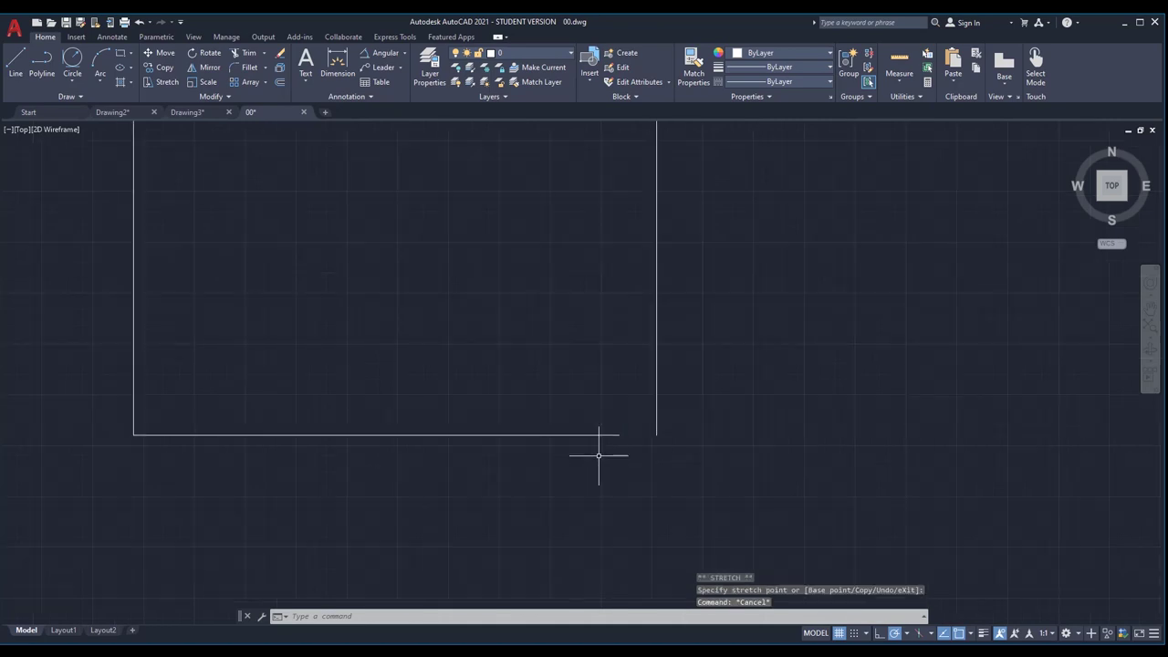
# Step: Try to hatch the second tall rectangle by picking an internal point despite its corner gap, and dismiss the boundary error
pyautogui.scroll(5, 599, 456)
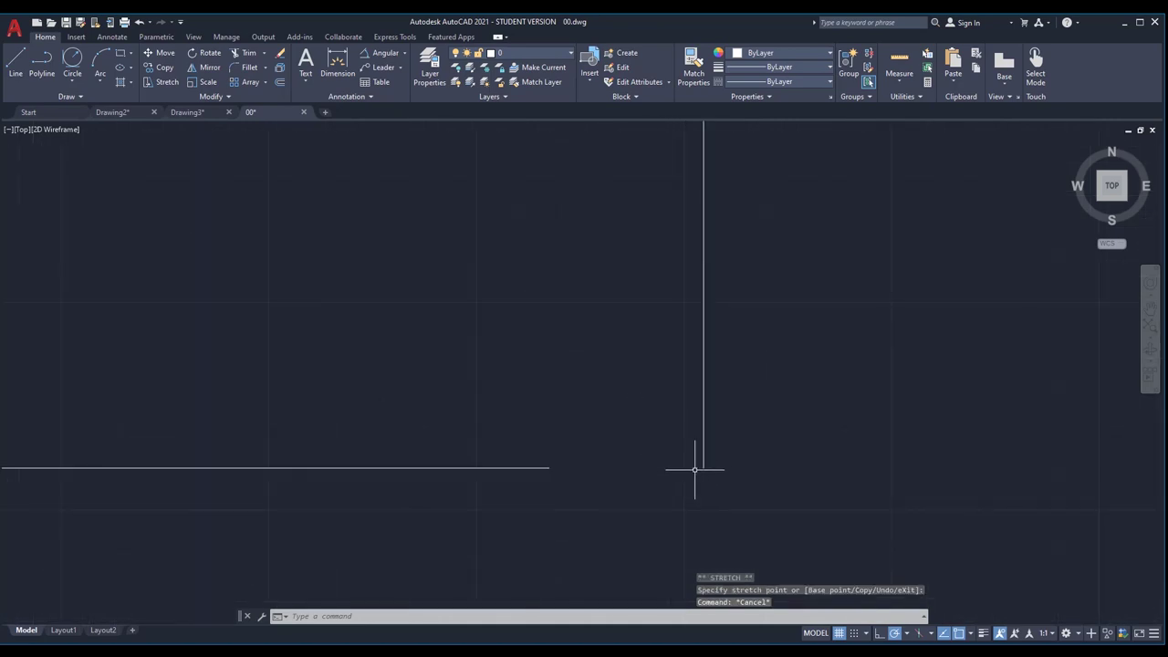
pyautogui.scroll(-6, 599, 456)
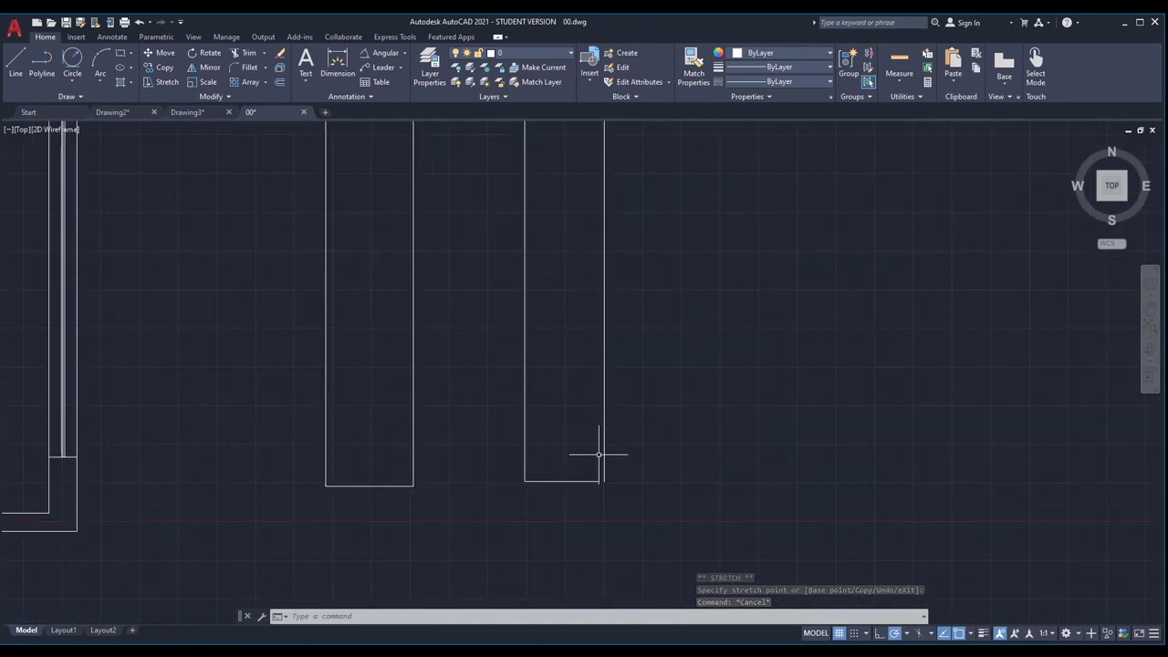
pyautogui.scroll(2, 626, 298)
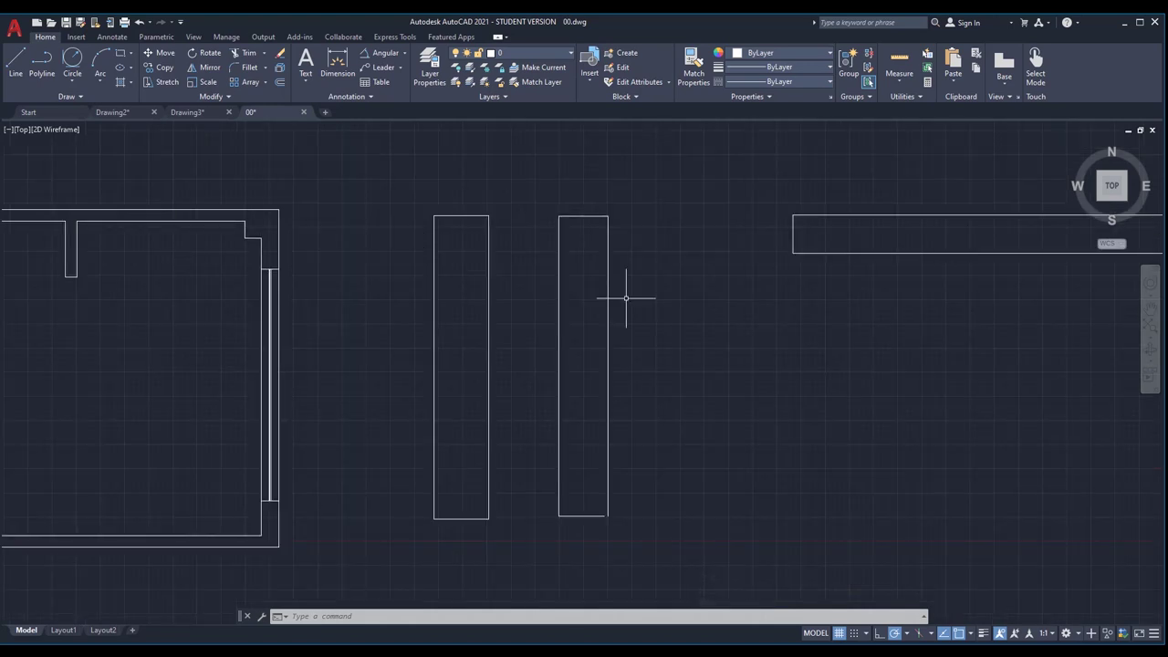
pyautogui.press('Return')
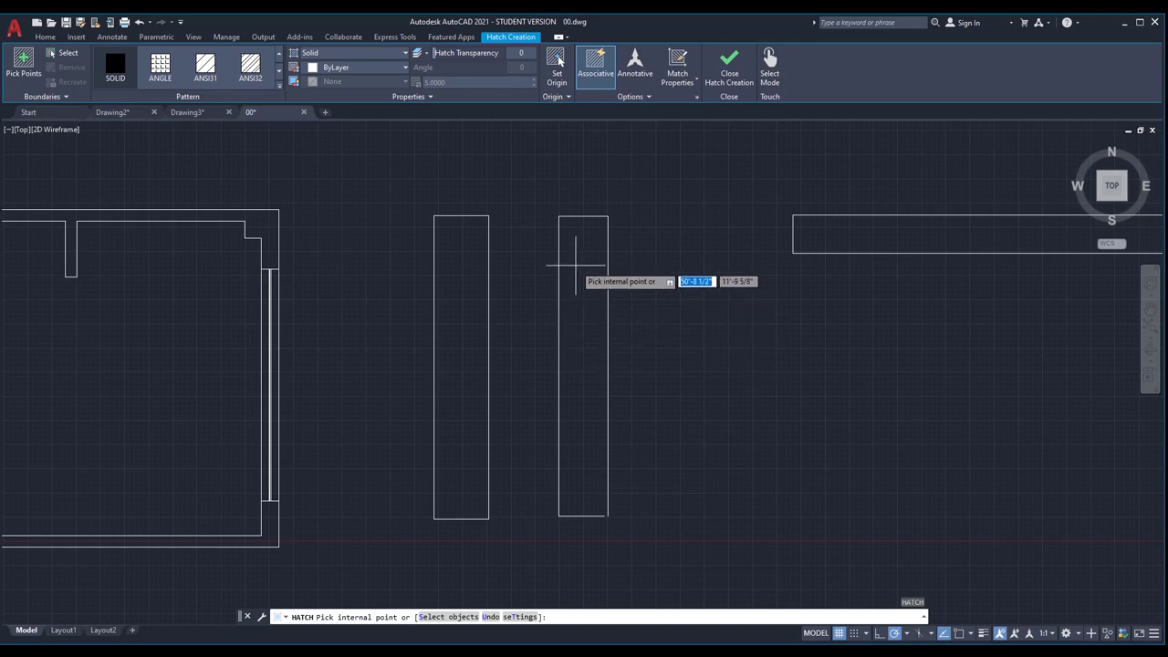
pyautogui.click(588, 341)
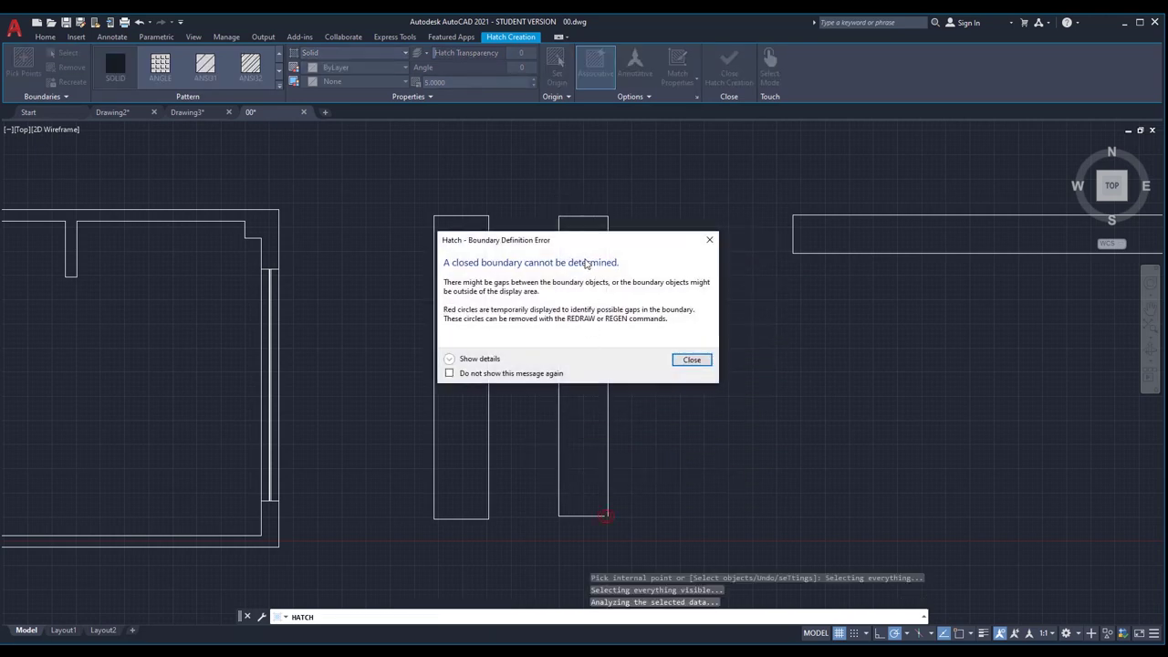
pyautogui.moveTo(588, 241); pyautogui.dragTo(520, 215)
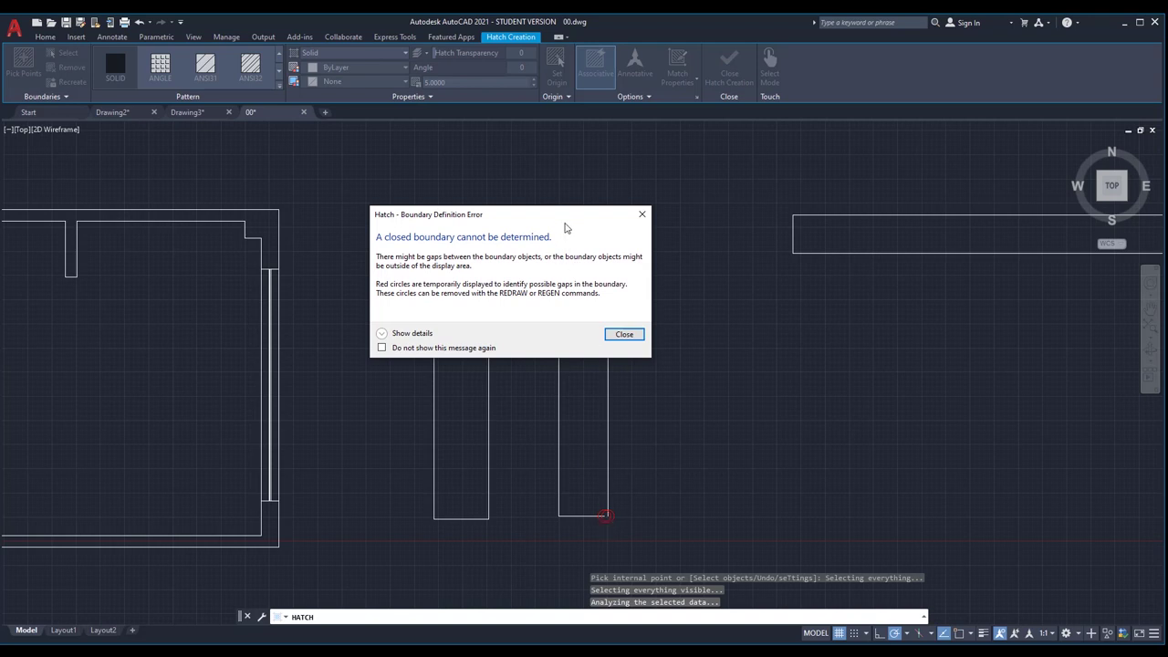
pyautogui.moveTo(517, 217); pyautogui.dragTo(321, 157)
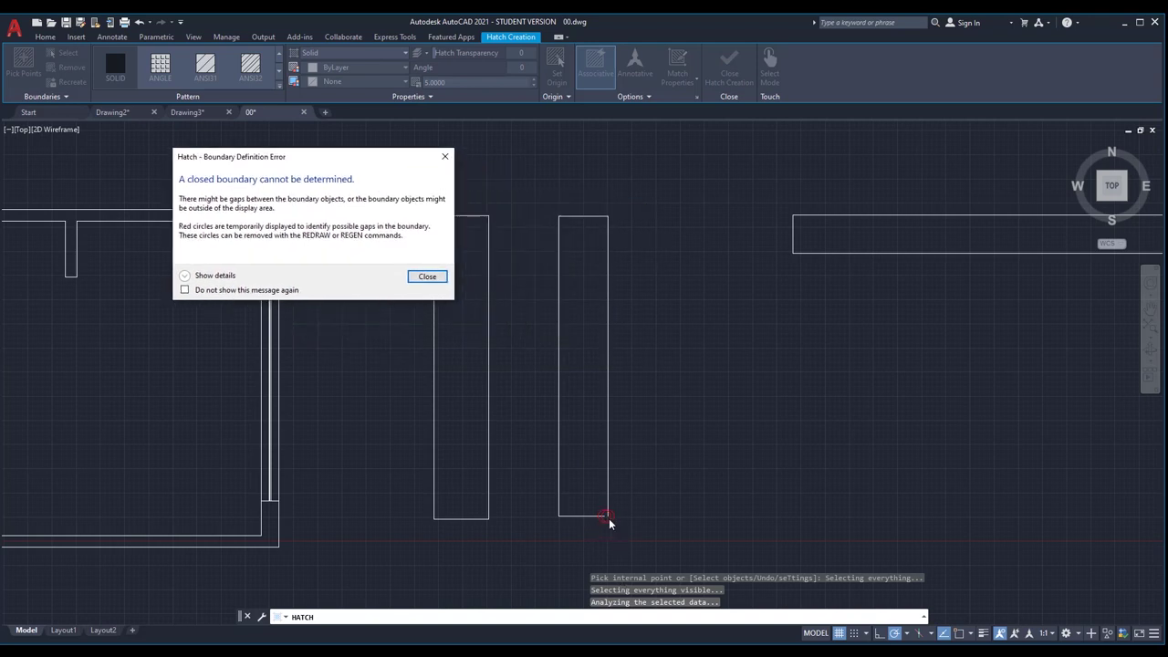
pyautogui.click(428, 278)
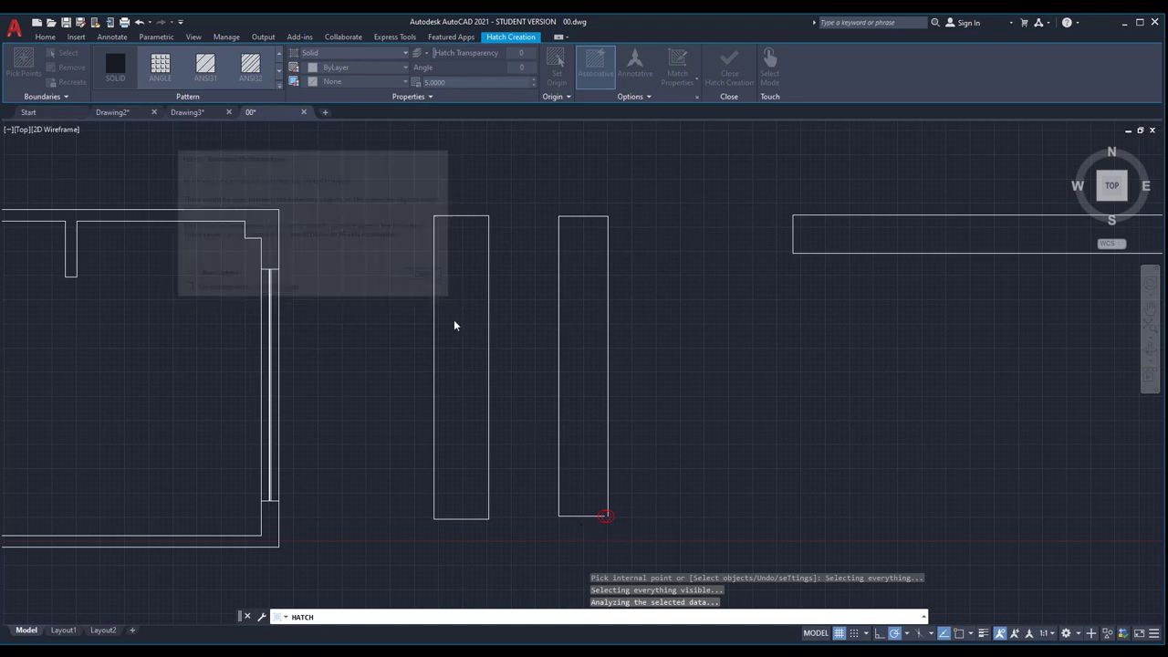
# Step: Extend the bottom edge of the second tall rectangle to its right side, closing the corner gap
pyautogui.scroll(5, 608, 533)
pyautogui.scroll(3, 611, 520)
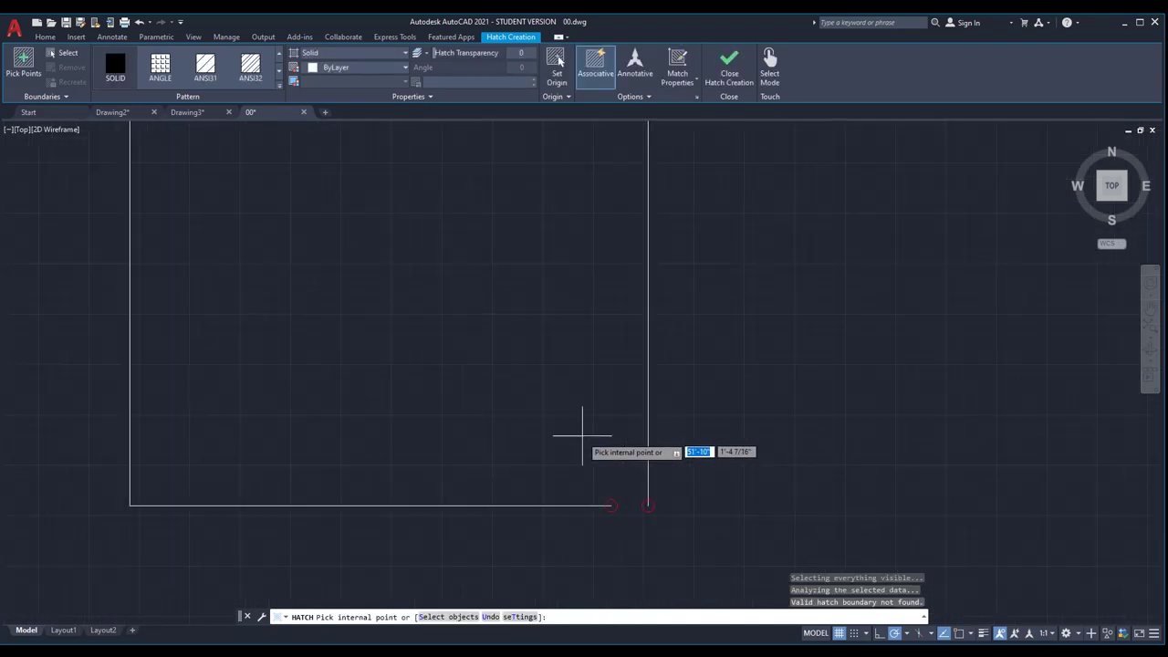
pyautogui.press('Escape')
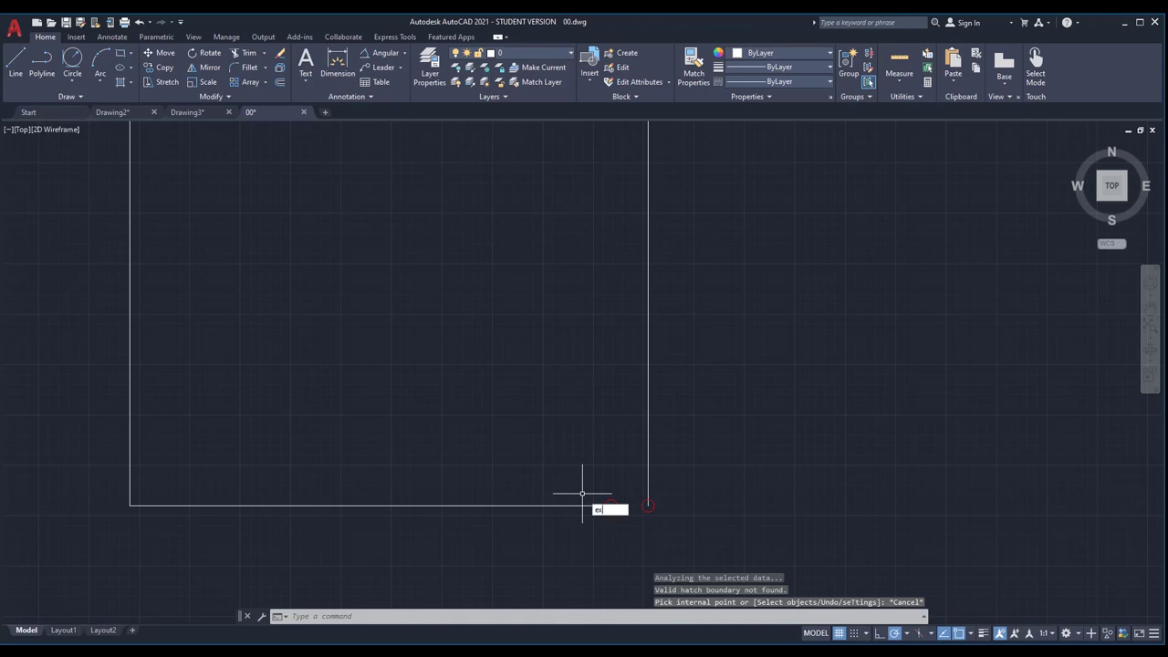
pyautogui.write('ex')
pyautogui.press('Return')
pyautogui.click(581, 504)
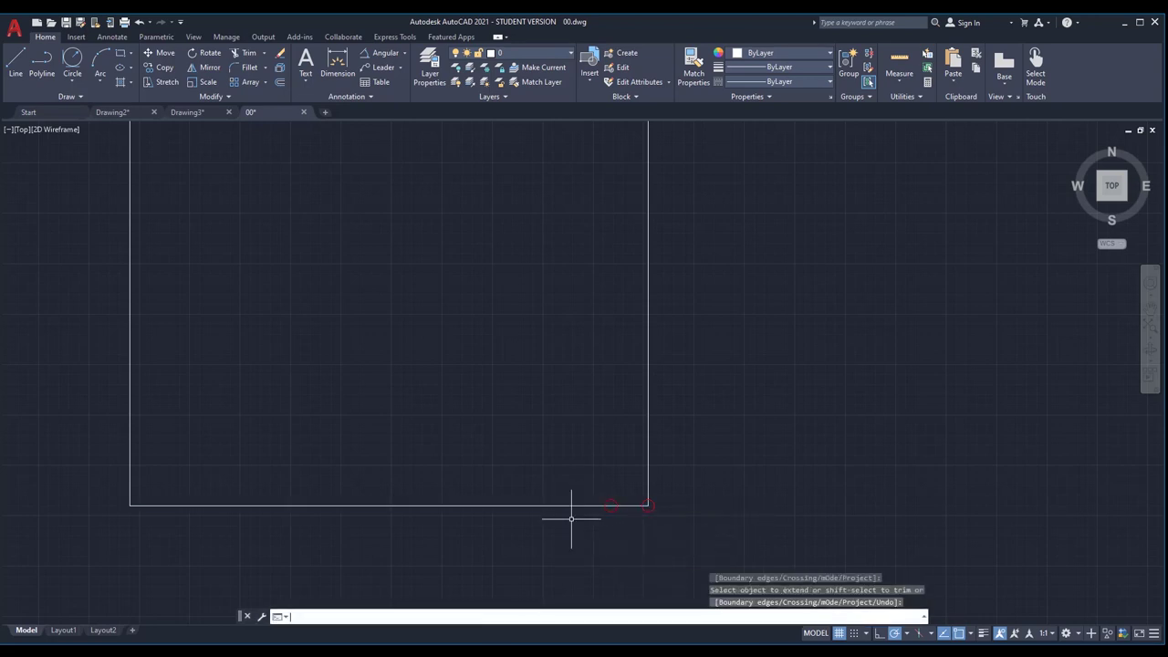
pyautogui.scroll(-10, 571, 518)
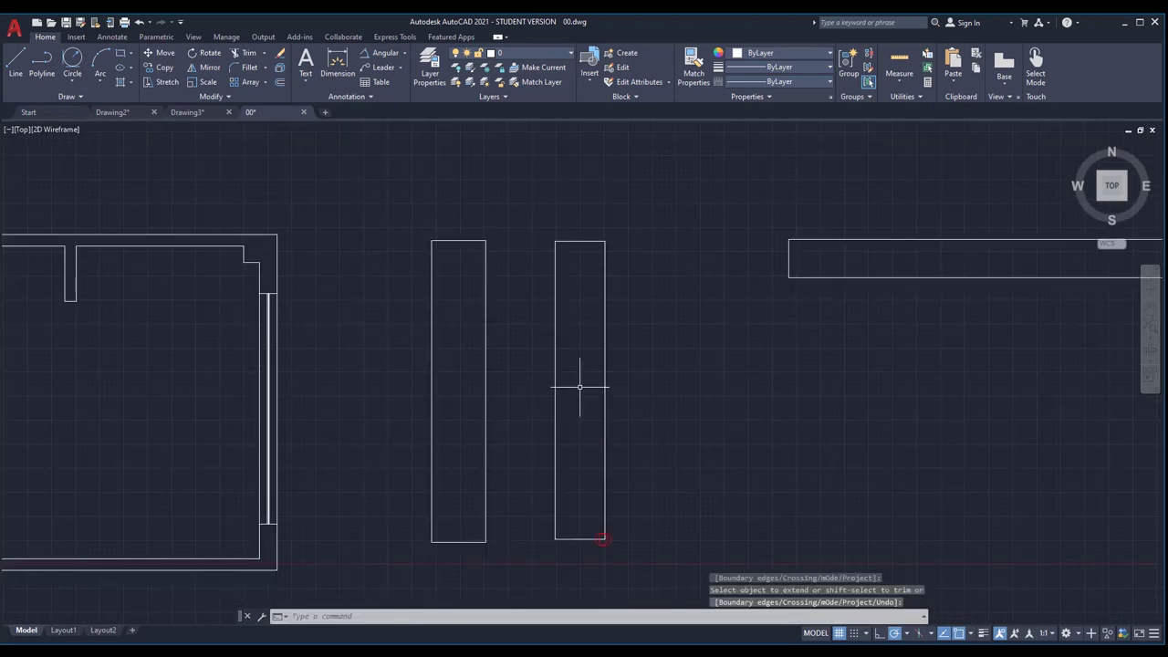
pyautogui.press('Escape')
pyautogui.write('h')
pyautogui.press('Return')
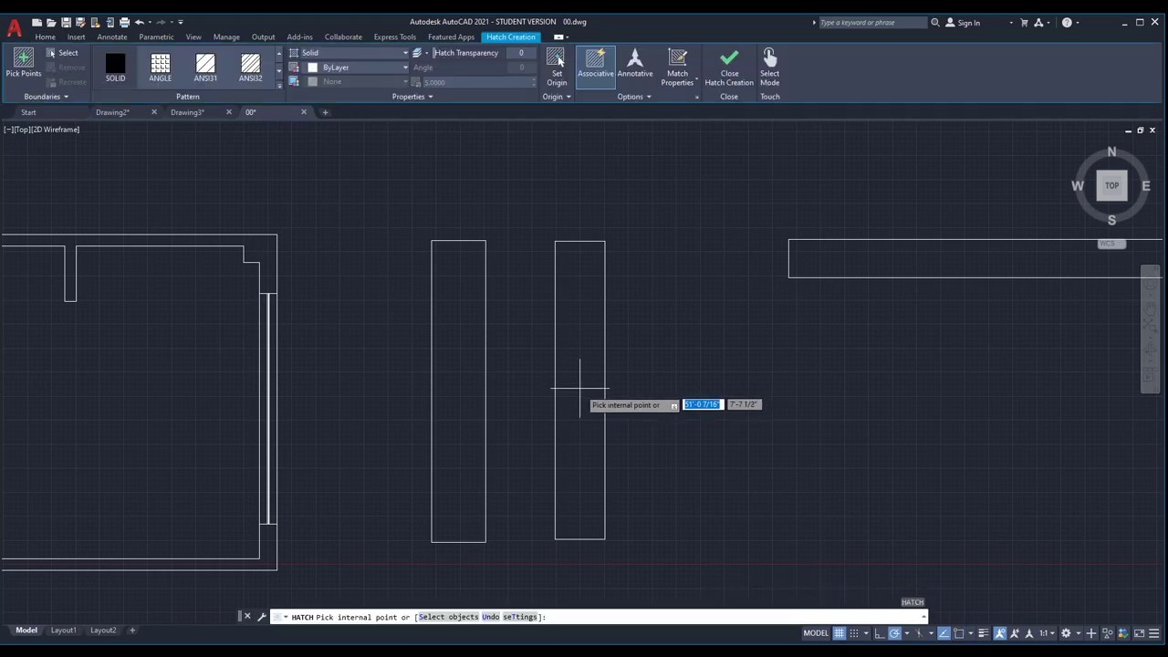
pyautogui.press('Escape')
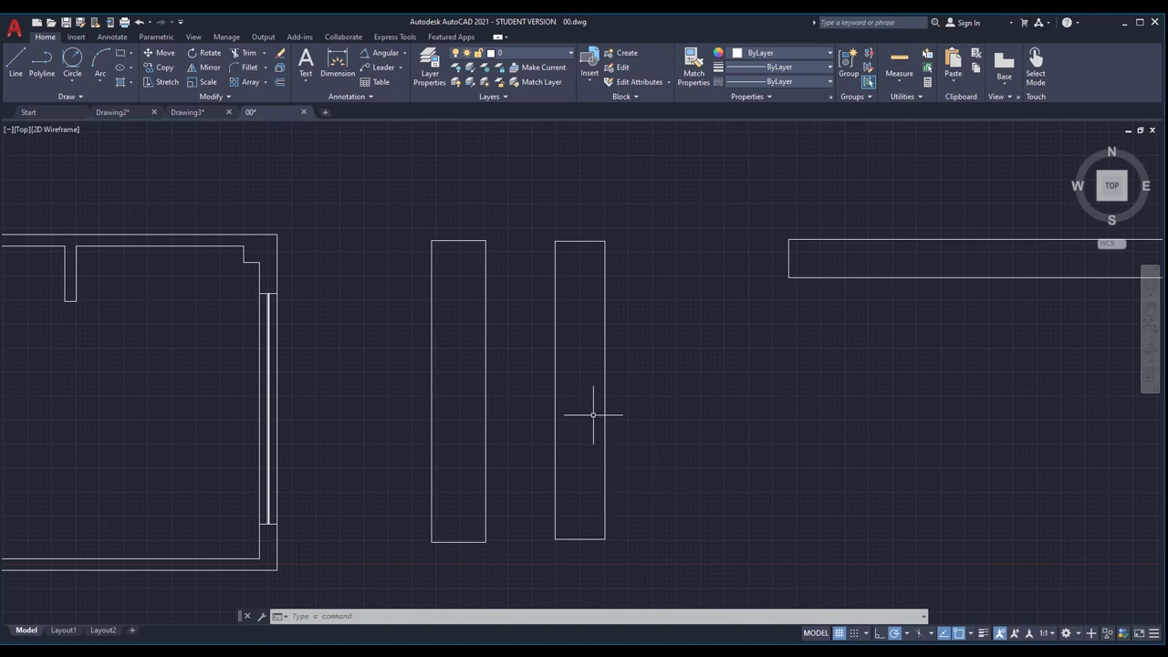
# Step: Fill the closed second tall rectangle with a solid hatch by picking an internal point
pyautogui.write('h')
pyautogui.press('Return')
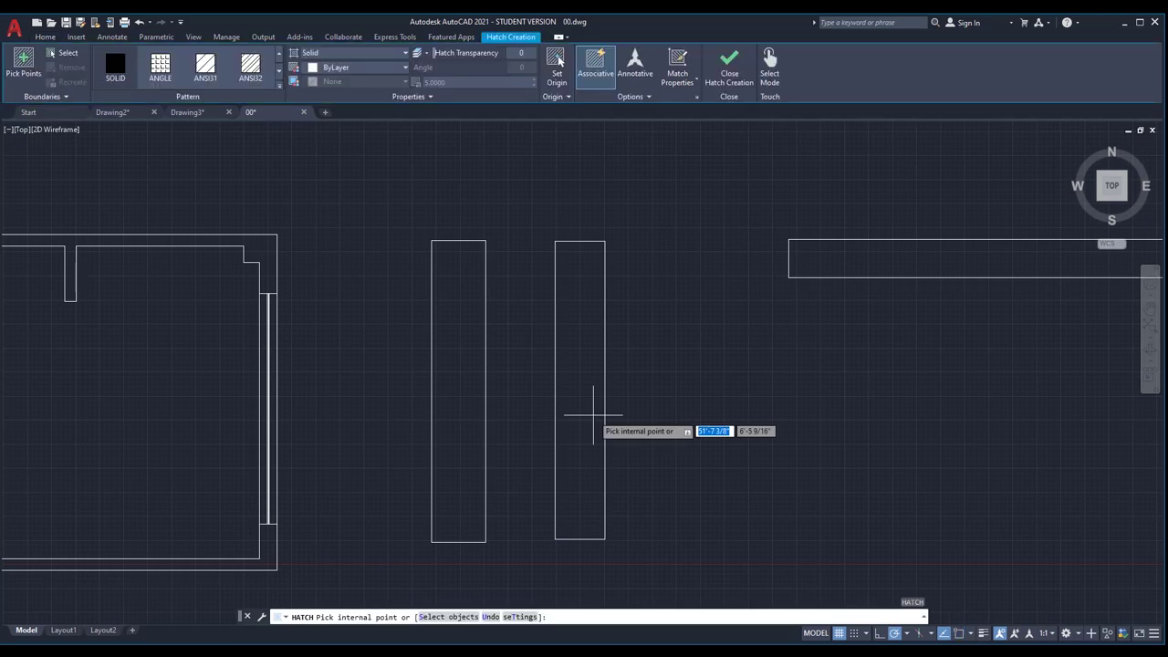
pyautogui.click(580, 373)
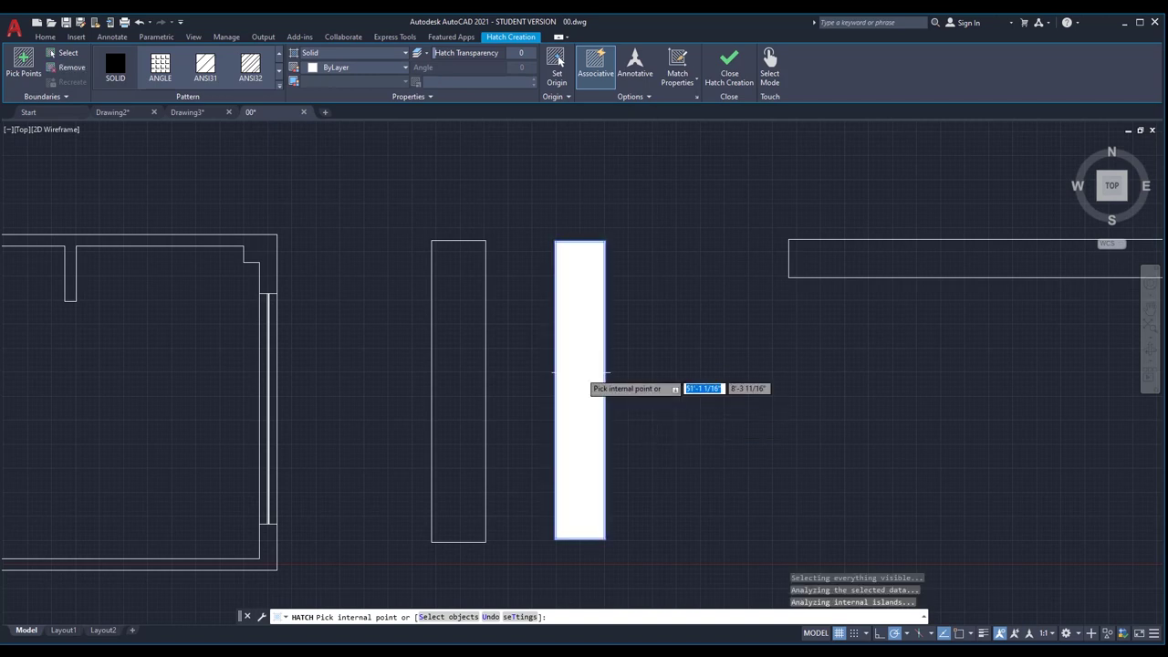
pyautogui.press('Return')
pyautogui.scroll(6, 611, 545)
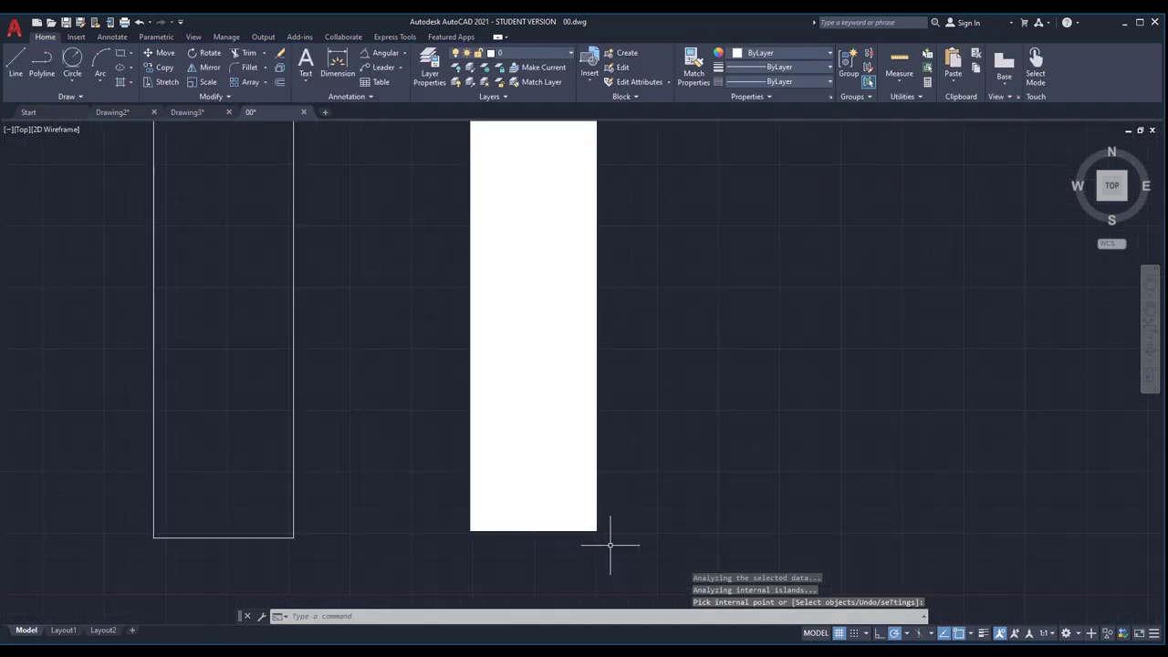
pyautogui.scroll(-8, 593, 519)
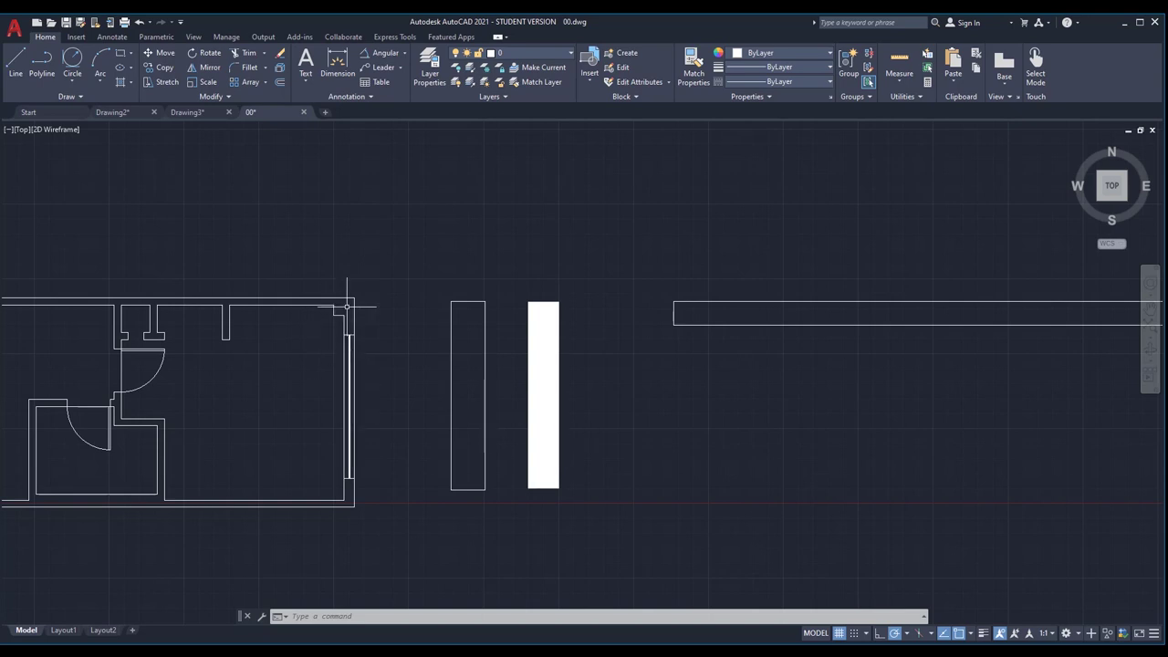
# Step: Examine the floor plan's walls near the east window for gaps and look over the full length of the long horizontal rectangle
pyautogui.scroll(-3, 396, 287)
pyautogui.scroll(3, 506, 326)
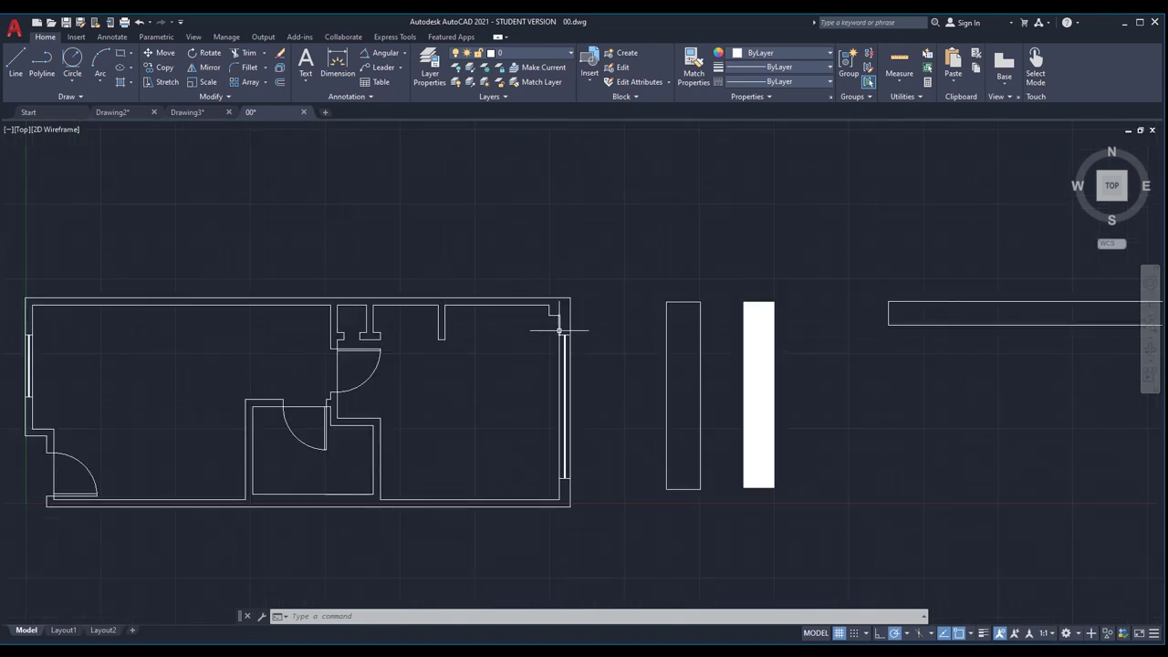
pyautogui.scroll(5, 559, 330)
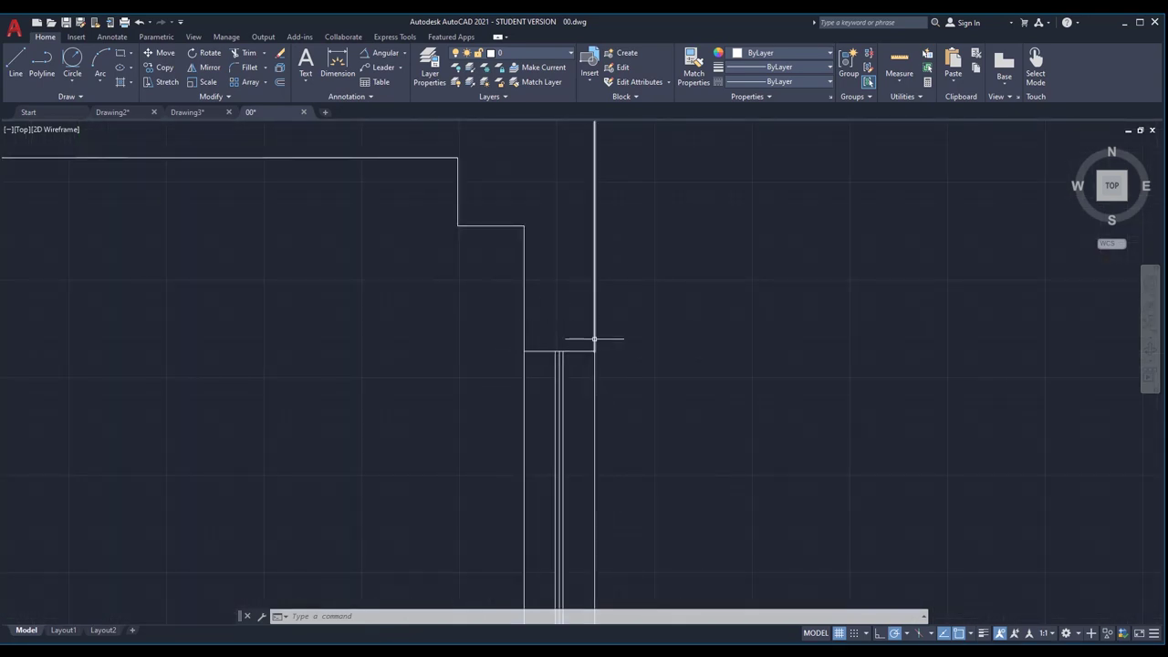
pyautogui.scroll(4, 599, 347)
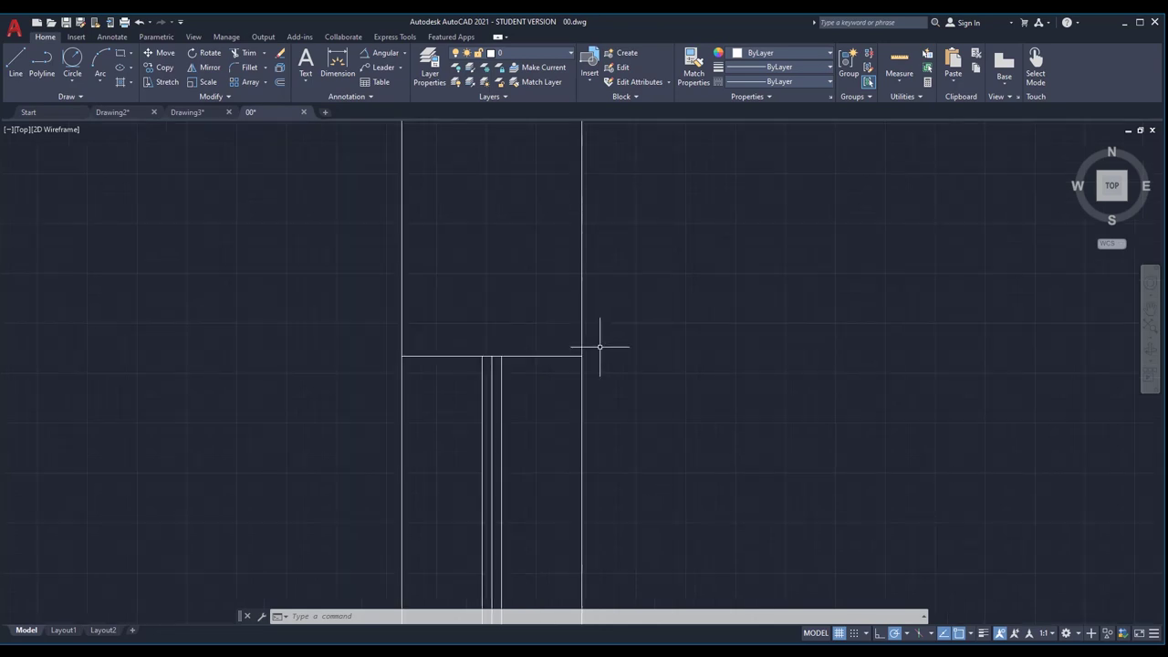
pyautogui.scroll(-4, 640, 364)
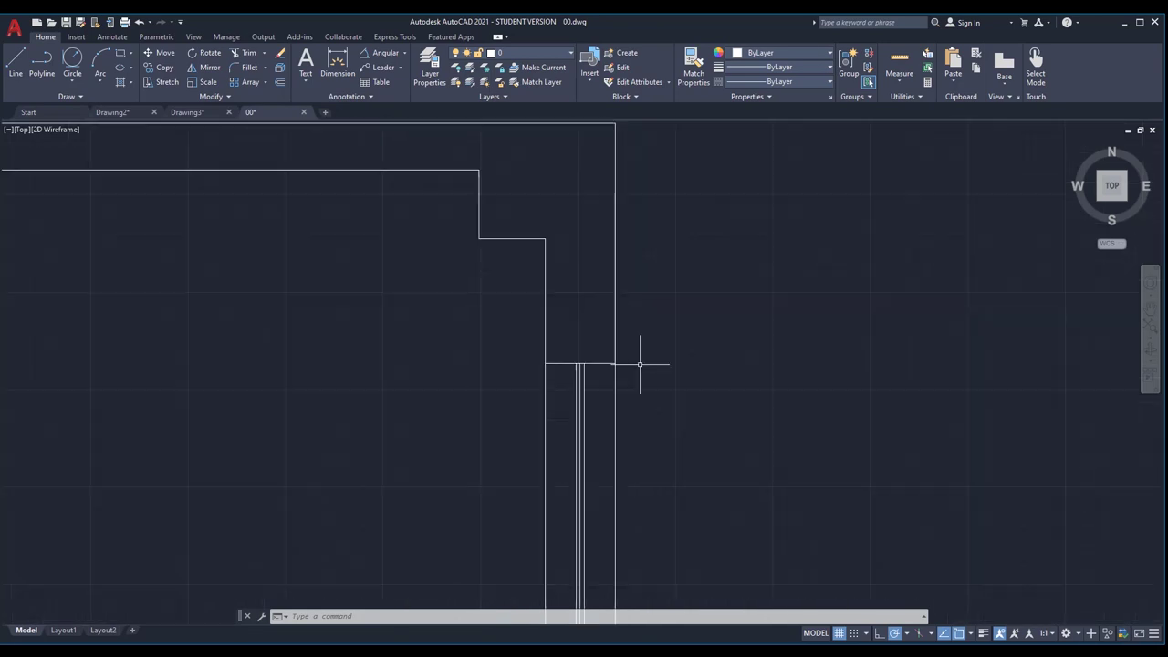
pyautogui.scroll(-5, 640, 364)
pyautogui.scroll(2, 594, 300)
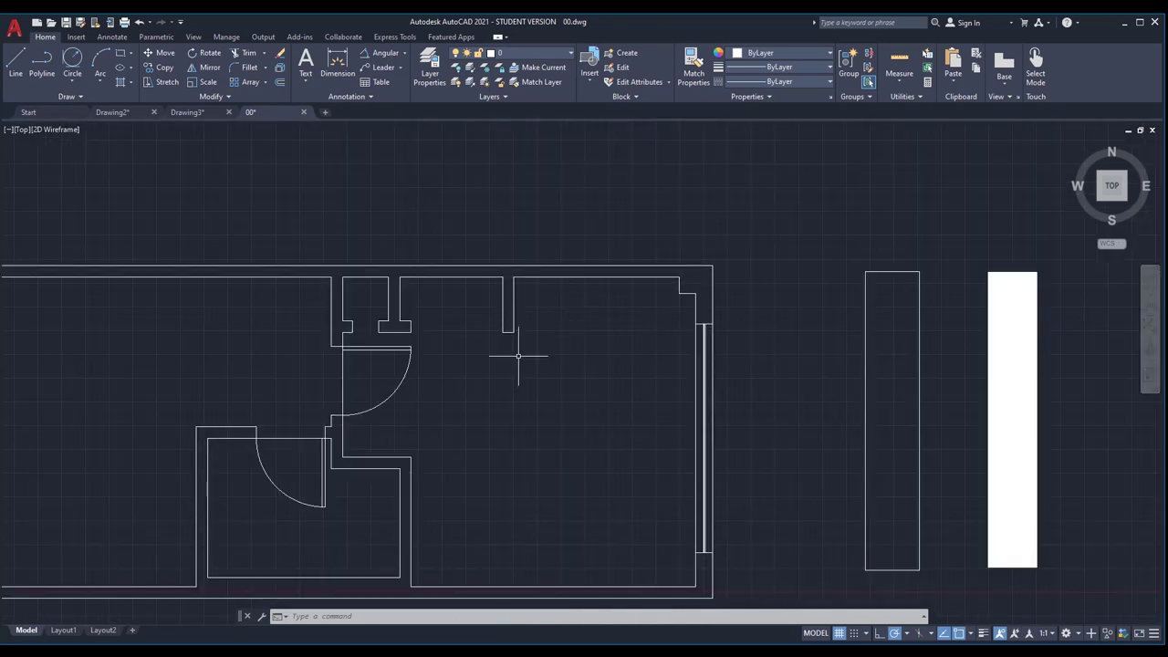
pyautogui.scroll(-4, 607, 340)
pyautogui.scroll(4, 641, 360)
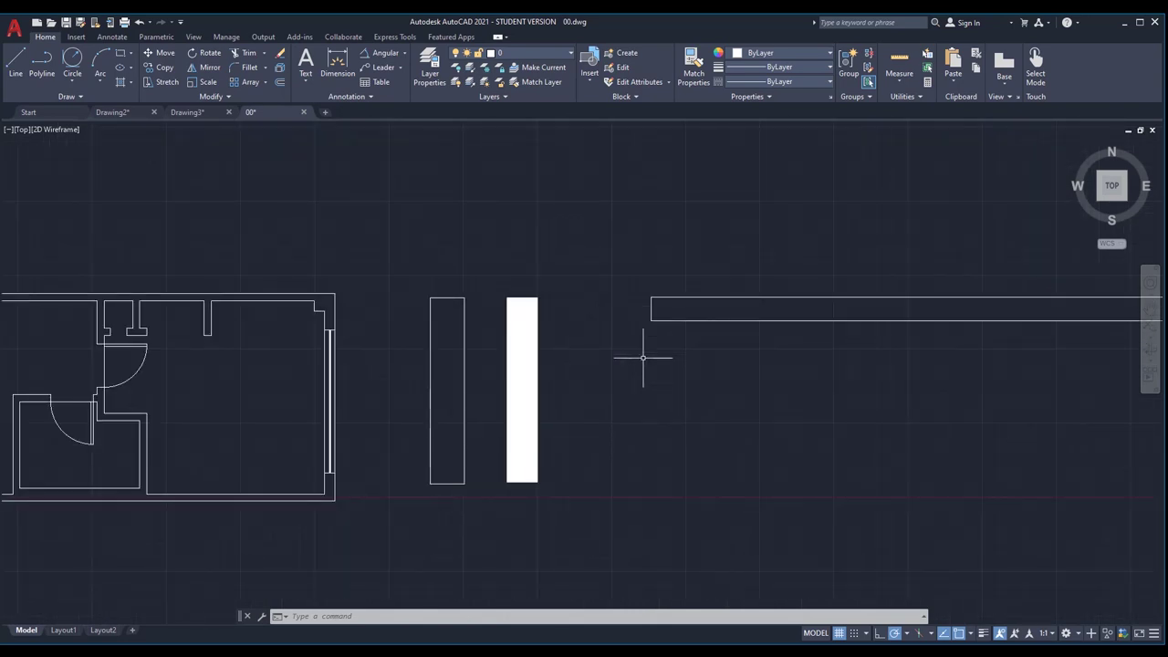
pyautogui.scroll(-4, 497, 357)
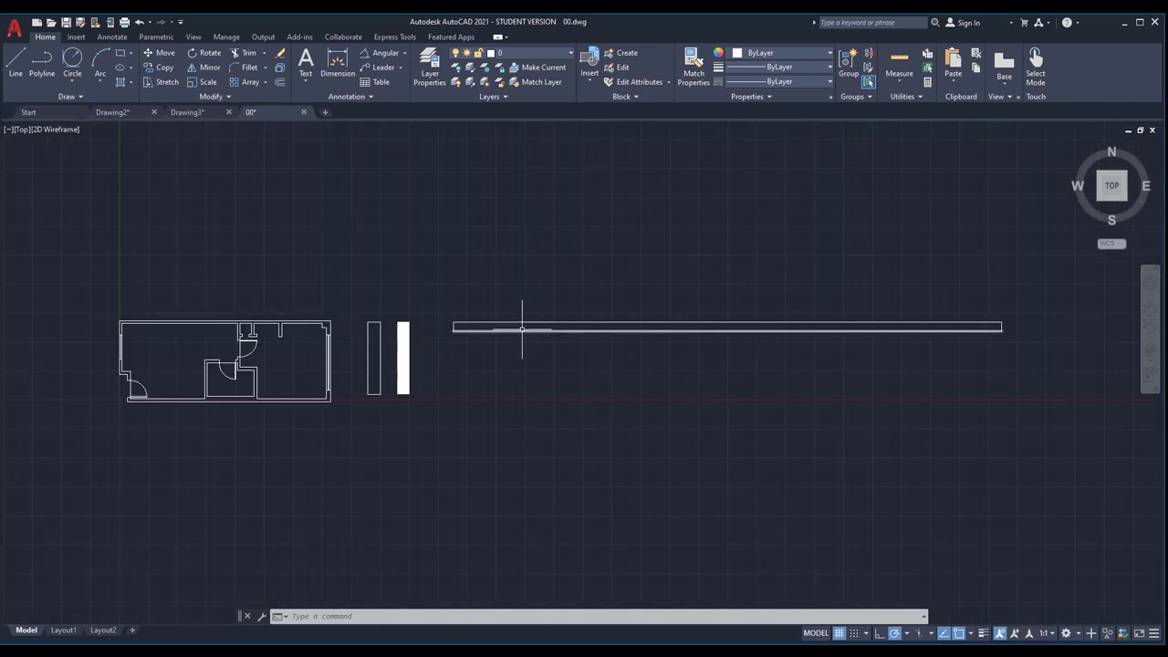
pyautogui.scroll(1, 511, 326)
pyautogui.scroll(-2, 406, 336)
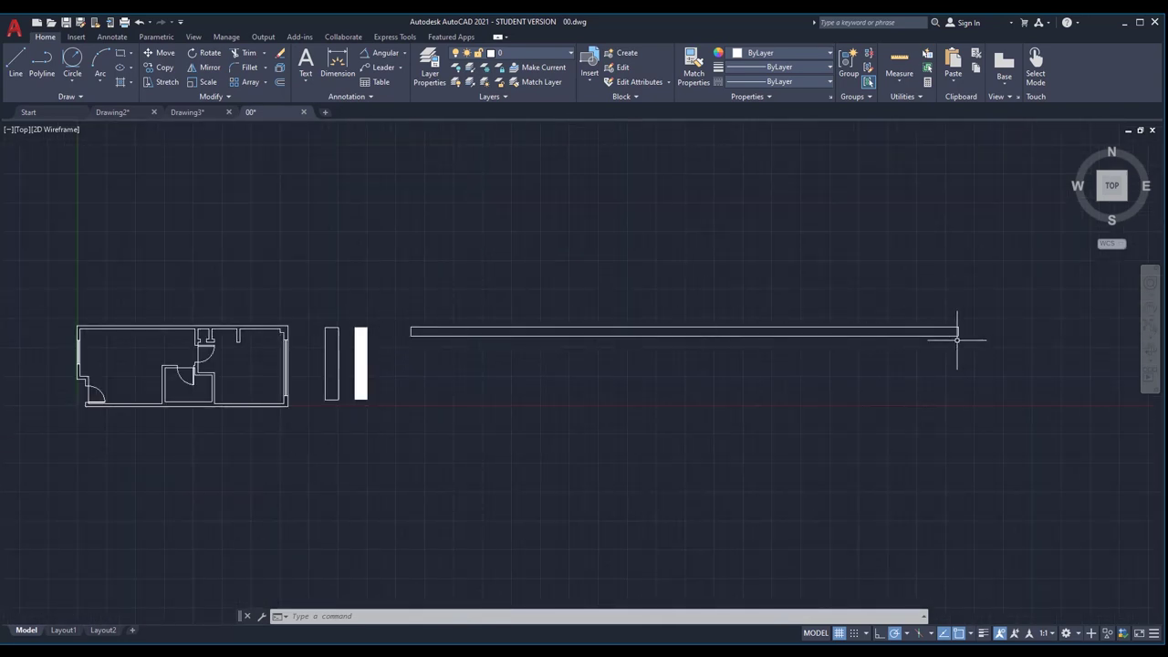
pyautogui.scroll(2, 942, 309)
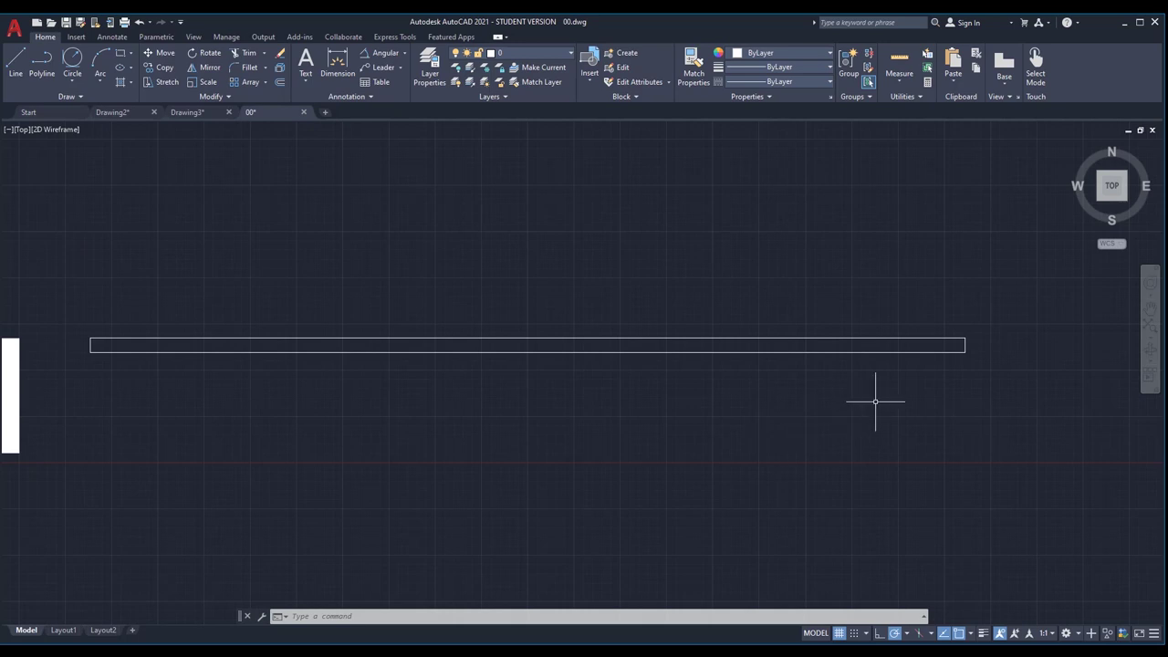
pyautogui.scroll(-2, 874, 401)
pyautogui.scroll(4, 691, 307)
pyautogui.scroll(-1, 749, 304)
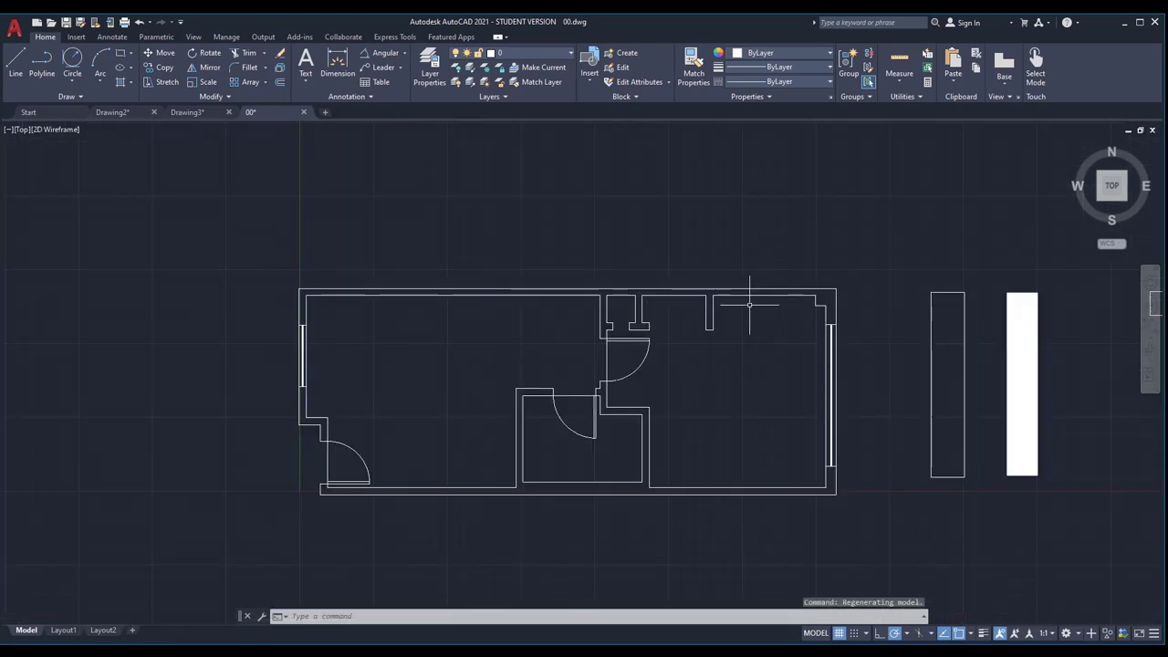
# Step: Fill the floor plan's upper walls, lower walls with the inner room, and west wall below the window with one solid hatch
pyautogui.scroll(2, 749, 304)
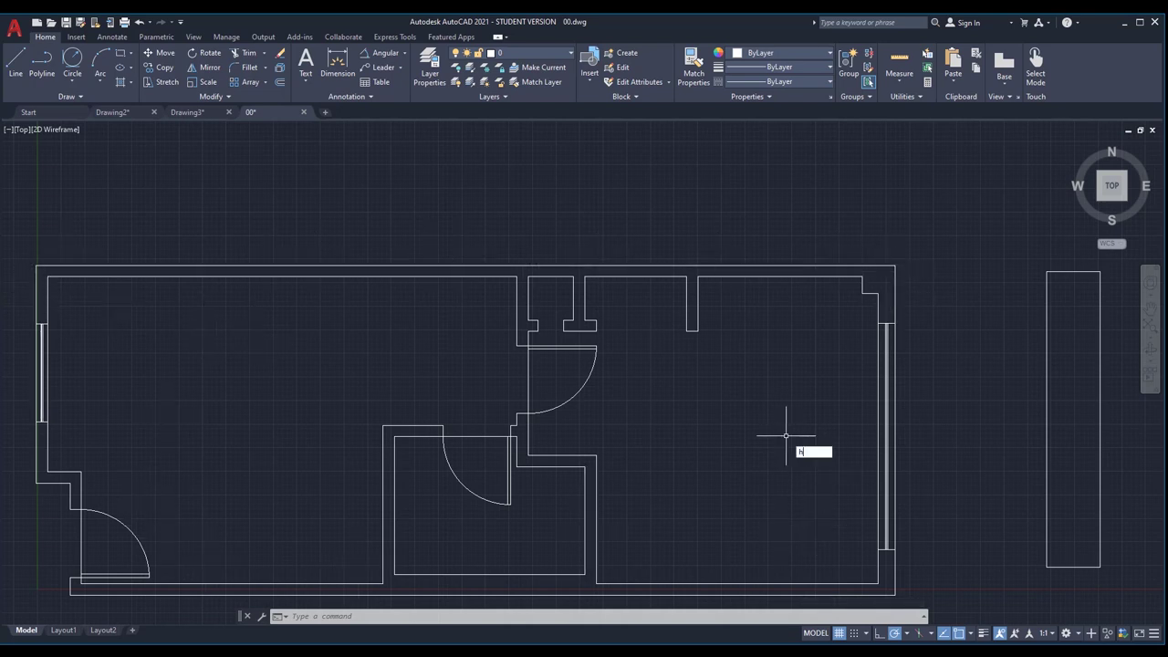
pyautogui.press('Return')
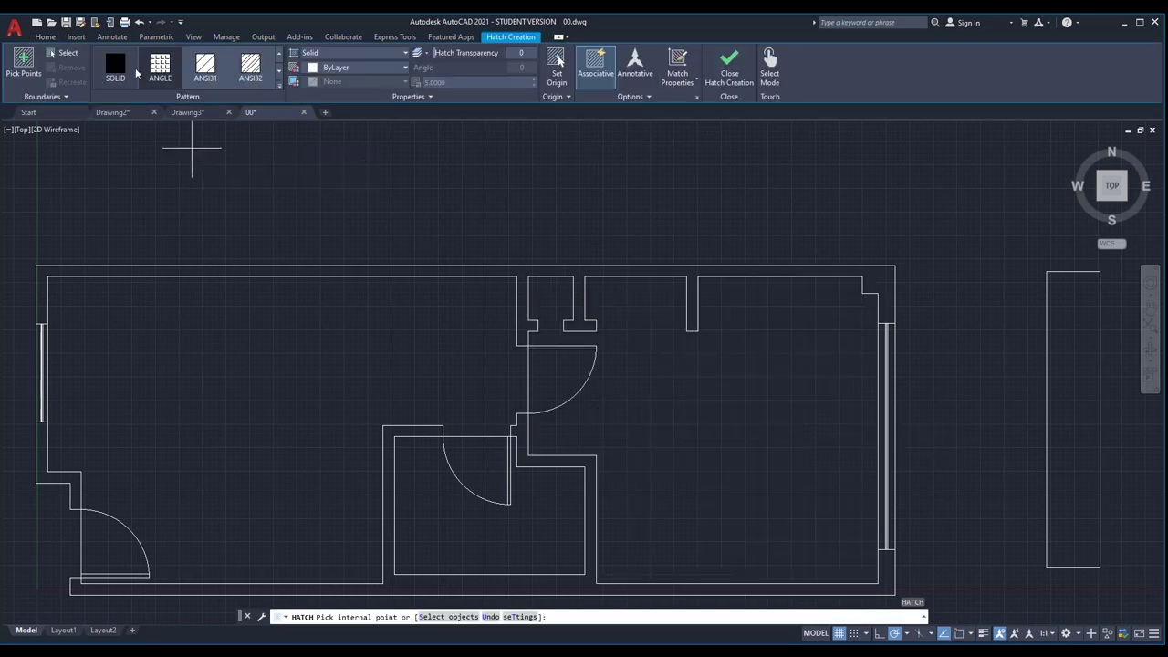
pyautogui.click(739, 271)
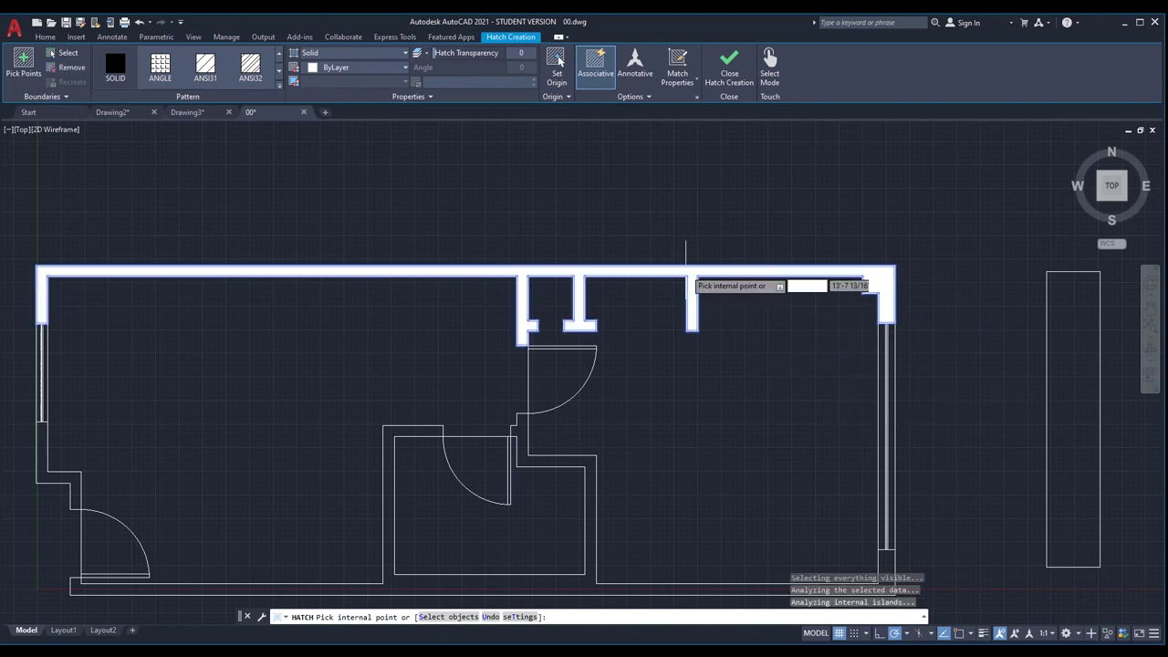
pyautogui.scroll(-2, 685, 221)
pyautogui.scroll(2, 662, 360)
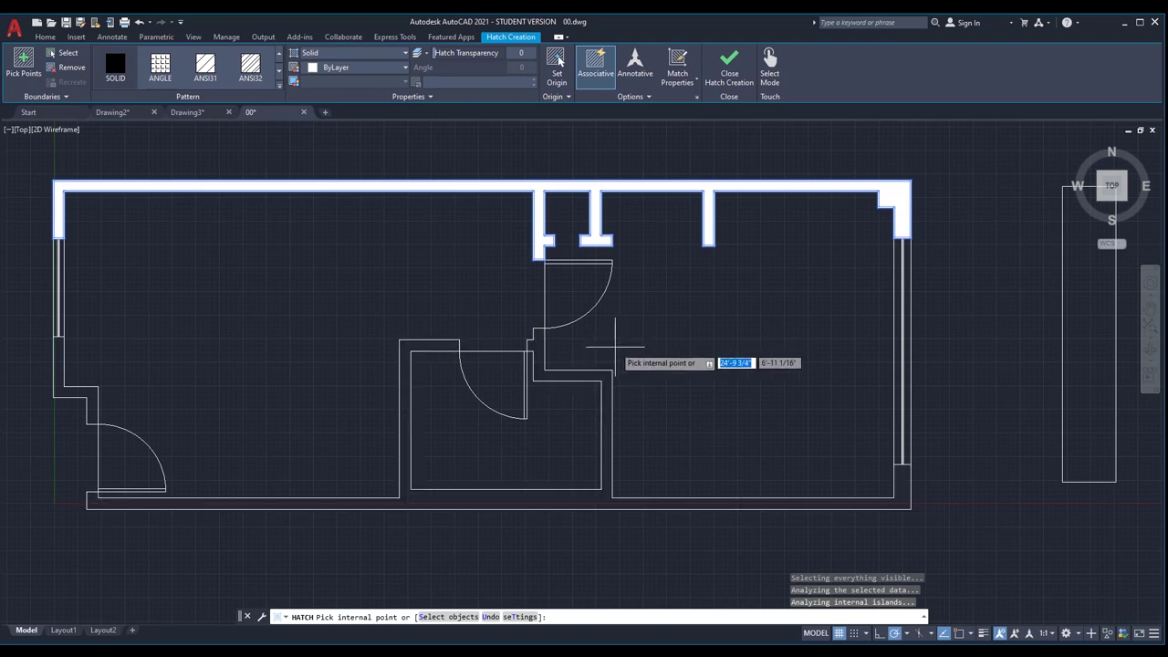
pyautogui.click(599, 373)
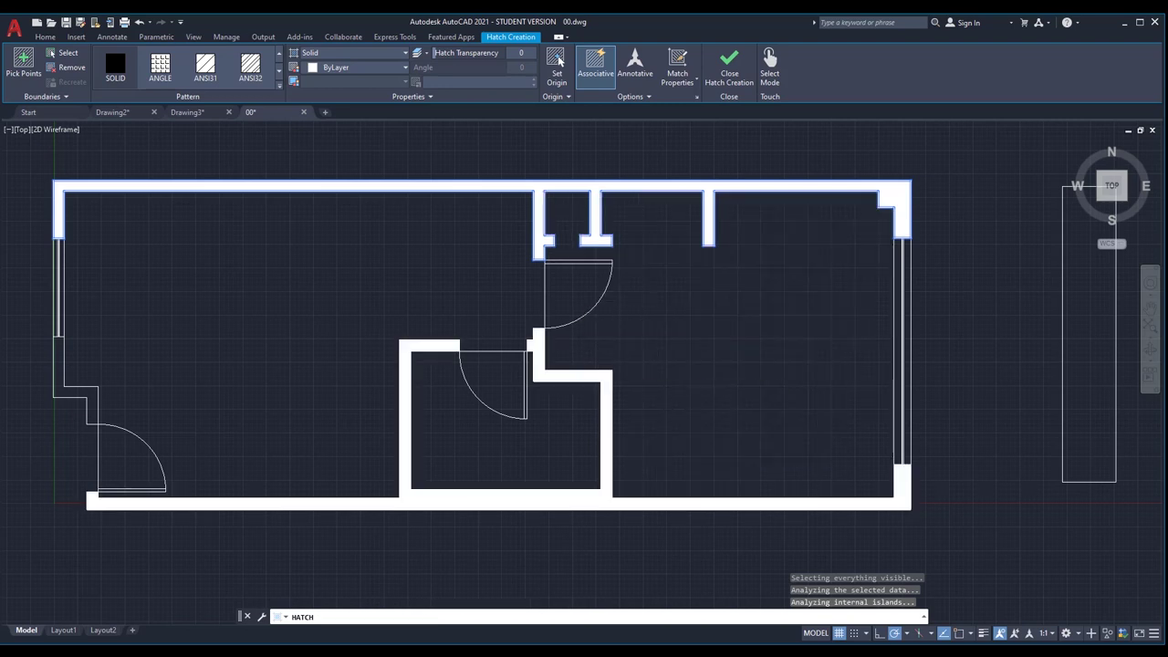
pyautogui.click(58, 351)
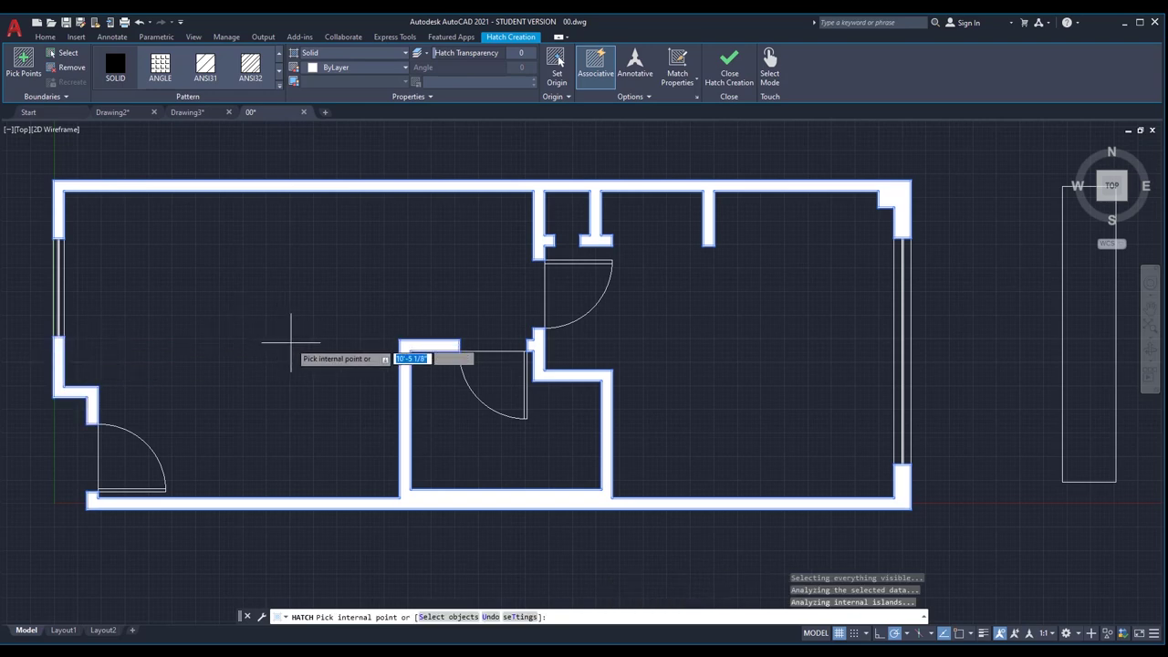
pyautogui.press('Return')
pyautogui.scroll(-3, 670, 396)
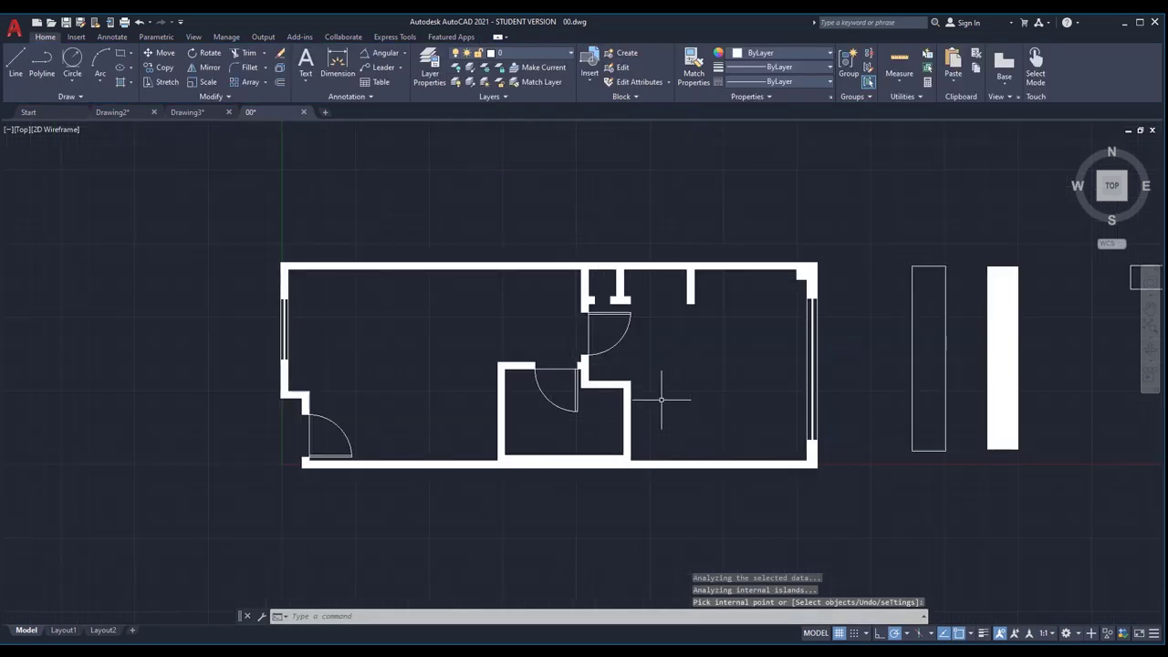
pyautogui.scroll(3, 643, 358)
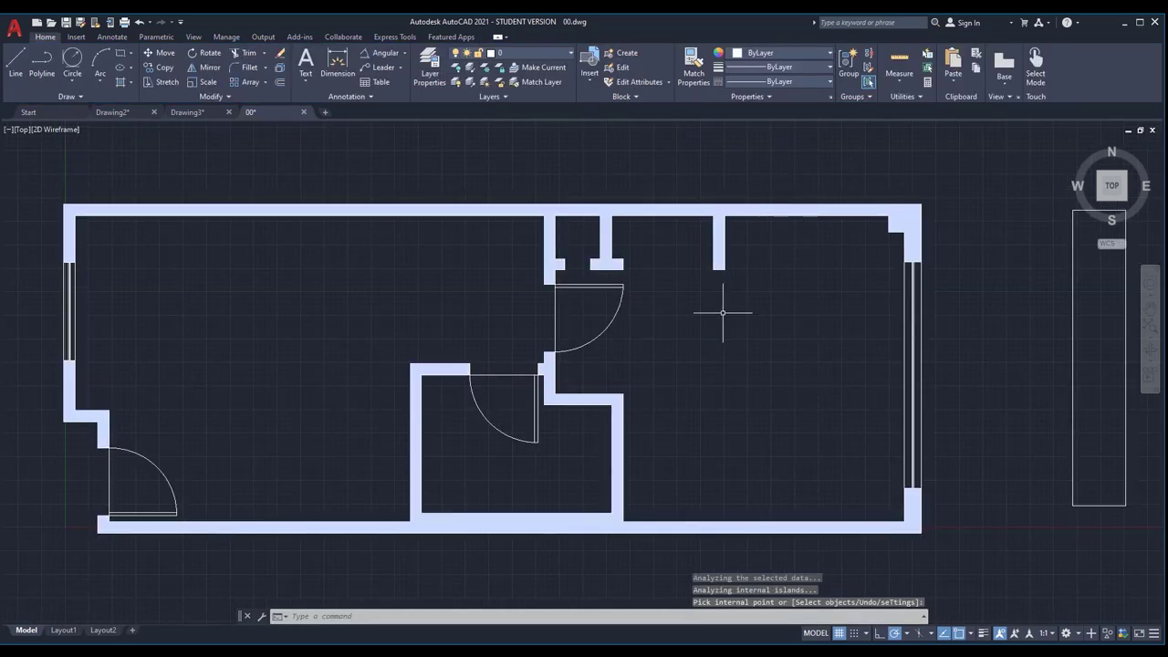
# Step: Change the floor plan's wall hatch to the ANSI31 pattern with a scale of 8
pyautogui.click(716, 210)
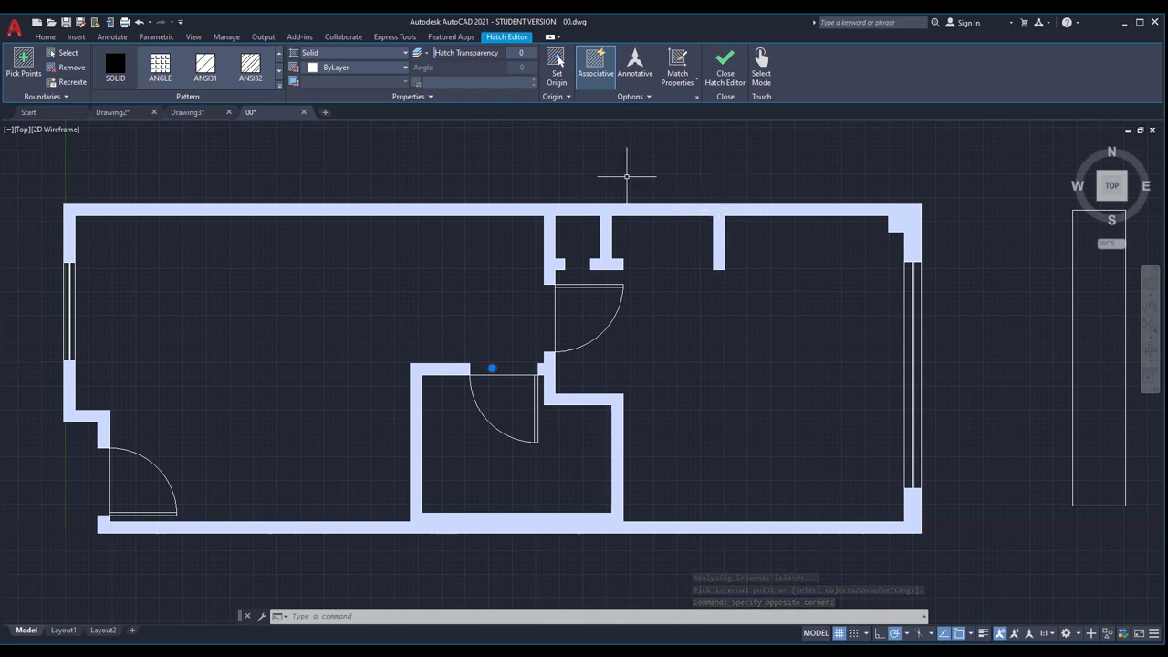
pyautogui.click(227, 79)
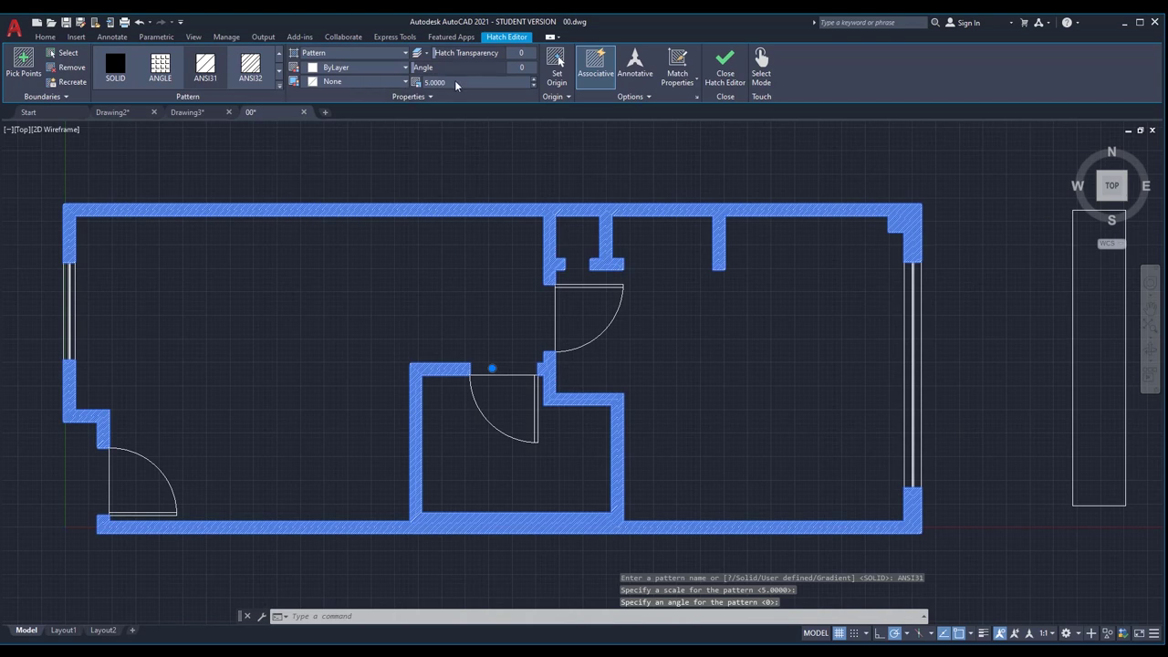
pyautogui.click(456, 83)
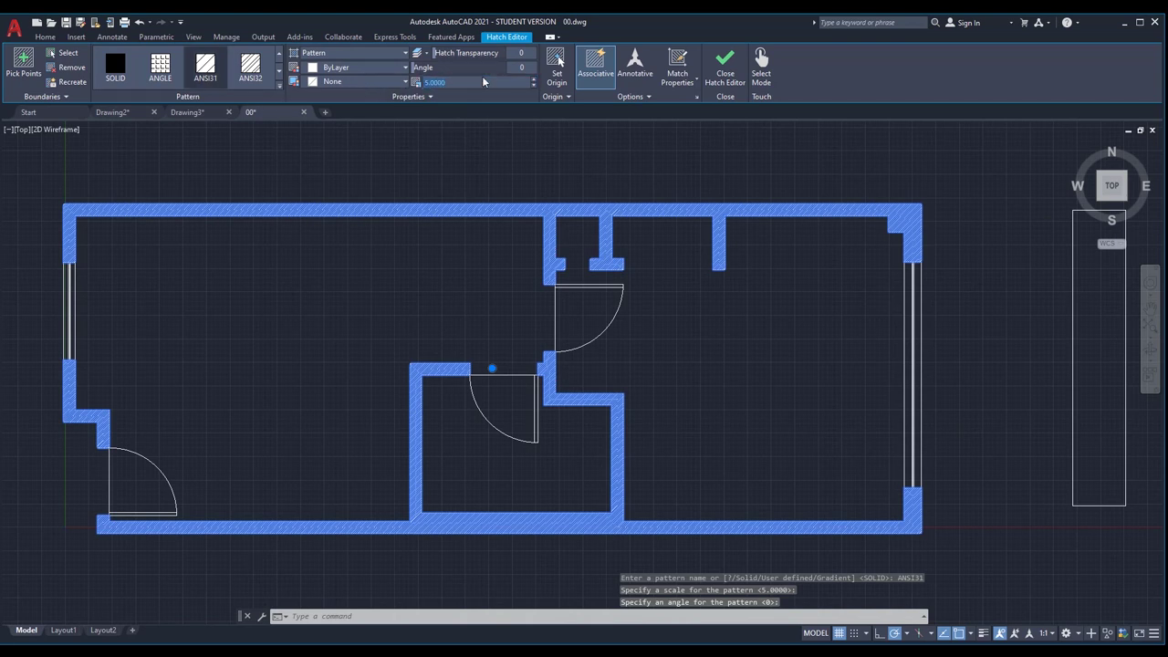
pyautogui.write('8')
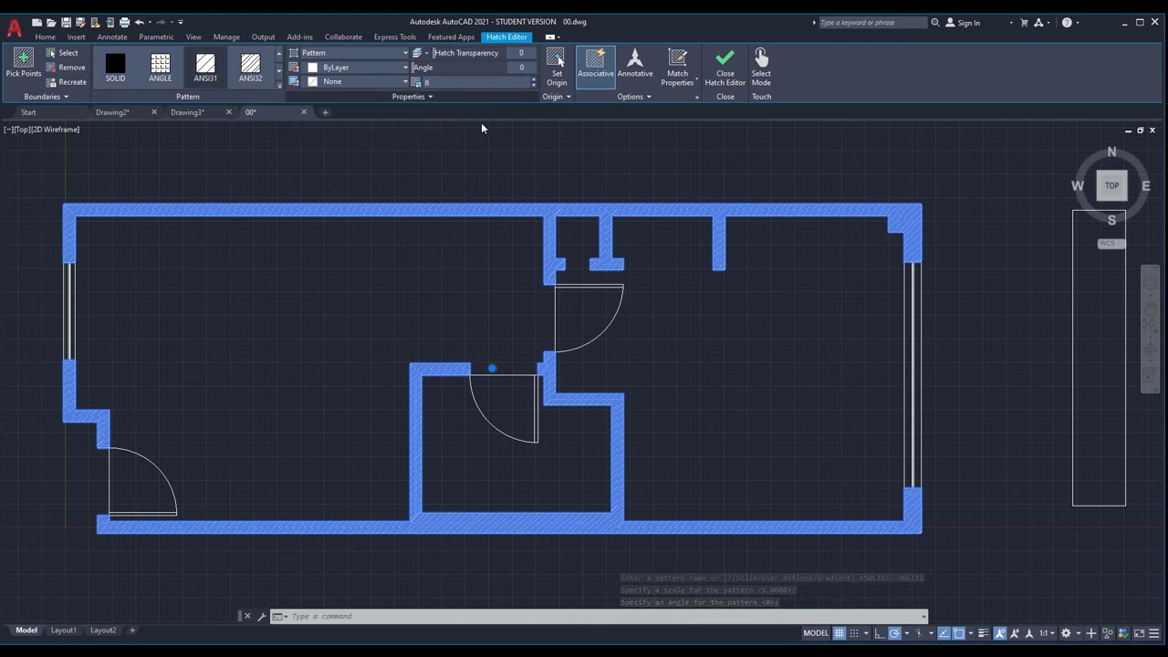
pyautogui.click(553, 173)
pyautogui.click(457, 126)
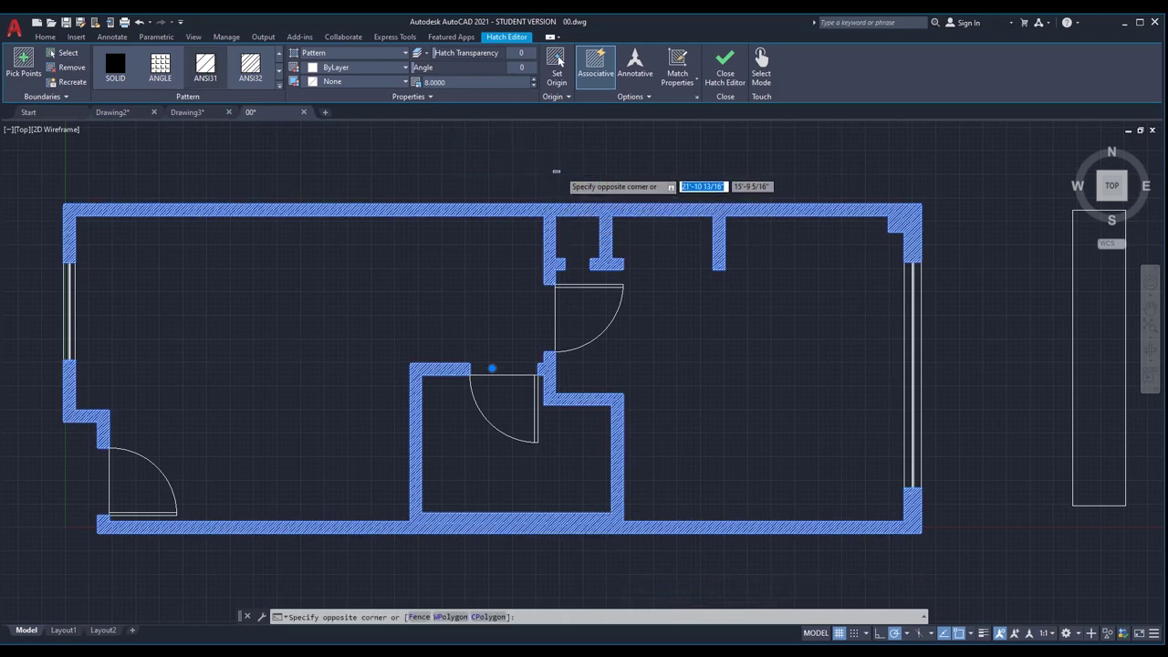
pyautogui.click(597, 195)
pyautogui.press('Escape')
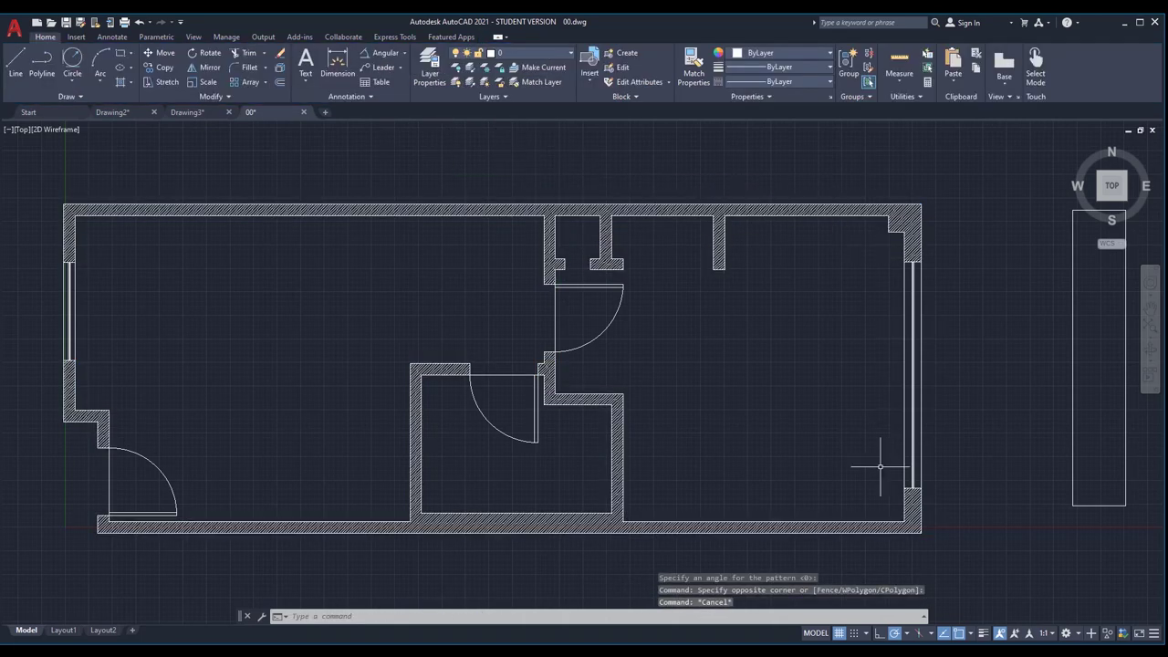
# Step: Delete the ANSI31 hatch from the floor plan's walls, keeping their outlines
pyautogui.click(502, 212)
pyautogui.press('Delete')
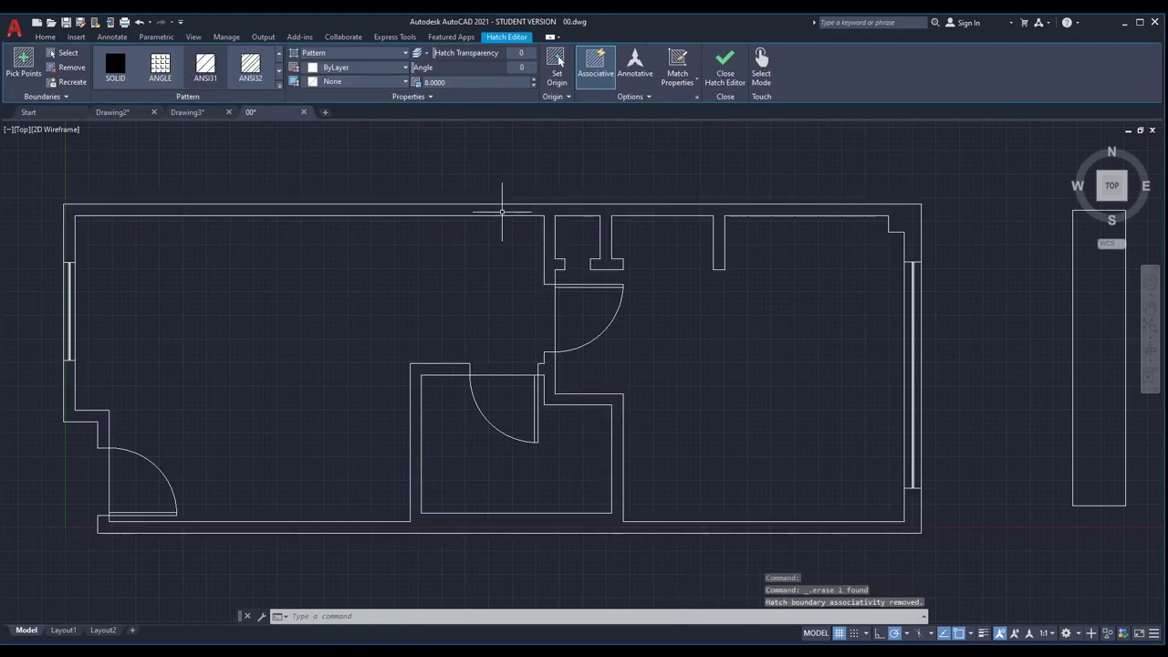
# Step: Fill only the floor plan's upper wall region with its own solid hatch by picking an internal point
pyautogui.write('h')
pyautogui.press('Return')
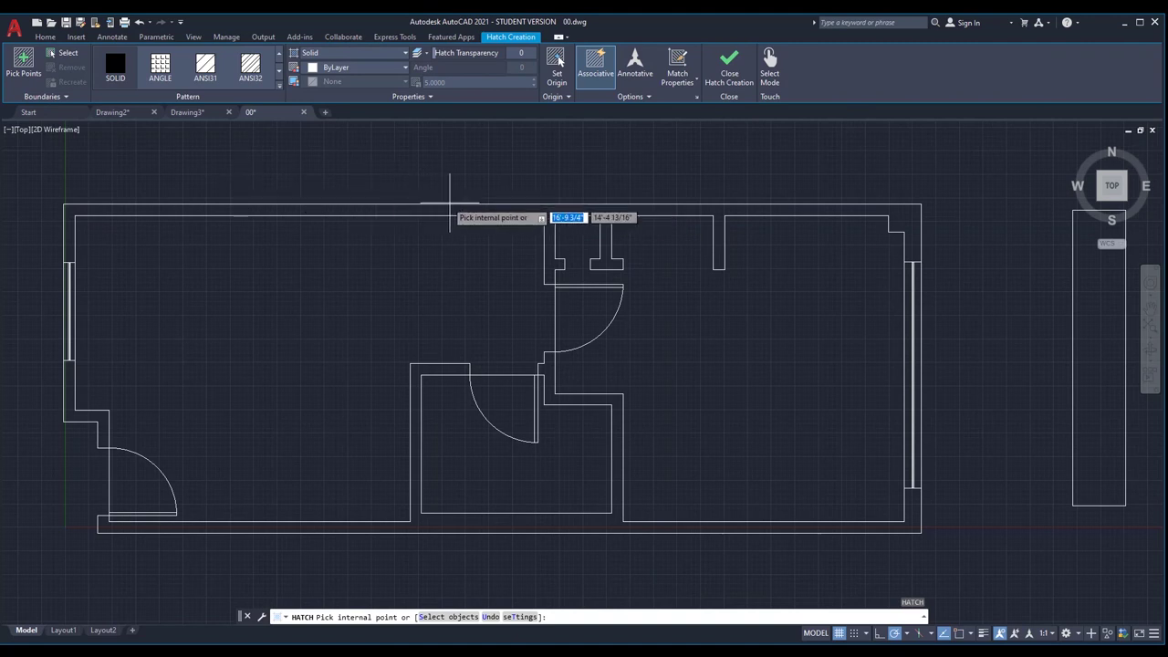
pyautogui.click(468, 208)
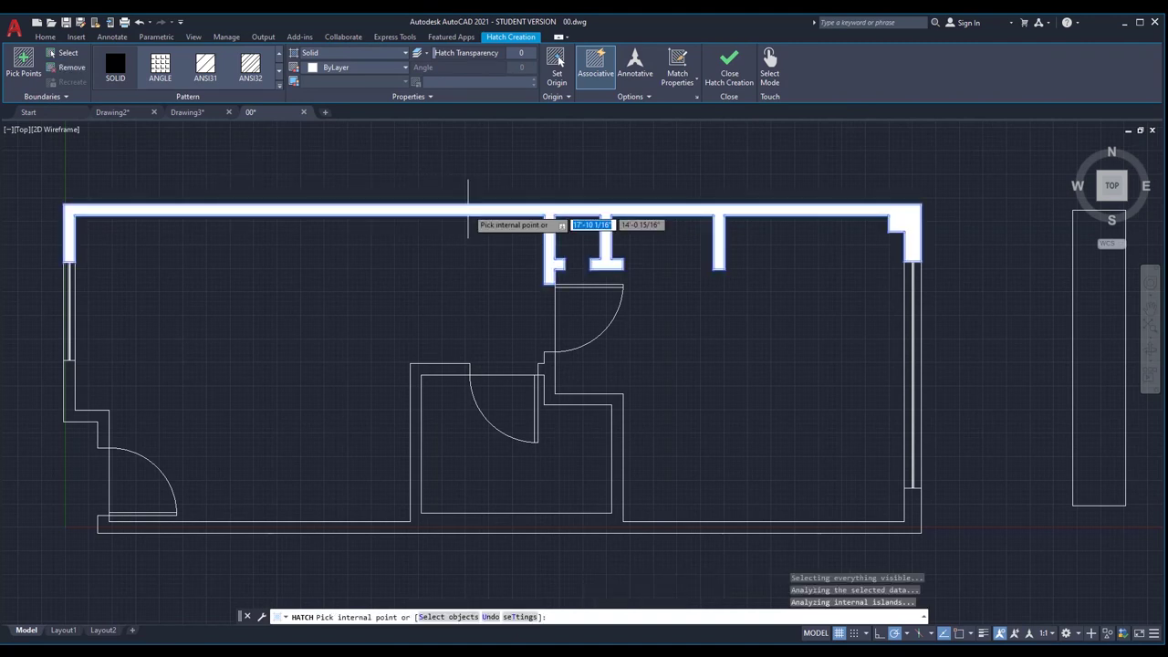
pyautogui.press('Return')
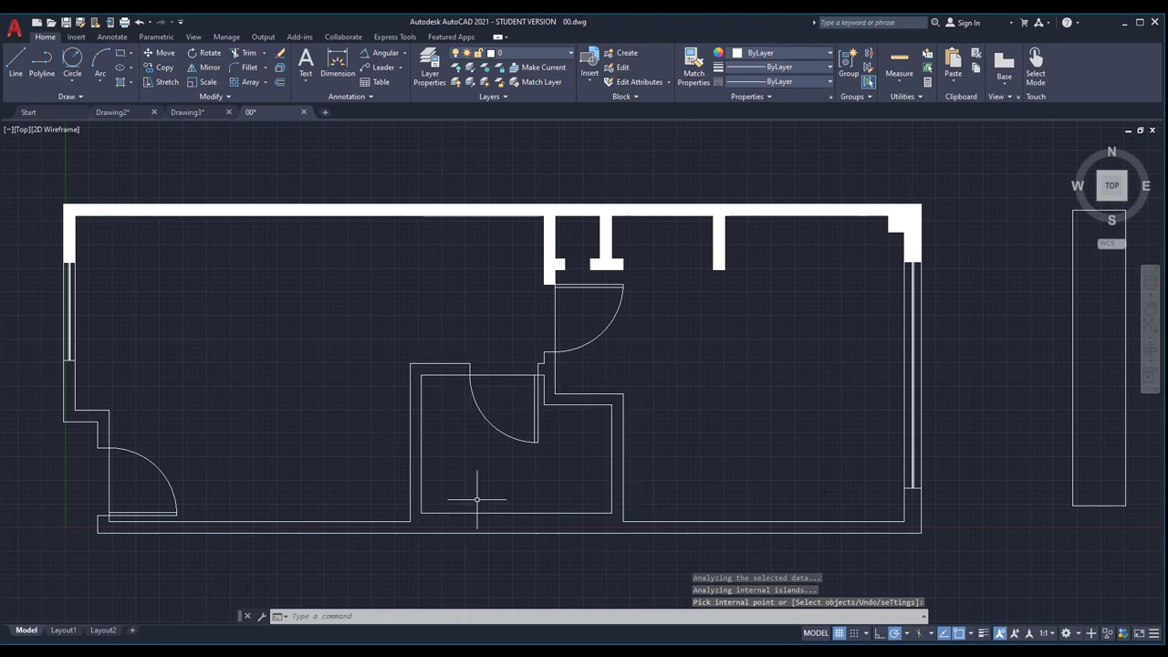
# Step: Fill the lower walls with the inner room and the west wall below the window as two separate solid hatches
pyautogui.press('Return')
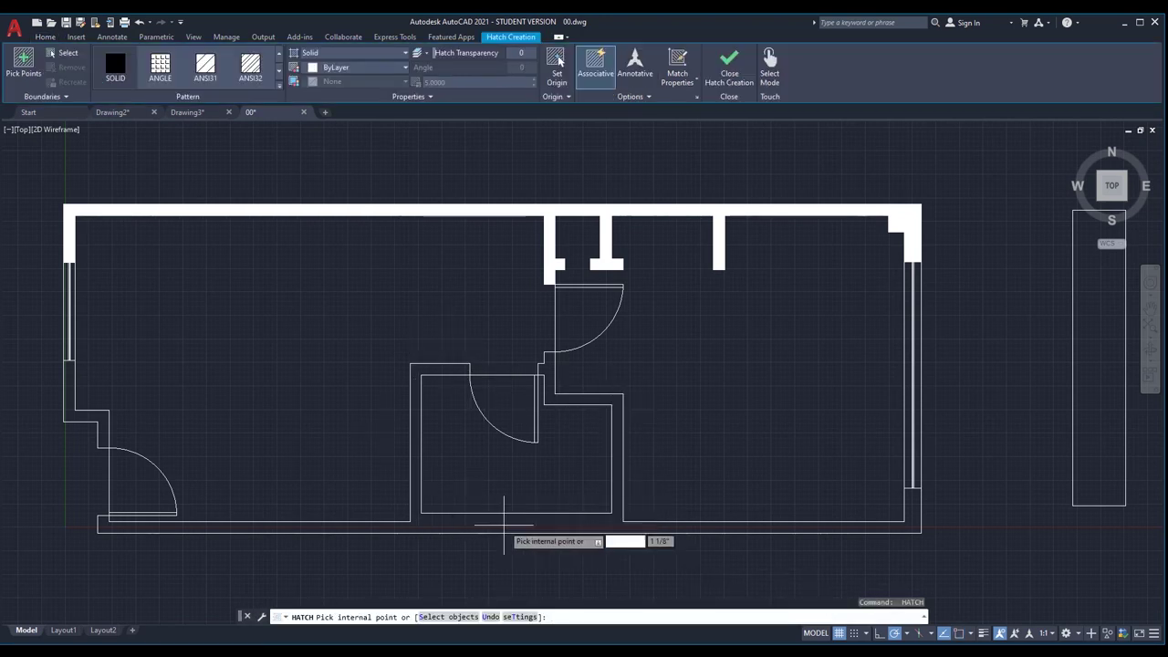
pyautogui.press('Escape')
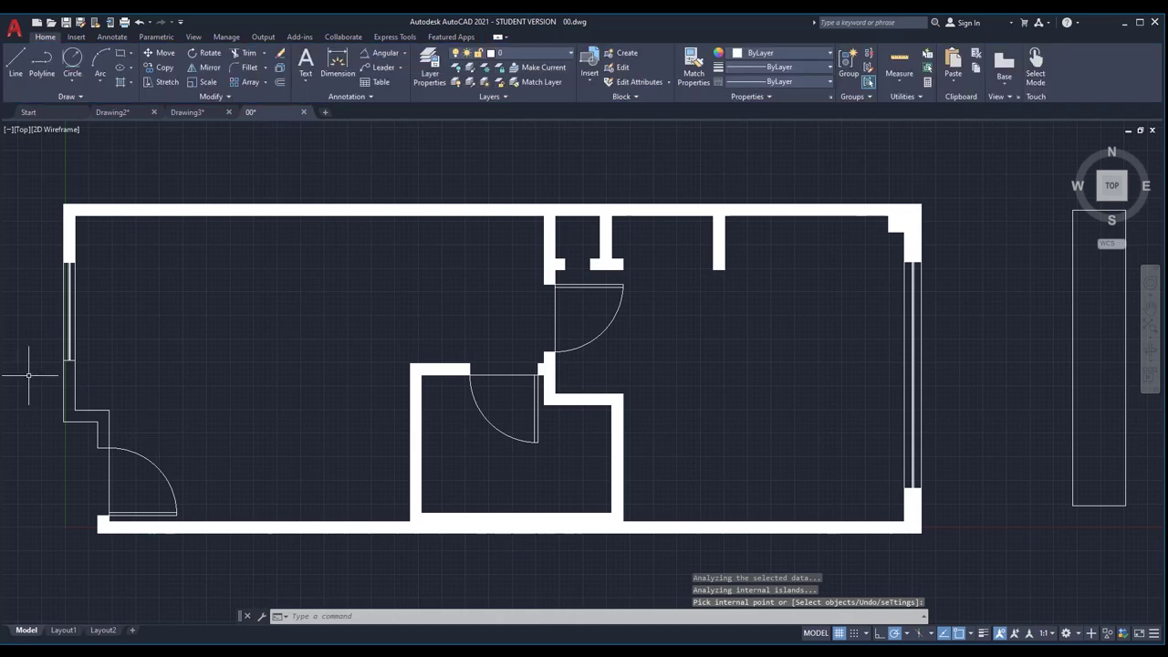
pyautogui.press('Return')
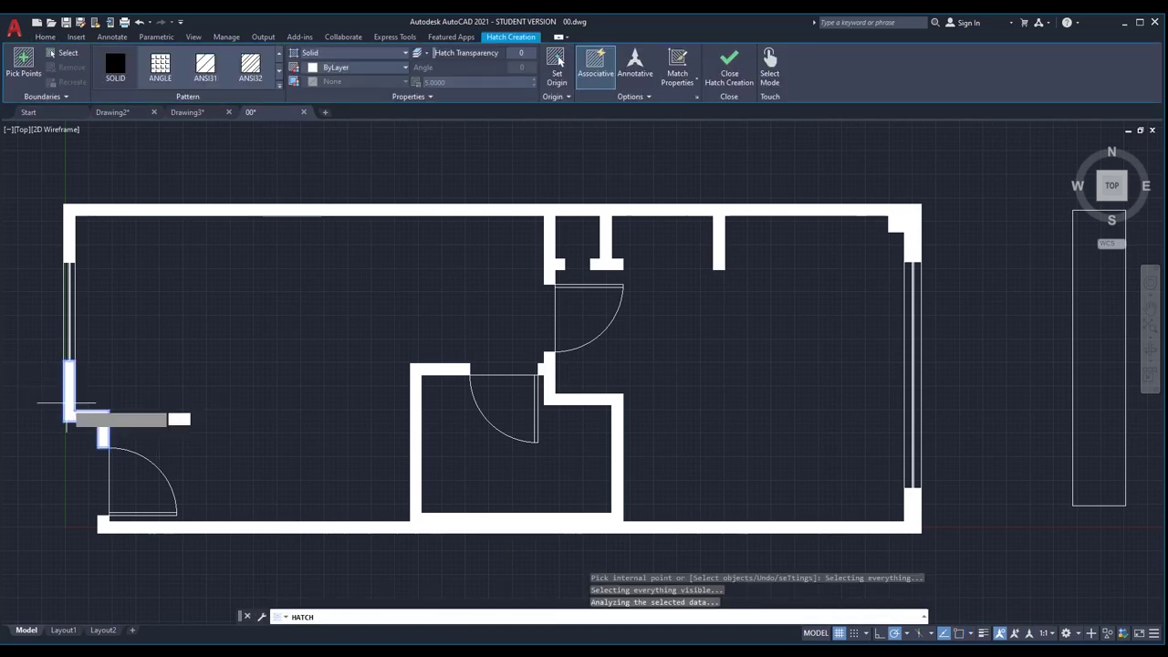
pyautogui.click(66, 403)
pyautogui.press('Return')
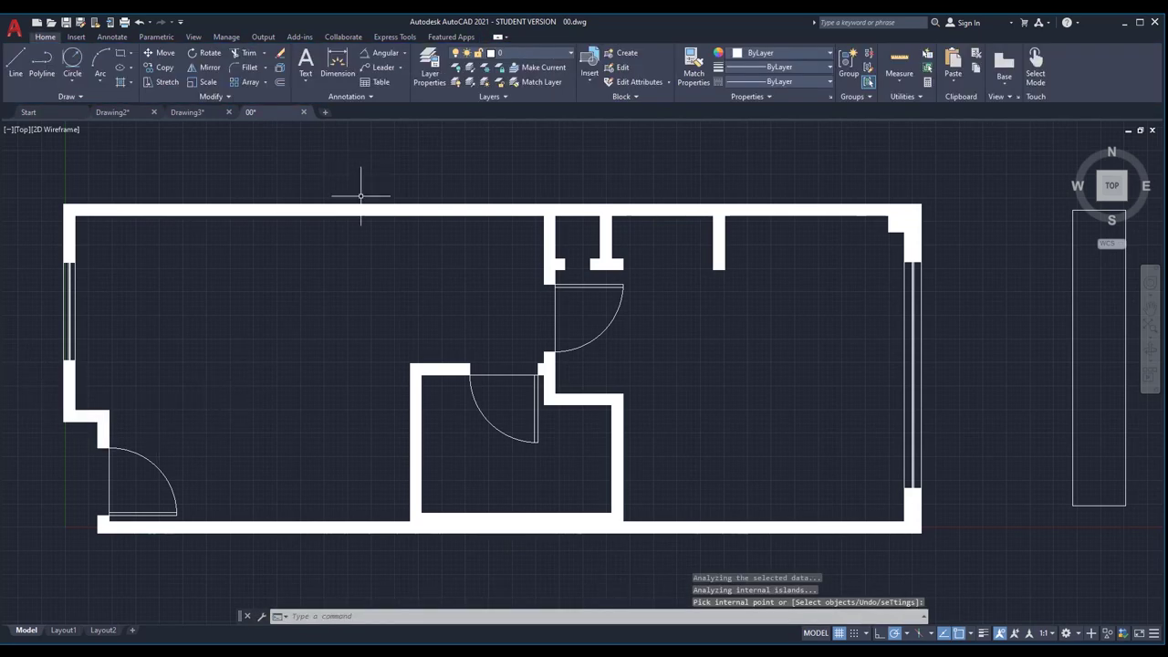
# Step: Delete only the upper wall's solid hatch, and undo the deletion
pyautogui.click(377, 203)
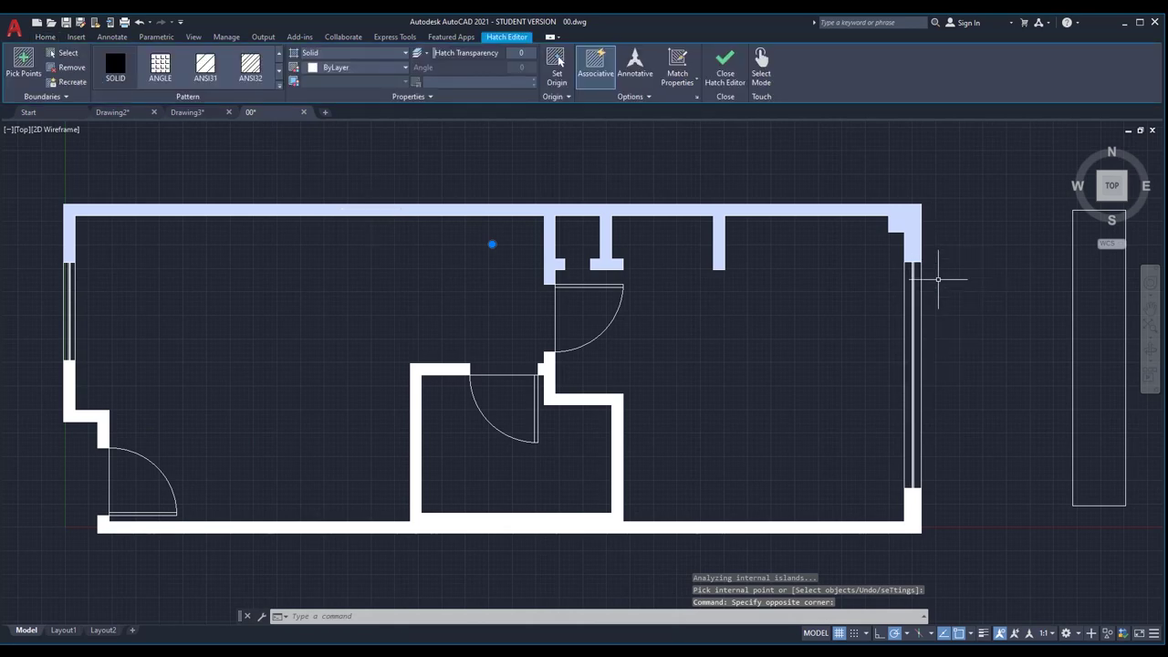
pyautogui.press('Escape')
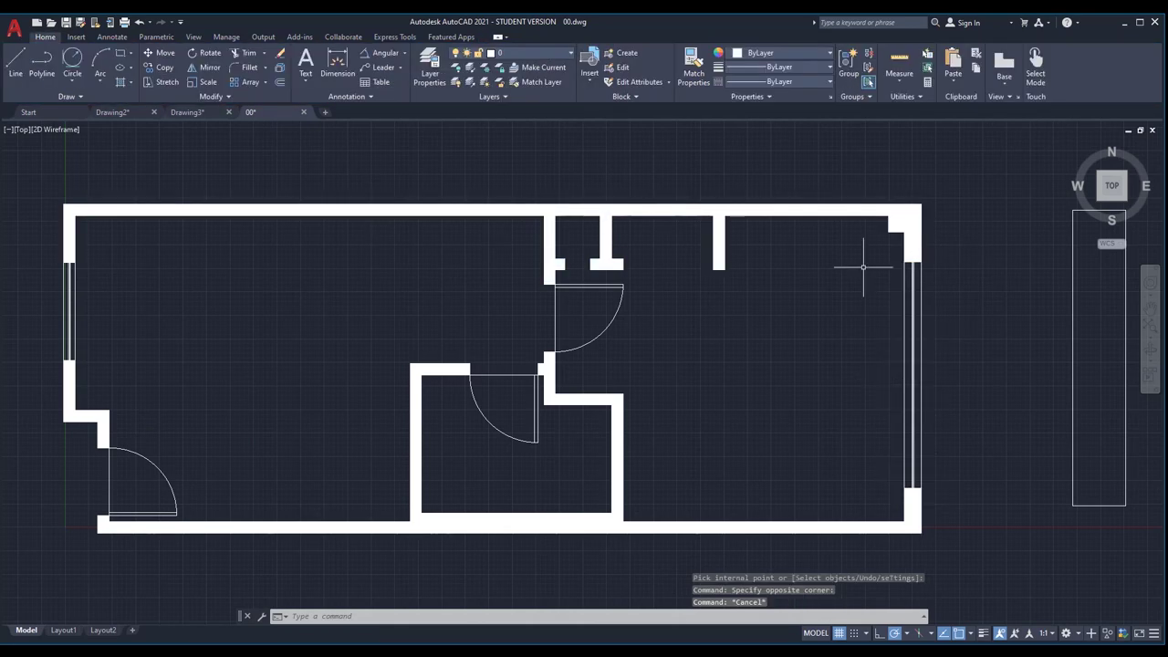
pyautogui.click(908, 229)
pyautogui.press('Delete')
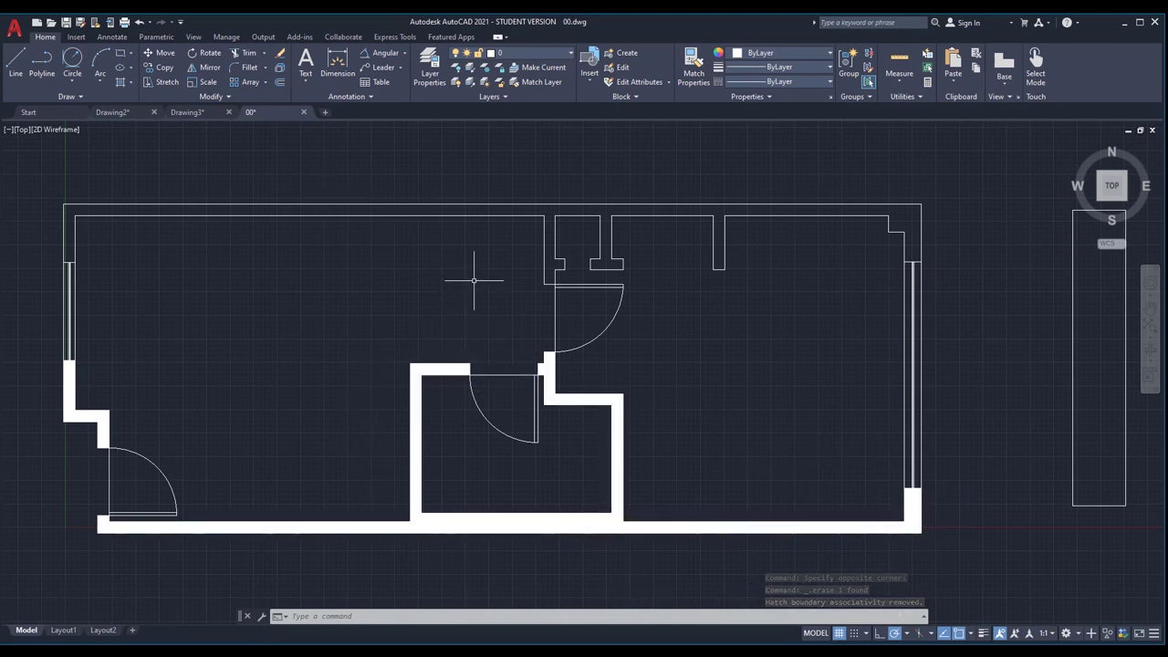
pyautogui.hotkey('ctrl', 'z')
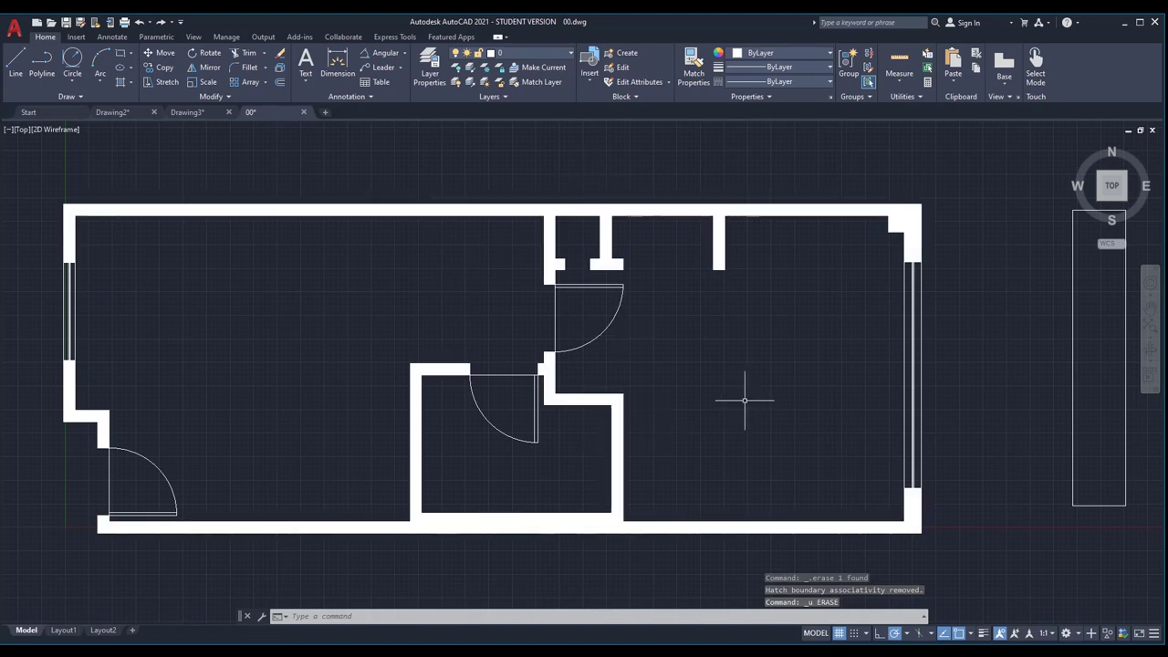
# Step: Change only the upper wall's hatch to the ANSI31 pattern, trying an angle of 30 before resetting it to 0
pyautogui.click(510, 203)
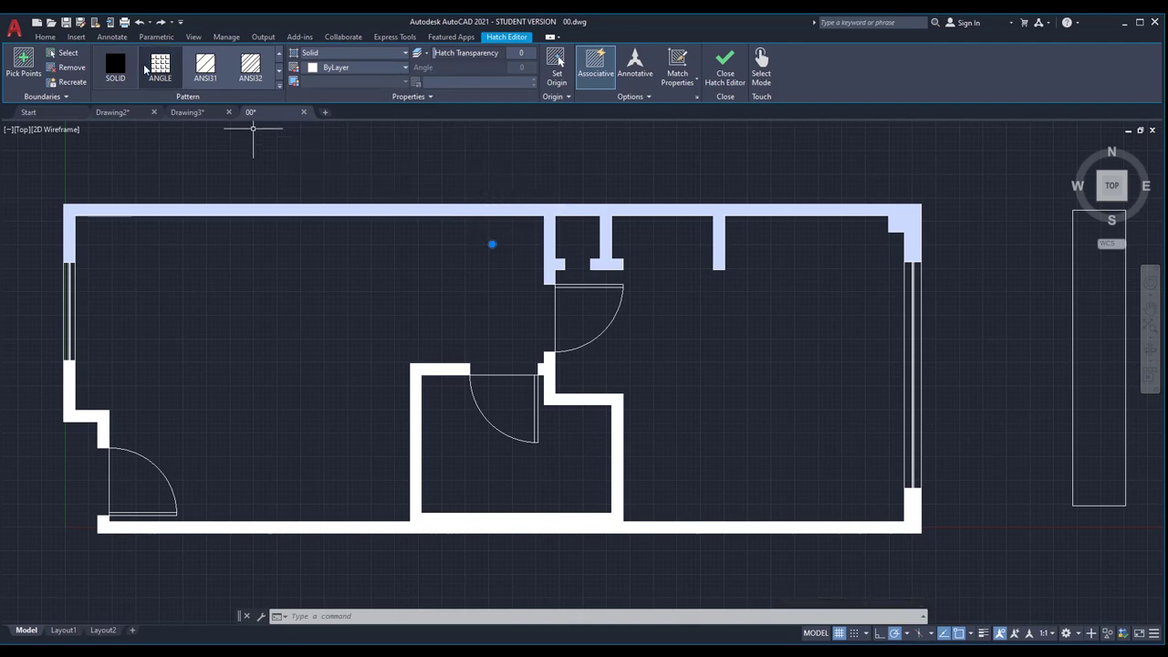
pyautogui.click(205, 65)
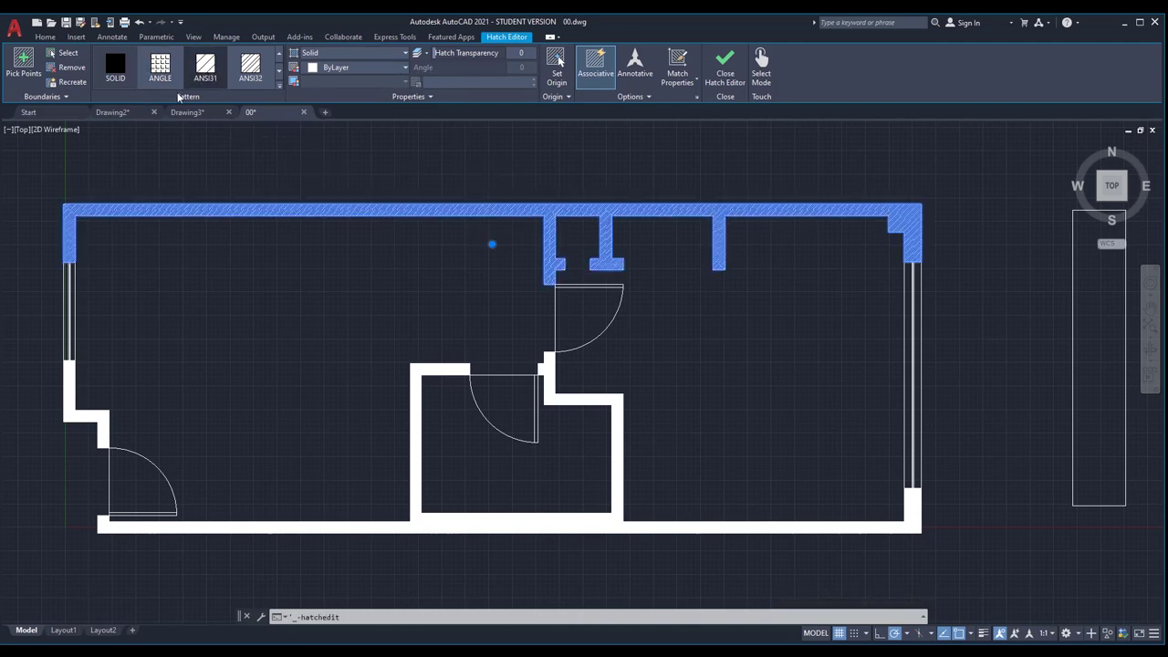
pyautogui.scroll(6, 510, 208)
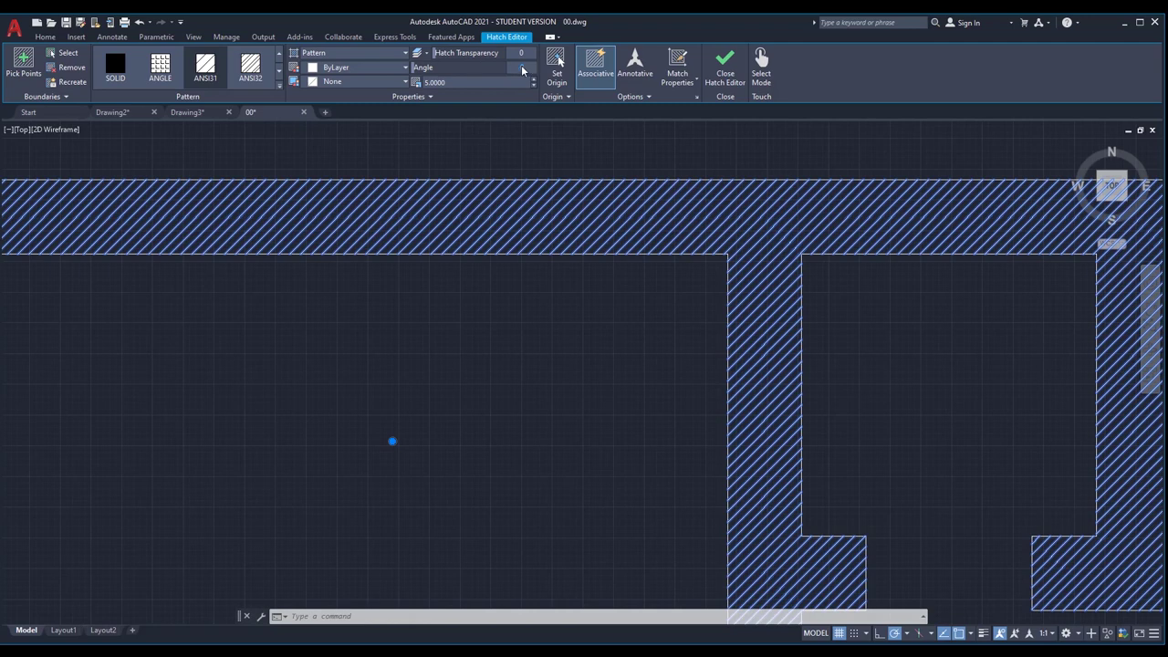
pyautogui.press('Return')
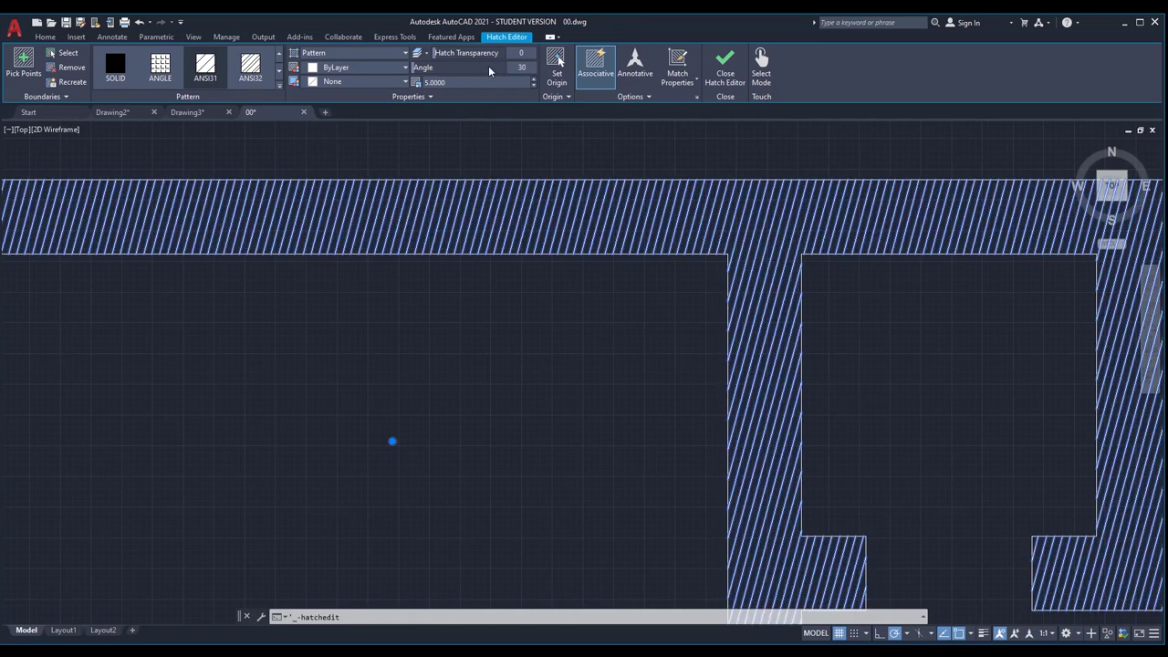
pyautogui.moveTo(435, 70)
pyautogui.mouseDown()
pyautogui.moveTo(419, 71)
pyautogui.moveTo(447, 71)
pyautogui.moveTo(408, 75)
pyautogui.mouseUp()
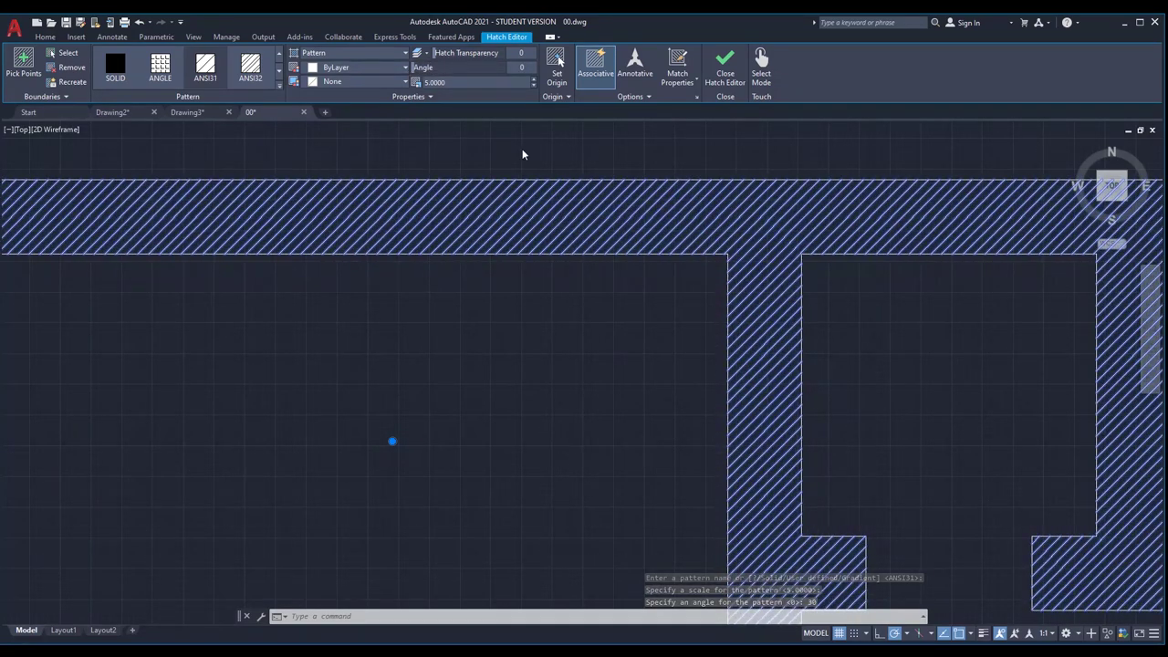